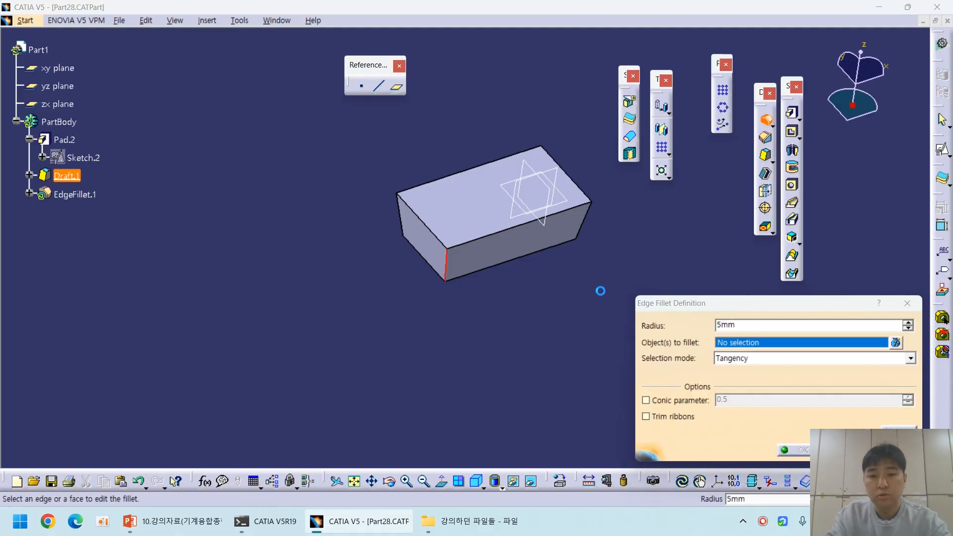
Step: Fillet the vertical corner edge of the drafted block with a 15 mm radius
left_click(446, 264)
type("15")
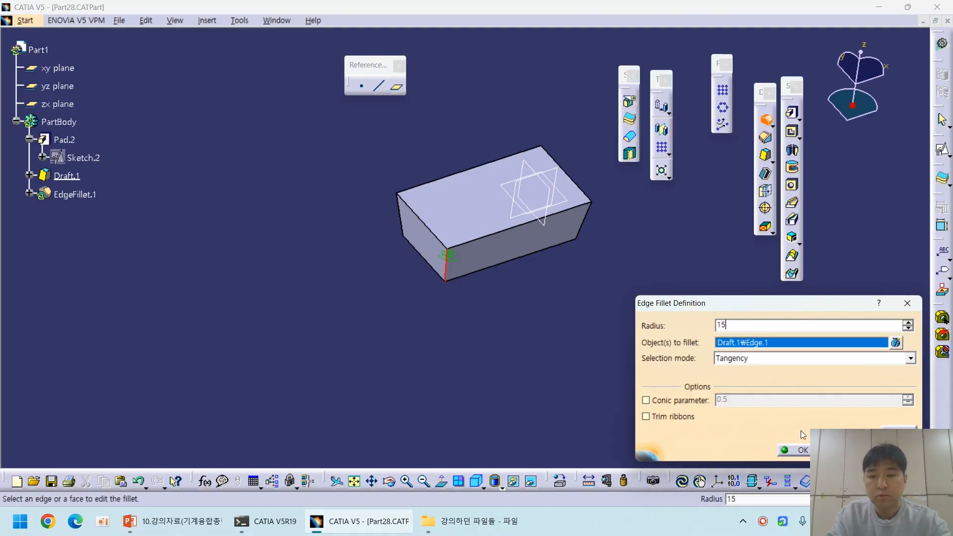
left_click(796, 450)
Step: Fillet the tangent chain of outer bottom edges, including the rounded corner, with a 5 mm radius
middle_click_drag(509, 358, 500, 113)
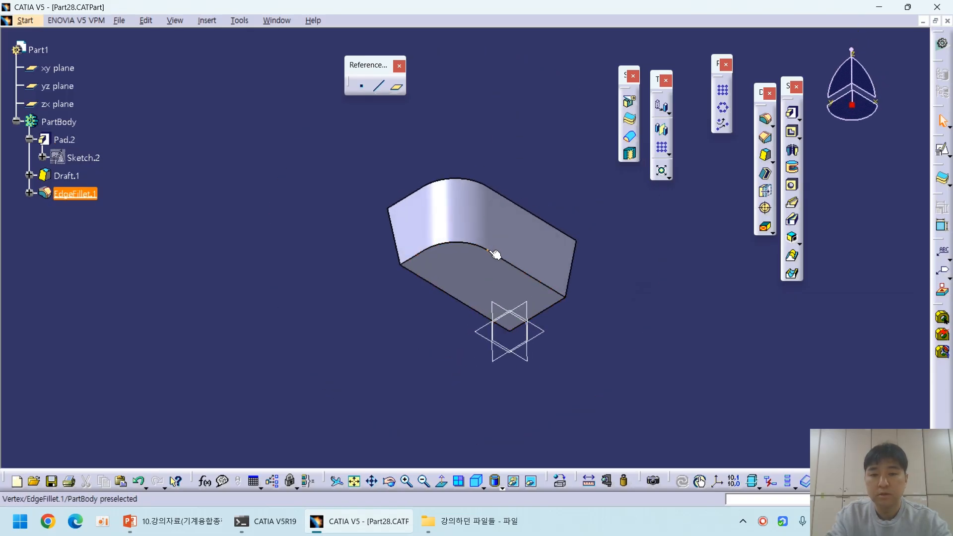
left_click(765, 119)
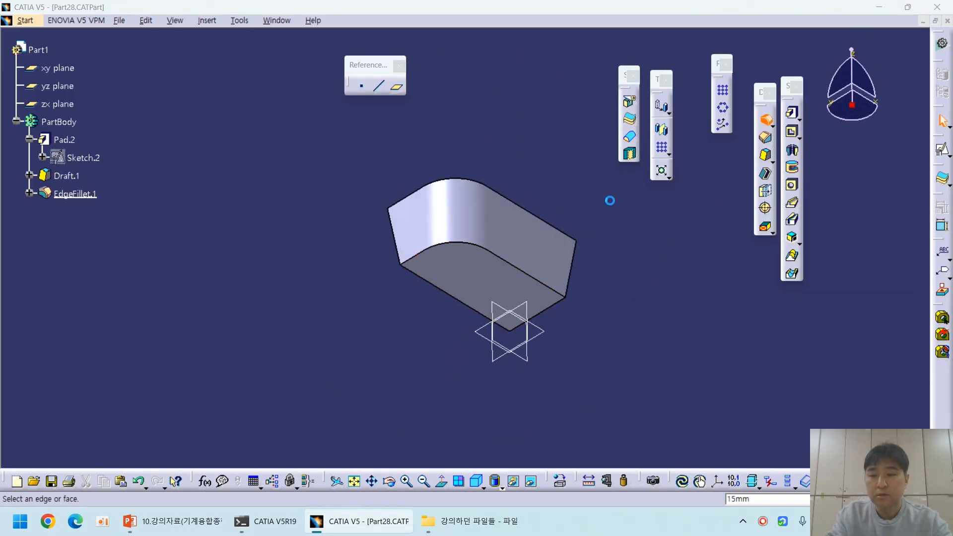
left_click(519, 268)
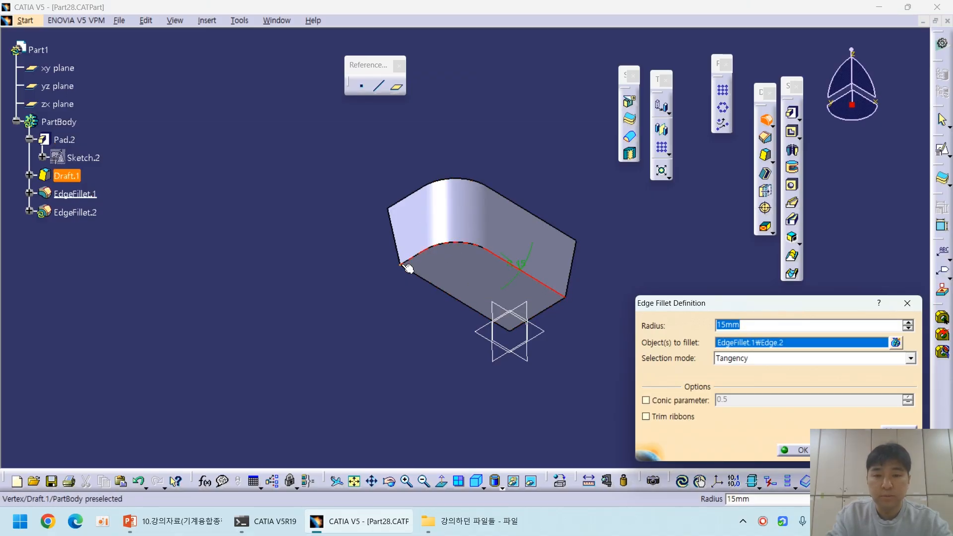
type("5")
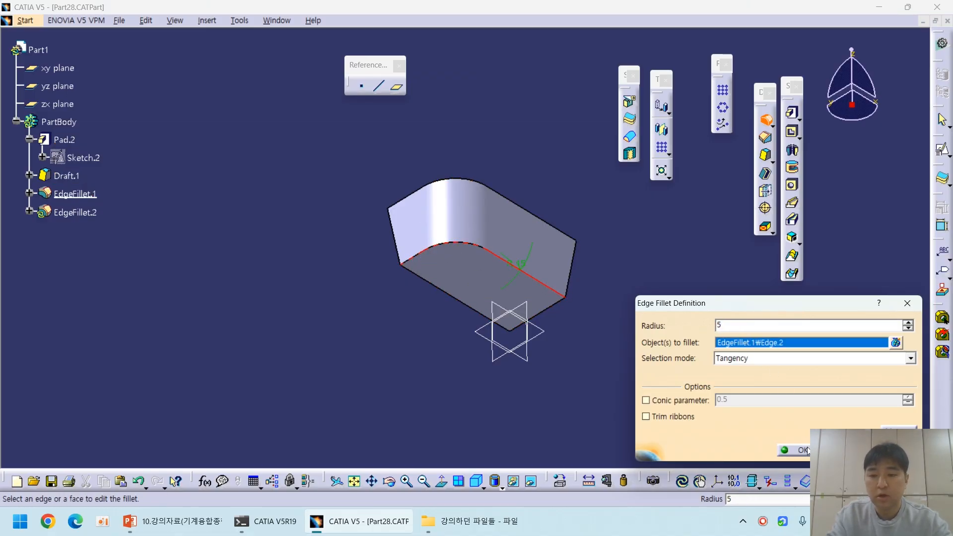
left_click(802, 450)
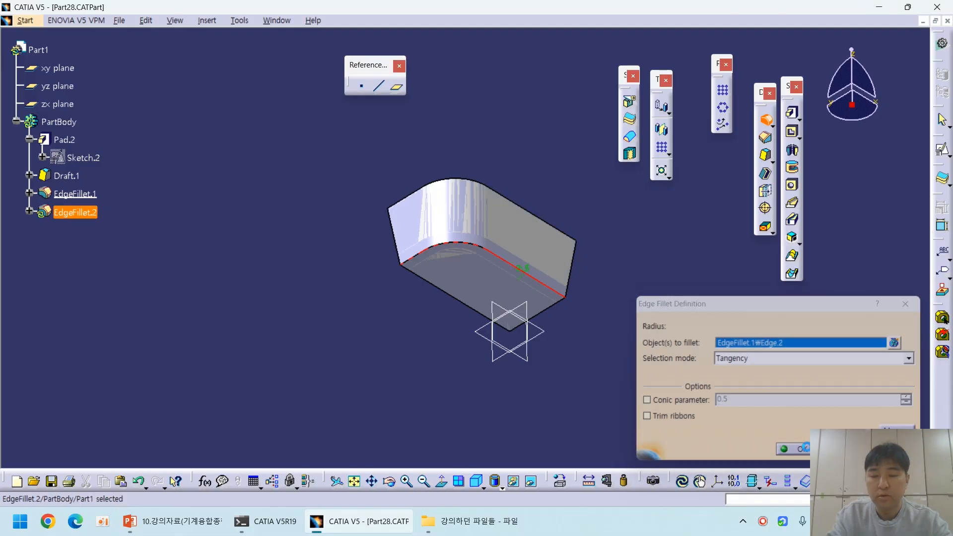
Step: Shell the block with 1 mm inside and 0 mm outside thickness, removing the top face and the two flat sides meeting at the origin
middle_click_drag(635, 258, 466, 223)
middle_click_drag(525, 255, 497, 218)
middle_click_drag(563, 273, 612, 289)
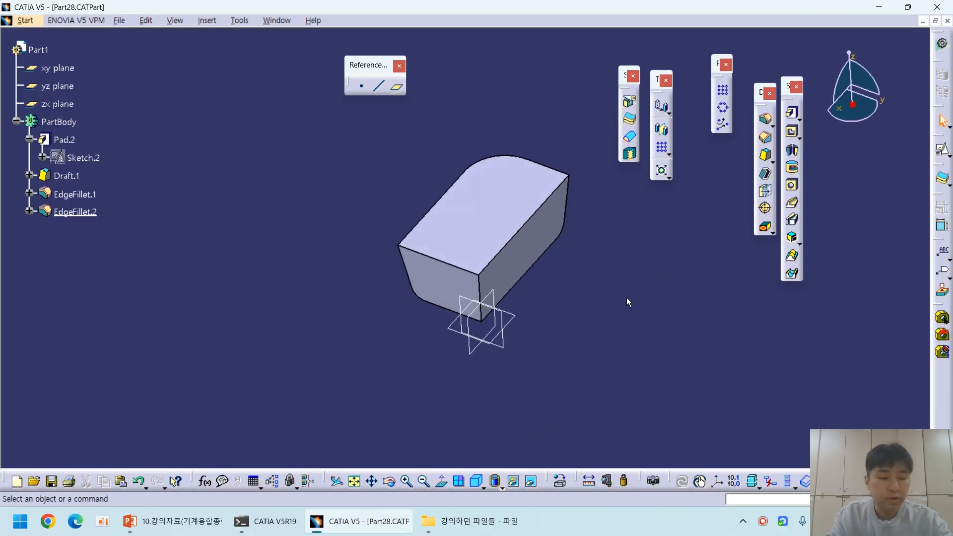
left_click(766, 175)
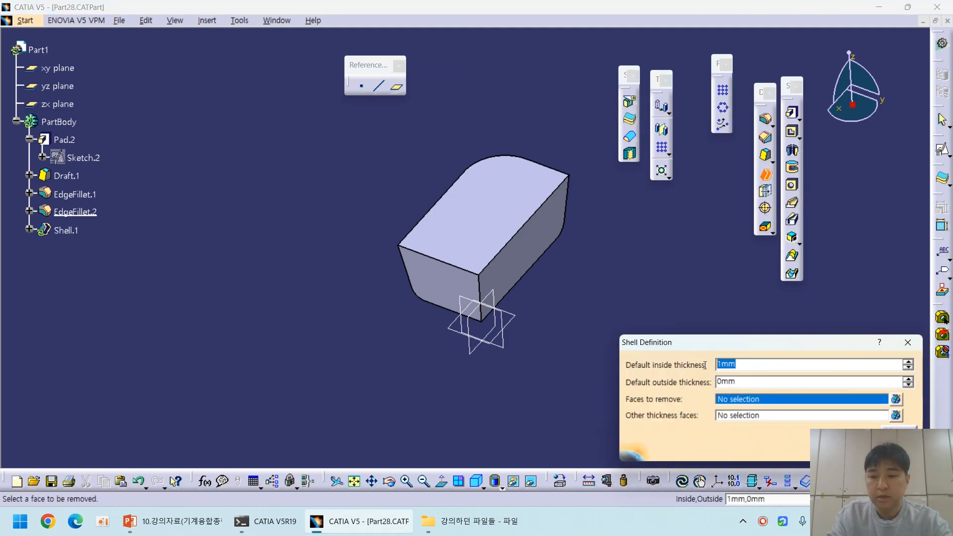
left_click(815, 382)
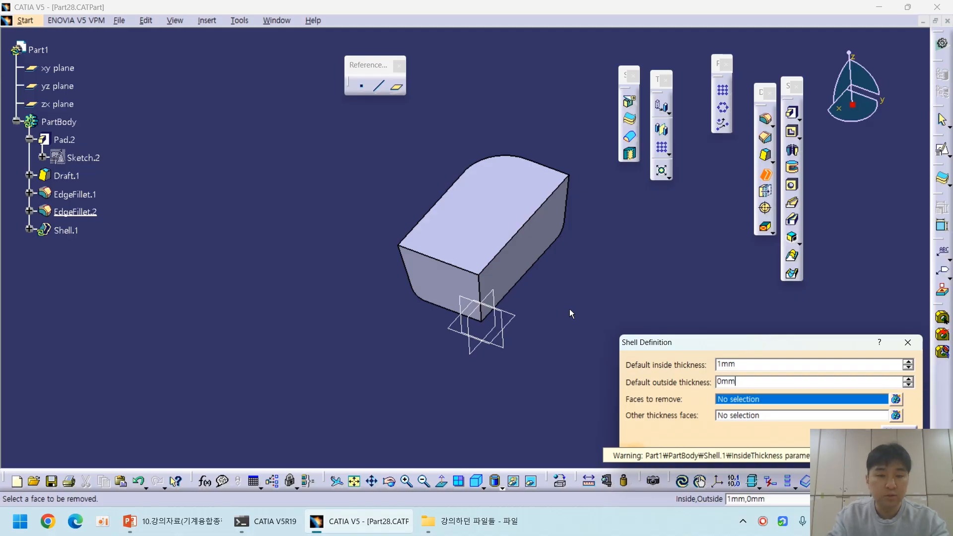
mouse_move(553, 327)
middle_mouse_down()
mouse_move(550, 303)
mouse_move(566, 314)
middle_mouse_up()
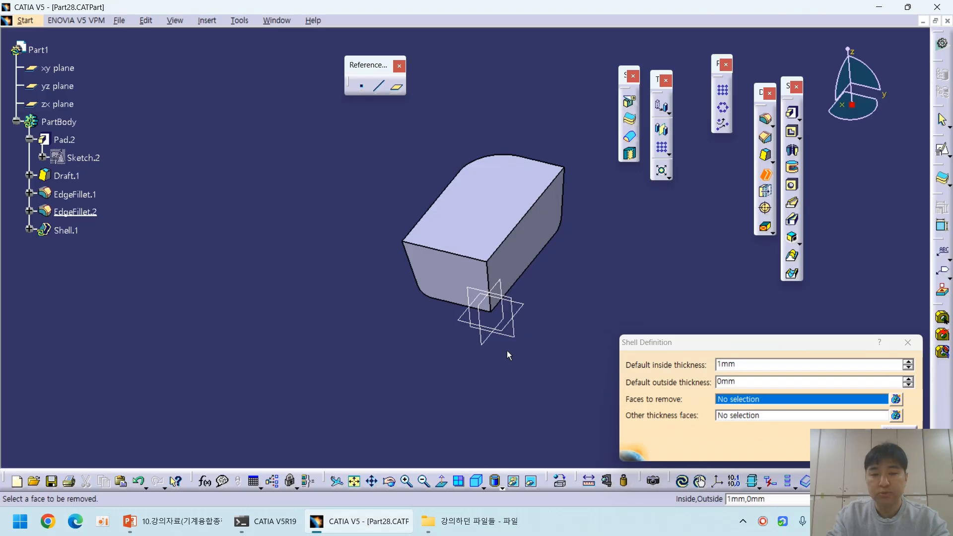
middle_click_drag(507, 350, 485, 362)
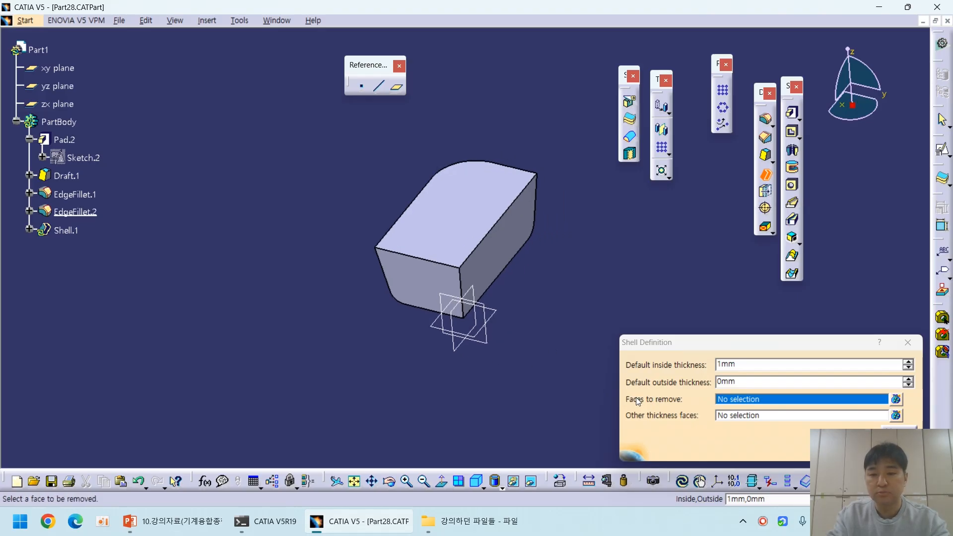
middle_click_drag(519, 312, 464, 239)
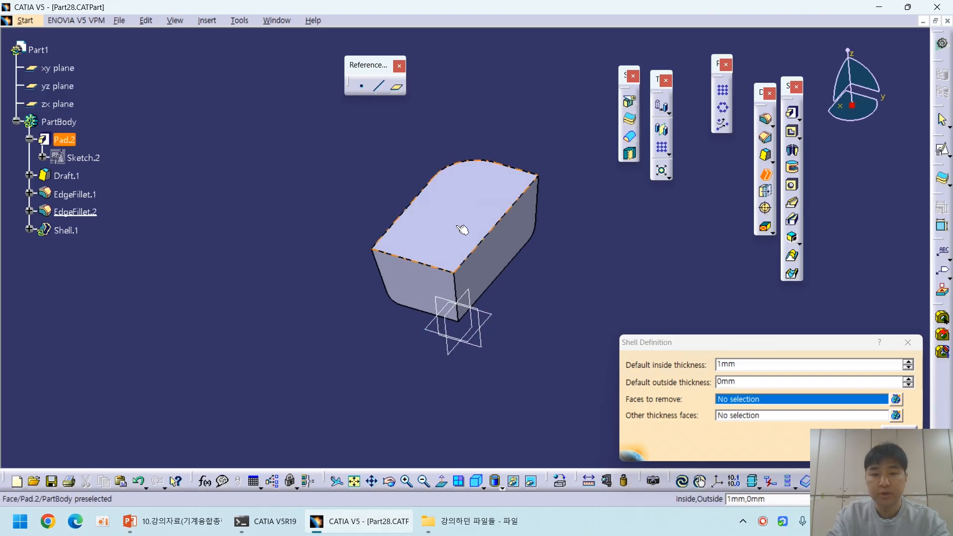
left_click(454, 224)
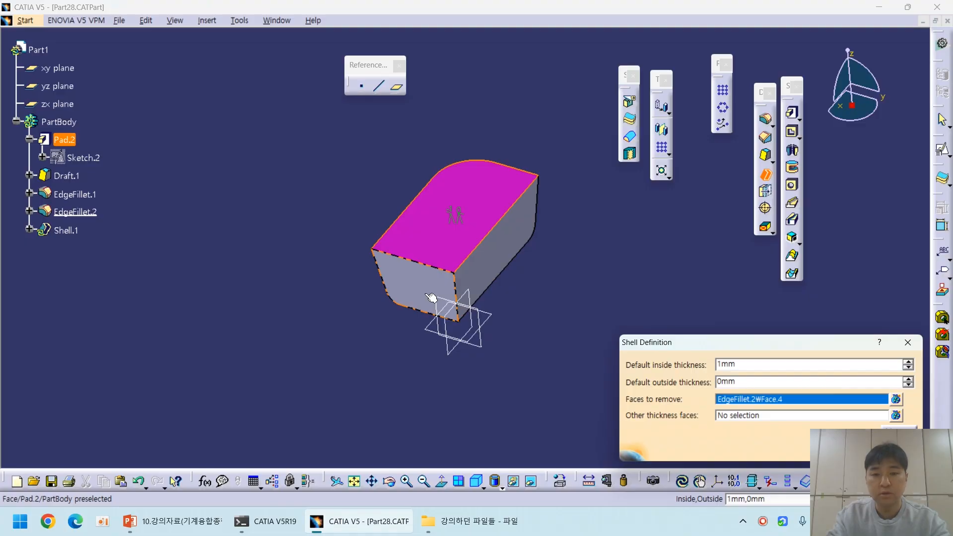
left_click(428, 294)
left_click(509, 259)
middle_click_drag(509, 258, 549, 200)
middle_click_drag(485, 251, 516, 278)
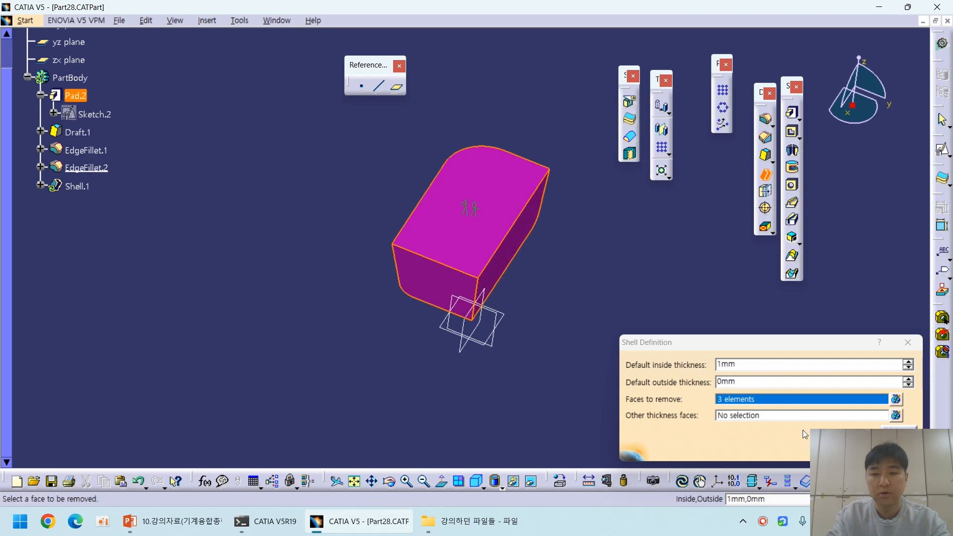
left_click(847, 449)
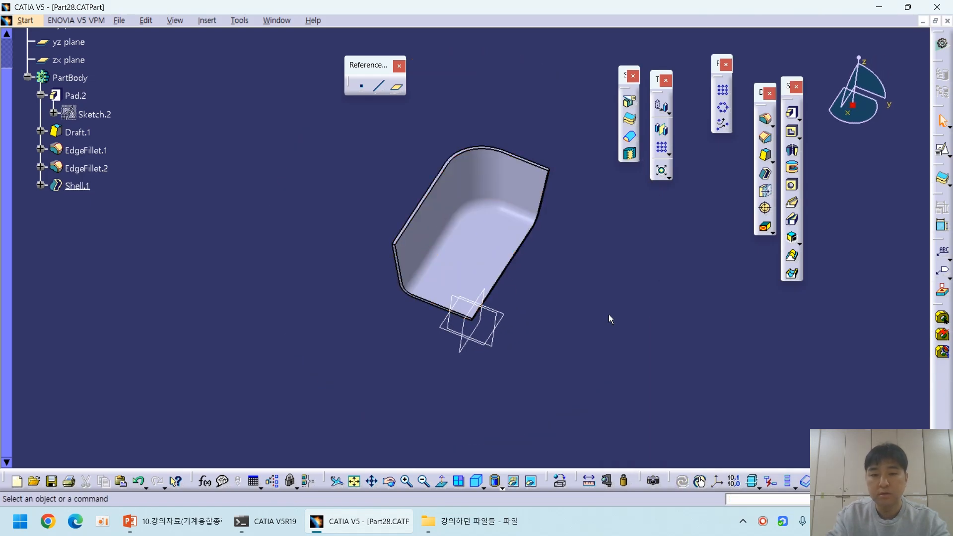
middle_click_drag(580, 354, 541, 311)
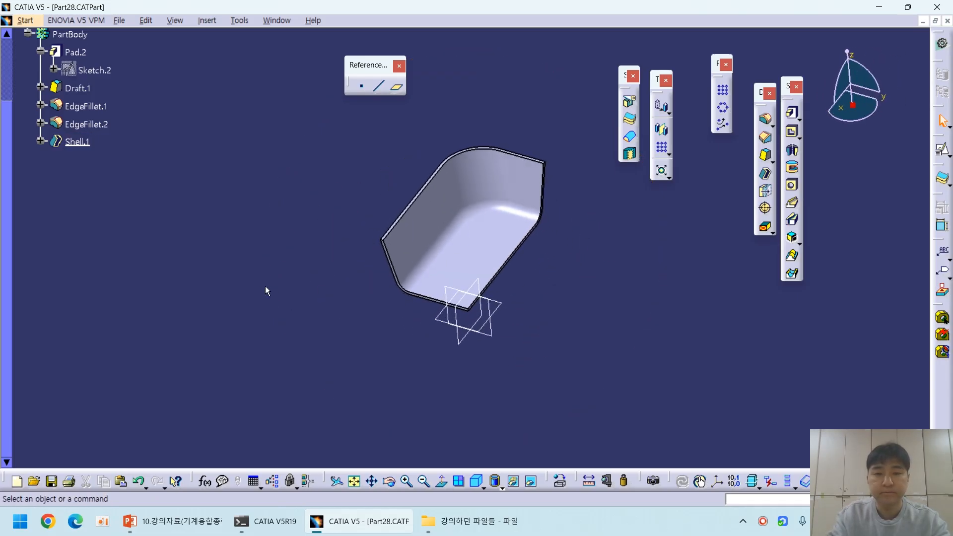
middle_click_drag(470, 323, 544, 204)
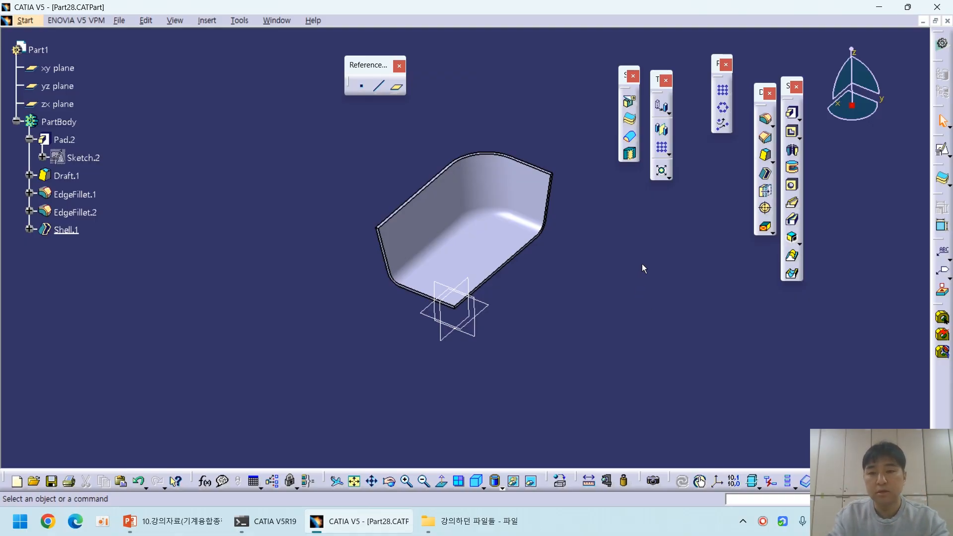
middle_click_drag(579, 327, 587, 290, "ctrl")
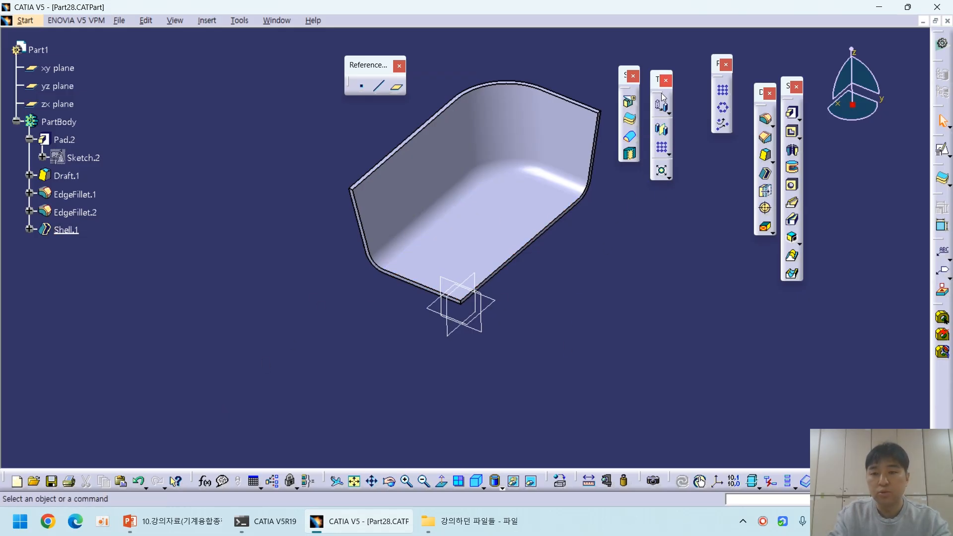
left_click_drag(660, 84, 716, 292)
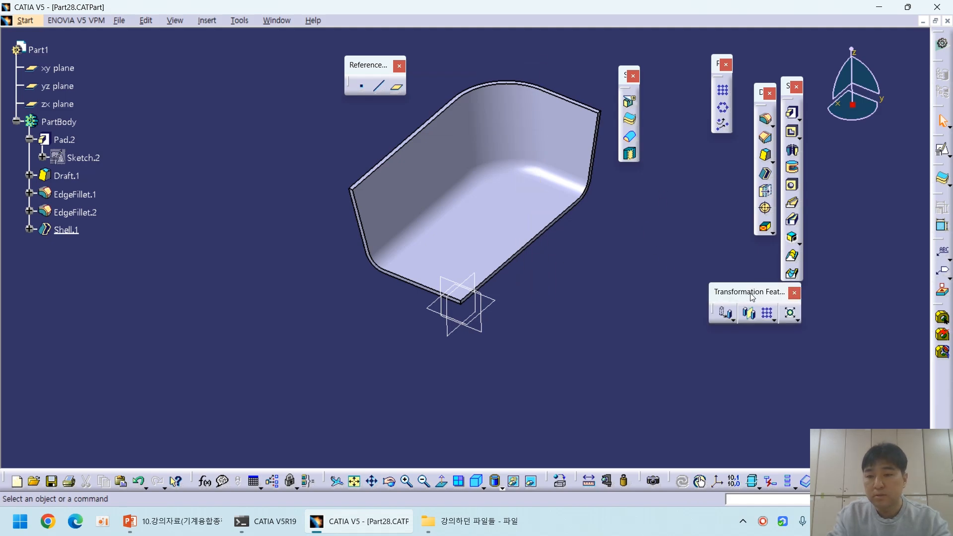
left_click_drag(744, 296, 674, 82)
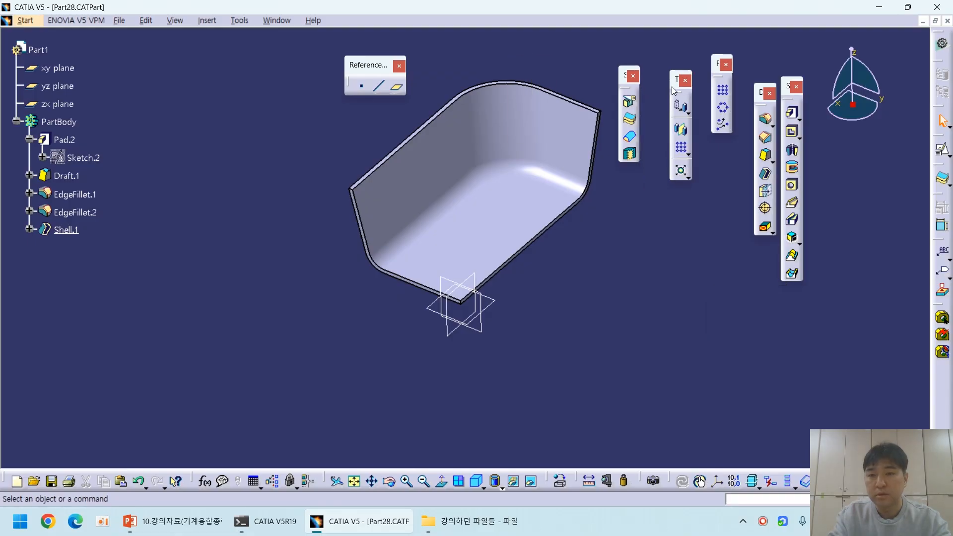
Step: Mirror the shelled solid about the yz plane
left_click(684, 134)
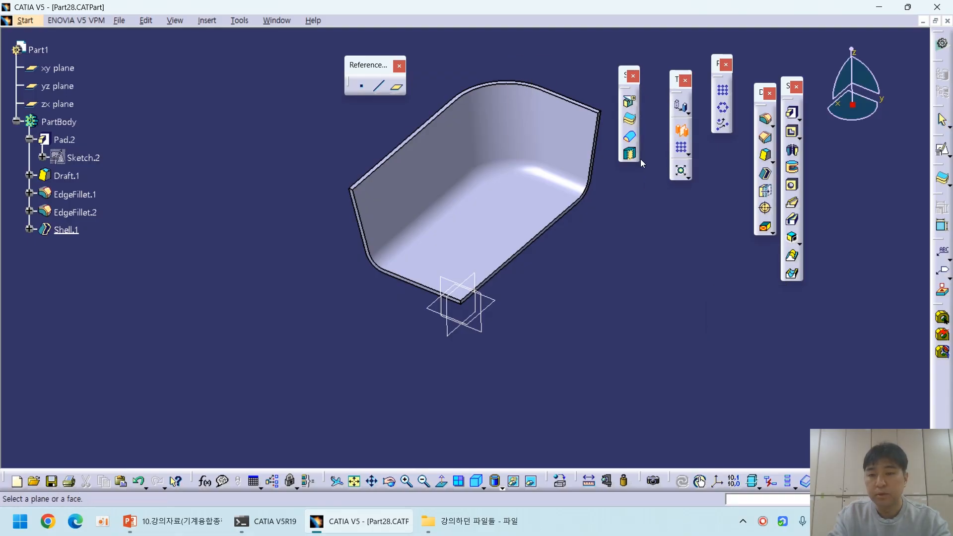
middle_click_drag(450, 322, 390, 271)
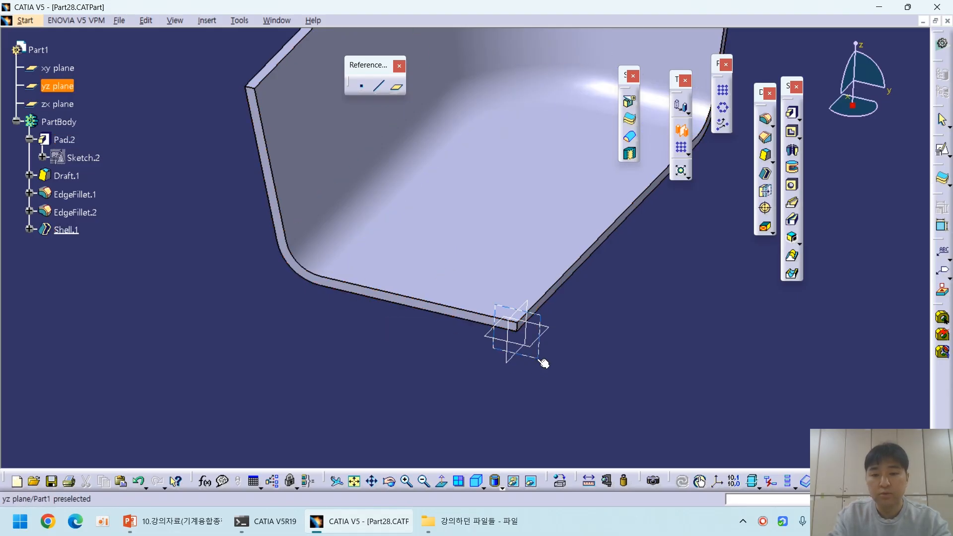
middle_click_drag(543, 362, 516, 342)
left_click(529, 350)
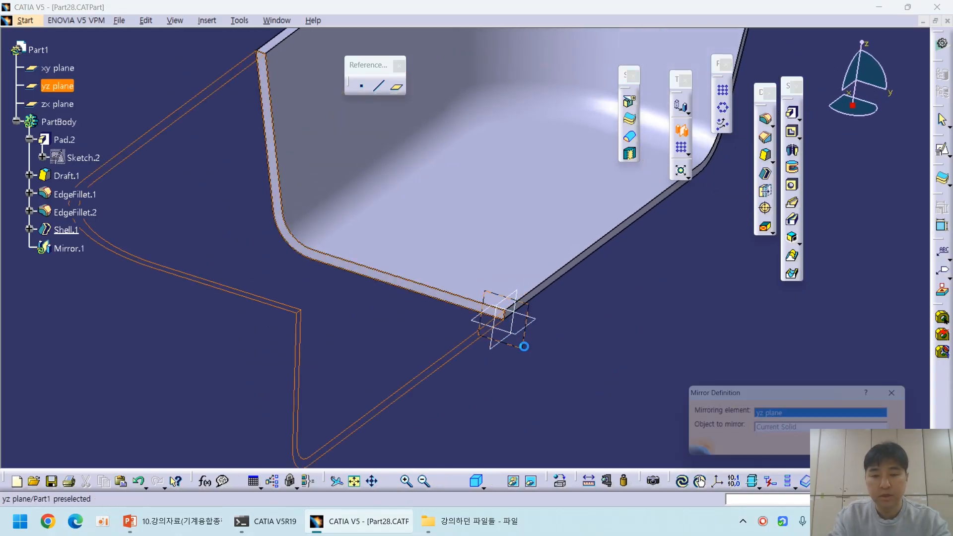
middle_click_drag(511, 277, 447, 298)
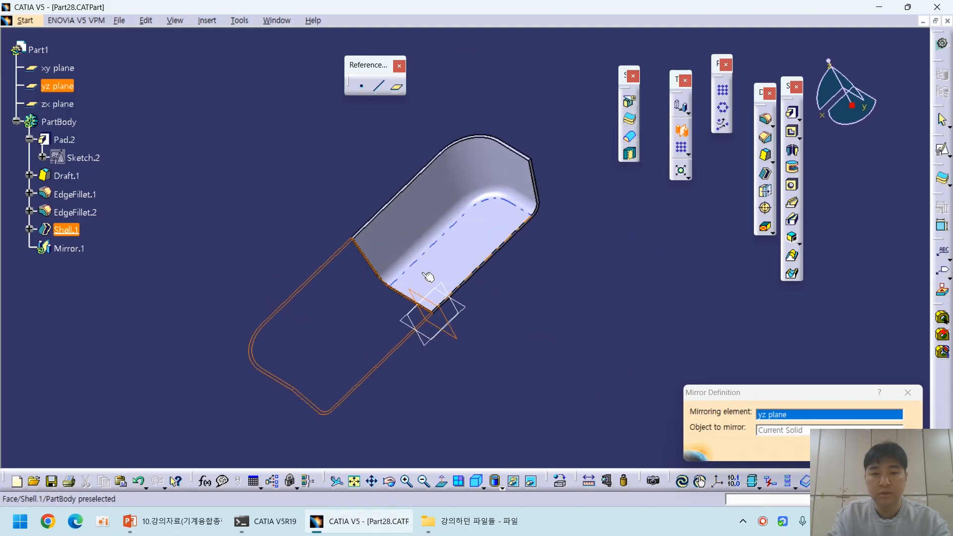
middle_click_drag(398, 254, 548, 301)
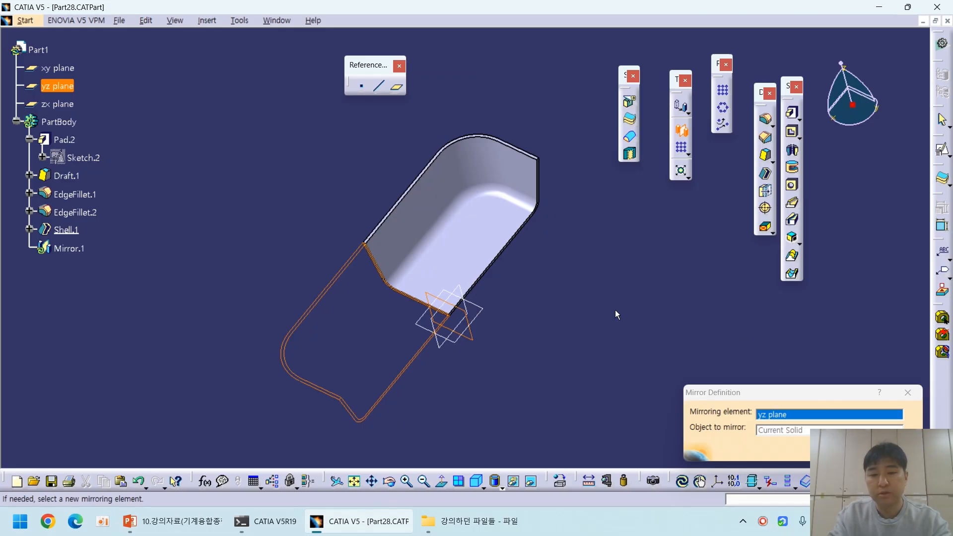
middle_click_drag(483, 328, 588, 280)
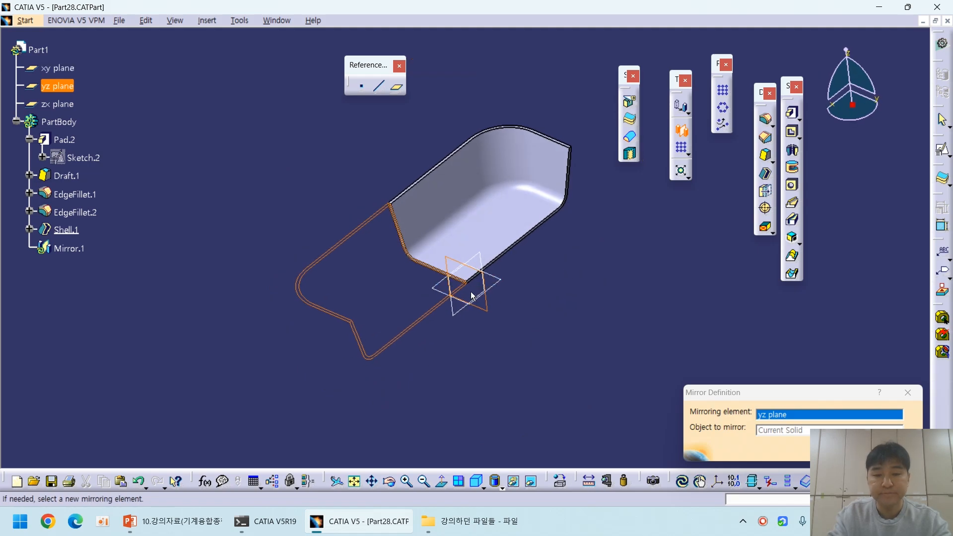
middle_click_drag(453, 279, 493, 301)
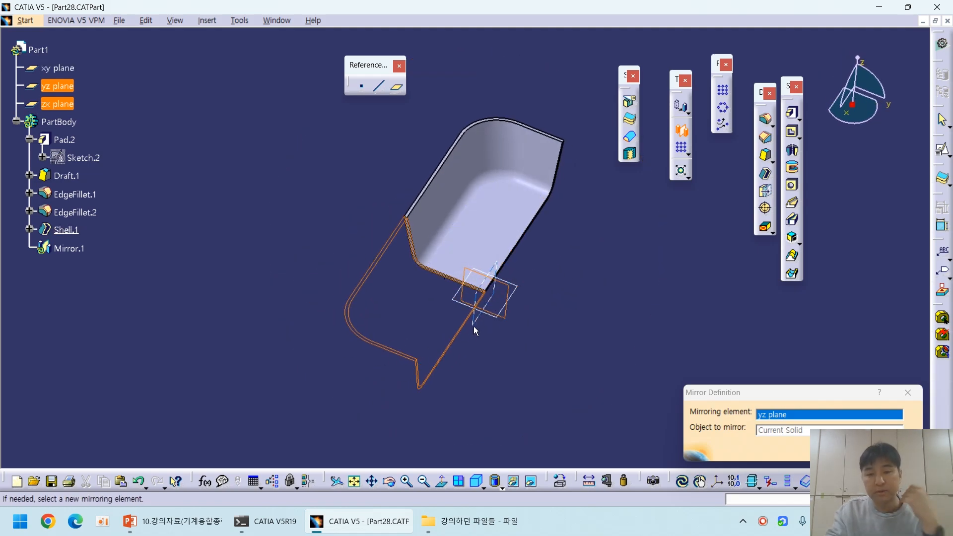
middle_click_drag(520, 326, 490, 322)
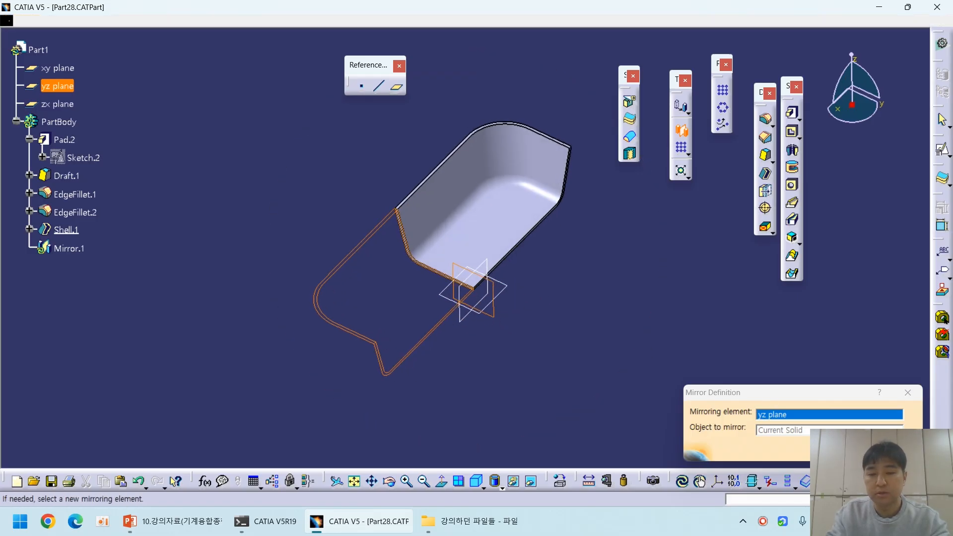
left_click(843, 449)
Step: Make PartBody the in-work object, collapse its branch in the tree, and insert a new body
middle_click_drag(508, 342, 483, 315)
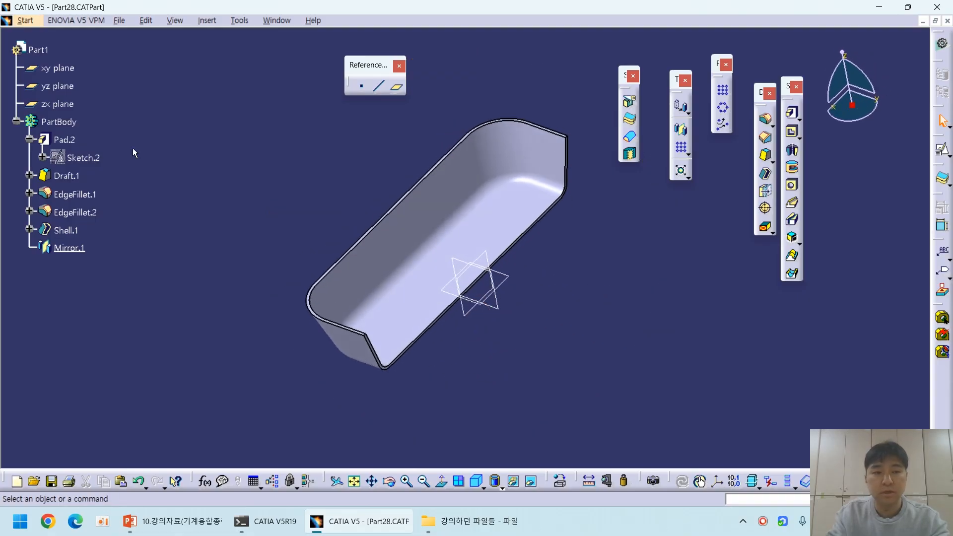
right_click(58, 121)
left_click(119, 213)
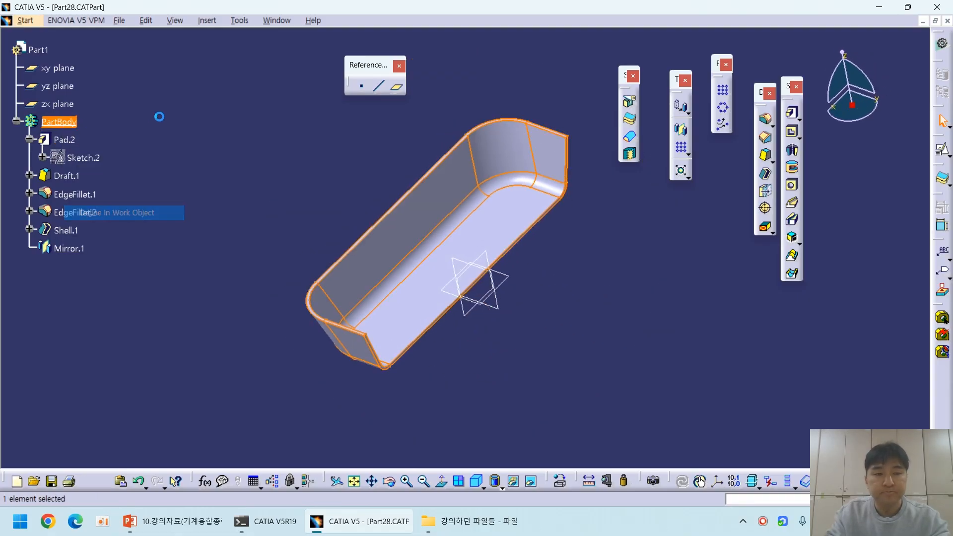
left_click(17, 121)
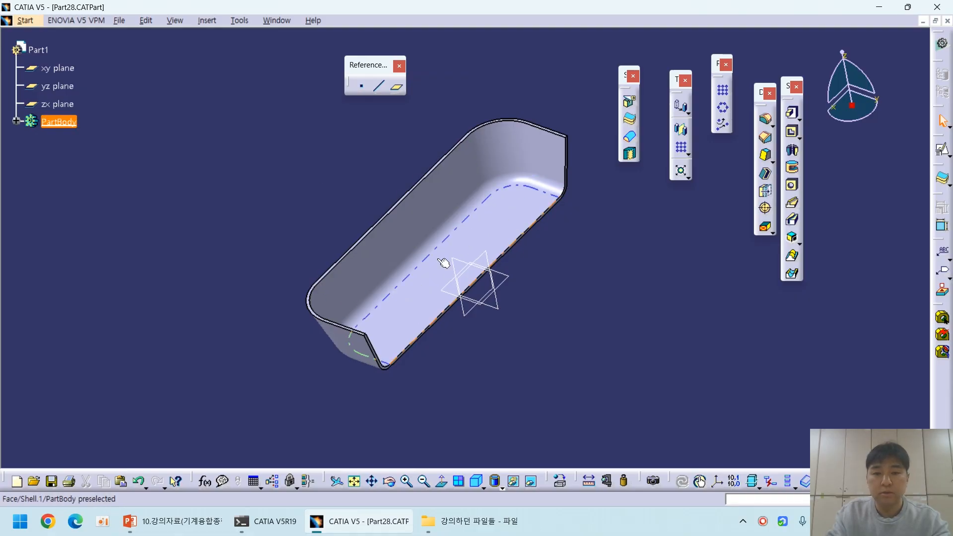
left_click(211, 23)
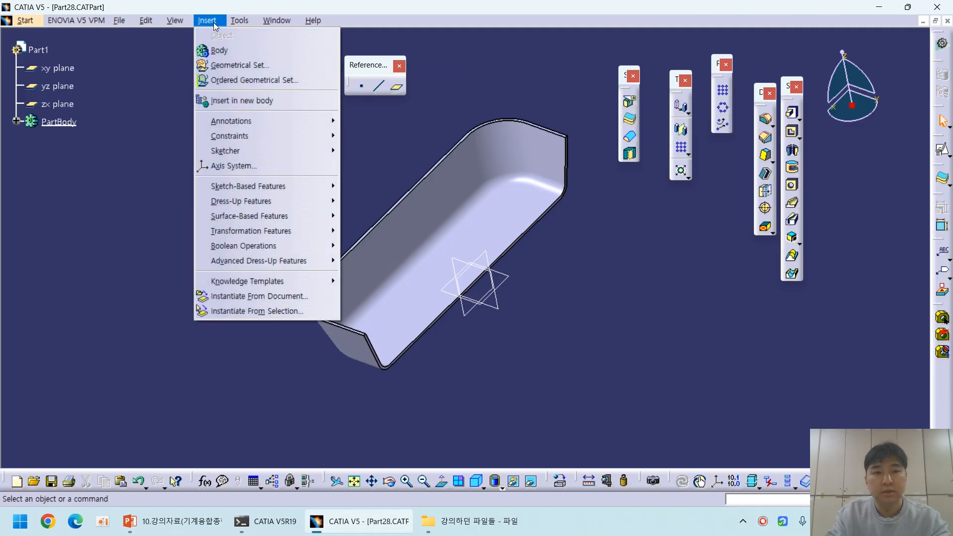
left_click(225, 50)
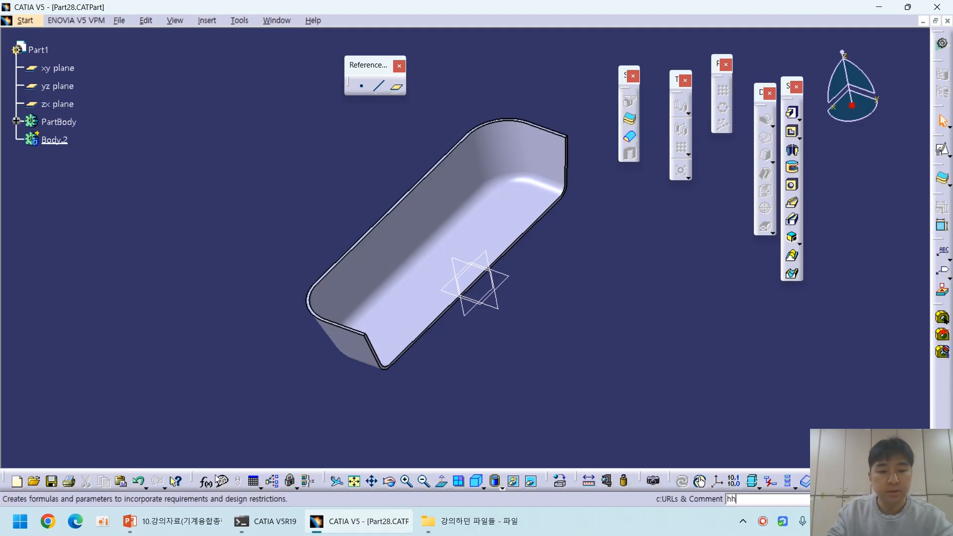
Step: Switch to the PowerPoint lecture and display the exercise 28 drawing slide full screen
left_click(174, 522)
key("shift+F5")
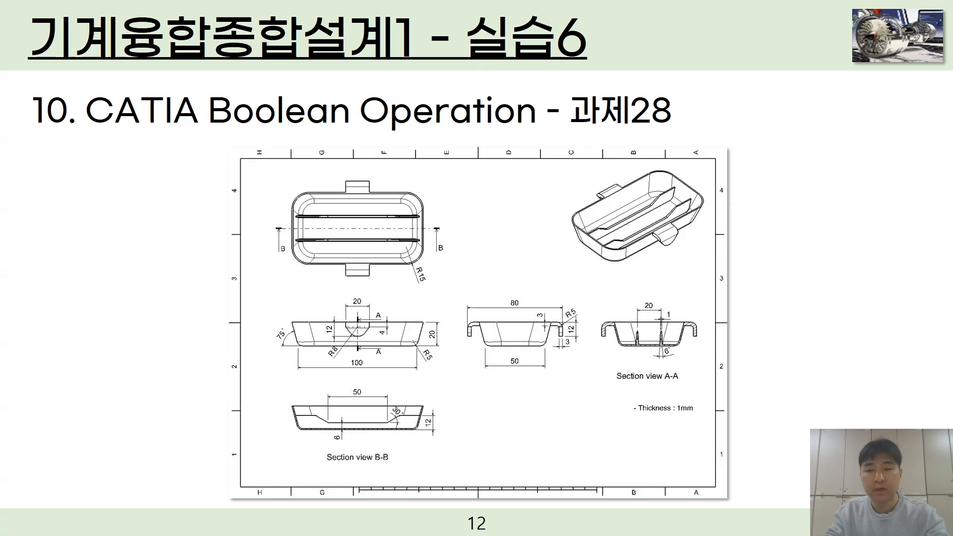
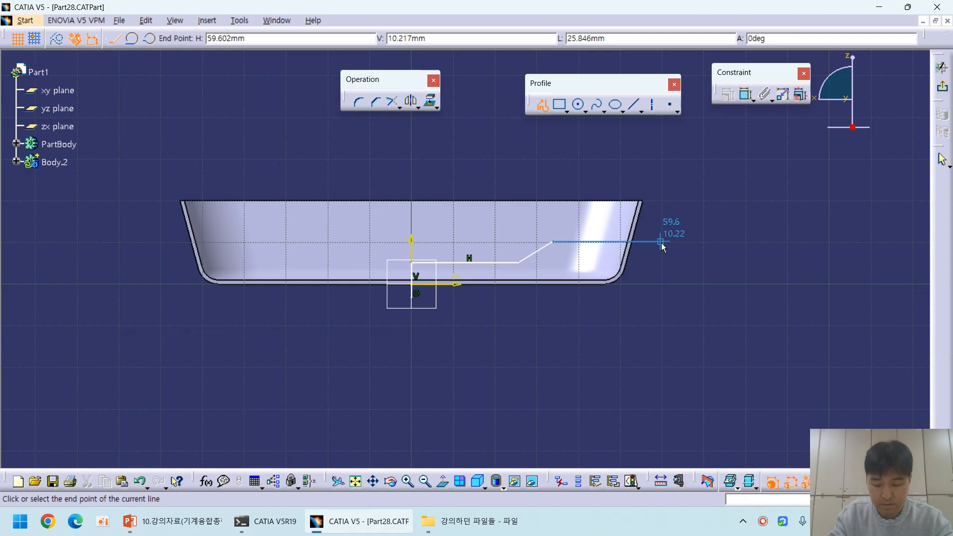
Step: Close the profile with a horizontal line about 26 mm long, a vertical drop of about 13.5 mm below the tray floor, and a horizontal return to the axis
left_click(661, 242)
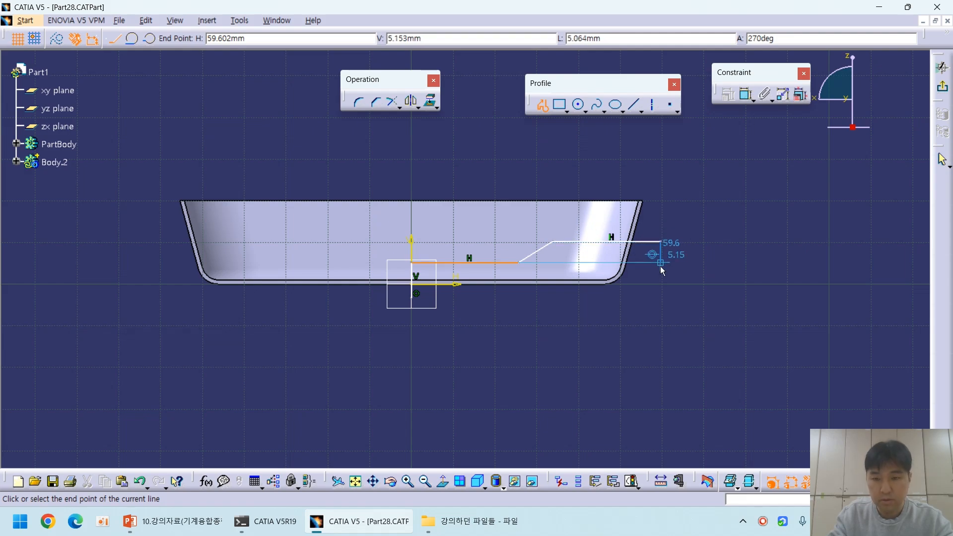
left_click(661, 298)
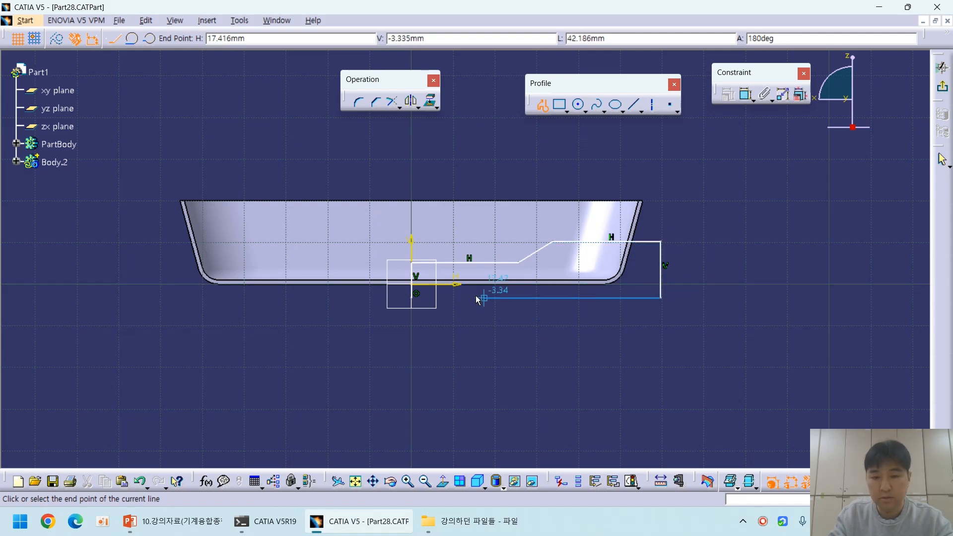
left_click(416, 302)
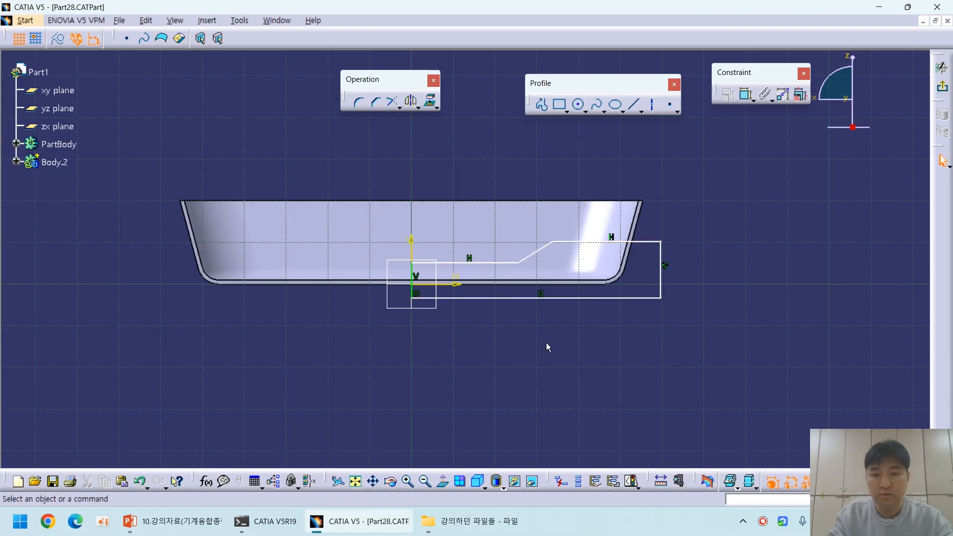
Step: Check Section view B-B in the PowerPoint drawing and, back in CATIA, dimension the profile's lower horizontal step at 25 mm
mouse_move(548, 347)
middle_mouse_down()
mouse_move(513, 368)
mouse_move(515, 353)
middle_mouse_up()
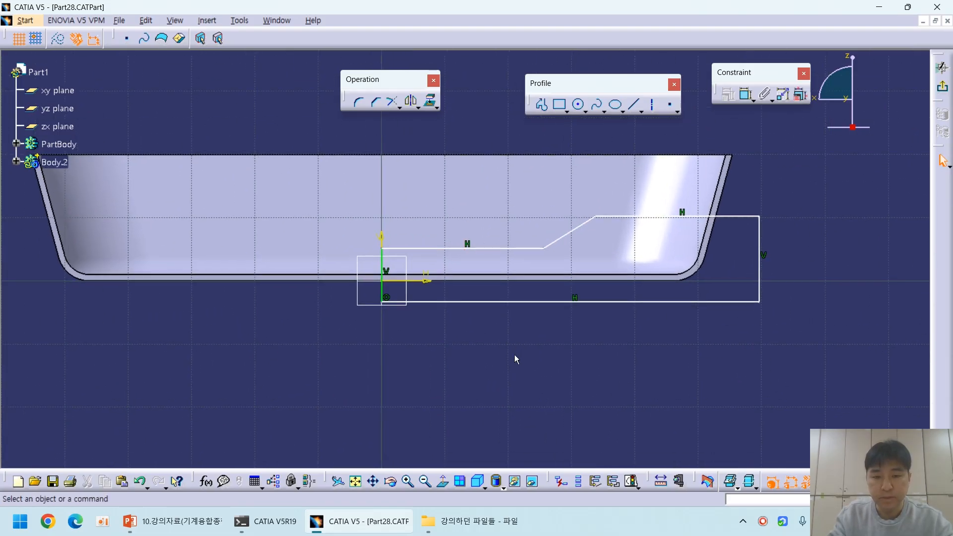
left_click(193, 522)
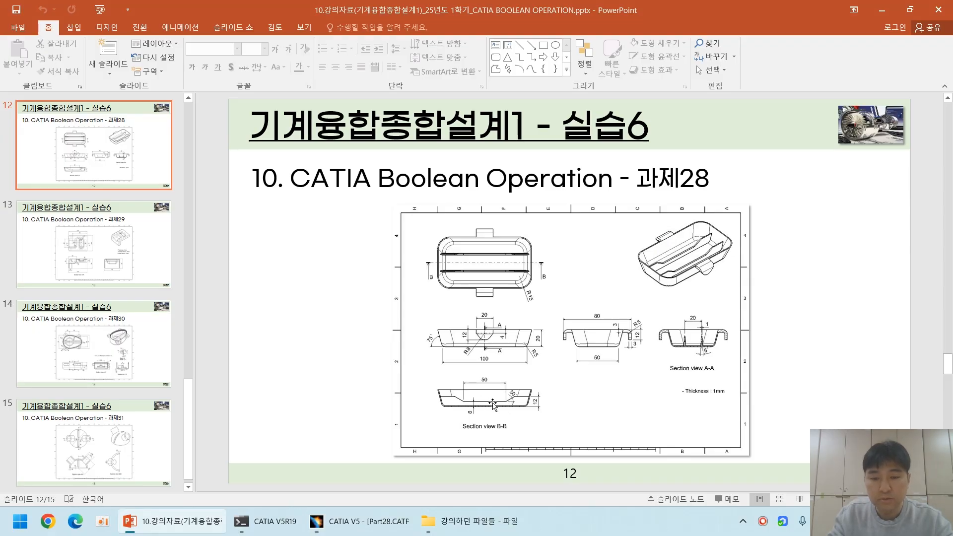
left_click(359, 522)
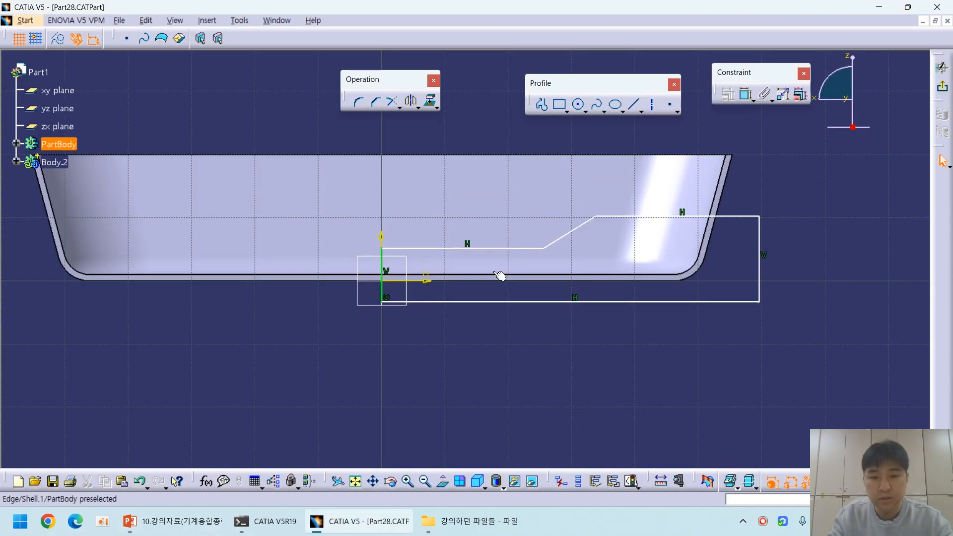
left_click(496, 249)
left_click(464, 139)
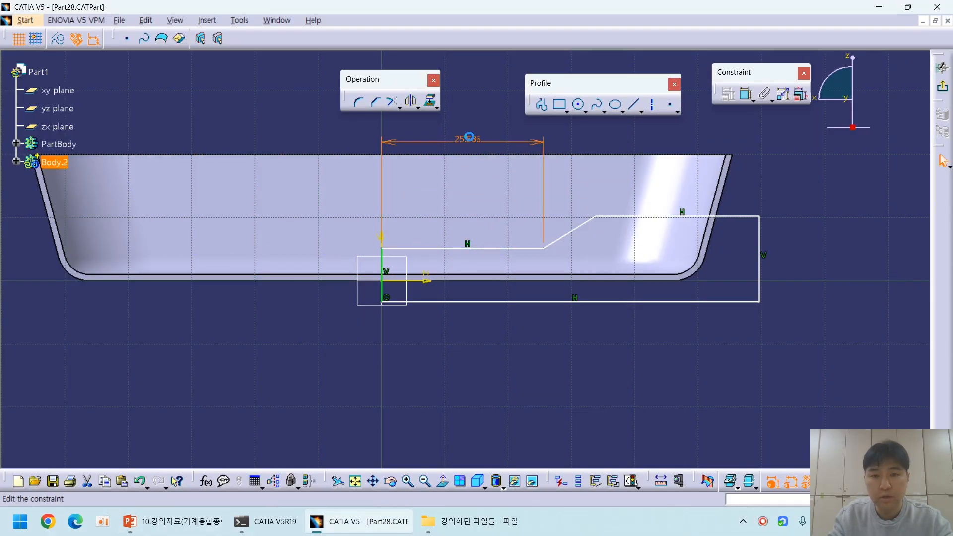
double_click(468, 137)
type("25mm")
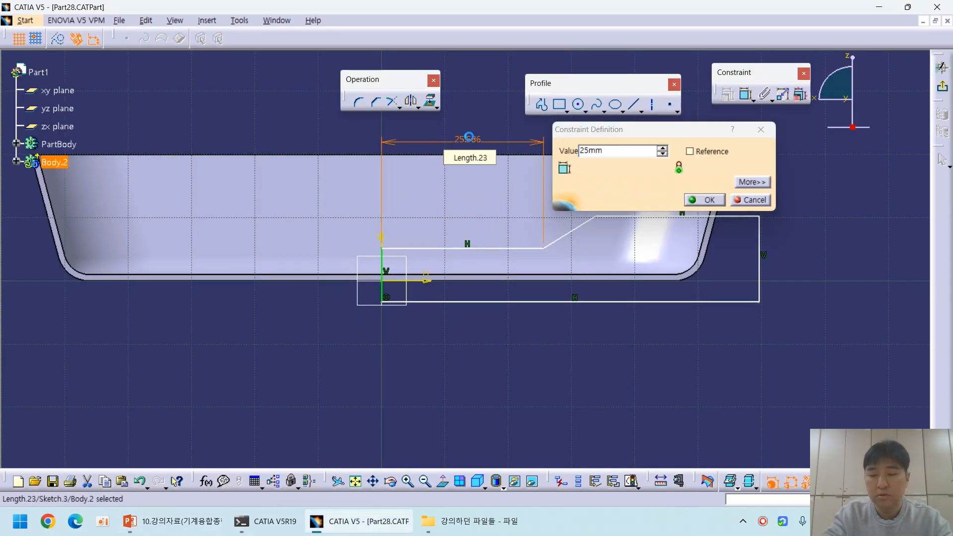
key("Return")
Step: Consult the drawing again and constrain the angle between the lower horizontal step and the sloped line to 30 degrees
left_click(192, 526)
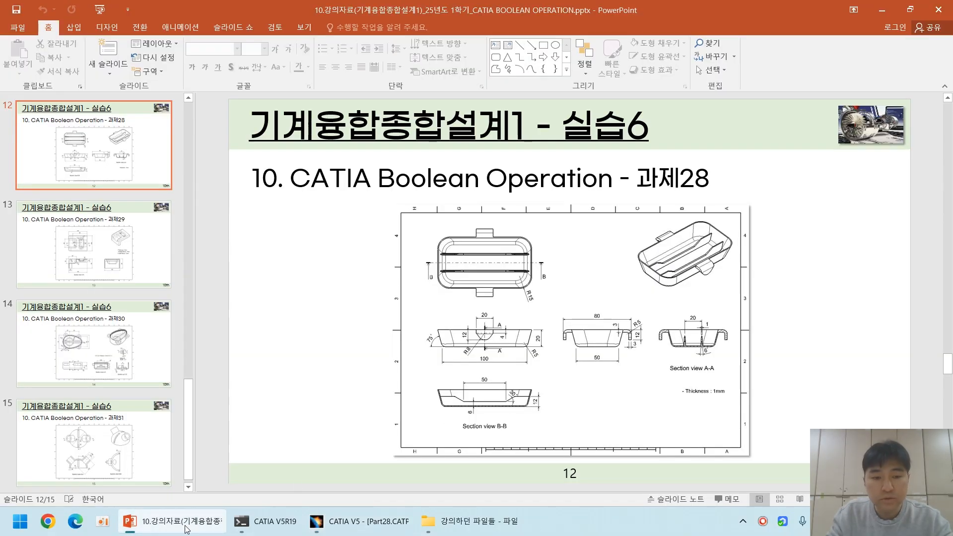
left_click(398, 517)
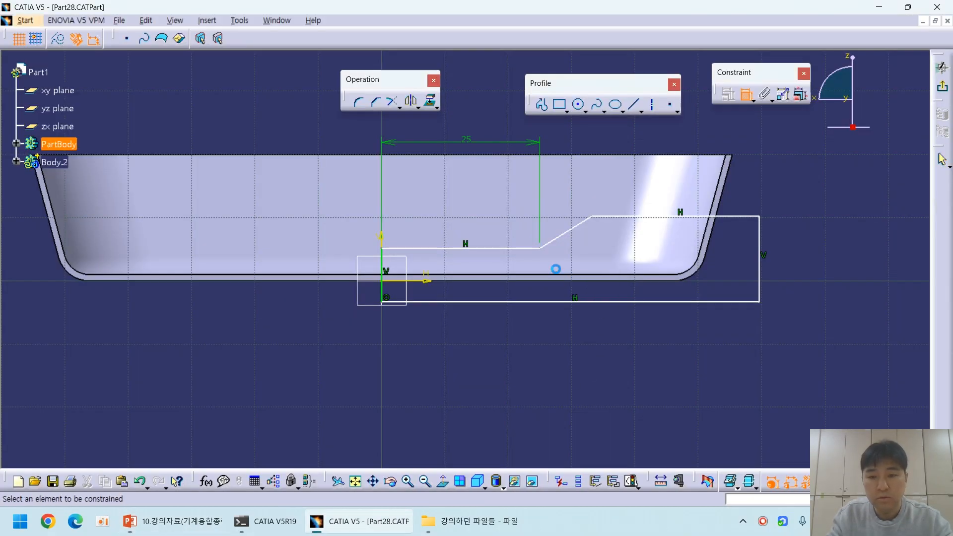
left_click(535, 249)
left_click(553, 244)
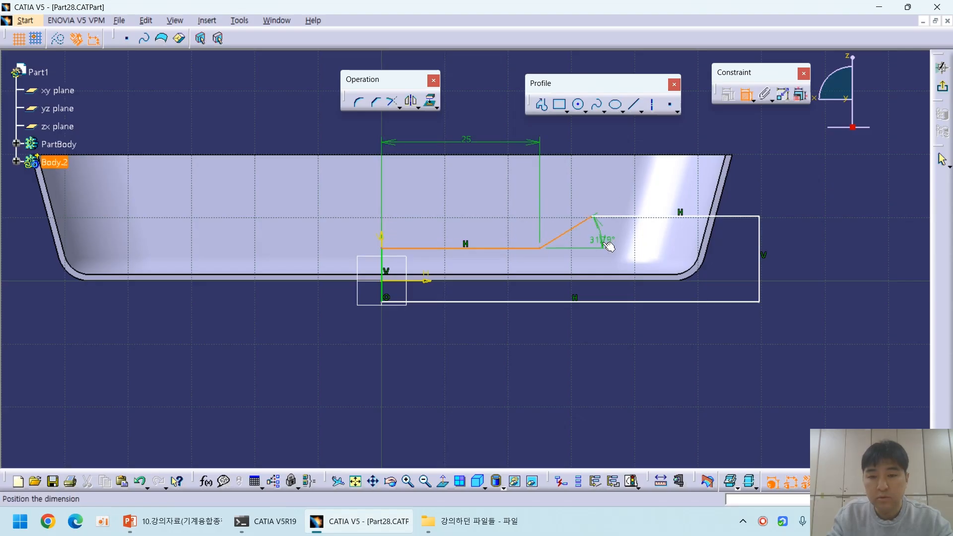
left_click(615, 239)
double_click(608, 232)
type("30")
key("Return")
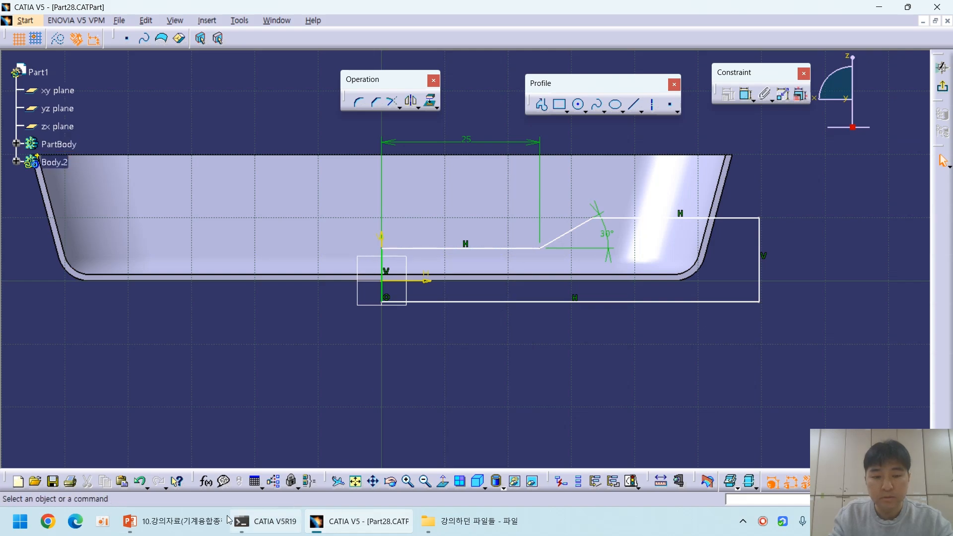
Step: Read the step height on the drawing slide and dimension the lower horizontal line at 6 mm from the horizontal axis
left_click(189, 522)
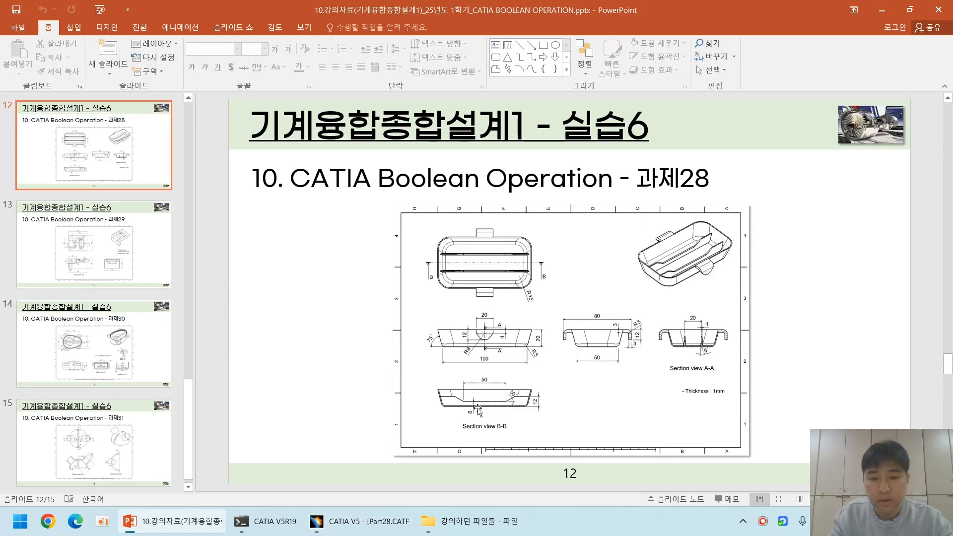
key("shift+F5")
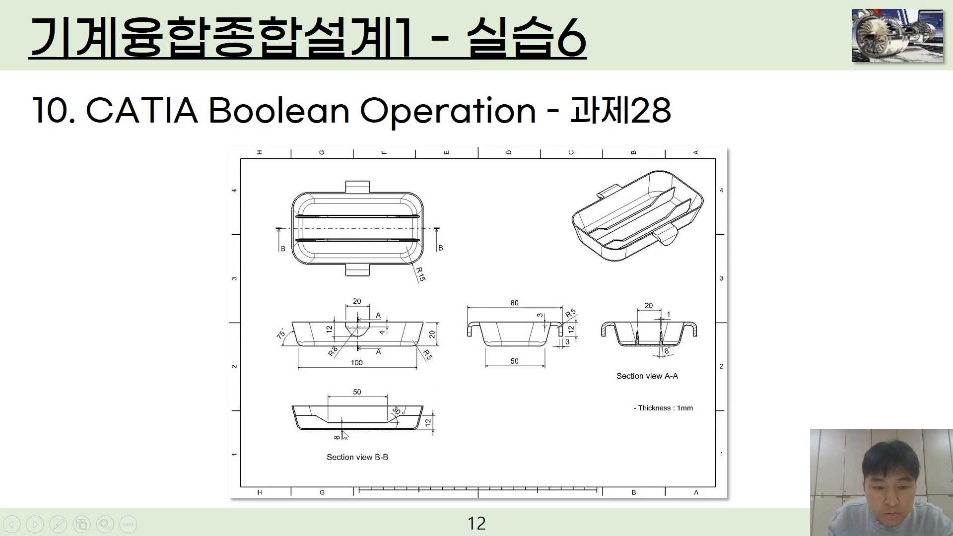
key("Escape")
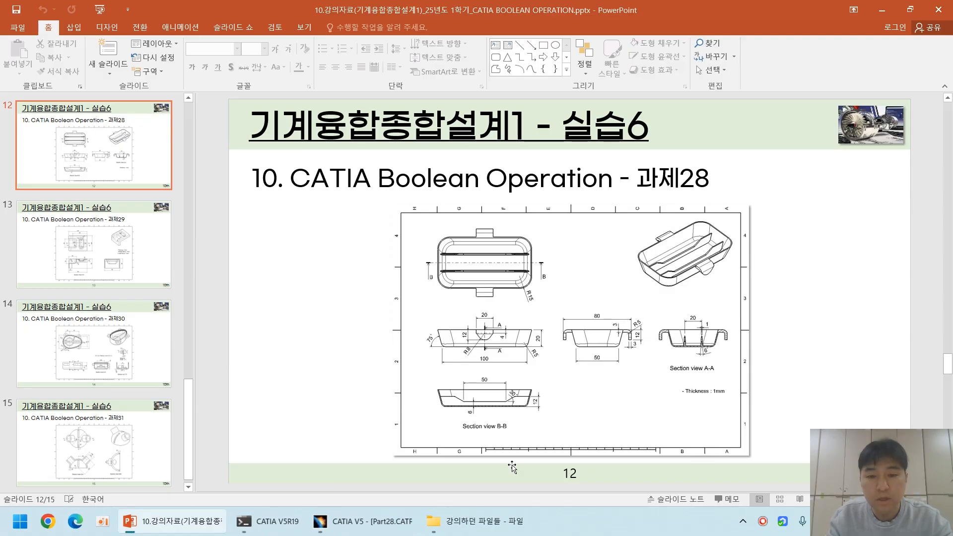
left_click(360, 521)
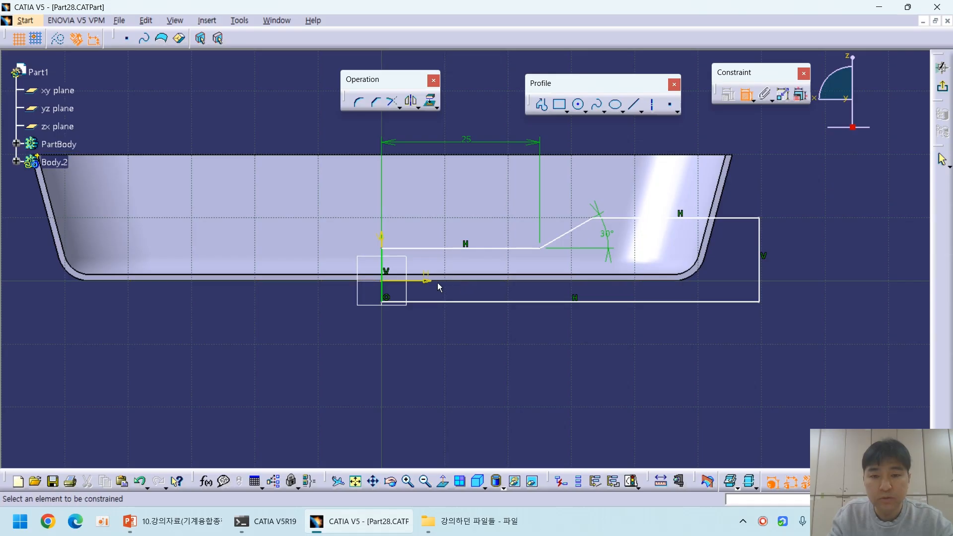
left_click(448, 253)
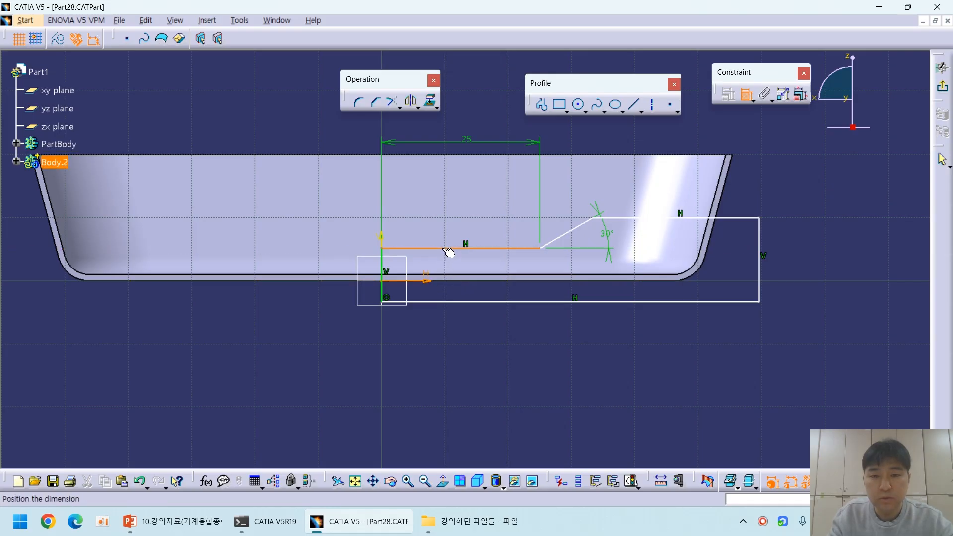
double_click(457, 366)
type("6")
key("Return")
left_click(556, 374)
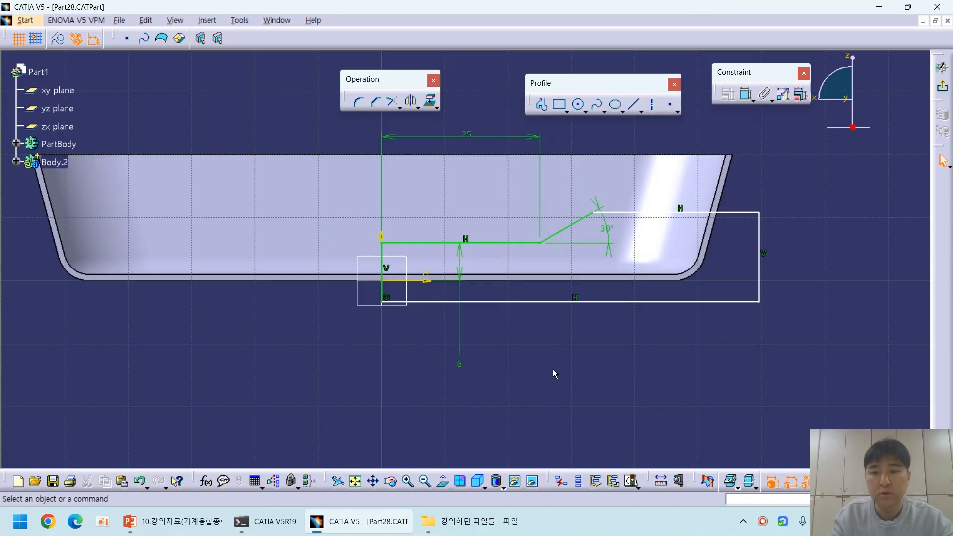
Step: Check the drawing for the upper height and dimension the profile's upper horizontal line at 12 mm from the horizontal axis
key("alt+Tab")
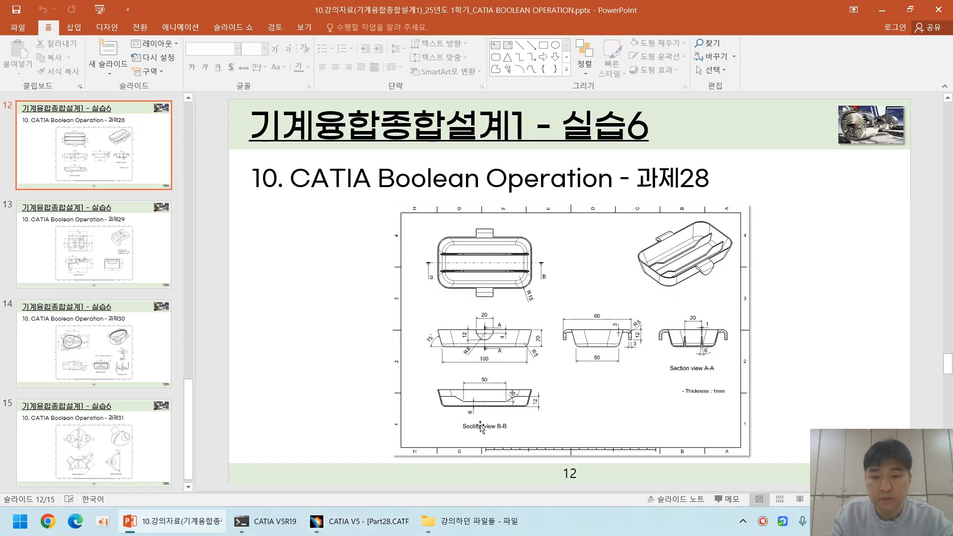
left_click(359, 521)
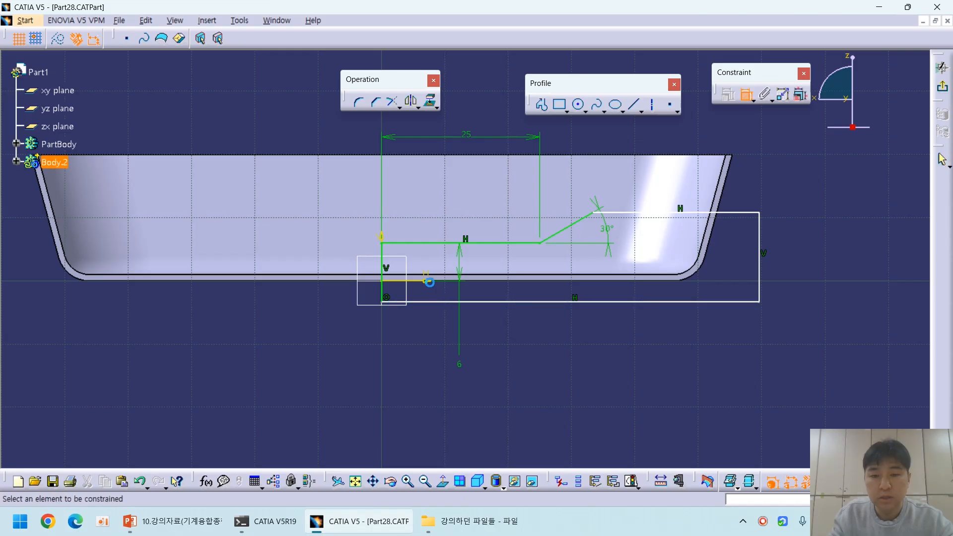
left_click(427, 280)
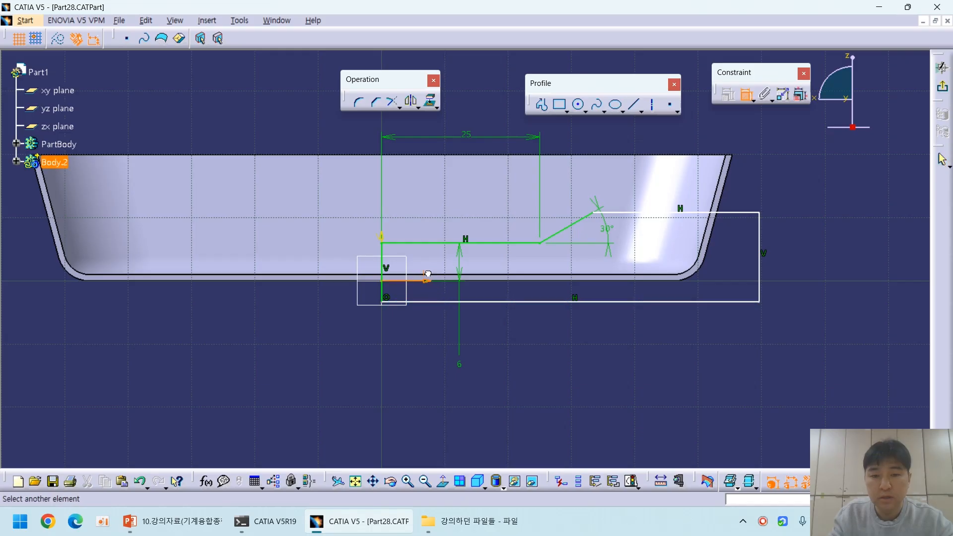
left_click(637, 213)
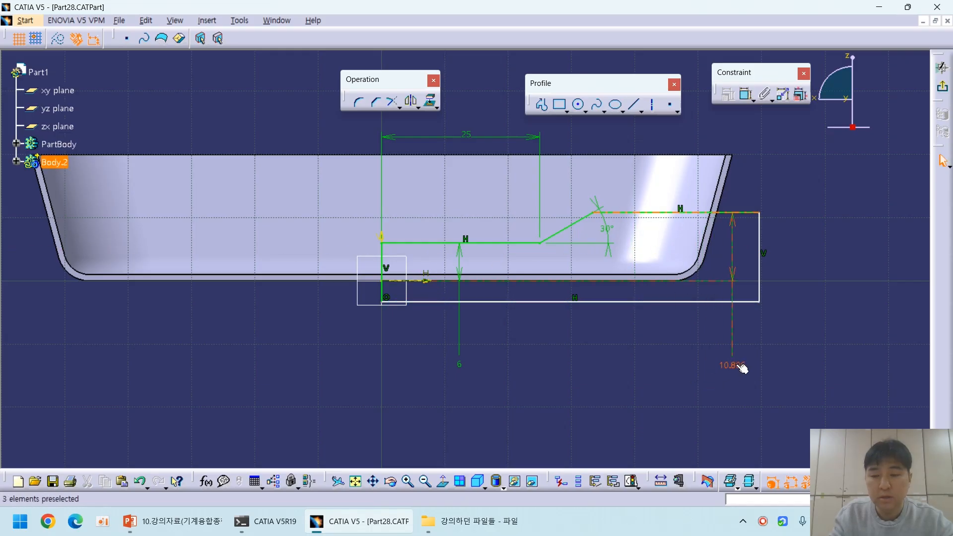
left_click(742, 369)
double_click(734, 365)
type("12")
key("Return")
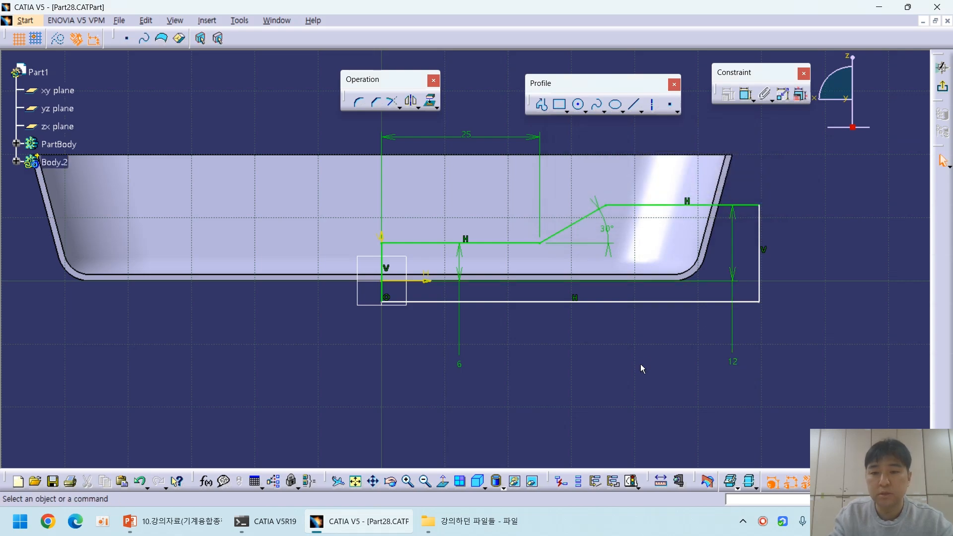
Step: Dimension the length of the profile's bottom horizontal line at 60 mm
left_click(645, 302)
left_click(760, 269, "ctrl")
left_click(824, 272)
key("alt+c")
left_click(680, 302)
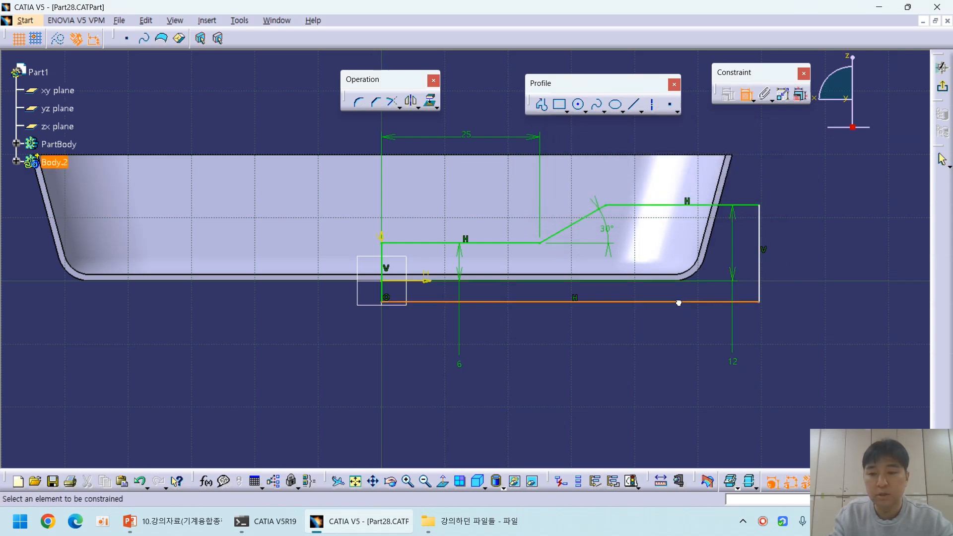
left_click(618, 400)
double_click(617, 395)
type("60")
key("Return")
Step: Dimension the length of the profile's outer vertical line at 15 mm
left_click(765, 263)
left_click(796, 183)
double_click(801, 182)
type("15mm")
key("Return")
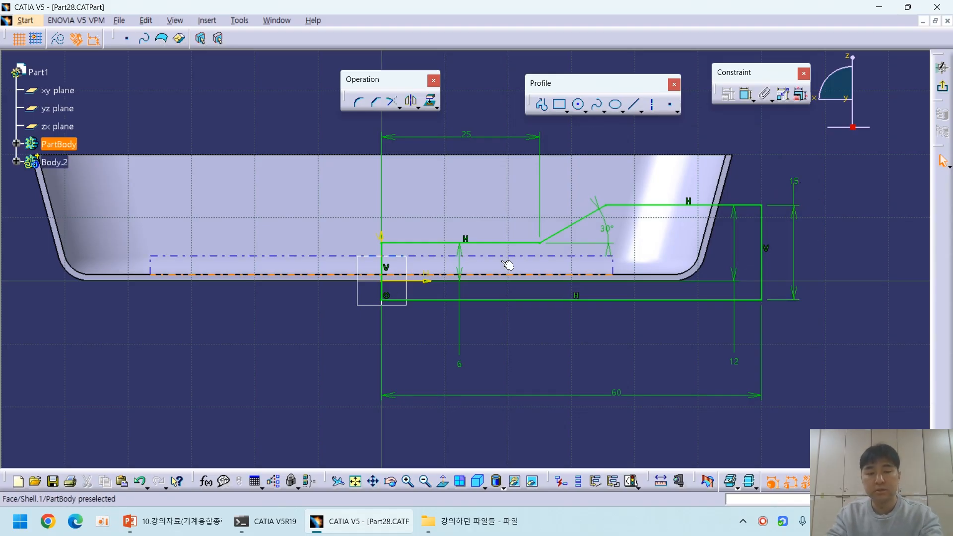
Step: Exit the sketch, check the rib spacing and thickness in Section view A-A of the PowerPoint drawing, and return to CATIA
key("ctrl+q")
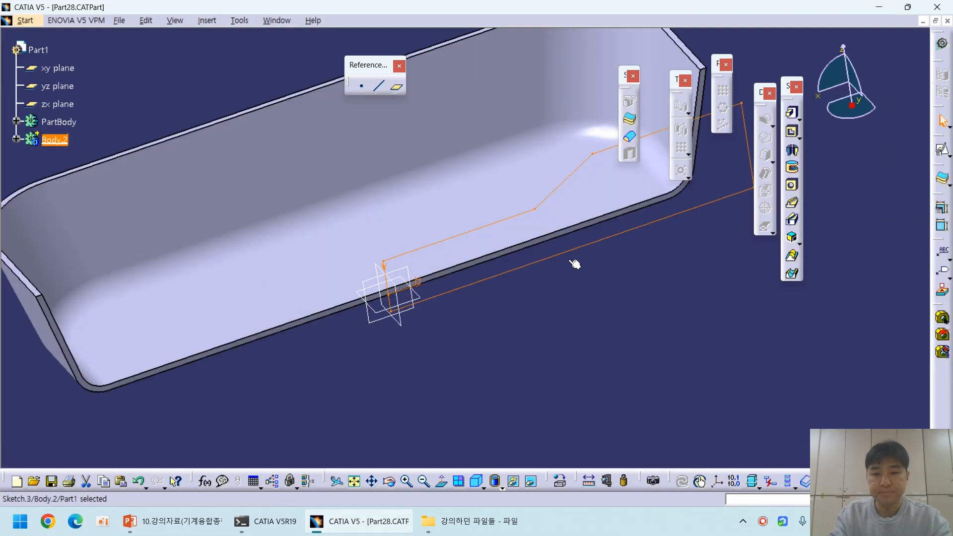
middle_click_drag(575, 264, 480, 196)
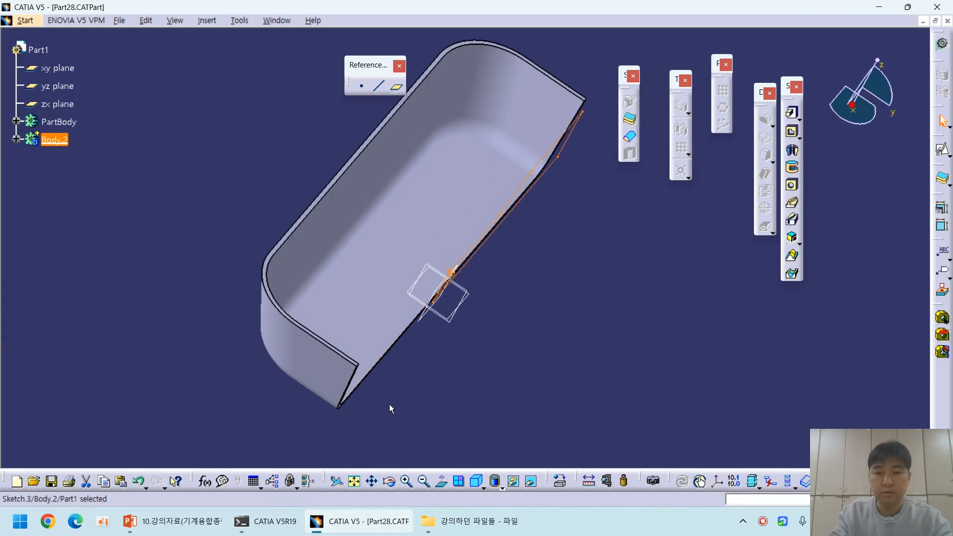
left_click(174, 524)
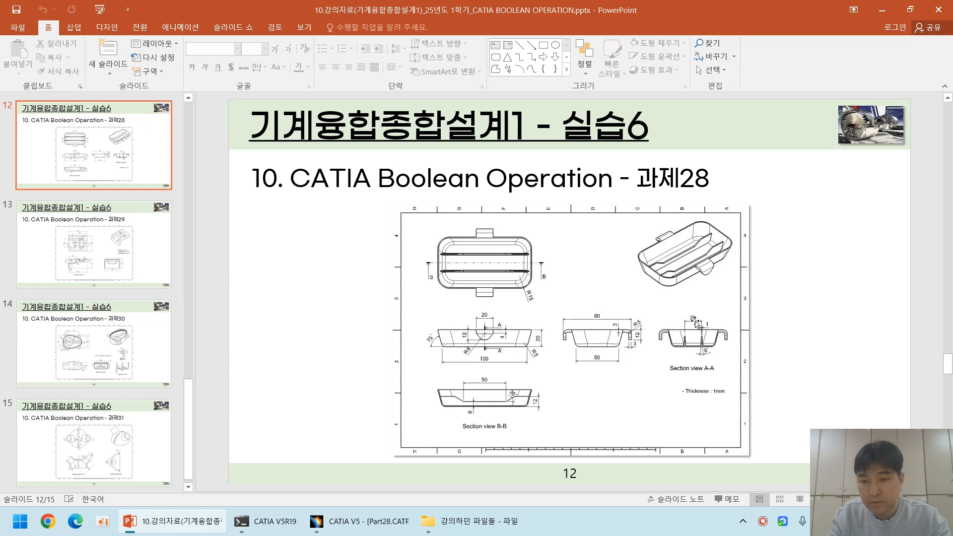
left_click(368, 521)
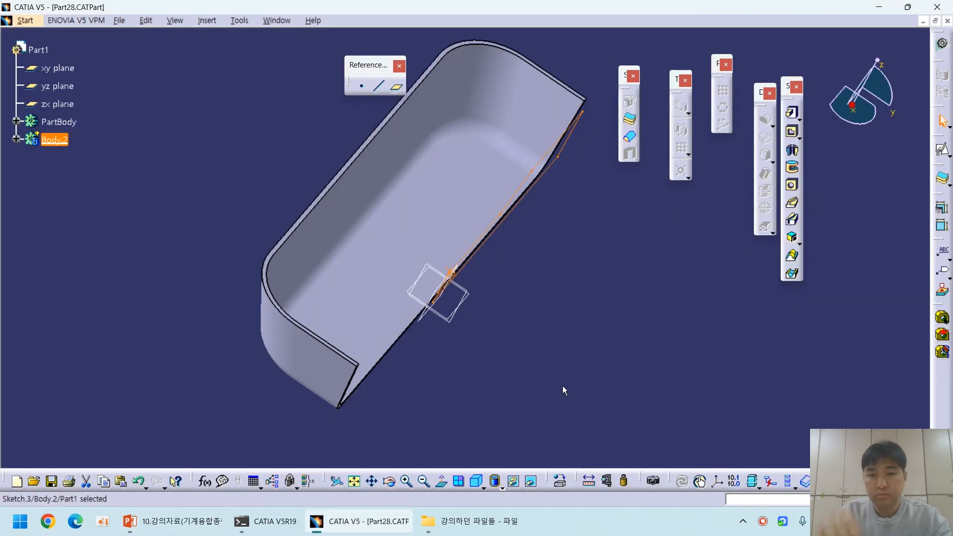
Step: Pad the stepped rib profile toward the inside of the tray with a first limit of 10.5 mm
mouse_move(562, 386)
middle_mouse_down()
mouse_move(560, 347)
mouse_move(511, 333)
middle_mouse_up()
middle_click_drag(577, 303, 517, 340)
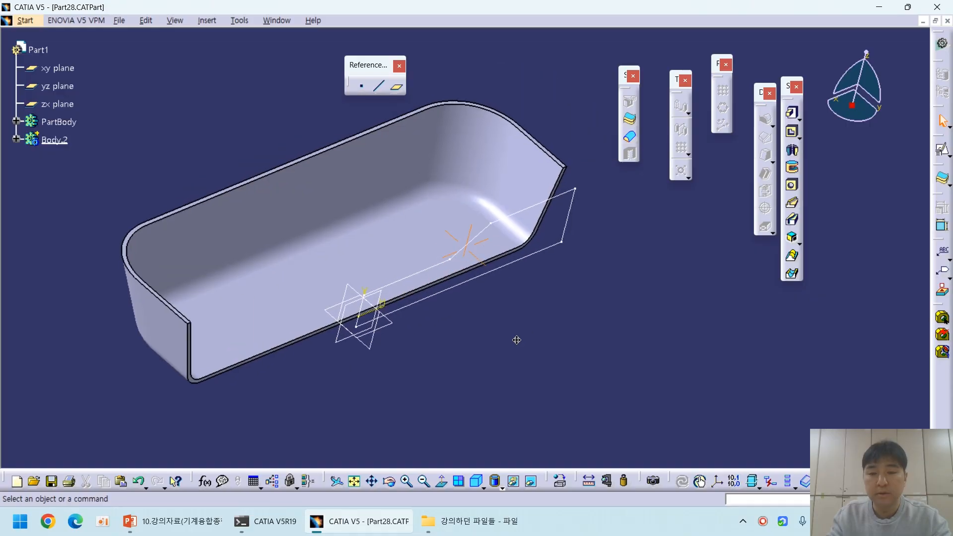
left_click(791, 113)
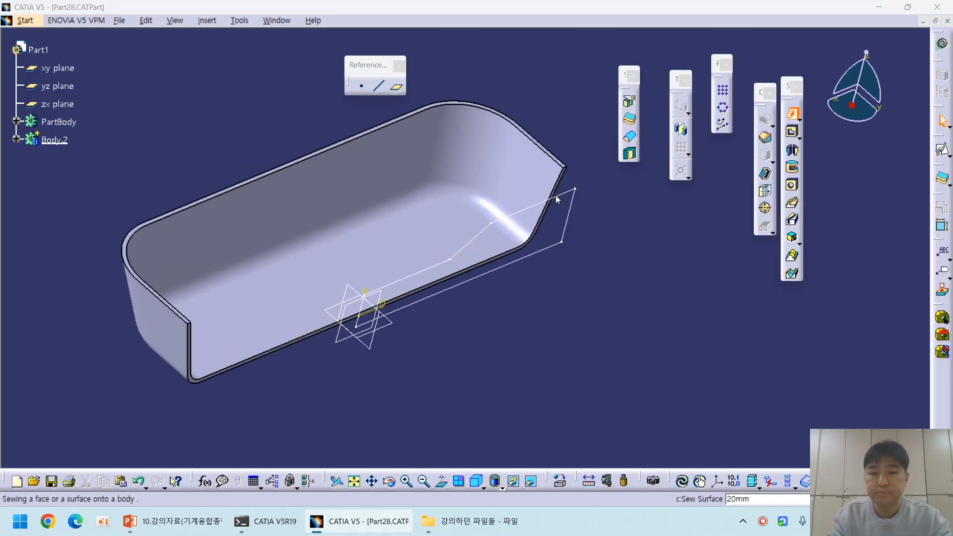
left_click(522, 217)
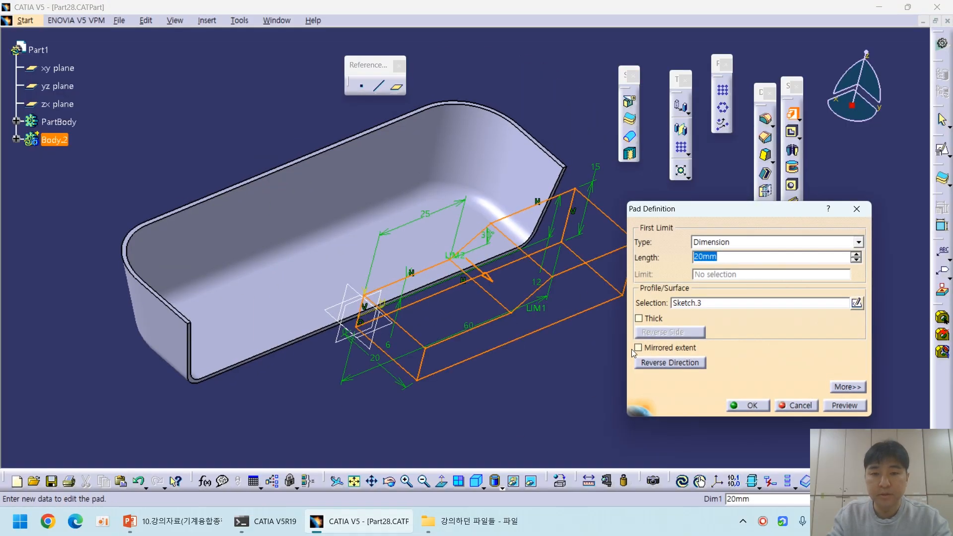
left_click(682, 363)
middle_click_drag(575, 340, 455, 350)
left_click(716, 257)
left_click_drag(715, 256, 666, 257)
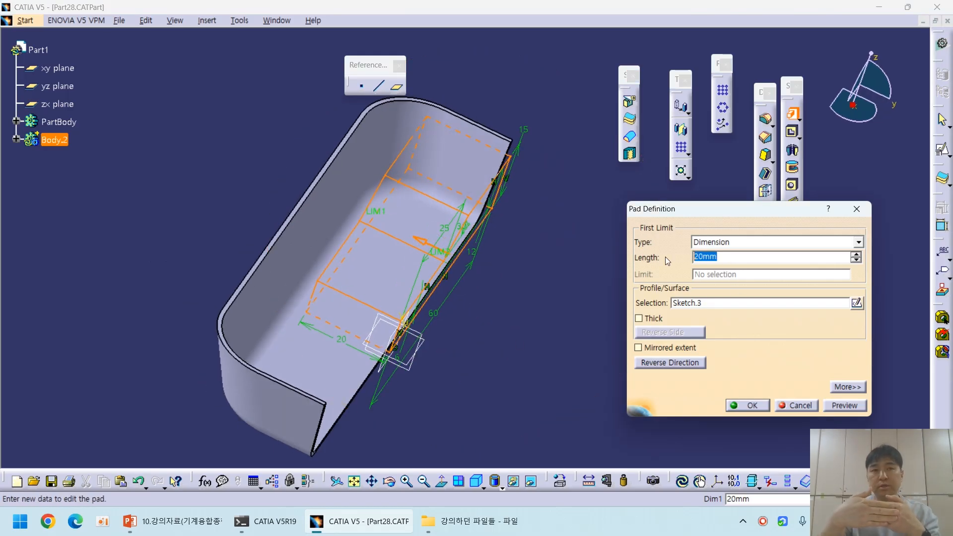
type("10")
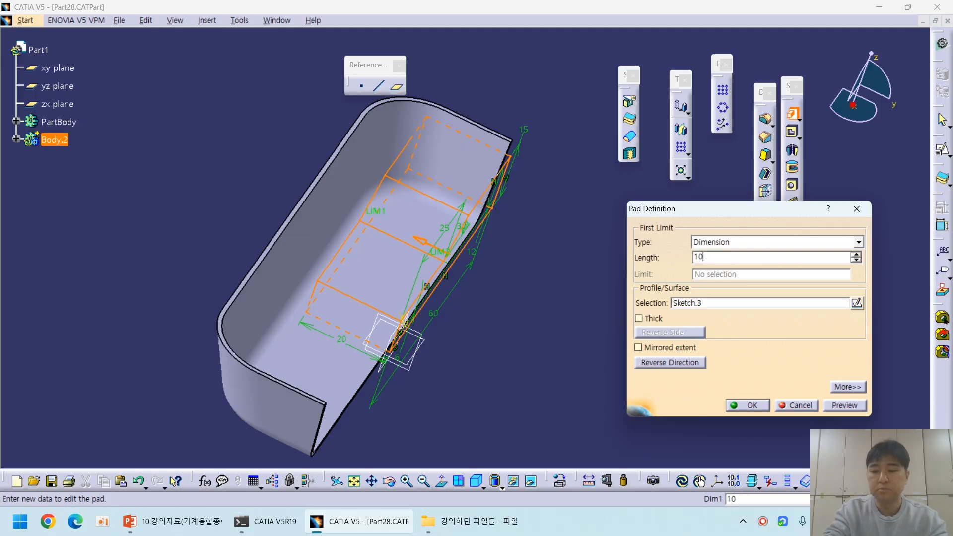
left_click(846, 406)
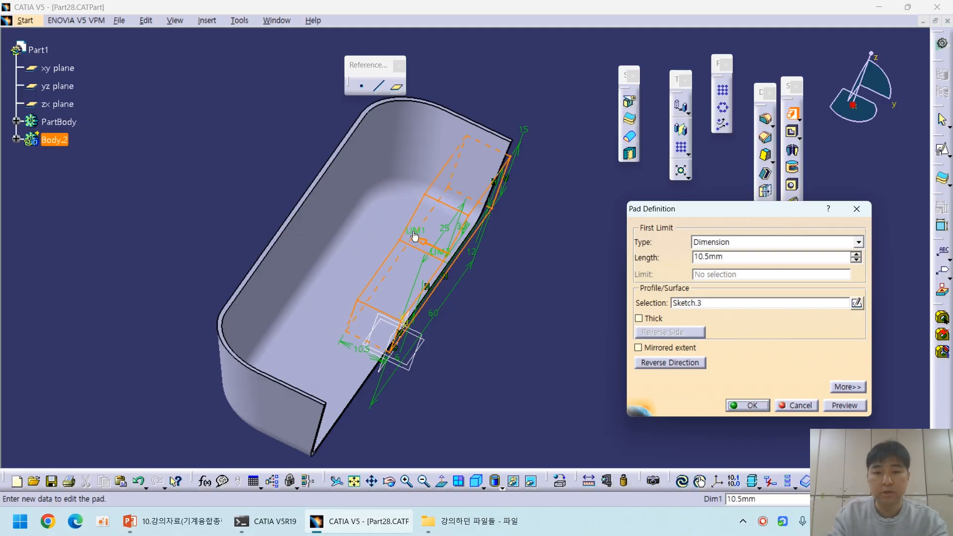
Step: Give the rib pad a second limit of -9.5 mm and create it
left_click(848, 387)
double_click(785, 256)
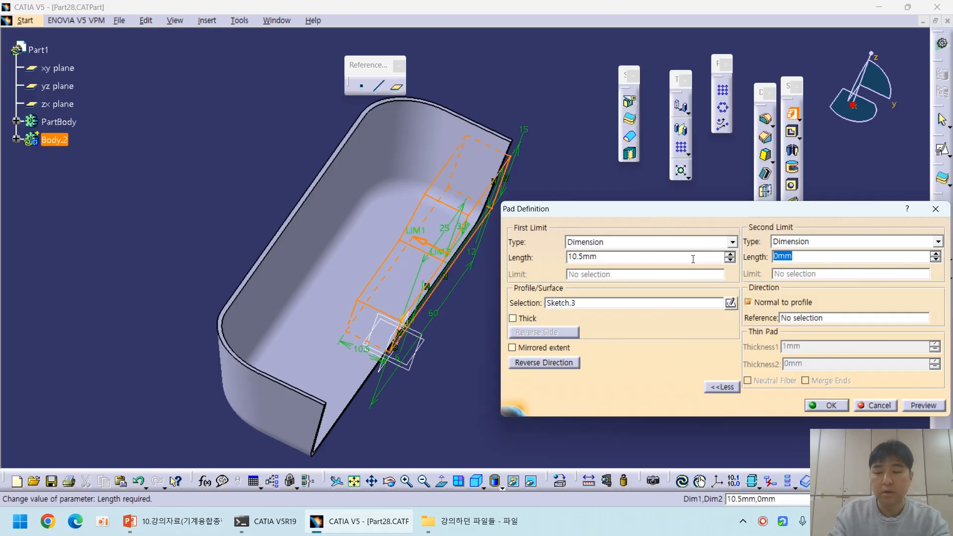
type("-9.5")
key("Return")
left_click(913, 406)
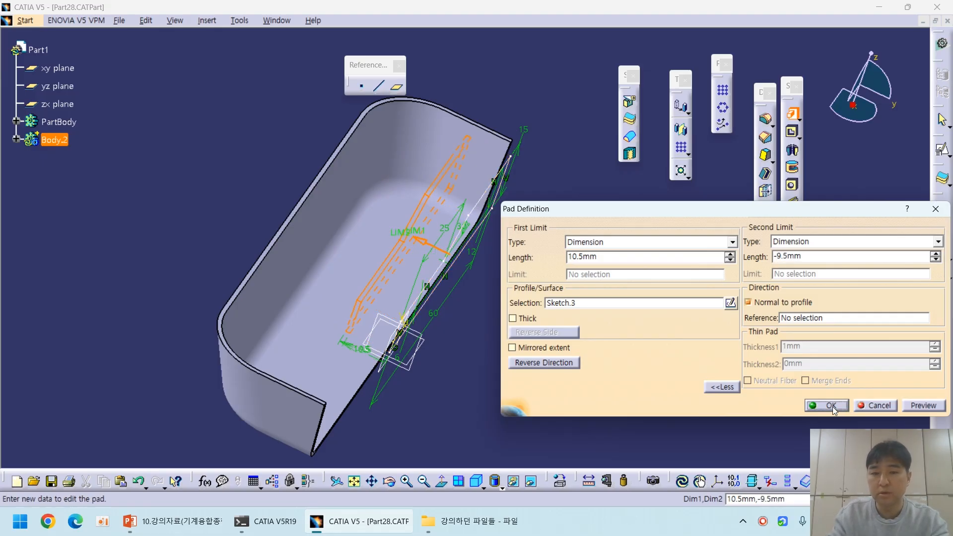
left_click(830, 405)
middle_click_drag(647, 372, 507, 326)
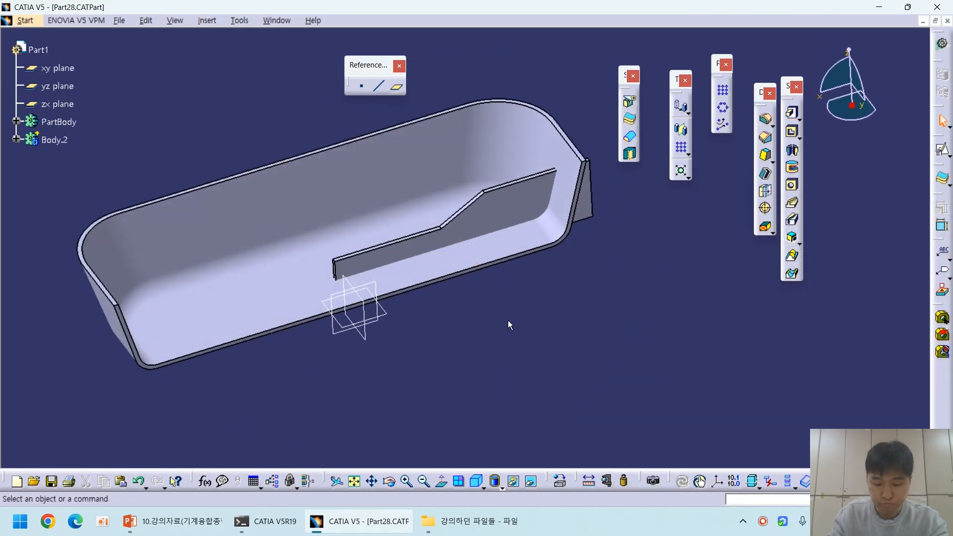
middle_click_drag(511, 329, 570, 297)
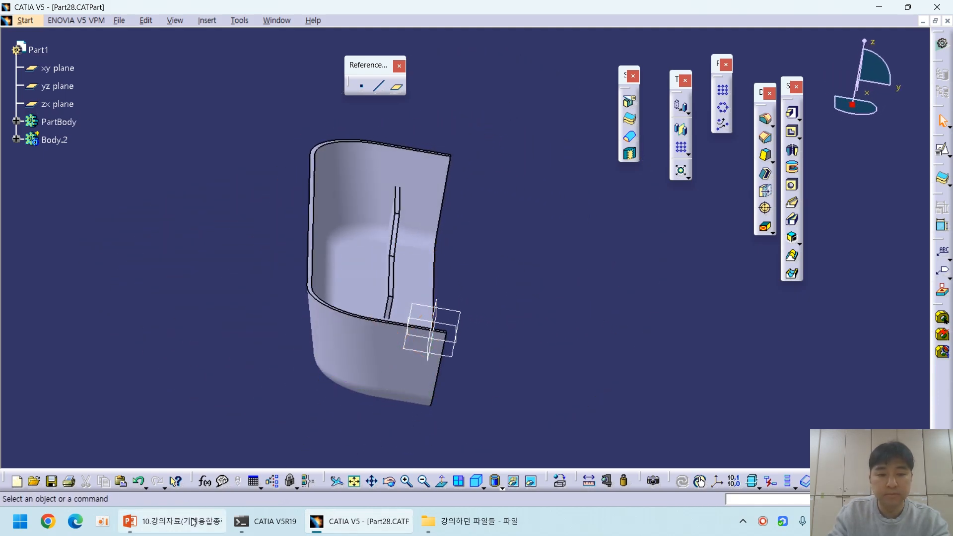
Step: Check the rib's taper angle in Section view A-A of the PowerPoint drawing and return to CATIA
left_click(172, 521)
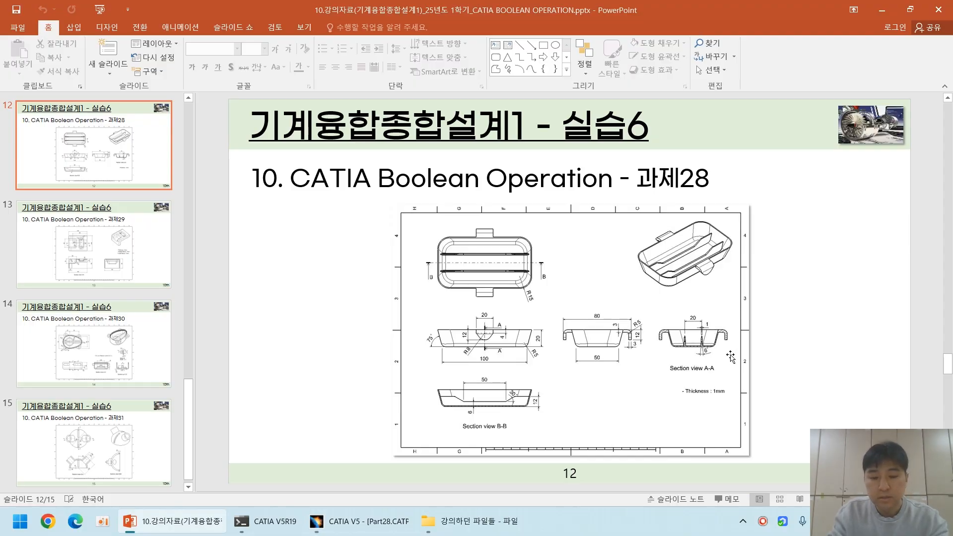
key("shift+F5")
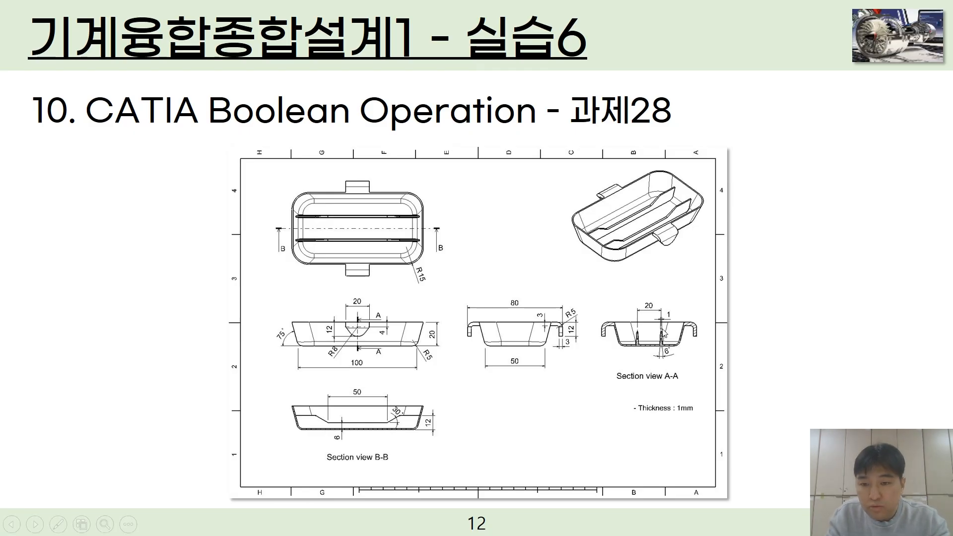
key("Escape")
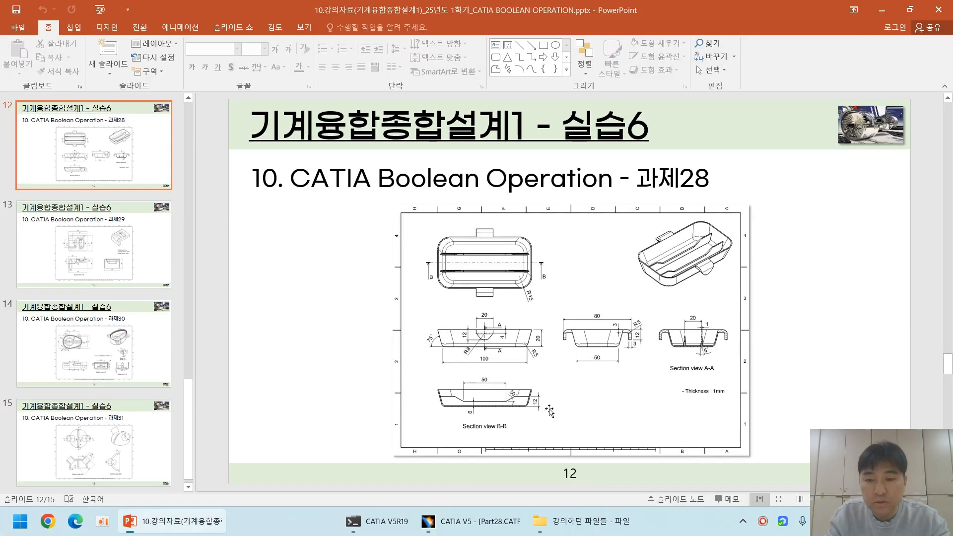
left_click(359, 521)
Step: Set up a 3-degree draft on both side faces of the rib, with its upper horizontal face as the neutral element
middle_click_drag(570, 335, 447, 343)
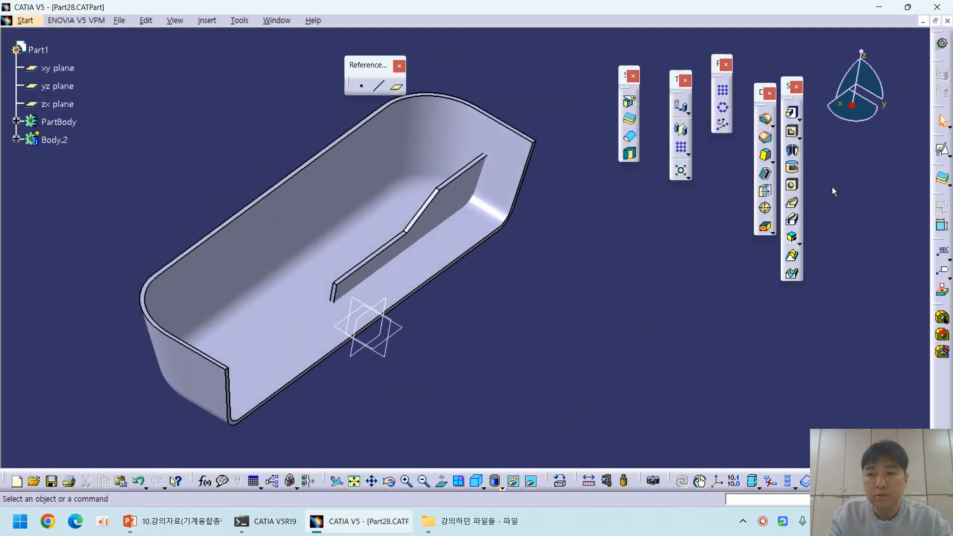
left_click(767, 159)
left_click(458, 193)
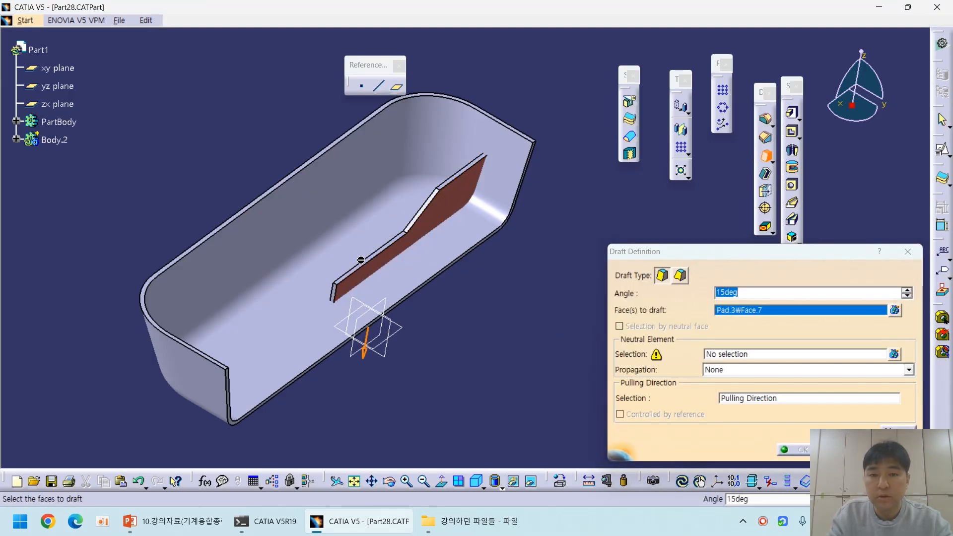
middle_click_drag(361, 259, 380, 208)
left_click(383, 198)
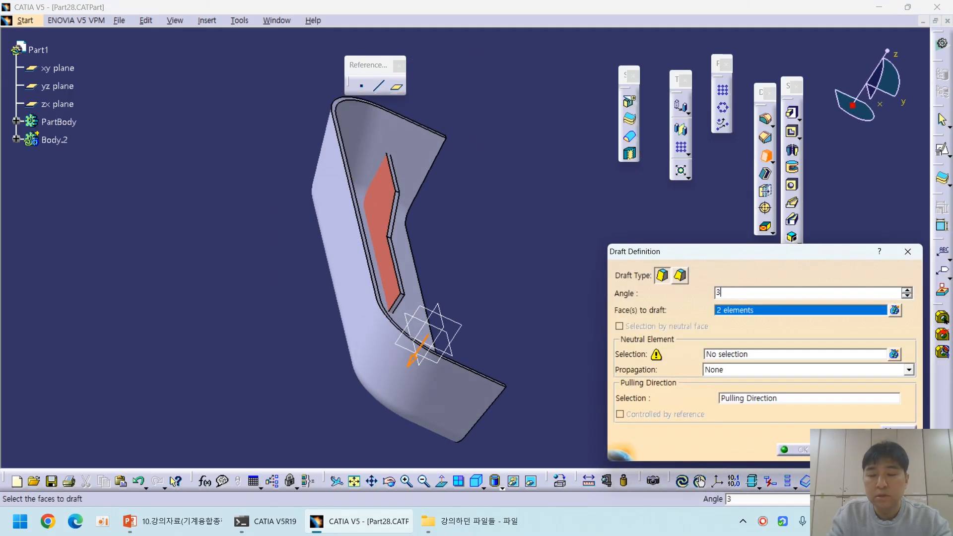
left_click(756, 357)
middle_click_drag(462, 357, 276, 195)
middle_click_drag(435, 373, 436, 191)
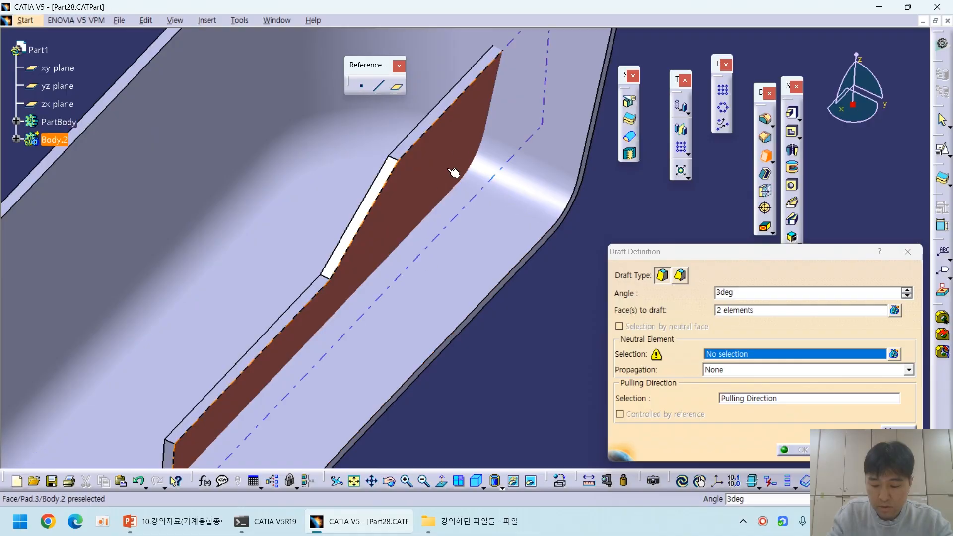
left_click(449, 105)
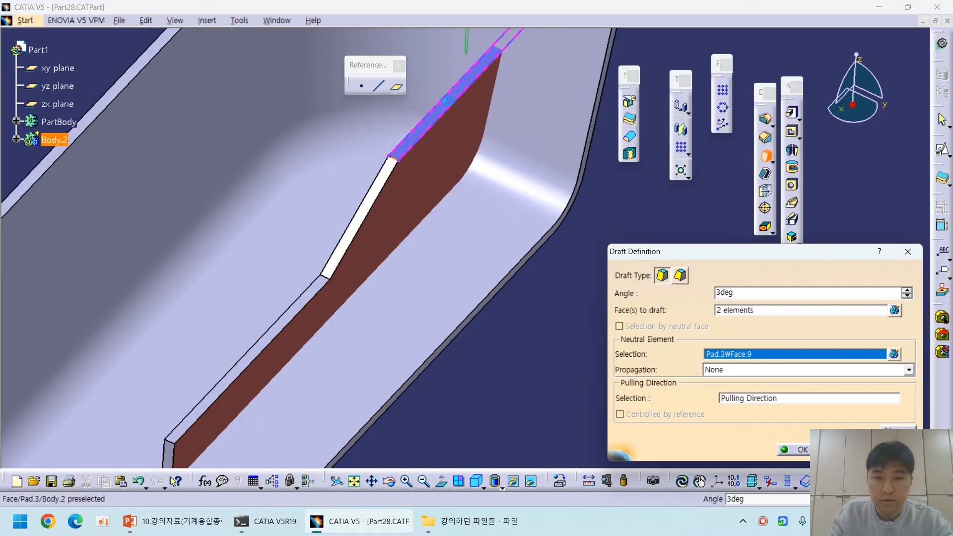
middle_click_drag(498, 165, 484, 204)
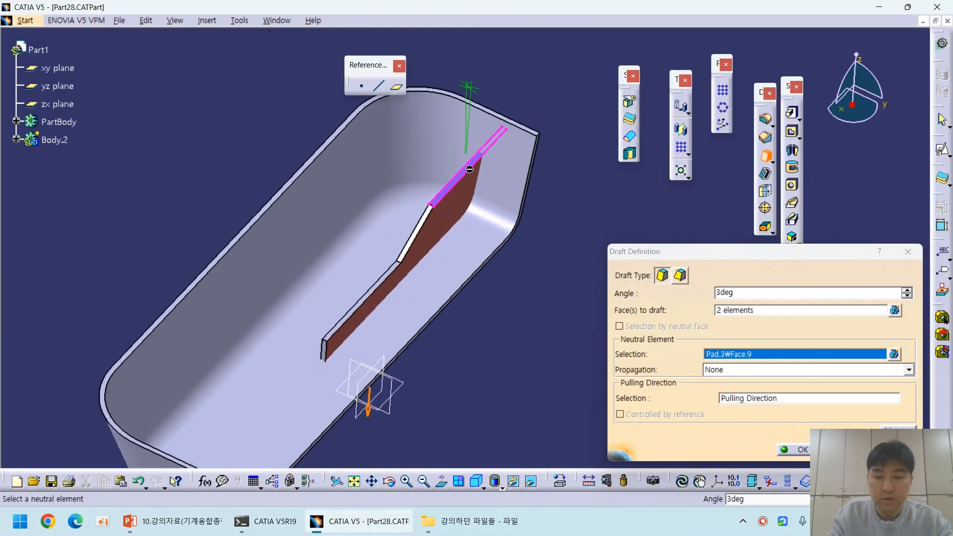
Step: Recheck the taper in the PowerPoint drawing, reverse the draft's pulling direction to point upward, and apply the draft in CATIA
key("alt+Tab")
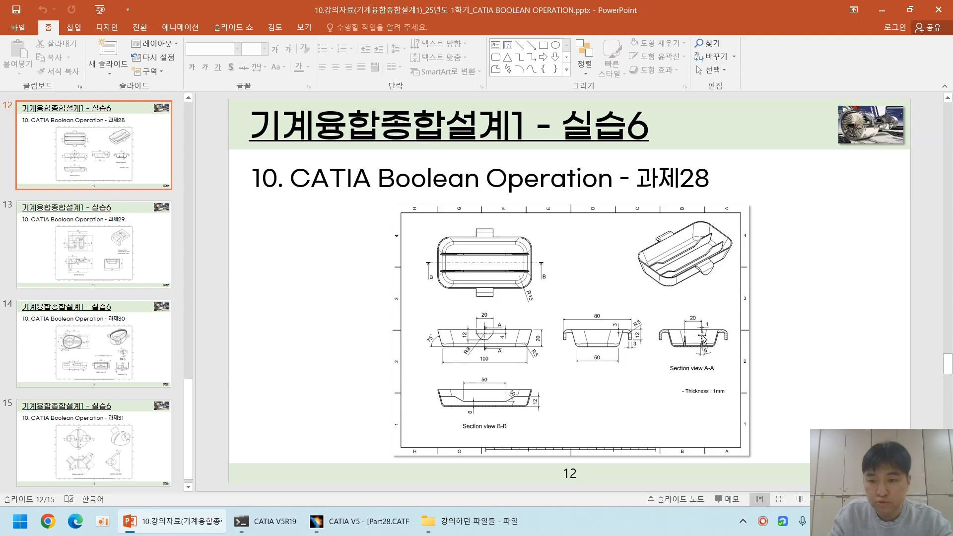
left_click(404, 526)
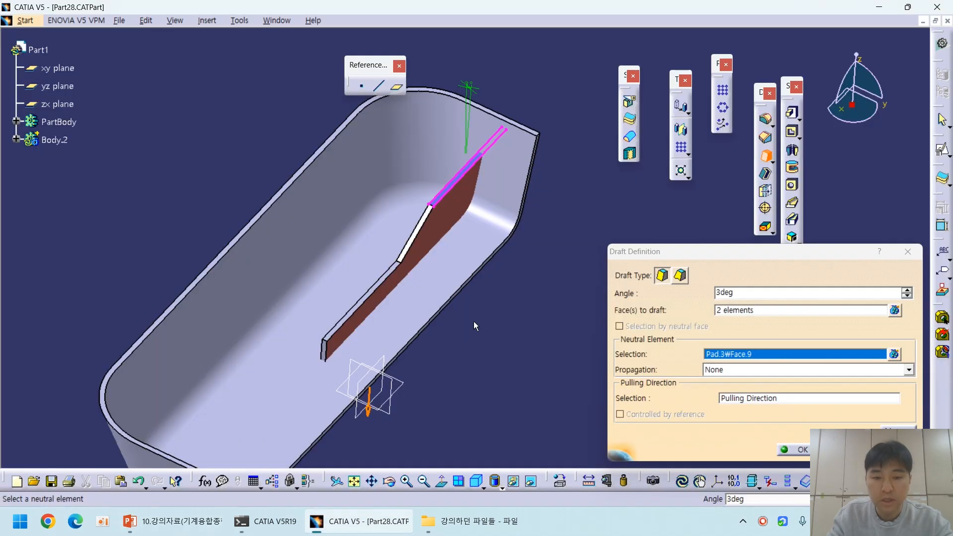
middle_click_drag(496, 351, 552, 298)
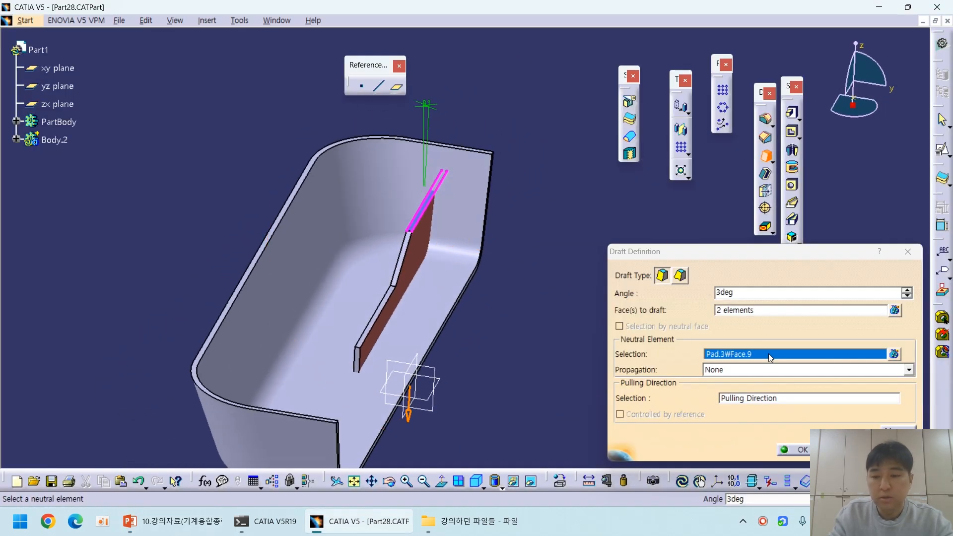
left_click(895, 450)
middle_click_drag(500, 366, 551, 344)
middle_click_drag(517, 396, 546, 348)
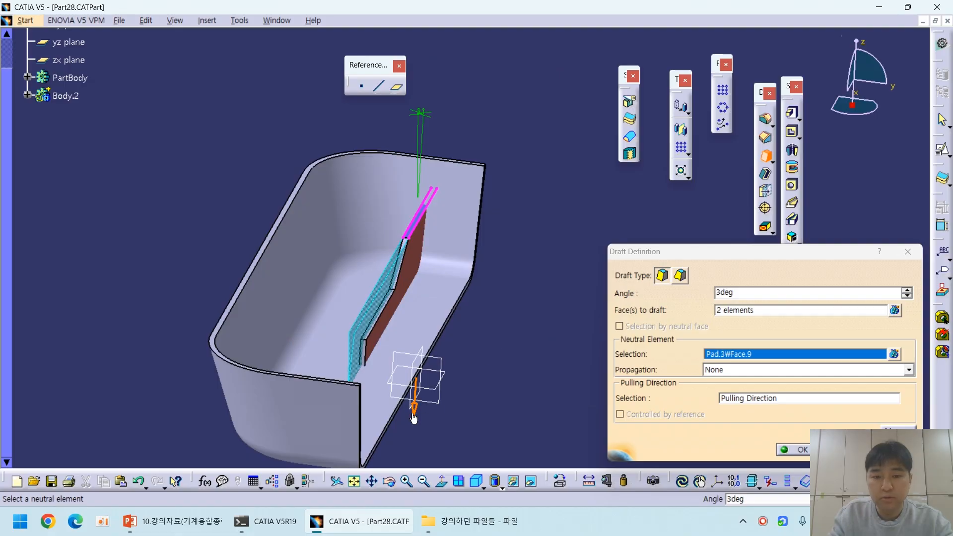
left_click(416, 412)
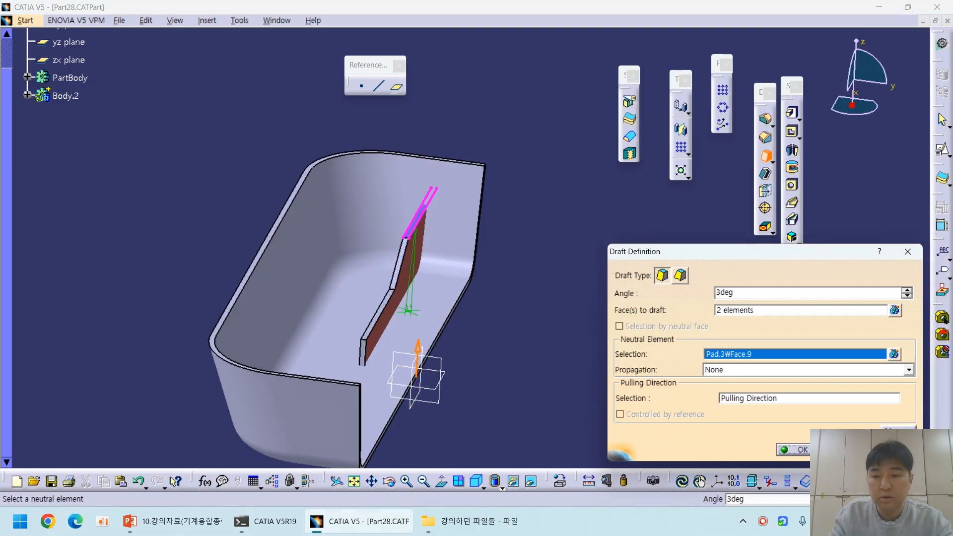
mouse_move(551, 358)
middle_mouse_down()
mouse_move(534, 348)
mouse_move(546, 357)
middle_mouse_up()
left_click(785, 448)
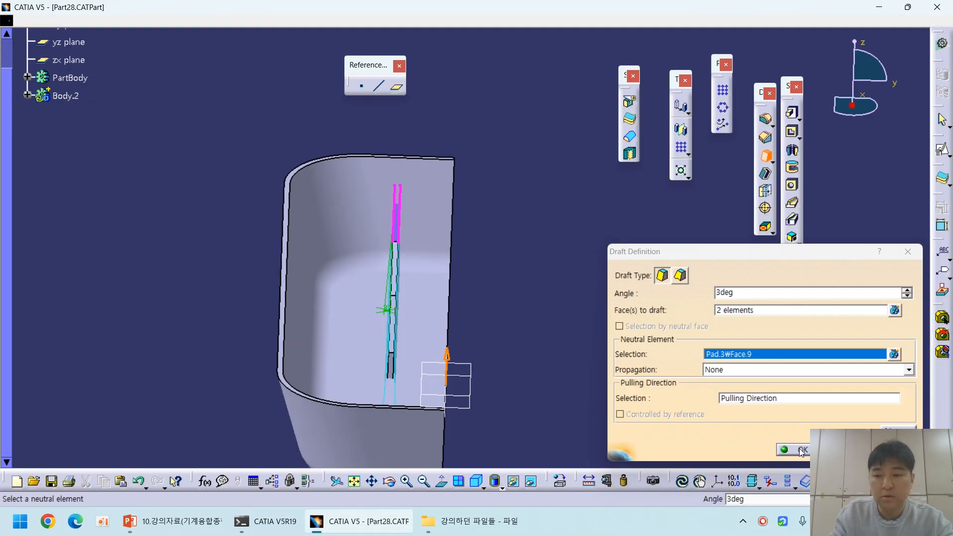
Step: Set up a Union Trim of the rib's Body.2 with PartBody
middle_click_drag(493, 380, 180, 350)
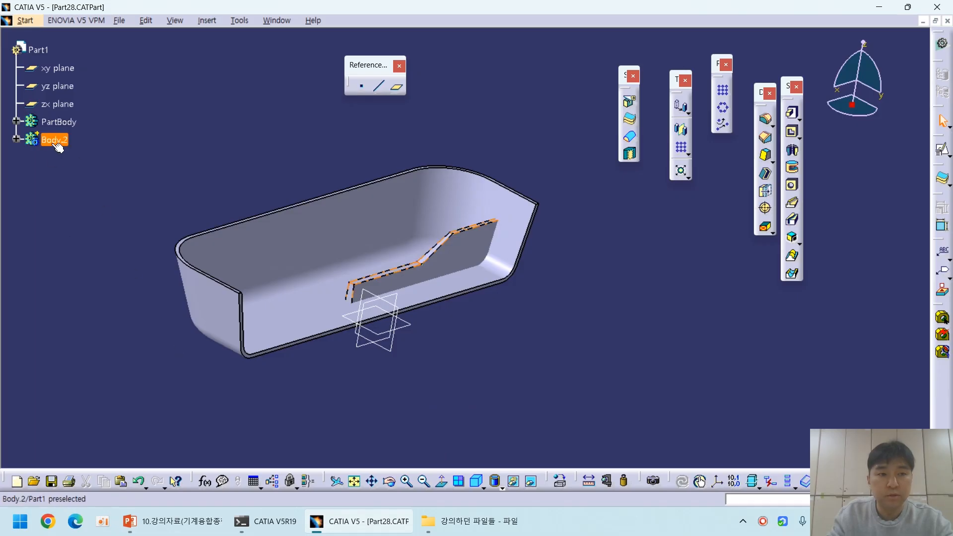
middle_click_drag(513, 207, 348, 298)
right_click(51, 140)
mouse_move(128, 384)
left_click(88, 117)
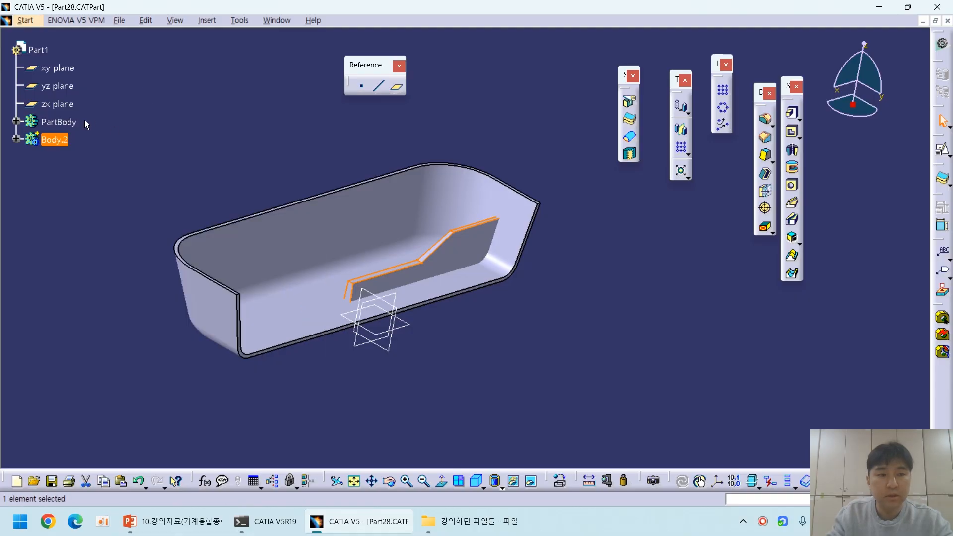
right_click(57, 142)
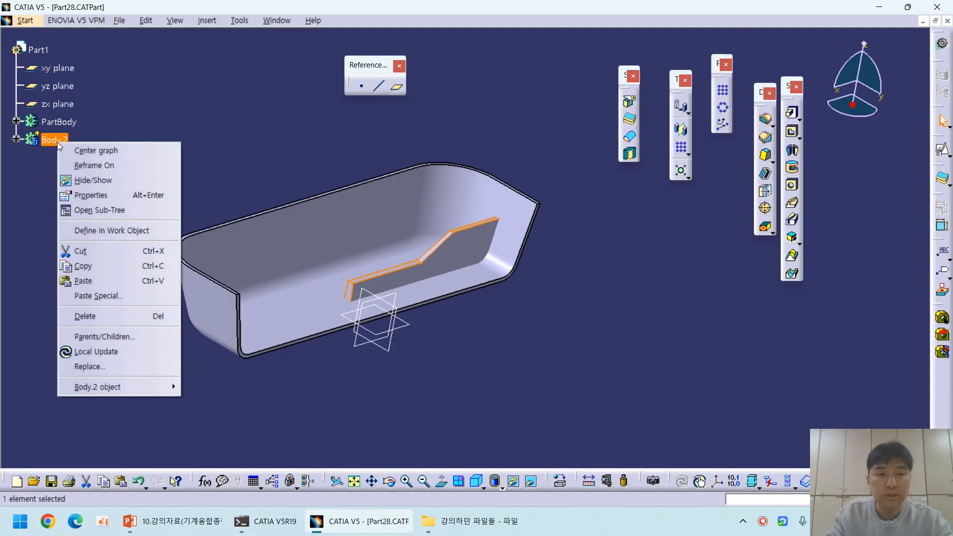
mouse_move(145, 385)
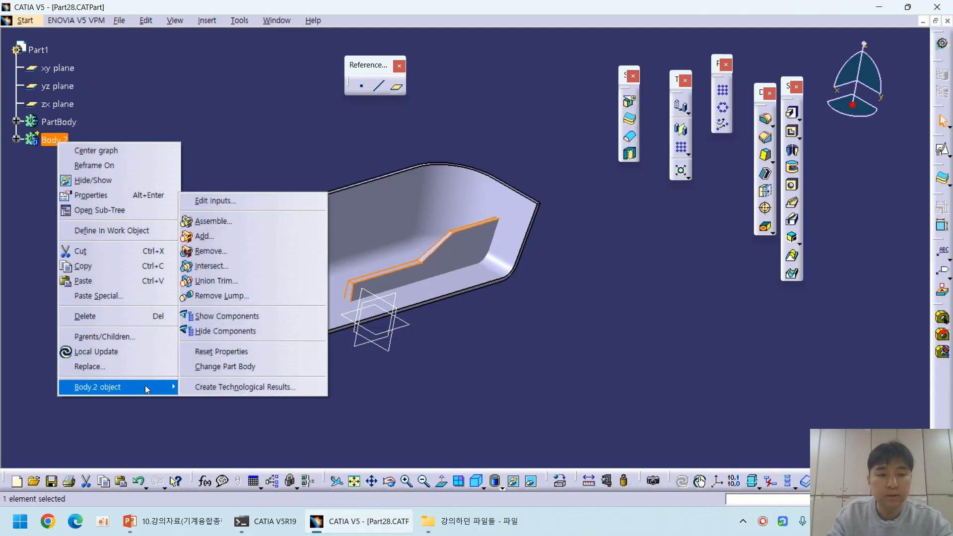
left_click(235, 281)
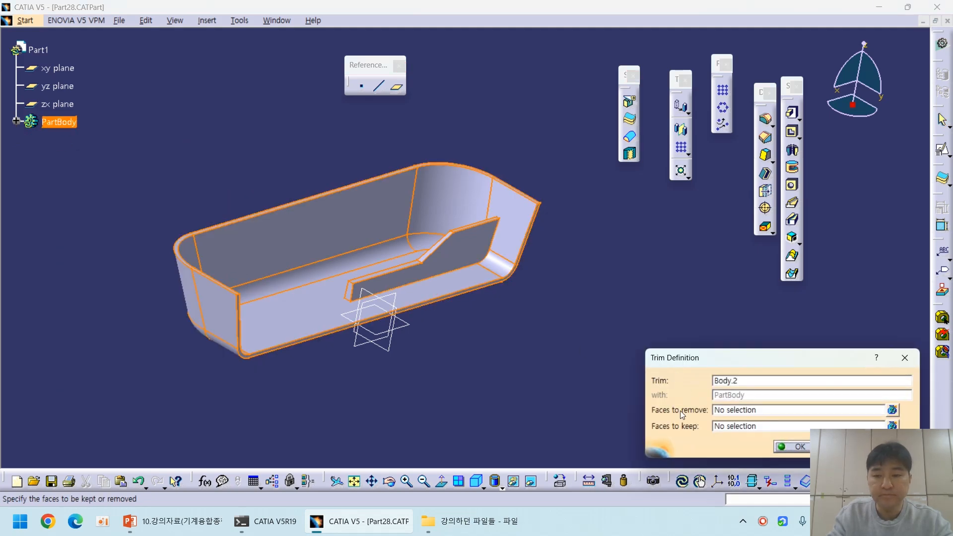
Step: Remove the rib's bottom and end faces that protrude outside the tray, apply the trim, and expand PartBody's feature list
left_click(732, 413)
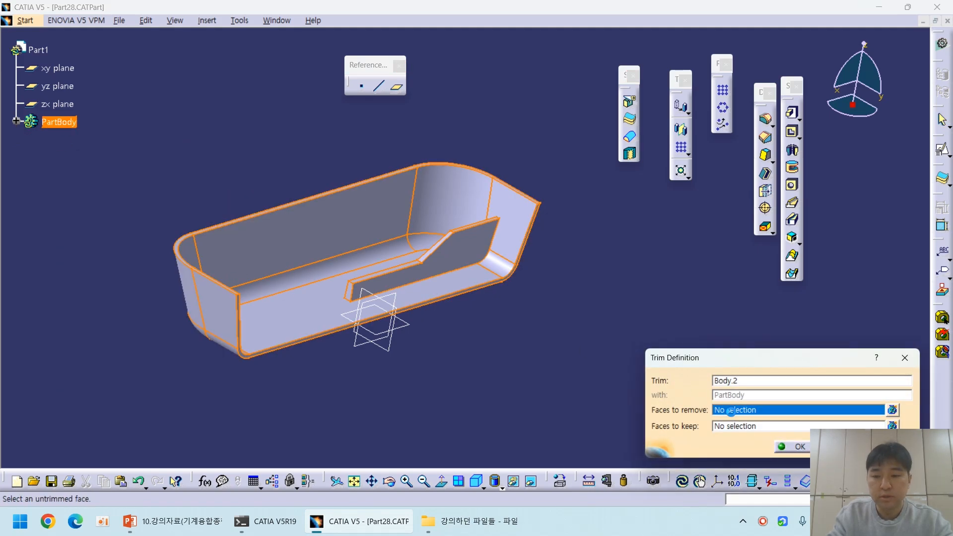
middle_click_drag(470, 350, 470, 149)
middle_click_drag(444, 318, 464, 164)
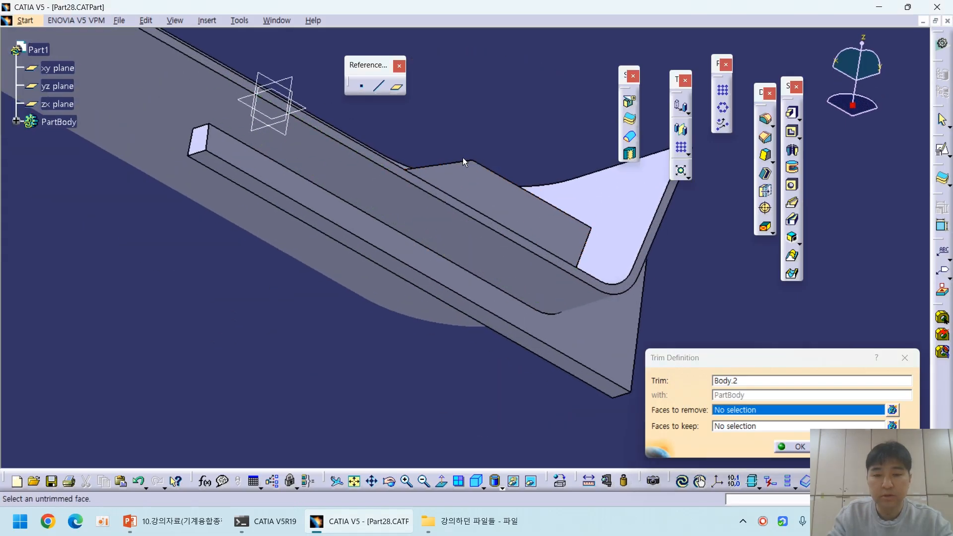
left_click(478, 311)
middle_click_drag(473, 217, 526, 261)
left_click(534, 267)
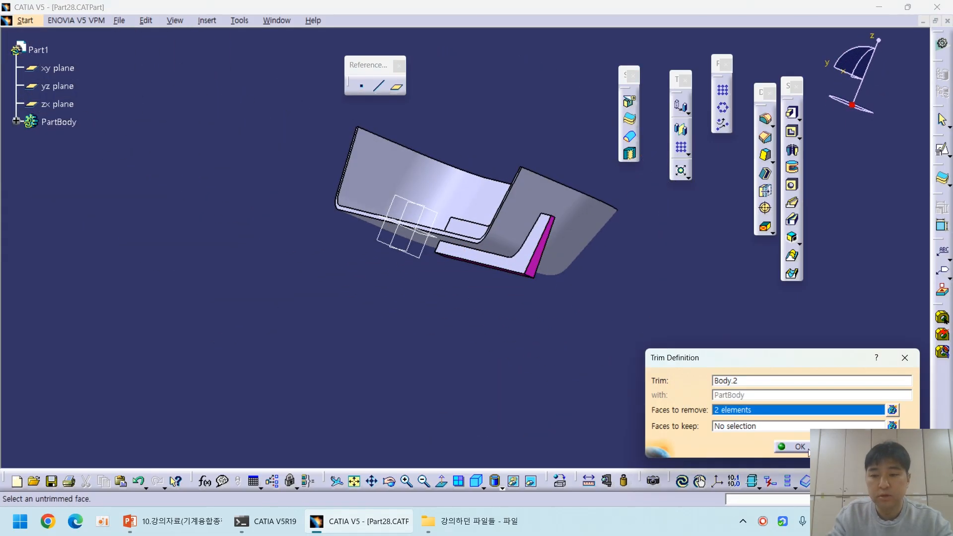
middle_click_drag(470, 361, 538, 158)
left_click(794, 447)
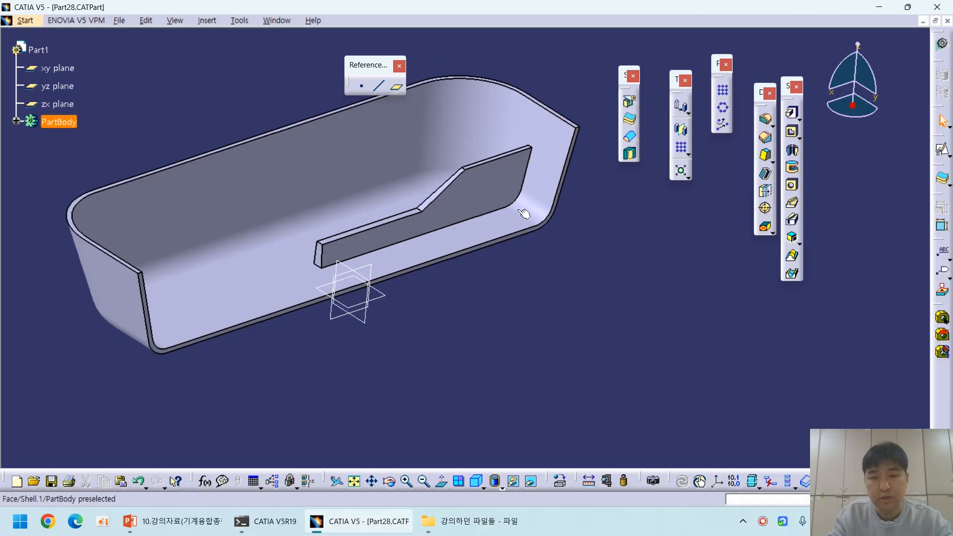
left_click(17, 122)
mouse_move(458, 255)
middle_mouse_down()
mouse_move(473, 276)
mouse_move(457, 272)
mouse_move(469, 252)
middle_mouse_up()
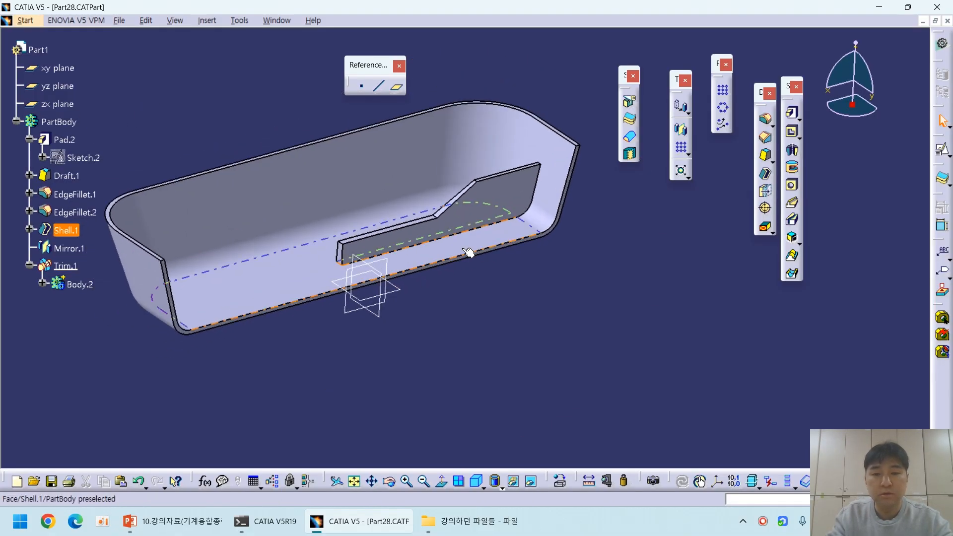
left_click(562, 179)
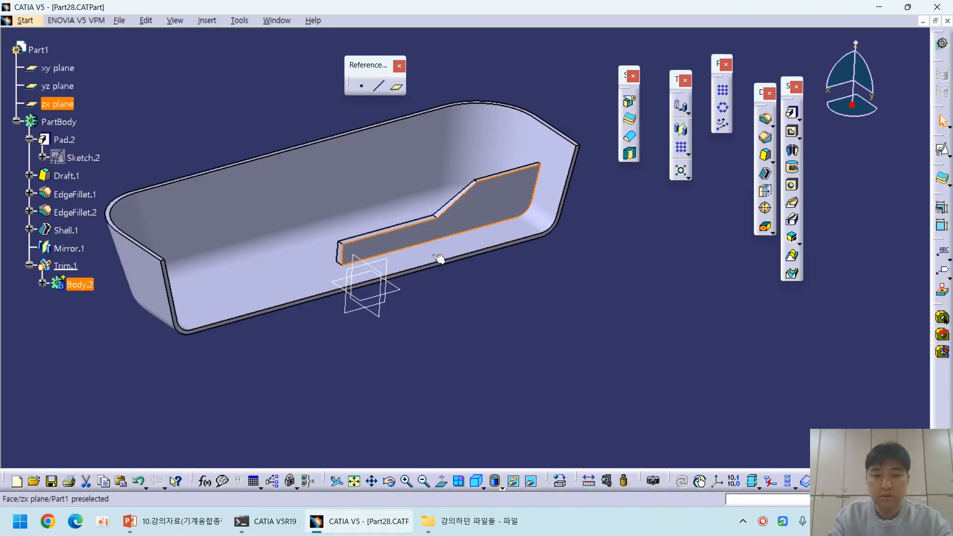
left_click(542, 192)
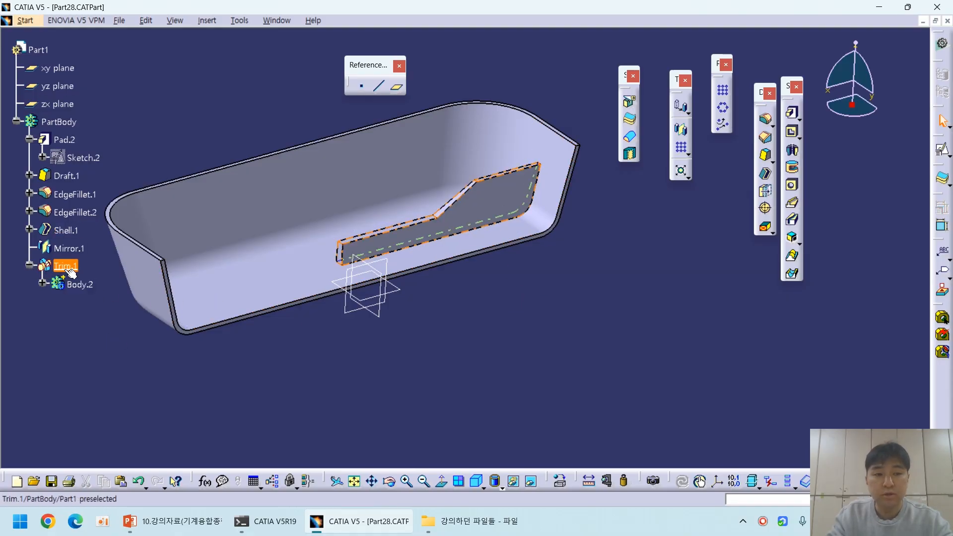
left_click(508, 357)
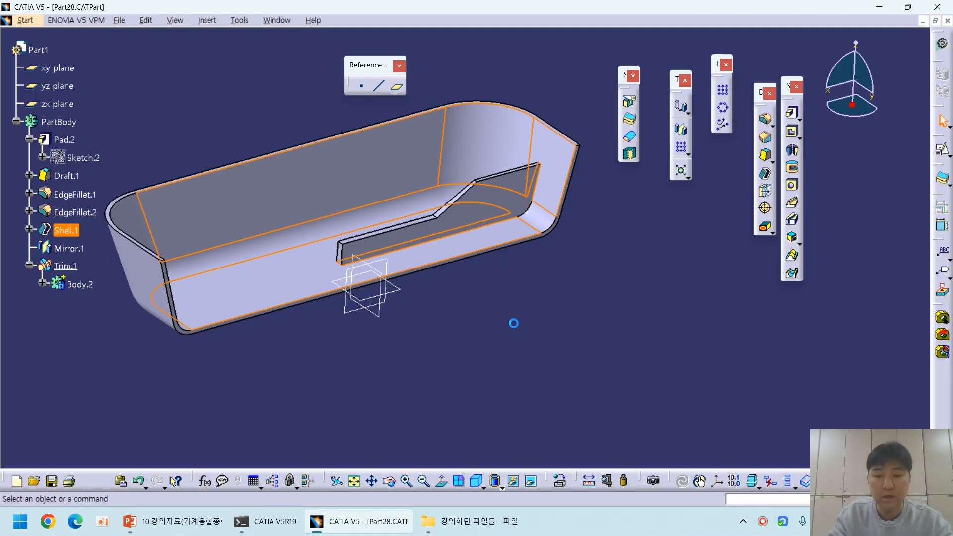
mouse_move(552, 285)
middle_mouse_down()
mouse_move(571, 281)
mouse_move(494, 298)
mouse_move(554, 295)
mouse_move(544, 267)
middle_mouse_up()
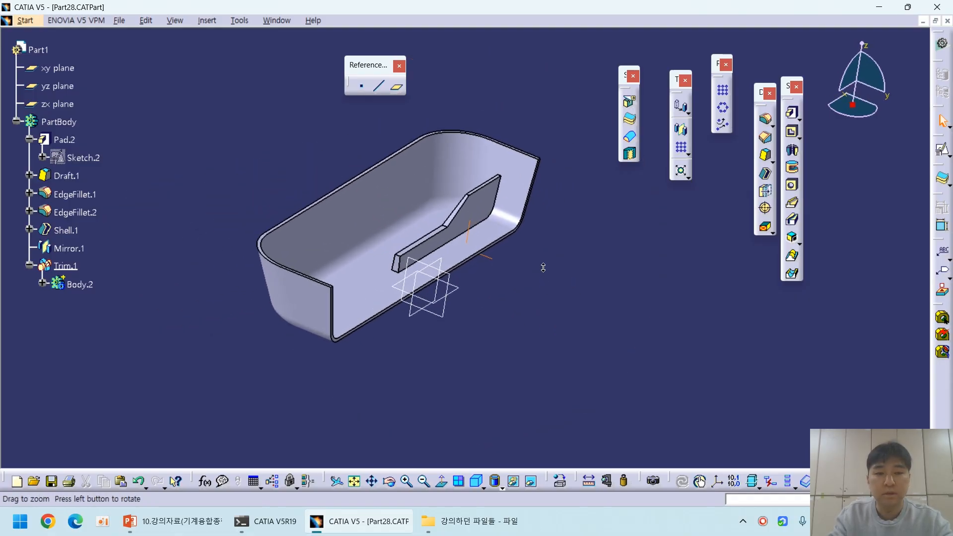
Step: Make the rib's Body.2 under the trim feature the in-work object
right_click(79, 287)
left_click(139, 119)
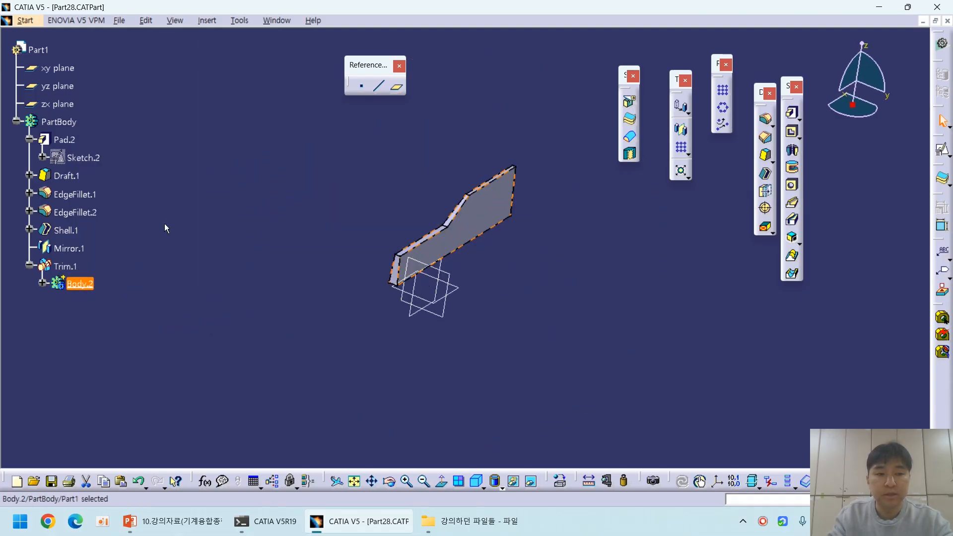
left_click(165, 223)
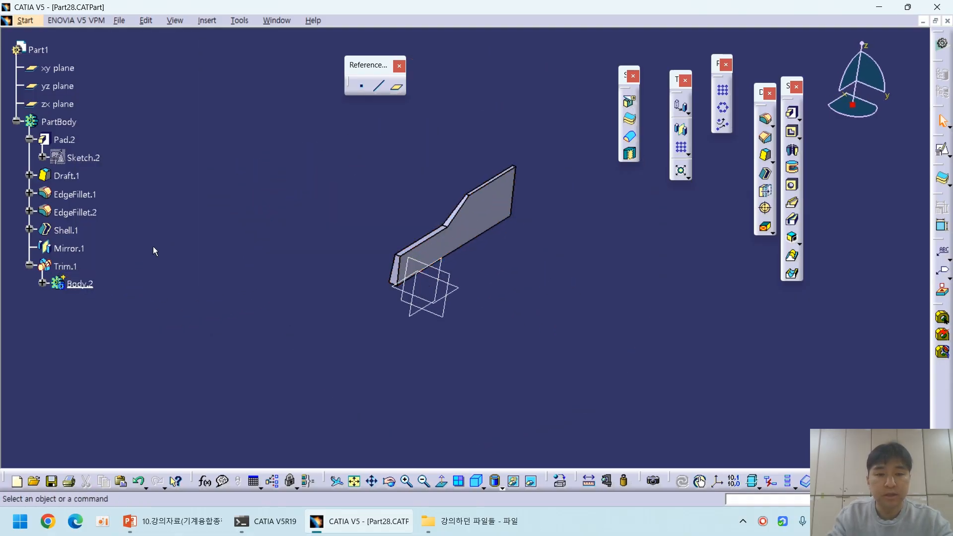
right_click(78, 287)
left_click(78, 285)
right_click(83, 285)
left_click(83, 286)
left_click(145, 316)
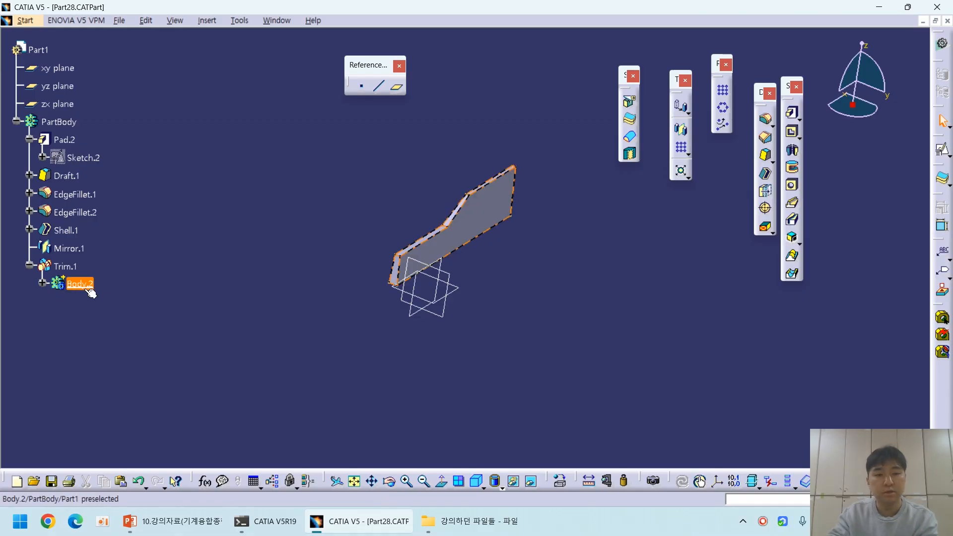
Step: Mirror the rib in Body.2 across the yz plane so that it spans the full tray length
middle_click_drag(206, 243, 347, 249)
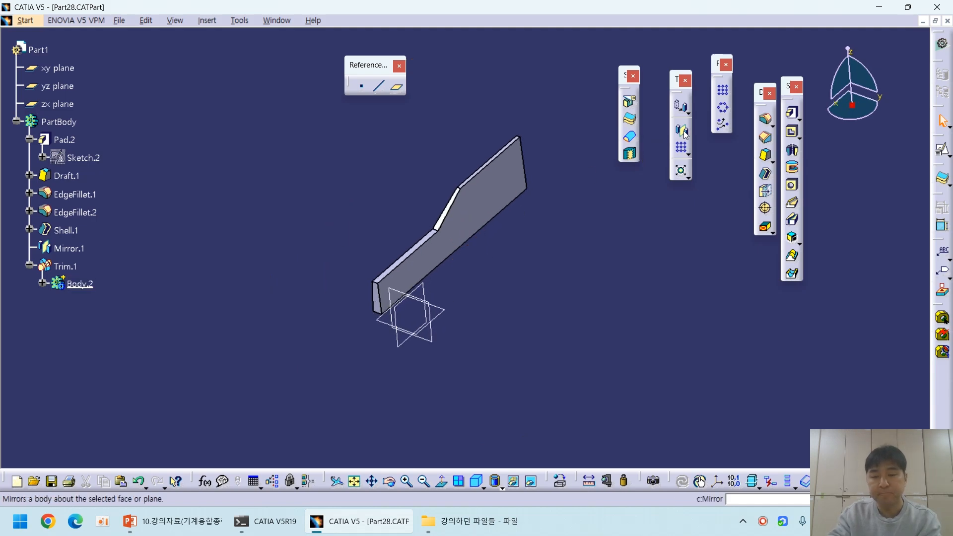
right_click(76, 285)
key("Escape")
left_click(171, 272)
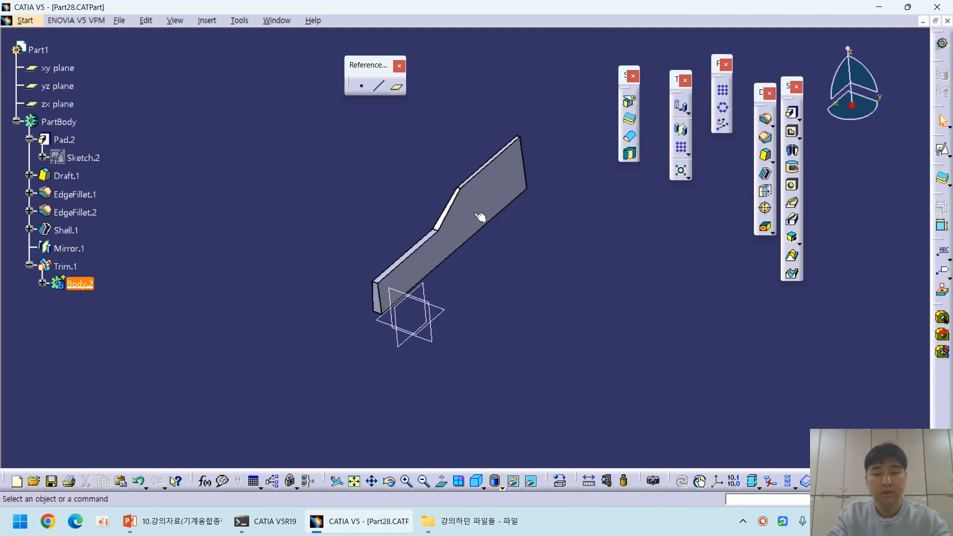
left_click(683, 131)
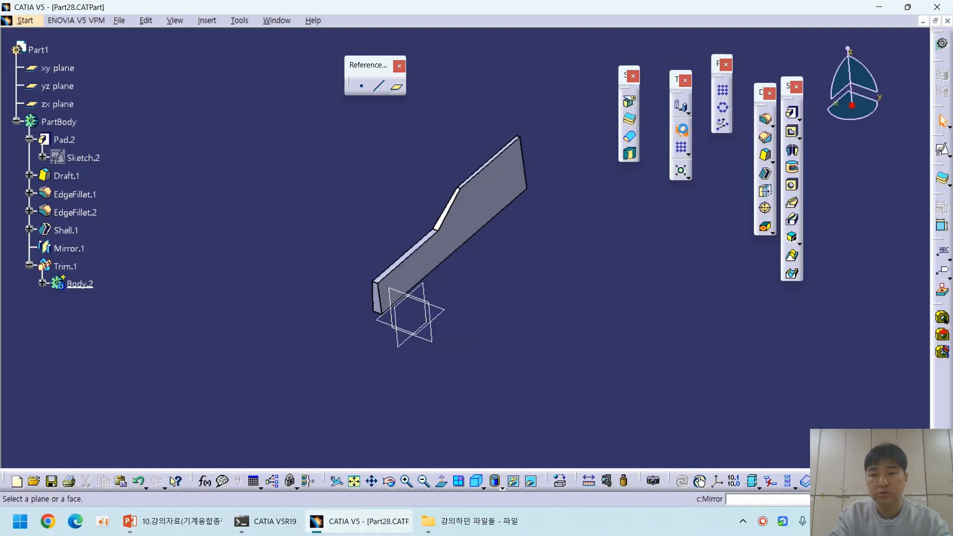
left_click(437, 341)
left_click(846, 449)
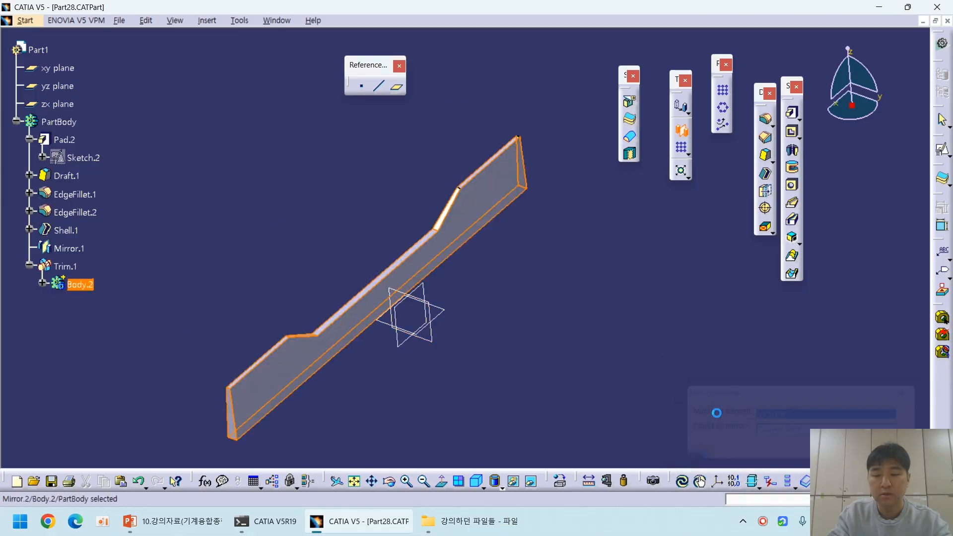
Step: Make PartBody the in-work object again and save the part
right_click(64, 123)
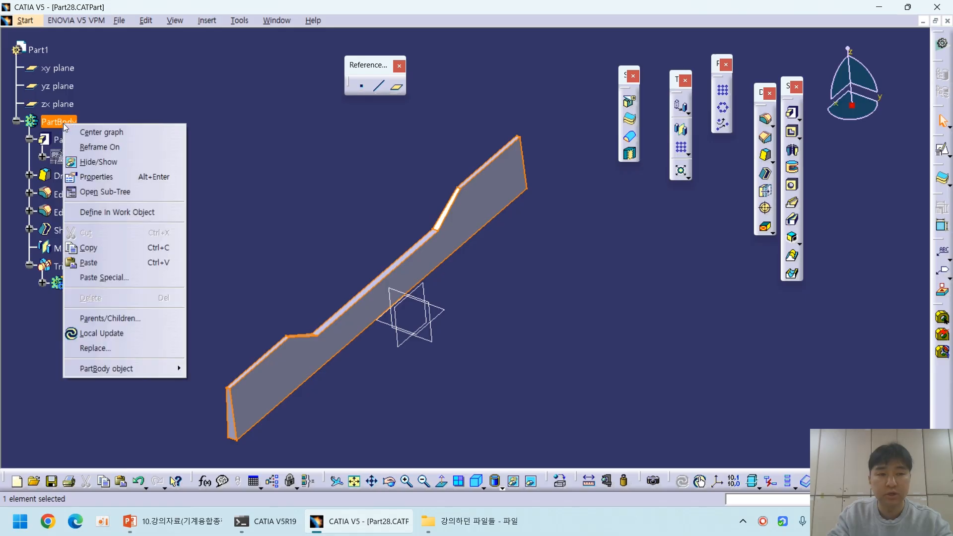
key("d")
middle_click_drag(408, 319, 240, 250)
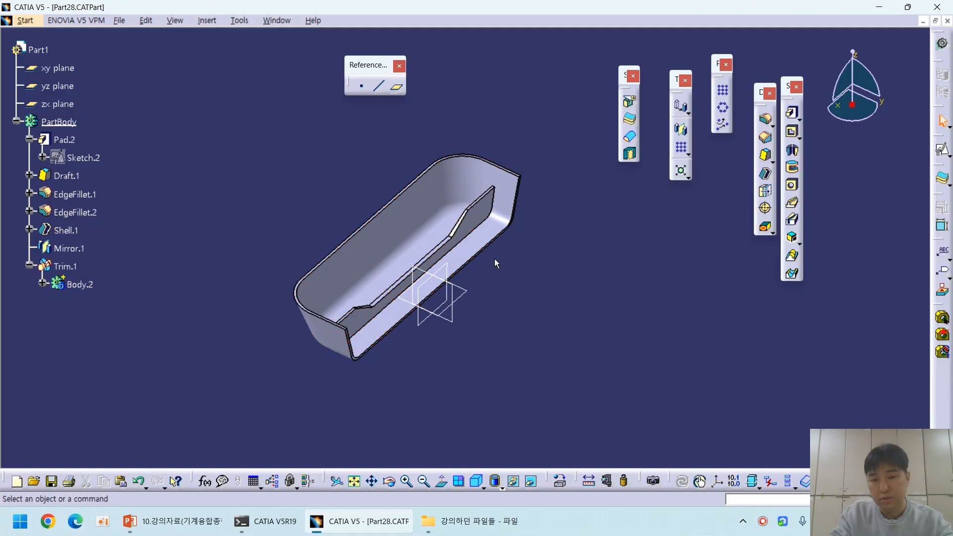
key("ctrl+s")
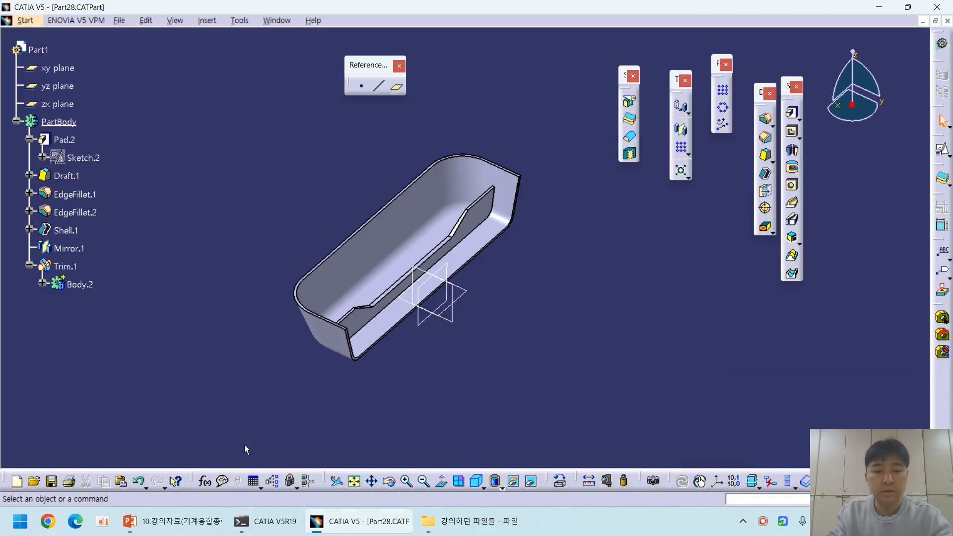
Step: Review the side handle in the PowerPoint drawing of exercise 28 and insert a new body into the CATIA part
left_click(169, 522)
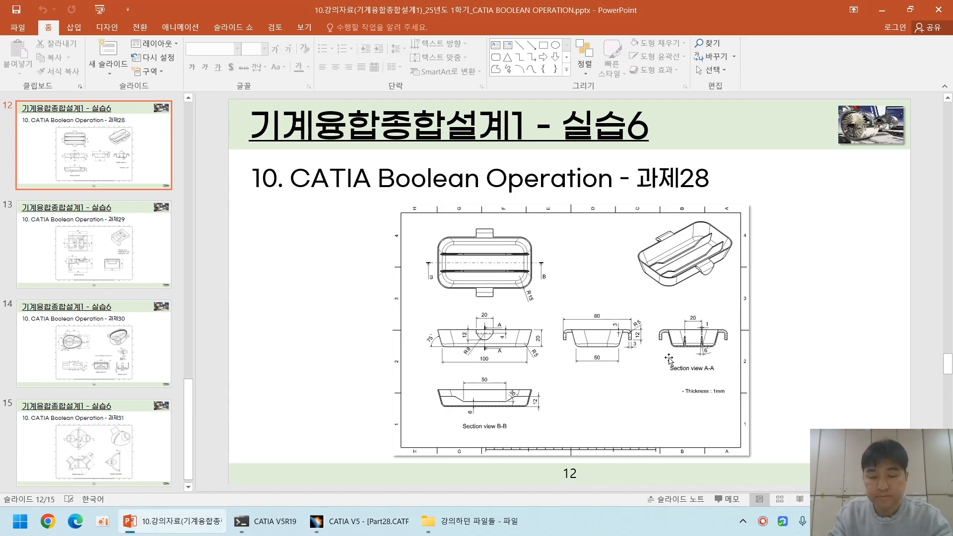
key("shift+F5")
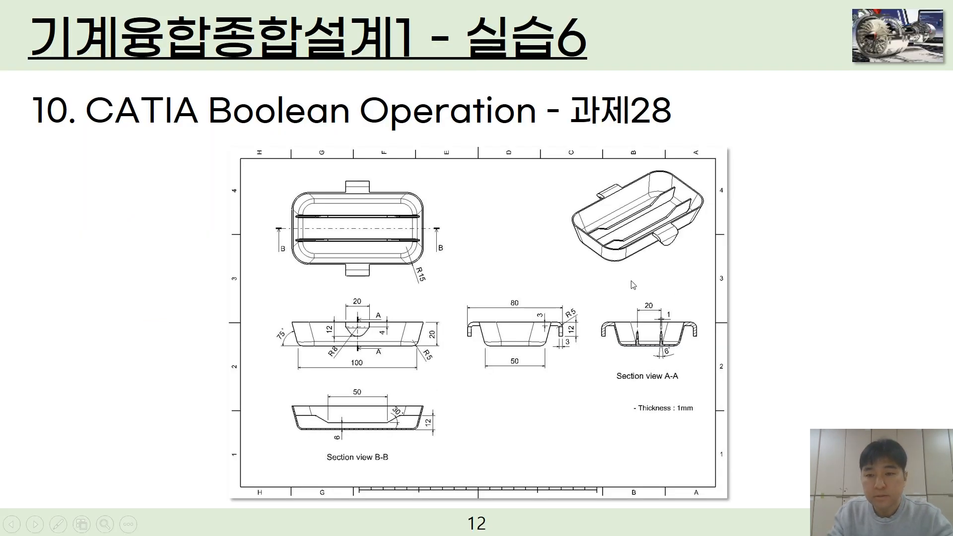
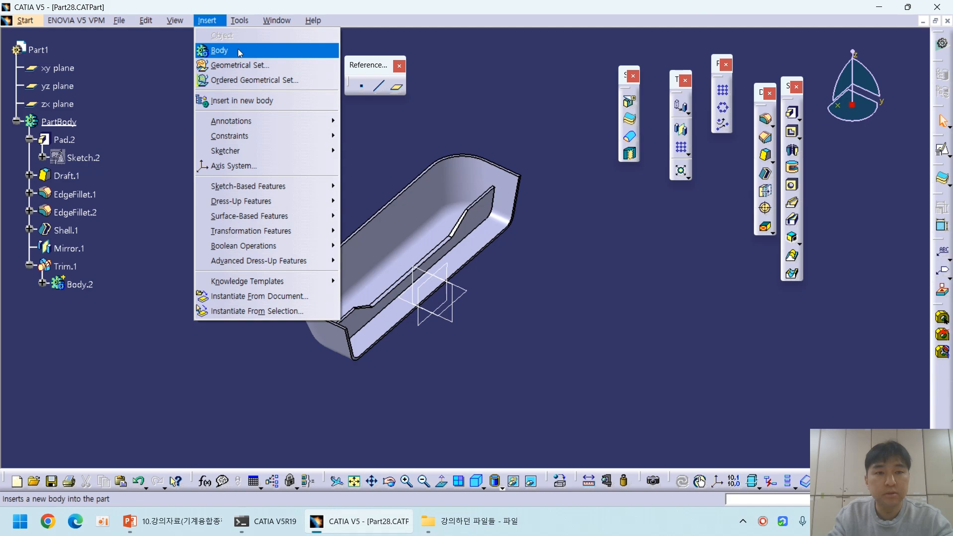
left_click(238, 52)
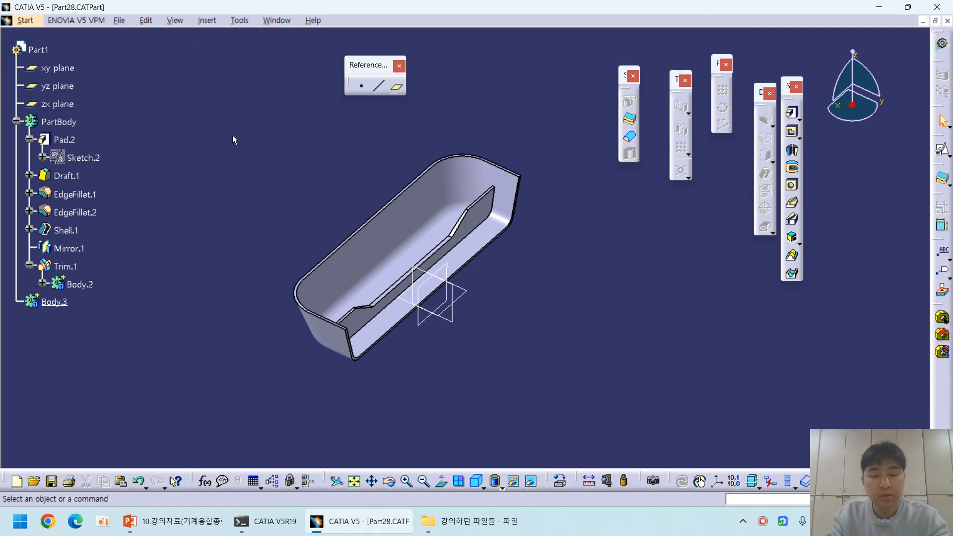
Step: Start a positioned sketch on the yz plane in the new body
key("s")
mouse_move(412, 341)
middle_mouse_down()
mouse_move(487, 343)
mouse_move(482, 315)
middle_mouse_up()
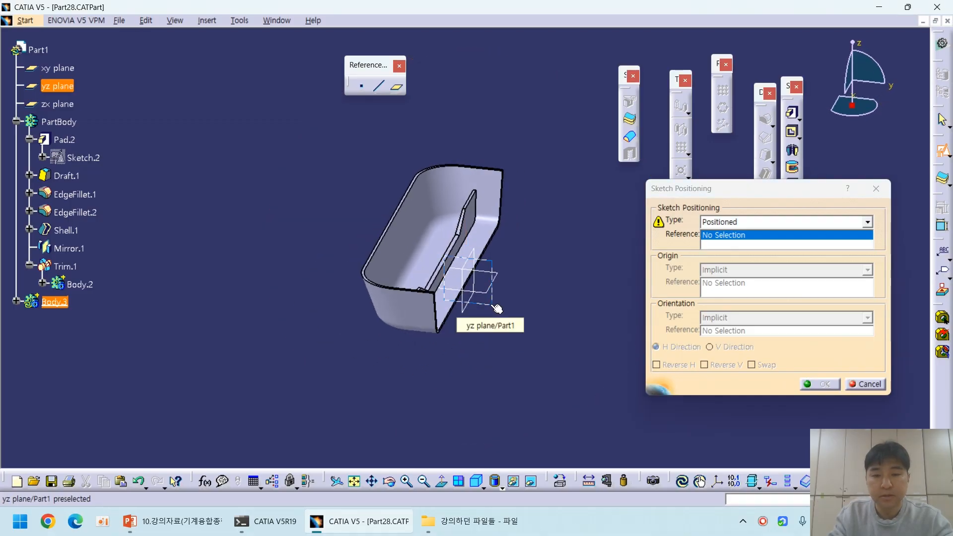
left_click(497, 309)
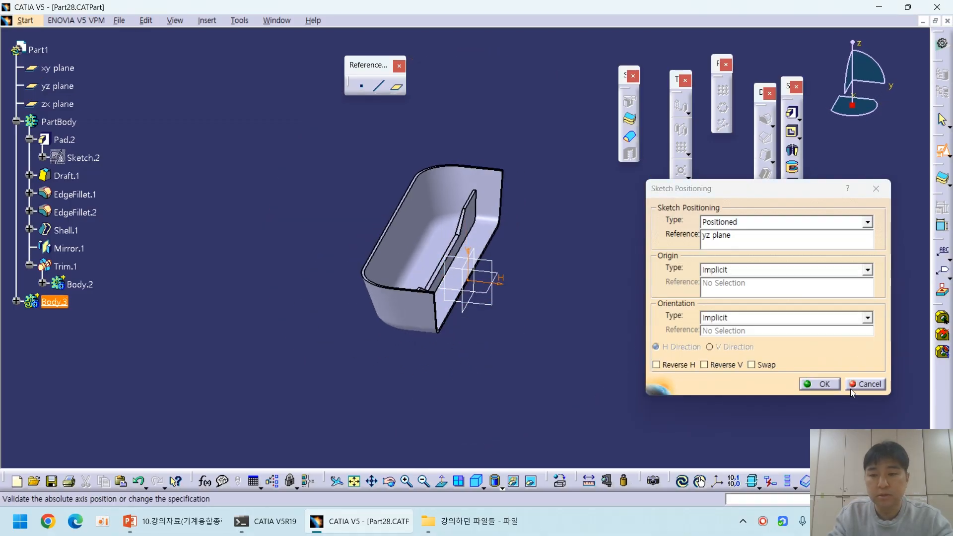
left_click(828, 384)
mouse_move(623, 294)
middle_mouse_down()
mouse_move(618, 223)
mouse_move(660, 233)
middle_mouse_up()
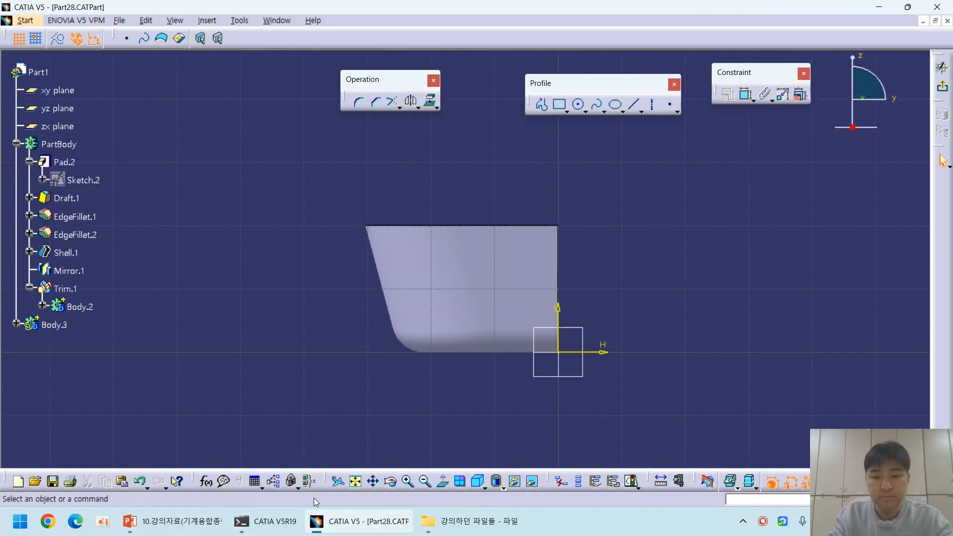
Step: Recheck the PowerPoint drawing and sketch in CATIA an open L-shaped handle profile, about 26 mm outward along the tray's rim and 8 mm down
left_click(174, 522)
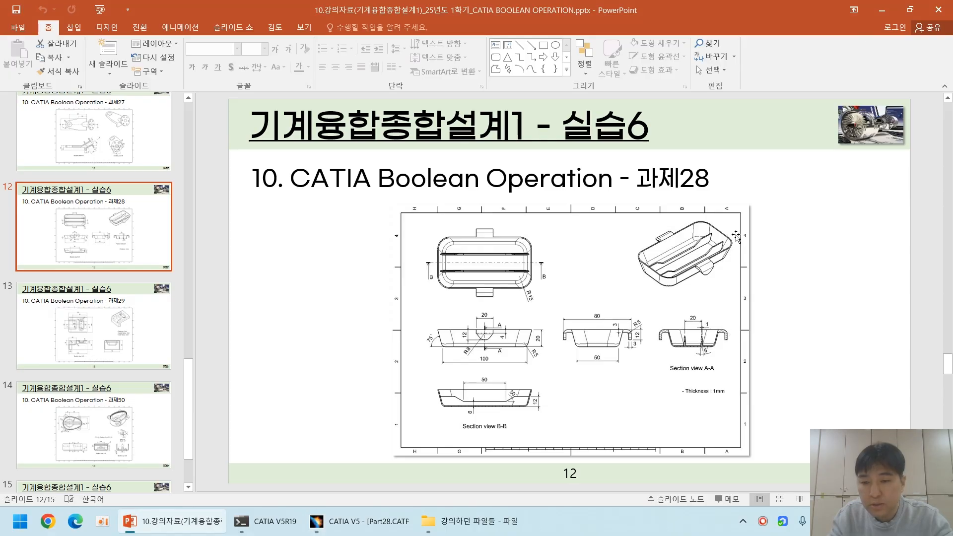
key("alt+Tab")
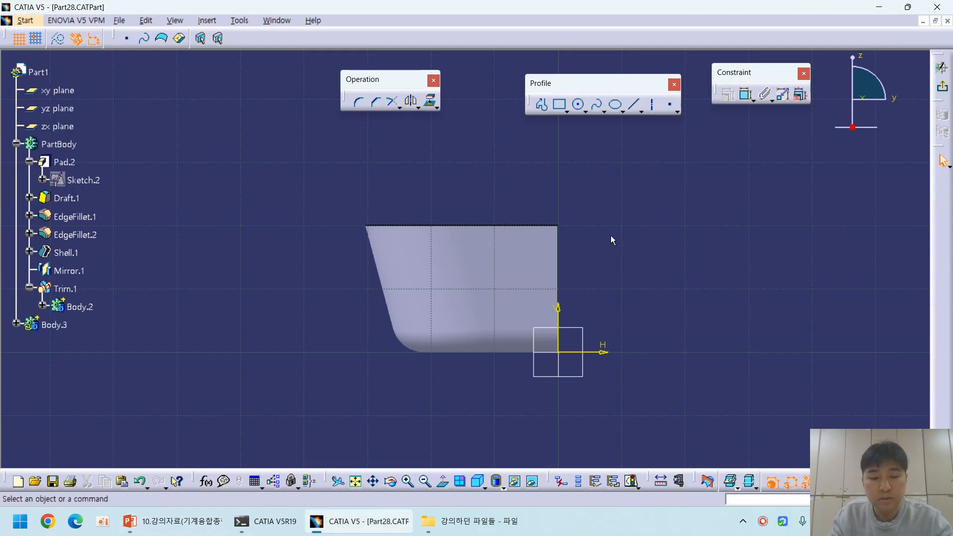
key("p")
left_click(477, 220)
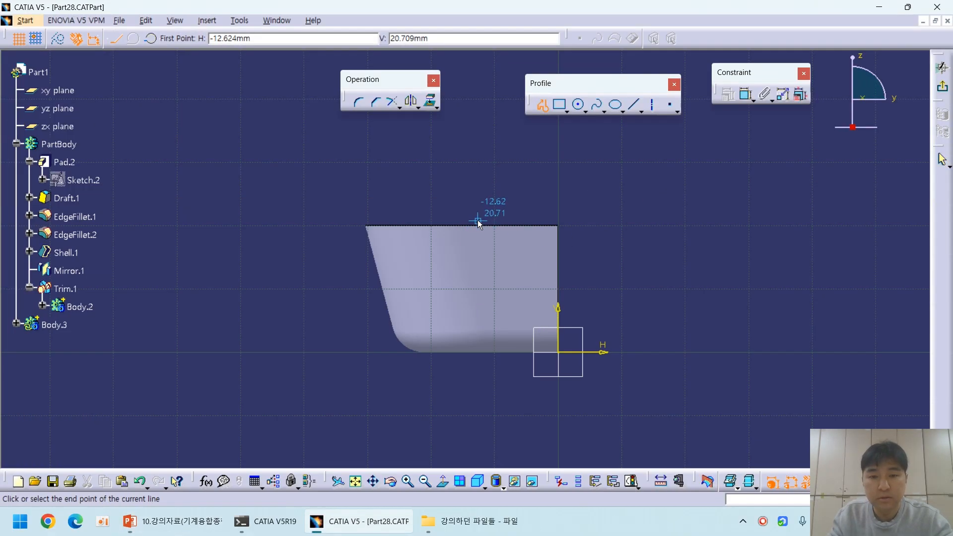
left_click(311, 220)
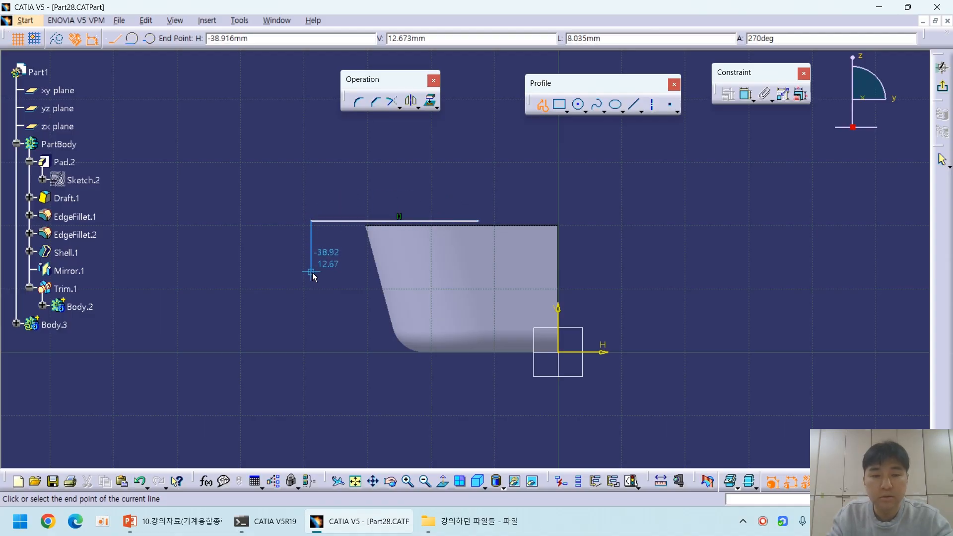
double_click(311, 273)
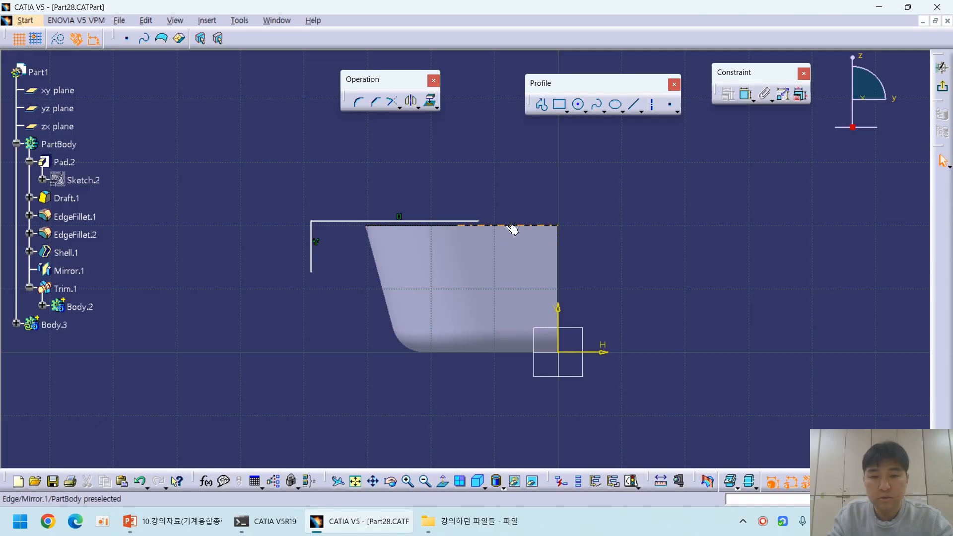
Step: Constrain the profile's horizontal line coincident with the tray's upper edge
left_click(472, 223)
left_click(728, 94)
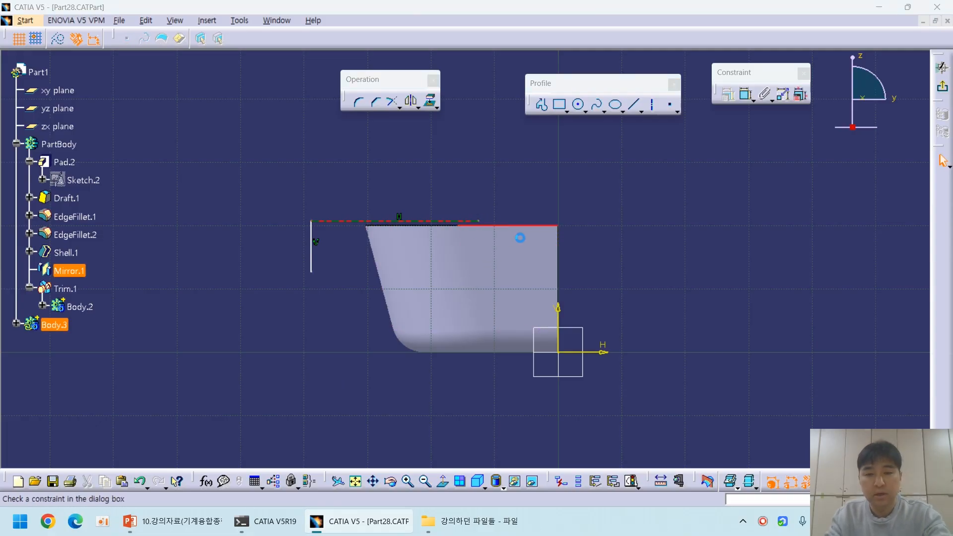
left_click(844, 205)
key("Return")
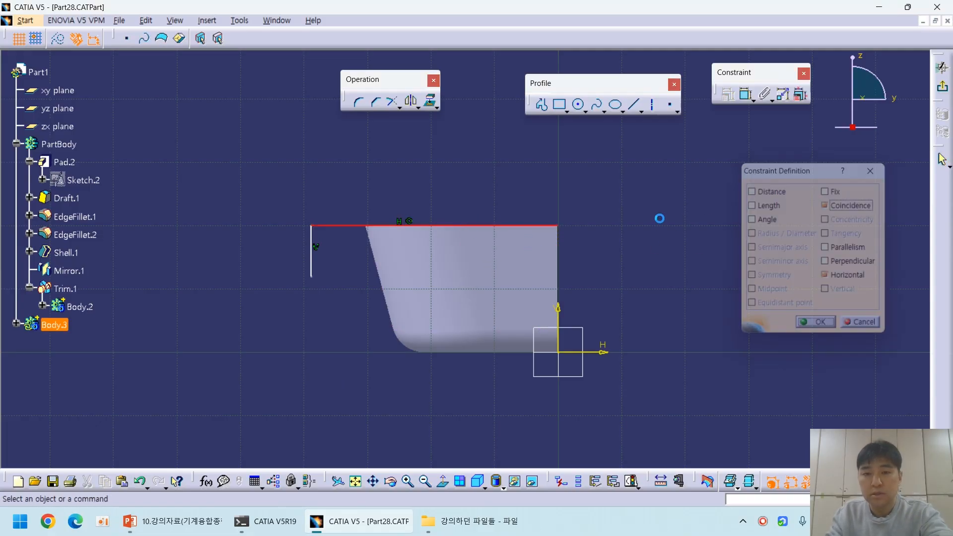
Step: Check the overall width in the PowerPoint drawing and dimension the profile's vertical line 40 mm from the sketch's vertical axis in CATIA
left_click(130, 522)
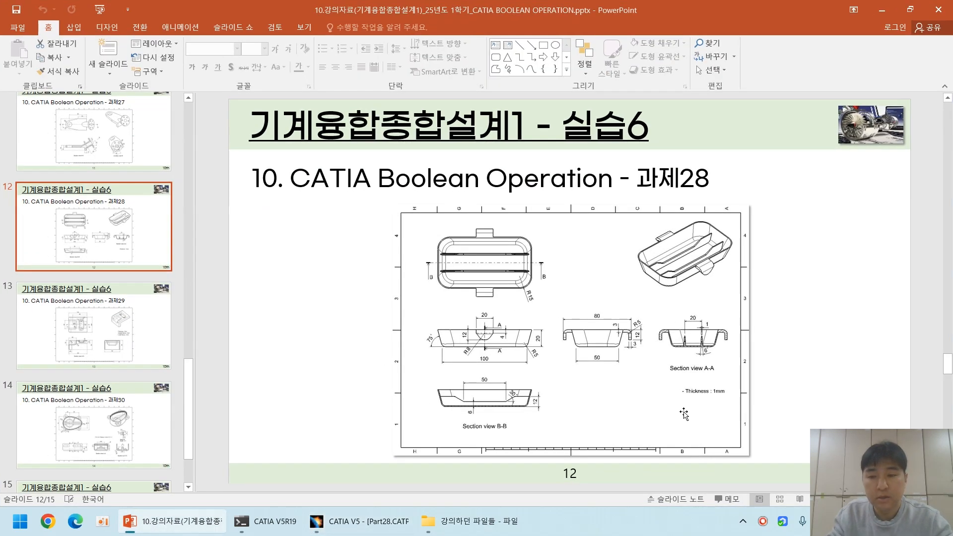
key("shift+F5")
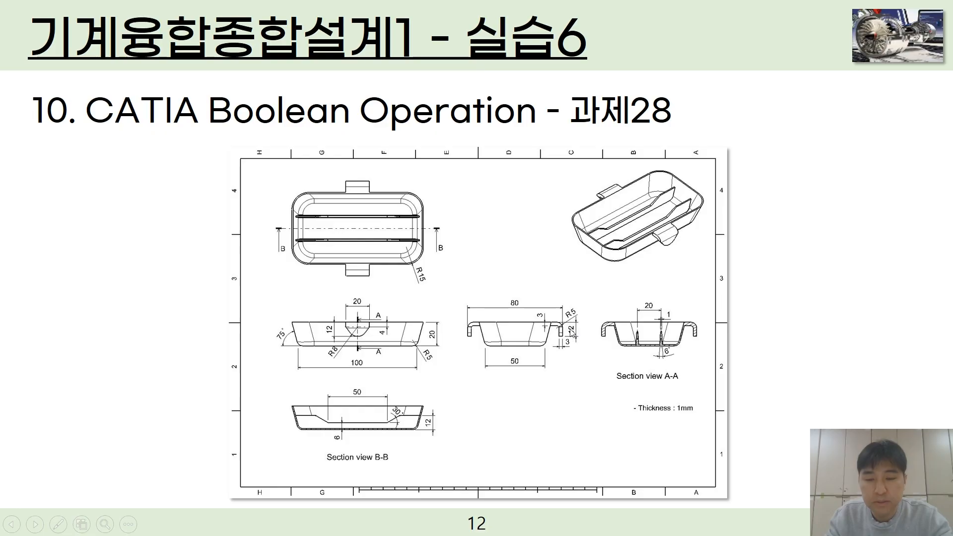
key("Escape")
left_click(358, 521)
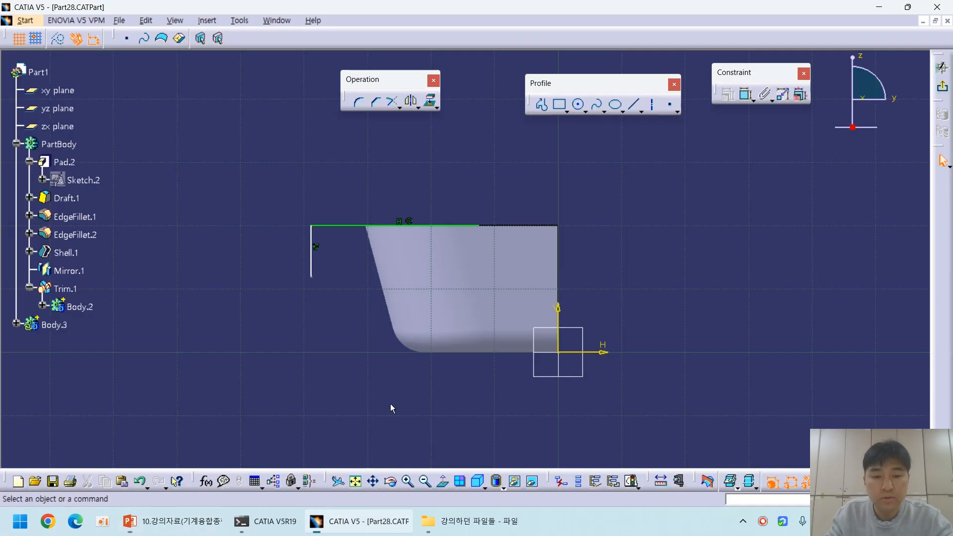
left_click(559, 316)
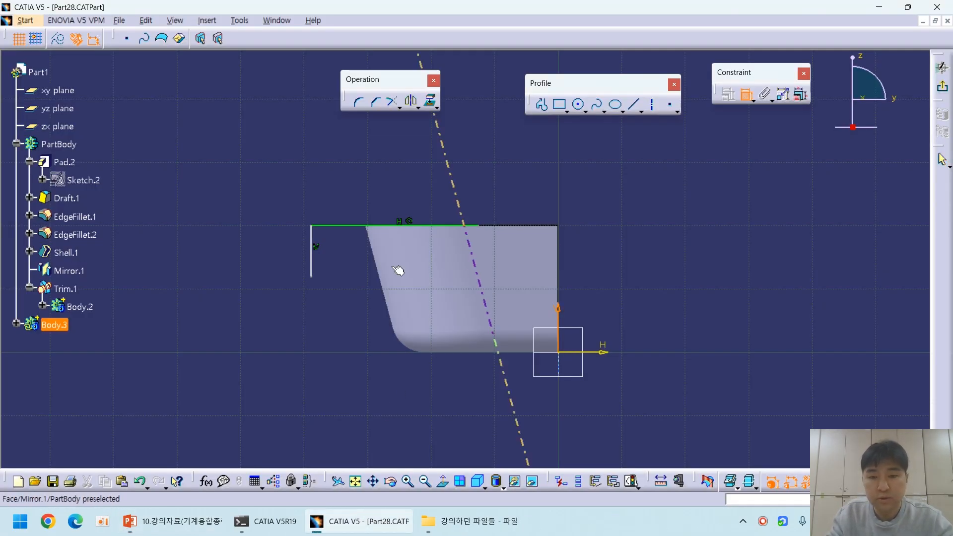
left_click(315, 241)
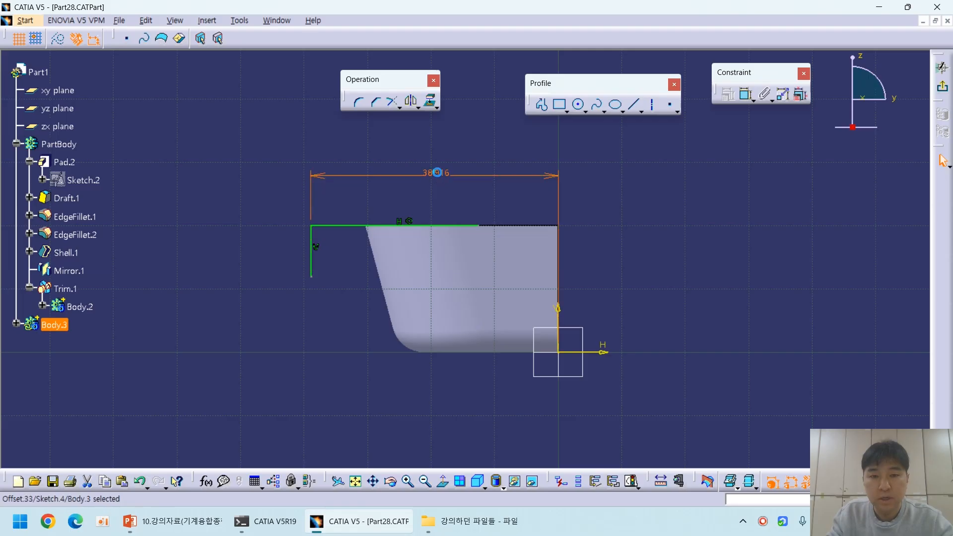
double_click(437, 172)
type("40")
key("Return")
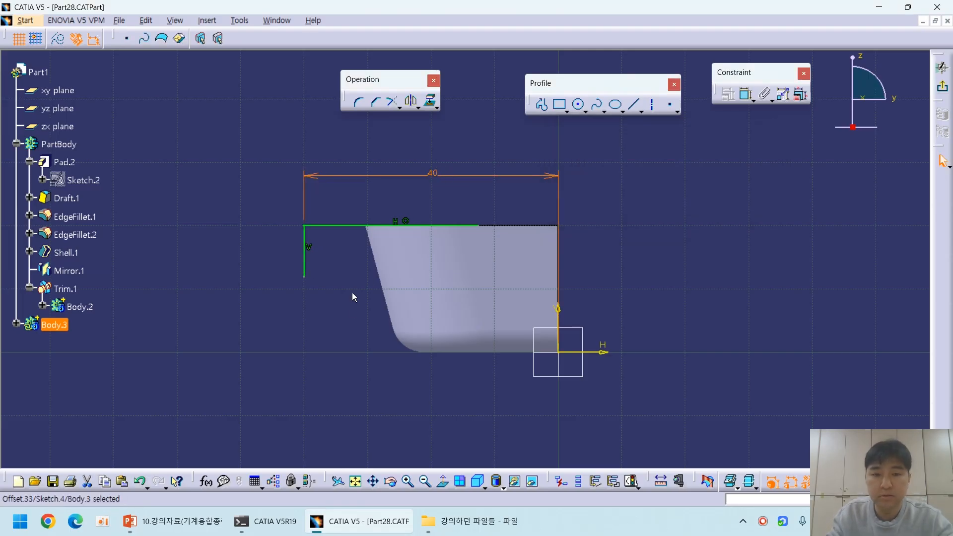
Step: Dimension the length of the handle profile's vertical line and set it to 12 mm
left_click(304, 258)
left_click(260, 204)
double_click(260, 204)
type("12mm")
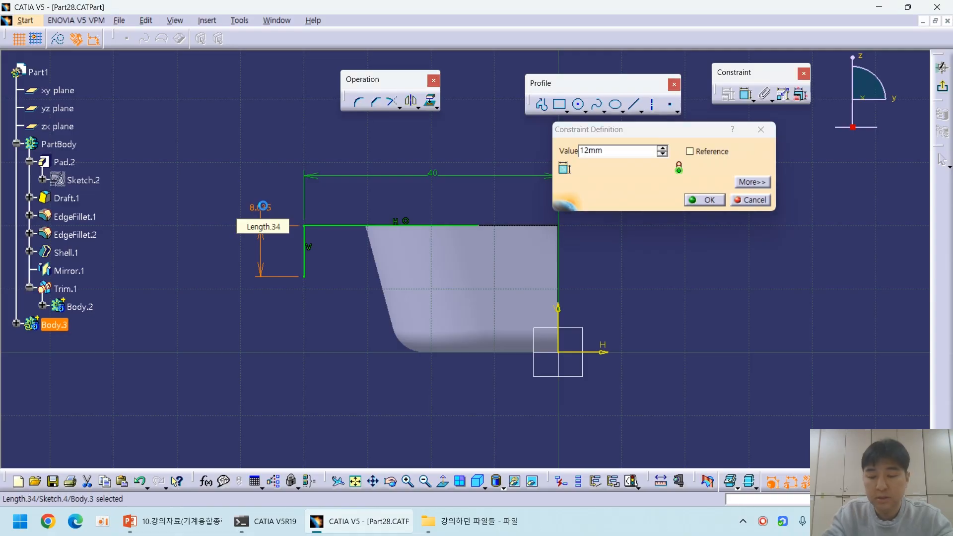
key("Return")
Step: Round the corner between the profile's vertical and horizontal lines with a 5 mm radius, converting the length to a distance, and exit the sketch
left_click(304, 250)
left_click(326, 227)
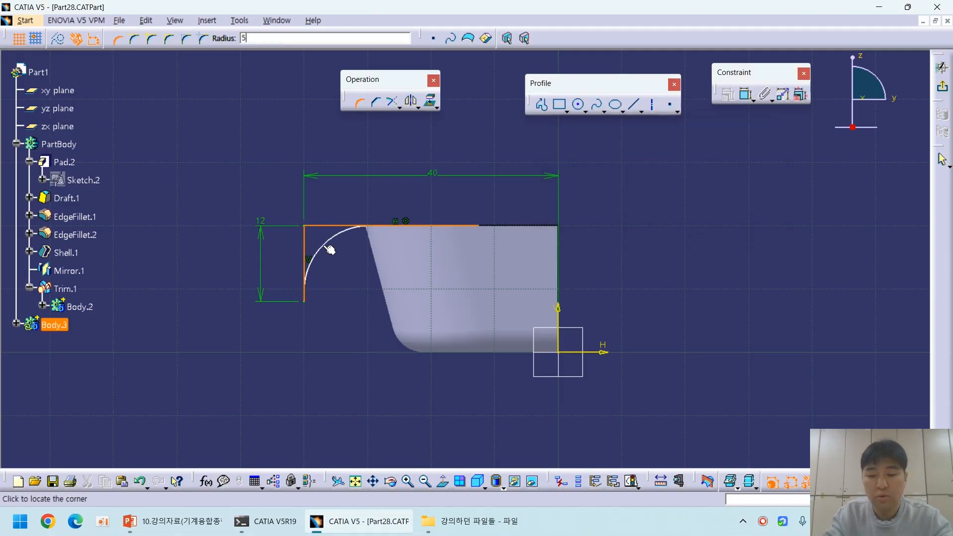
key("Return")
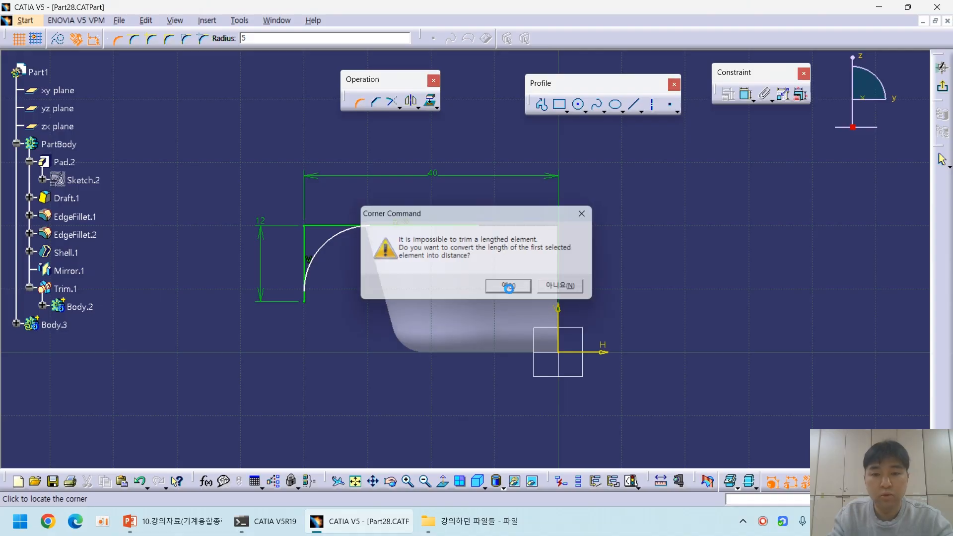
key("Return")
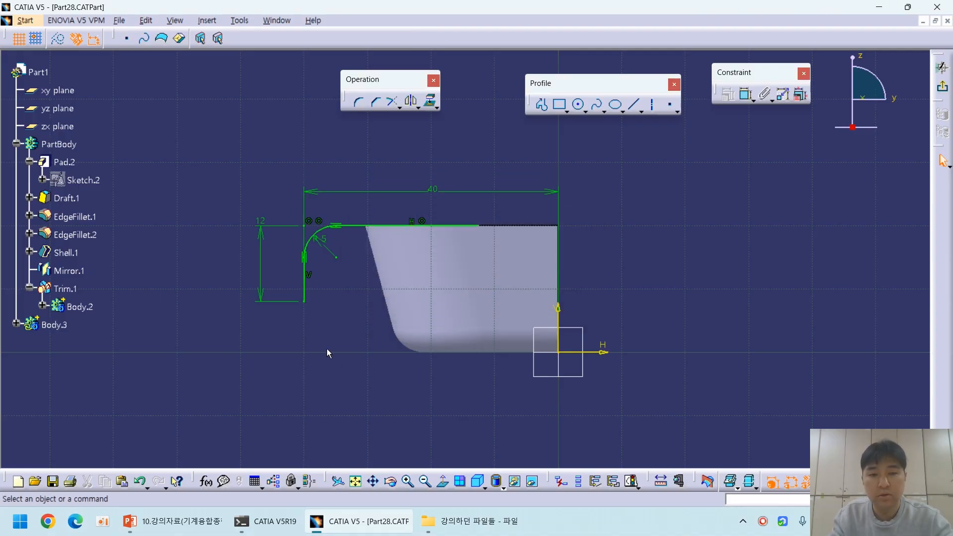
key("ctrl+q")
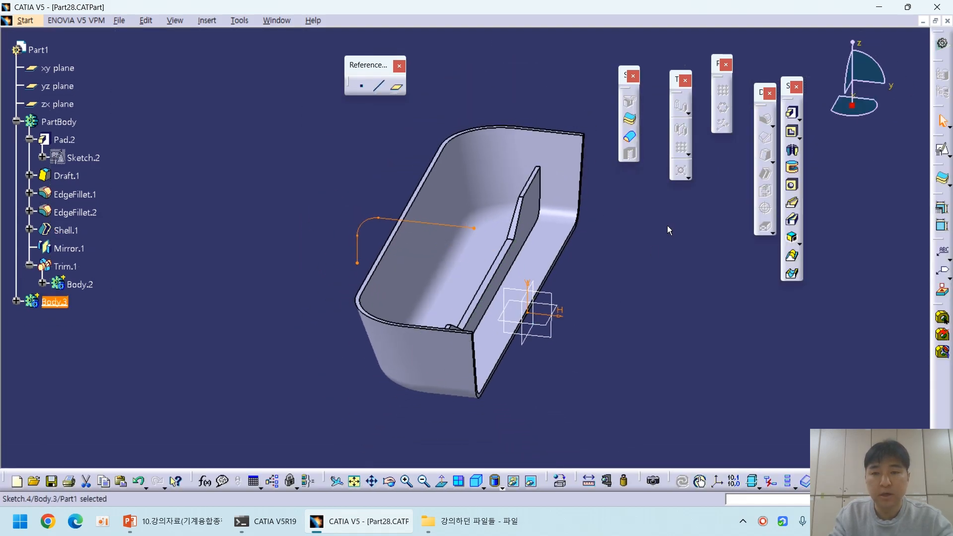
Step: Set up a 10.5 mm pad from the handle profile with mirrored extent and the Thick option enabled
left_click(792, 114)
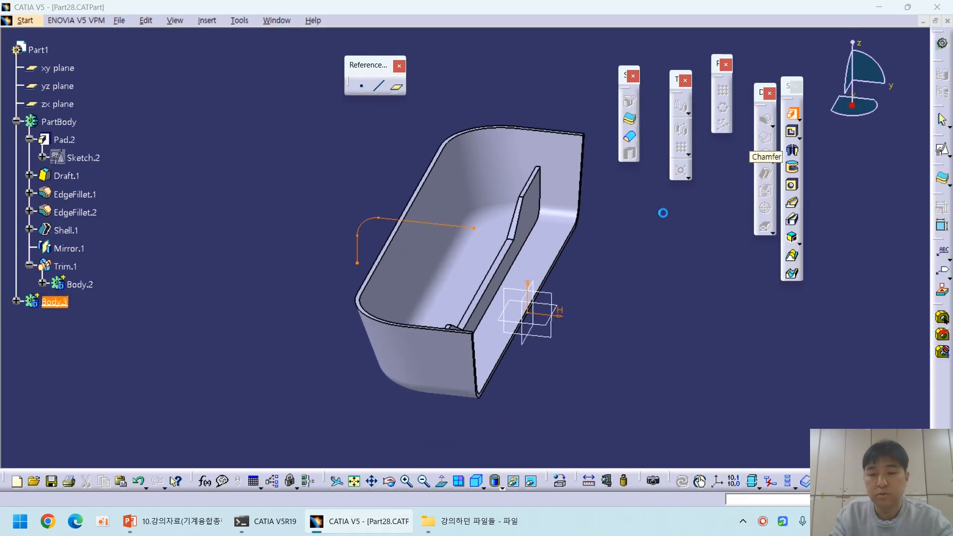
left_click(517, 287)
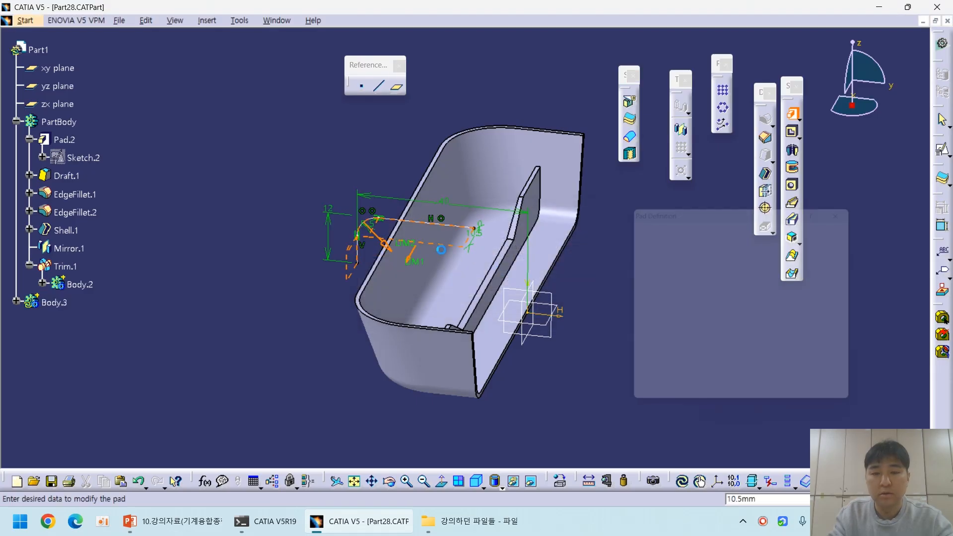
left_click(657, 348)
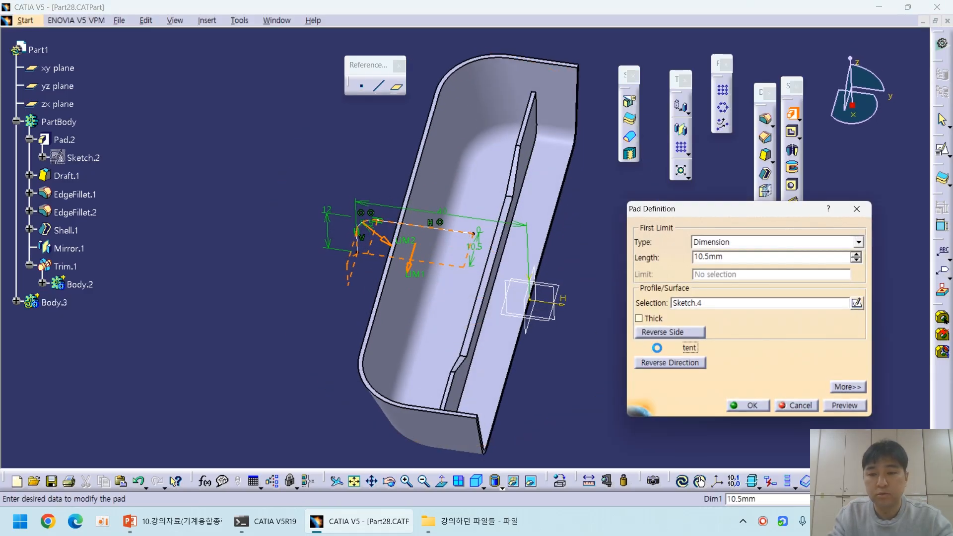
left_click(567, 286)
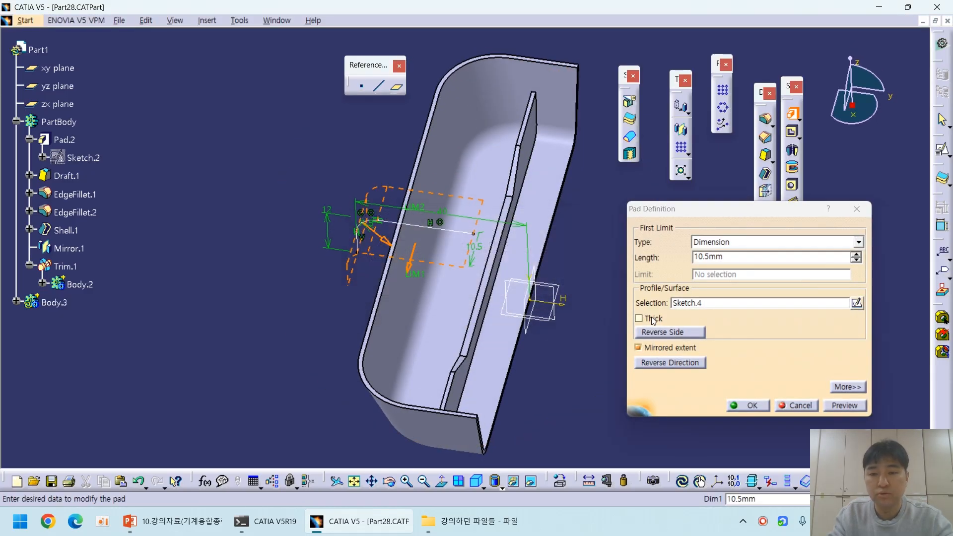
left_click(652, 318)
middle_click_drag(411, 306, 347, 315)
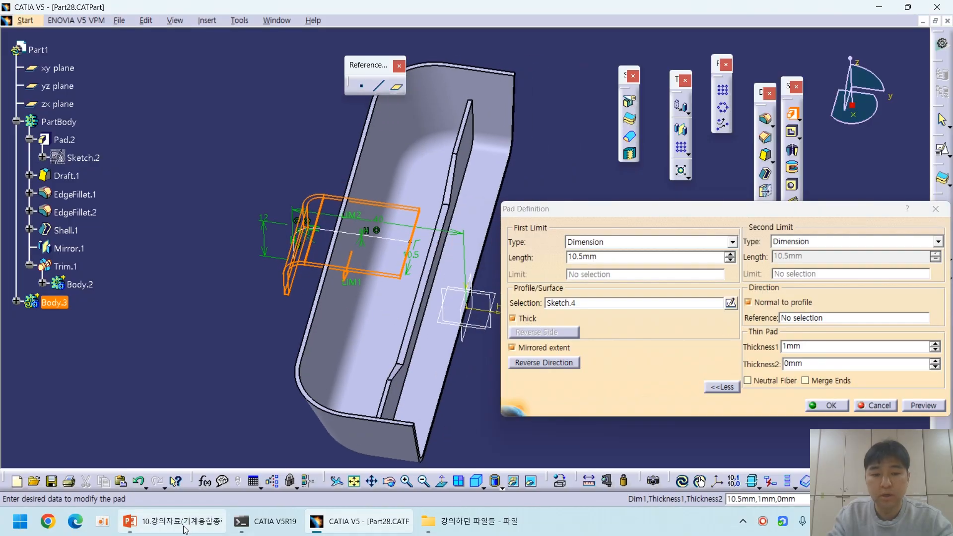
Step: Check the handle thickness in the PowerPoint drawing, set the pad's Thickness1 to 3 mm in CATIA, and finish the pad
left_click(173, 521)
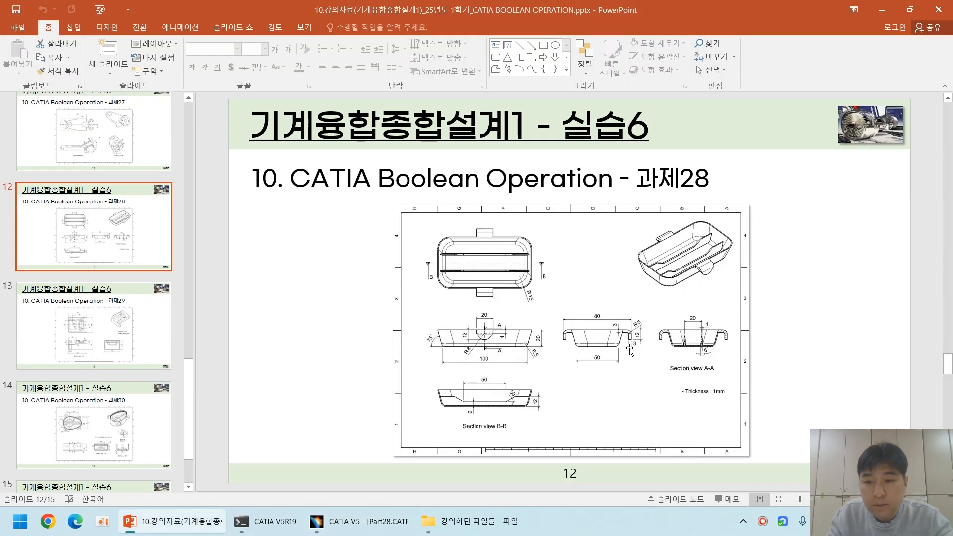
left_click(350, 521)
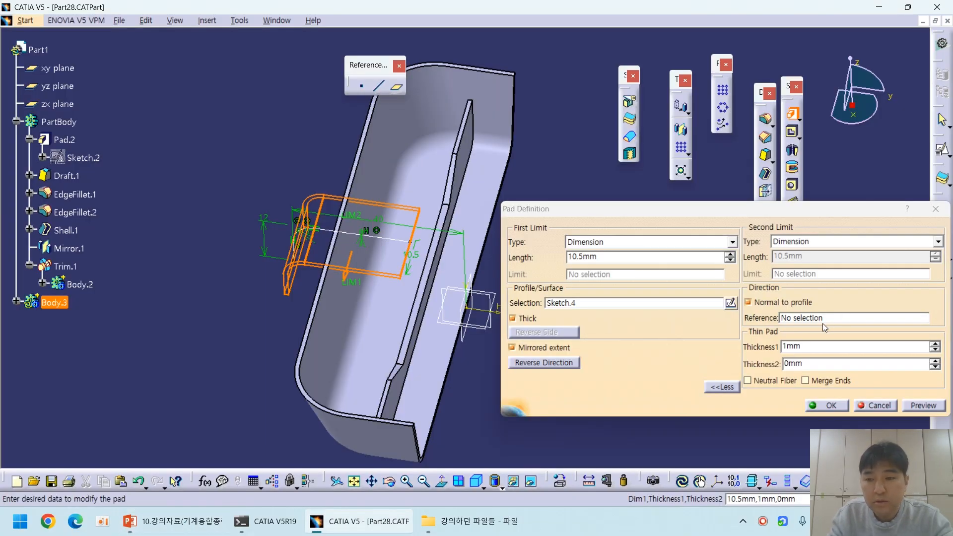
left_click(773, 350)
type("3")
left_click(916, 407)
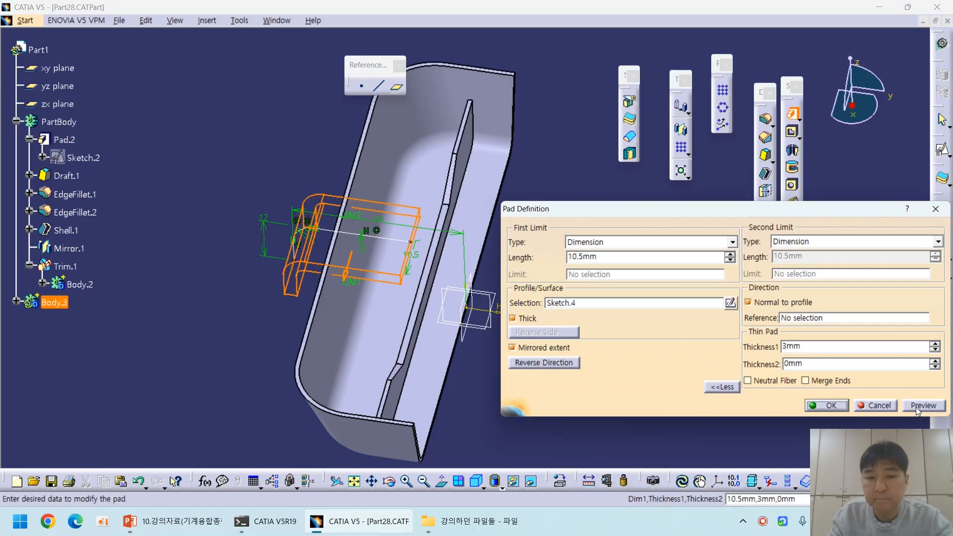
middle_click_drag(348, 352, 323, 331)
left_click(833, 406)
Step: Compare the handle with the PowerPoint drawing and start a positioned CATIA sketch on the zx plane with its H direction reversed
middle_click_drag(555, 381, 623, 318)
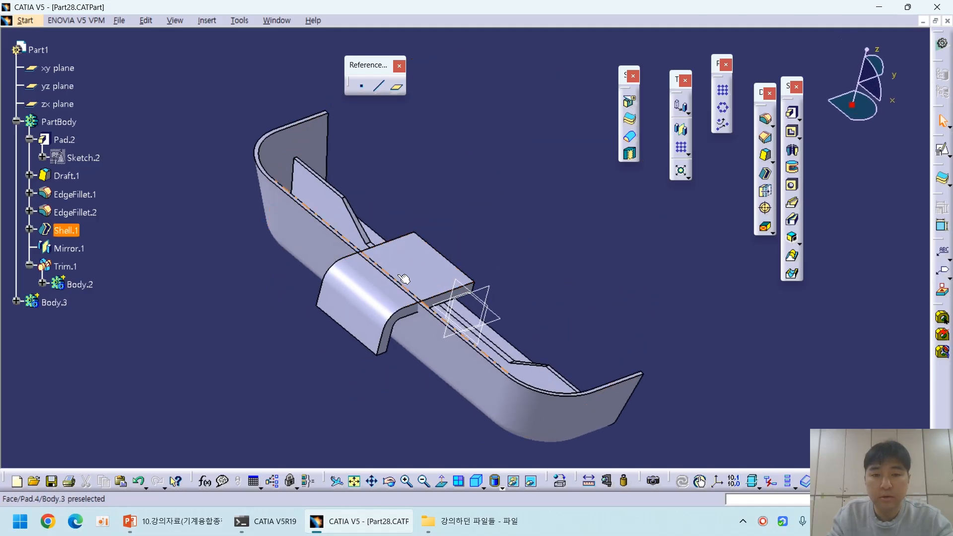
middle_click_drag(420, 273, 489, 170)
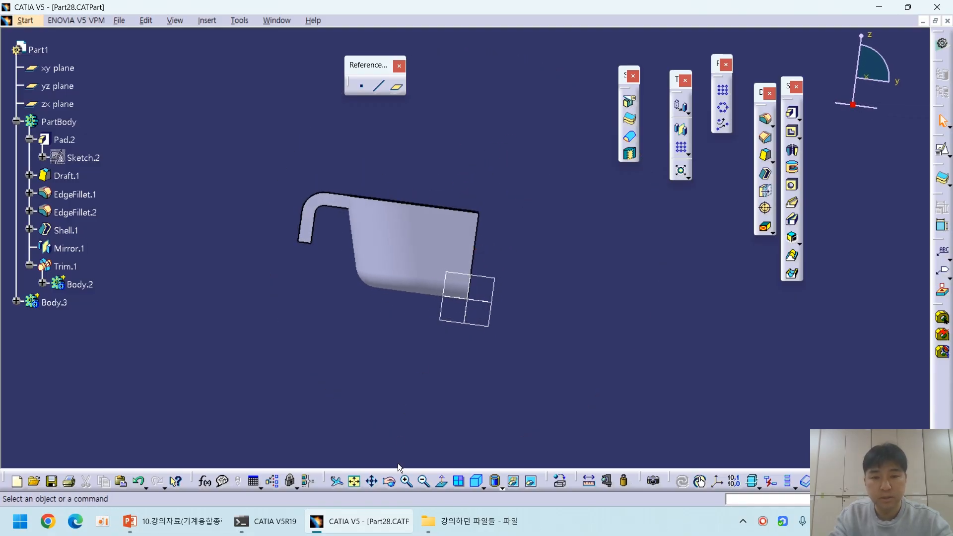
left_click(130, 521)
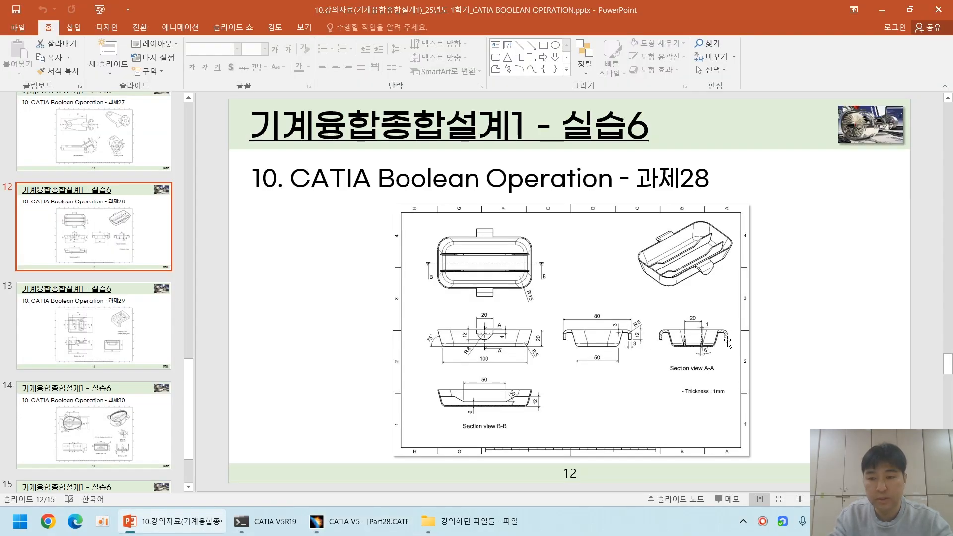
left_click(371, 520)
middle_click_drag(323, 307, 556, 219)
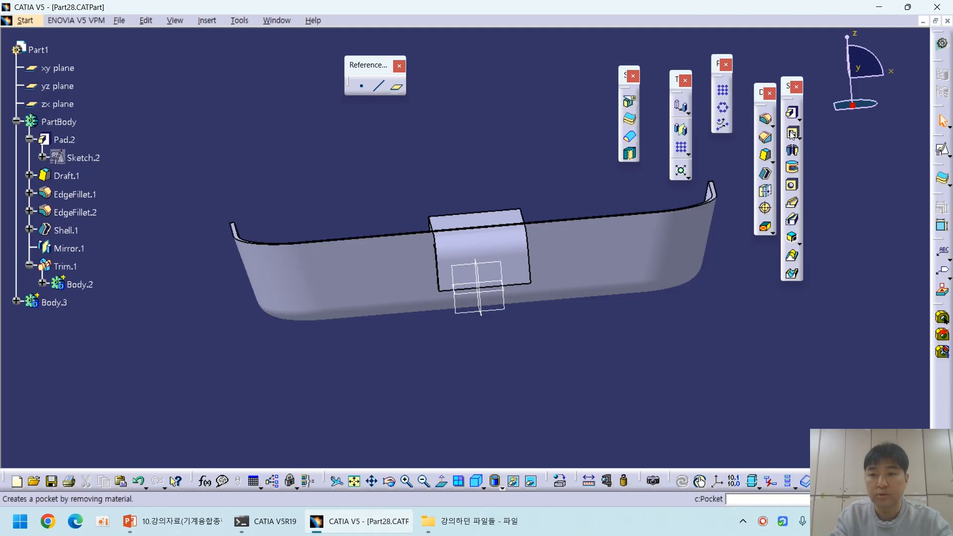
mouse_move(548, 352)
middle_mouse_down()
mouse_move(619, 410)
mouse_move(664, 354)
mouse_move(568, 337)
mouse_move(587, 341)
mouse_move(546, 323)
mouse_move(494, 340)
mouse_move(419, 335)
mouse_move(479, 342)
middle_mouse_up()
left_click(943, 149)
left_click(446, 238)
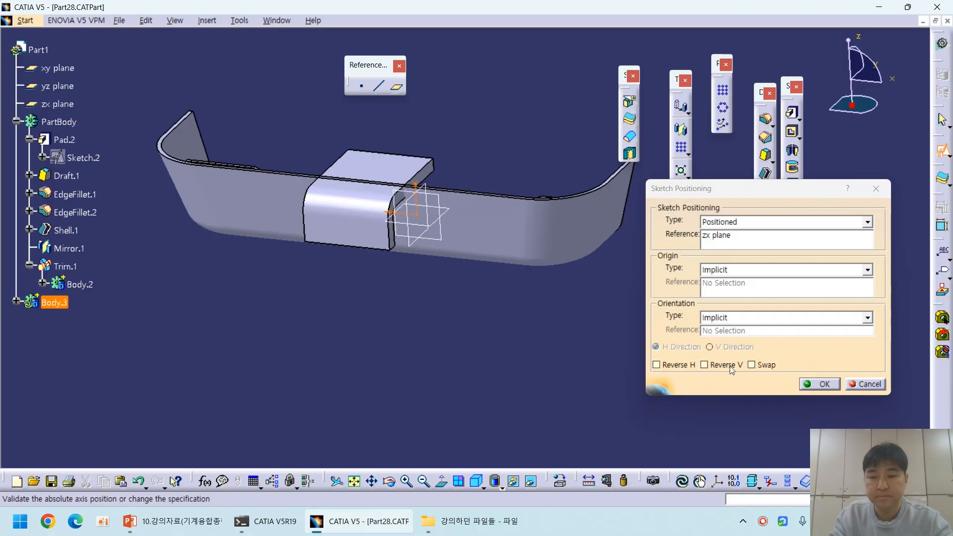
left_click(820, 385)
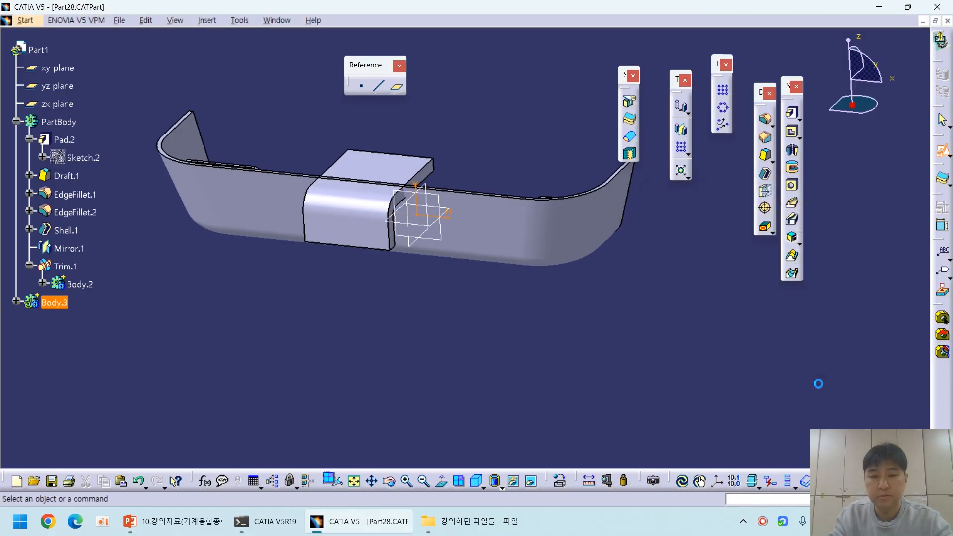
middle_click_drag(681, 331, 653, 309)
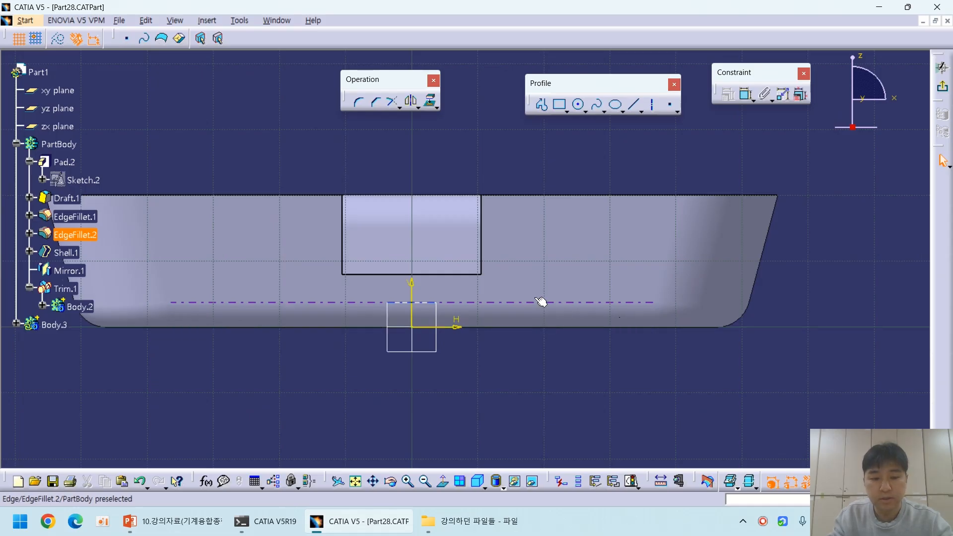
Step: Sketch a horizontal line about 26 mm long above the handle and a vertical line about 6 mm down from its end, checking the PowerPoint drawing
left_click(543, 104)
left_click(326, 185)
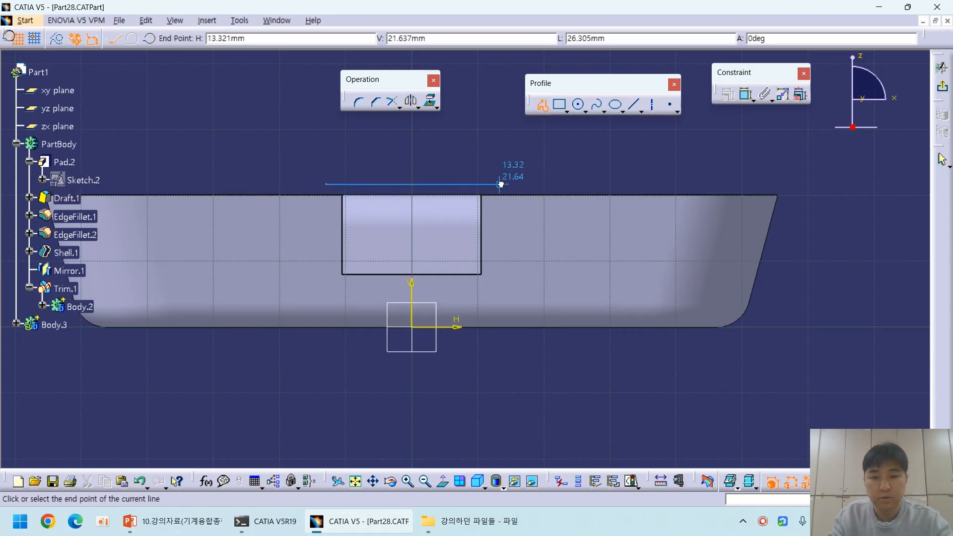
left_click(437, 185)
left_click(173, 521)
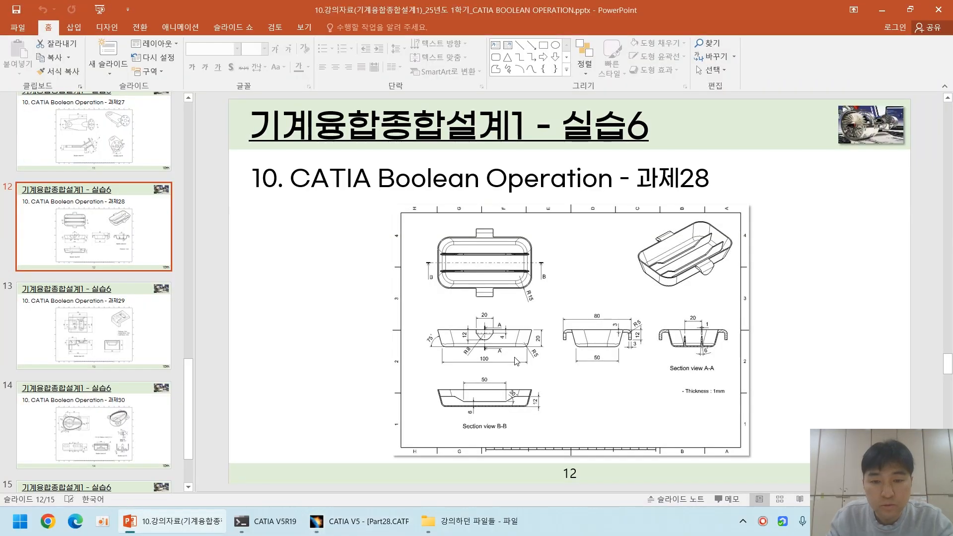
key("shift+F5")
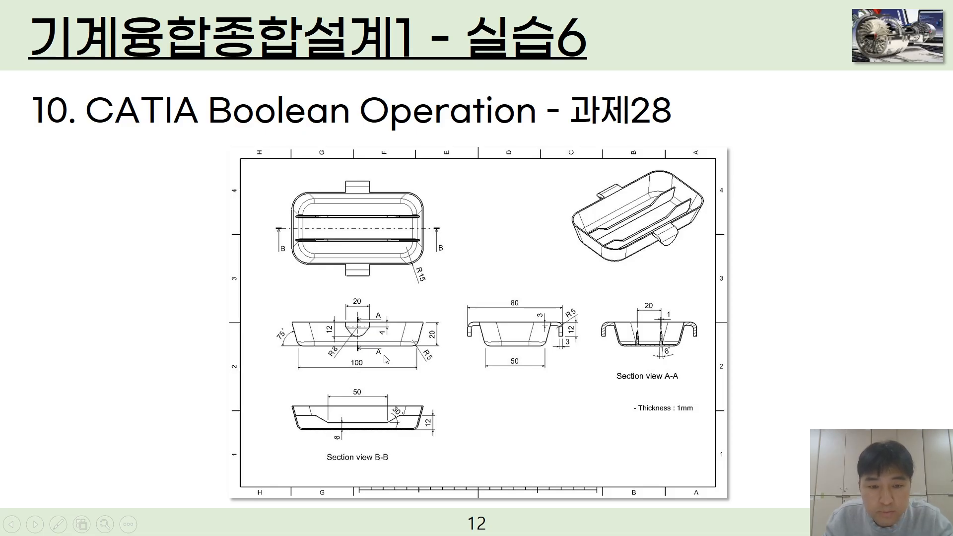
key("Escape")
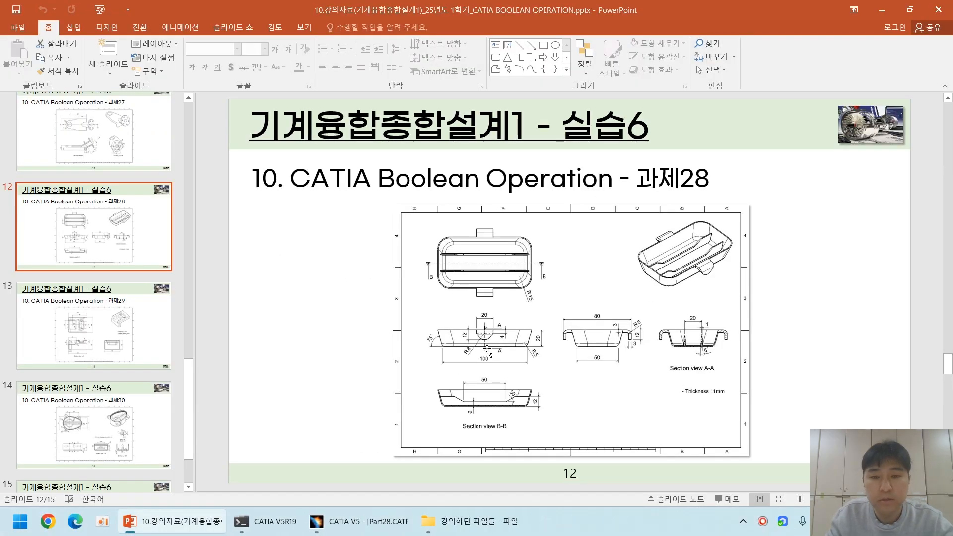
left_click(396, 521)
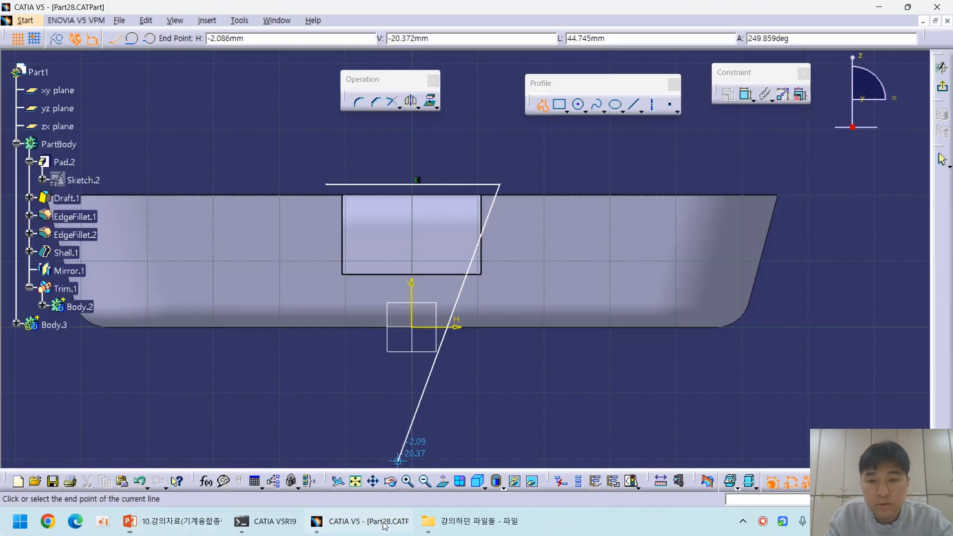
left_click(500, 221)
Step: Dimension the length of the new profile's vertical line and set it to 4 mm
left_click(502, 202)
left_click(537, 149)
double_click(538, 147)
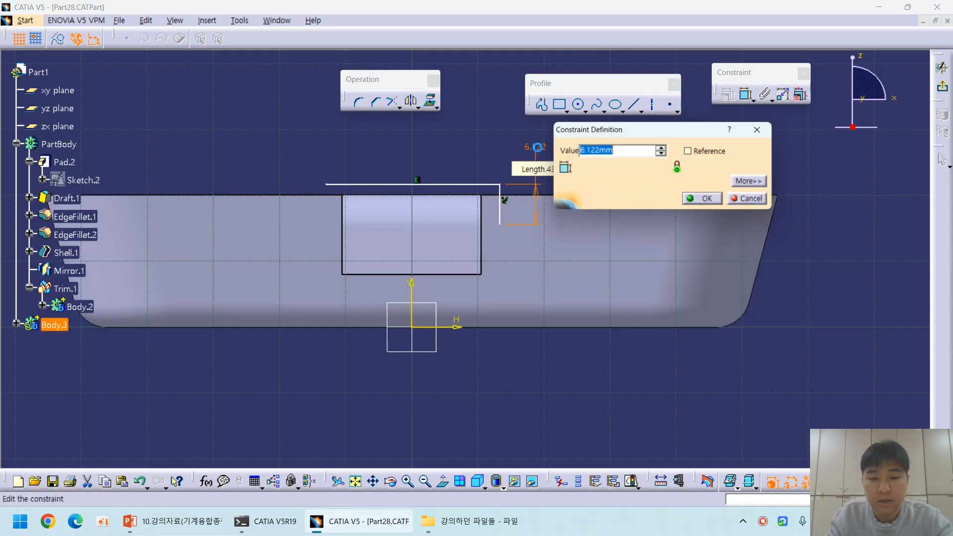
type("4")
key("Return")
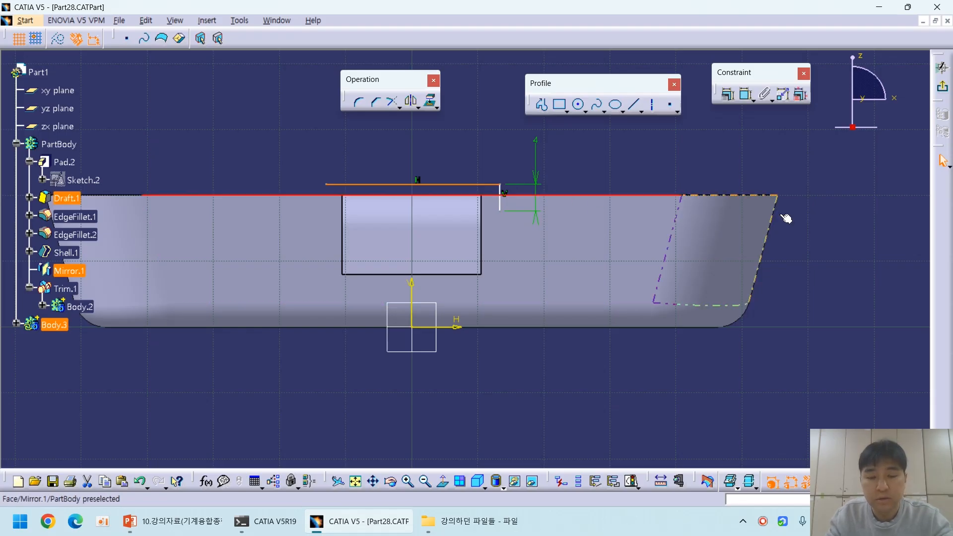
Step: Constrain the new profile's horizontal line coincident with the tray's upper edge
key("alt+c")
left_click(852, 208)
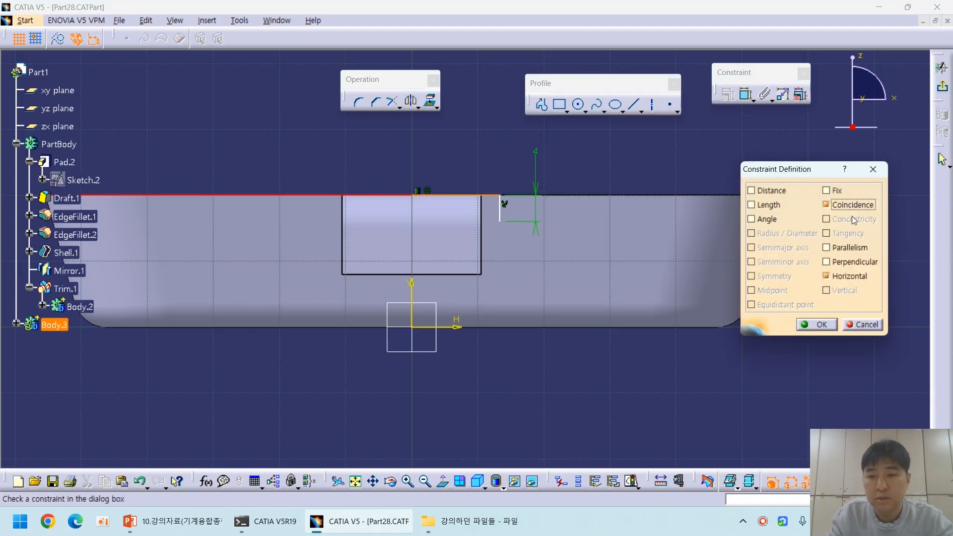
left_click(817, 325)
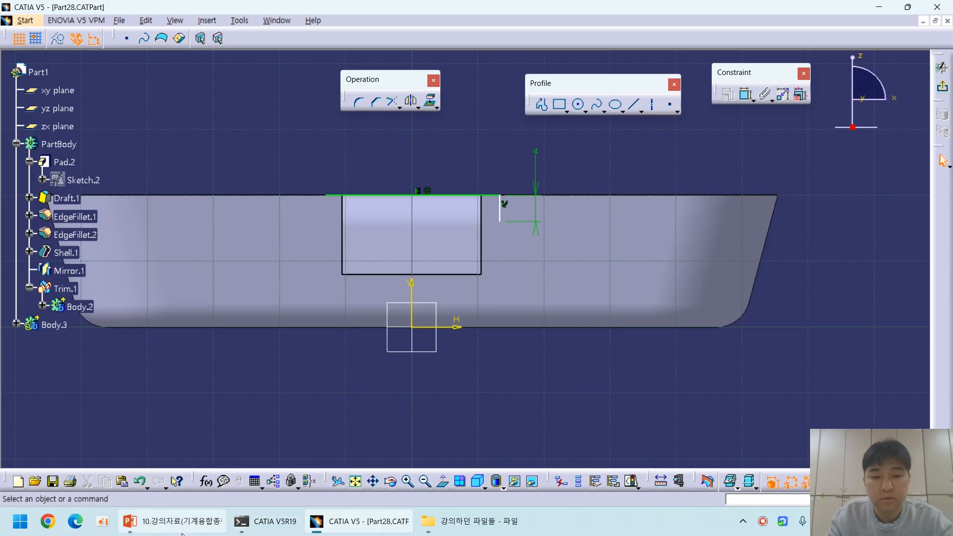
Step: Check the handle width in the PowerPoint drawing and dimension the vertical line 10 mm from the sketch's vertical axis in CATIA
left_click(182, 532)
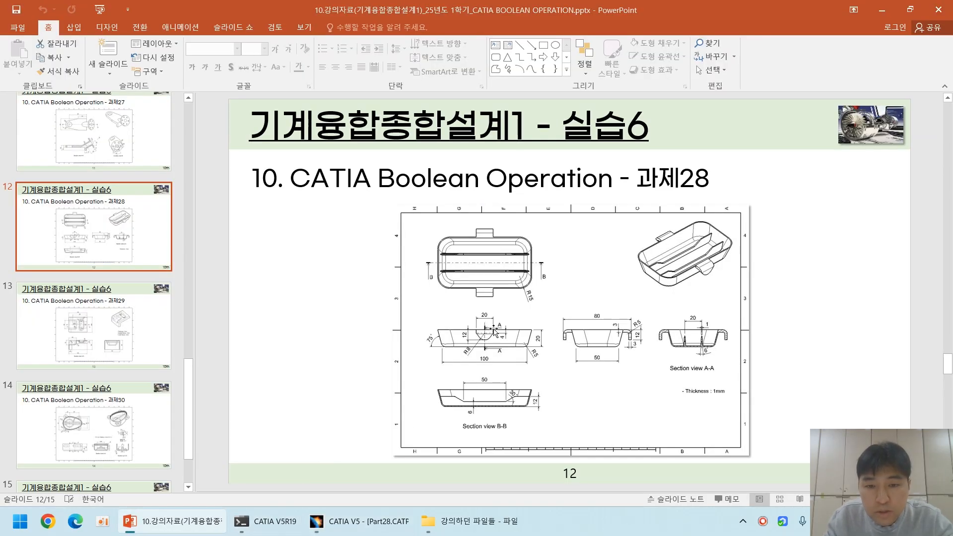
left_click(384, 517)
key("c")
left_click(500, 210)
left_click(413, 303)
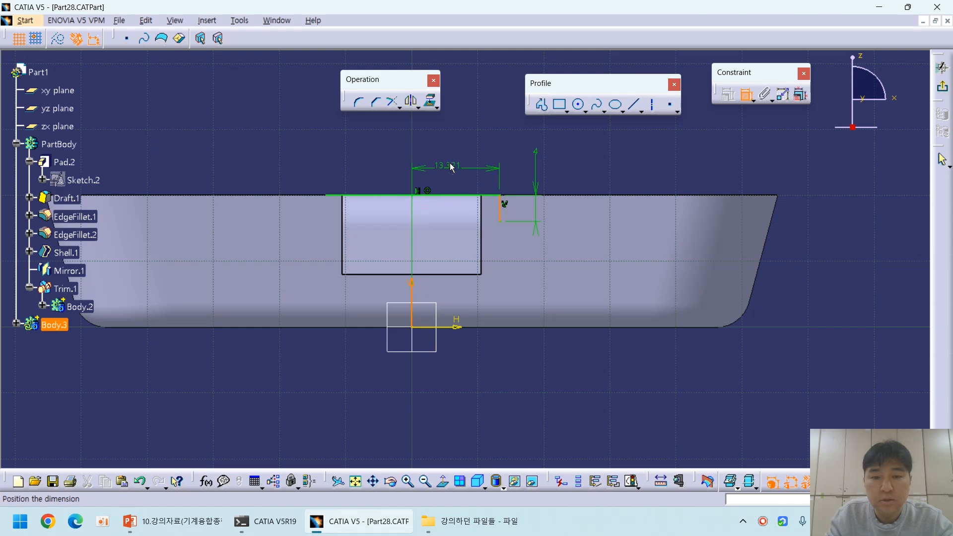
left_click(459, 153)
double_click(459, 152)
type("10")
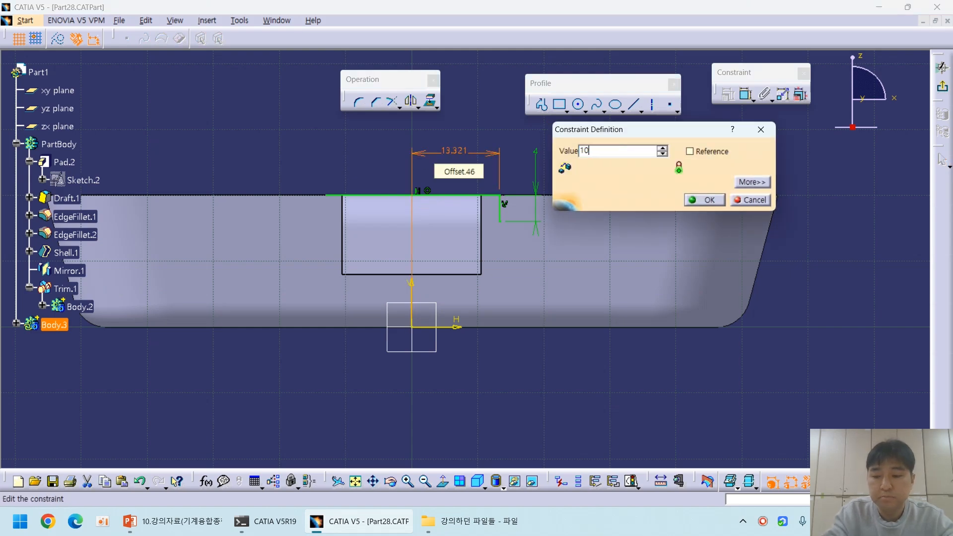
key("Return")
left_click(525, 383)
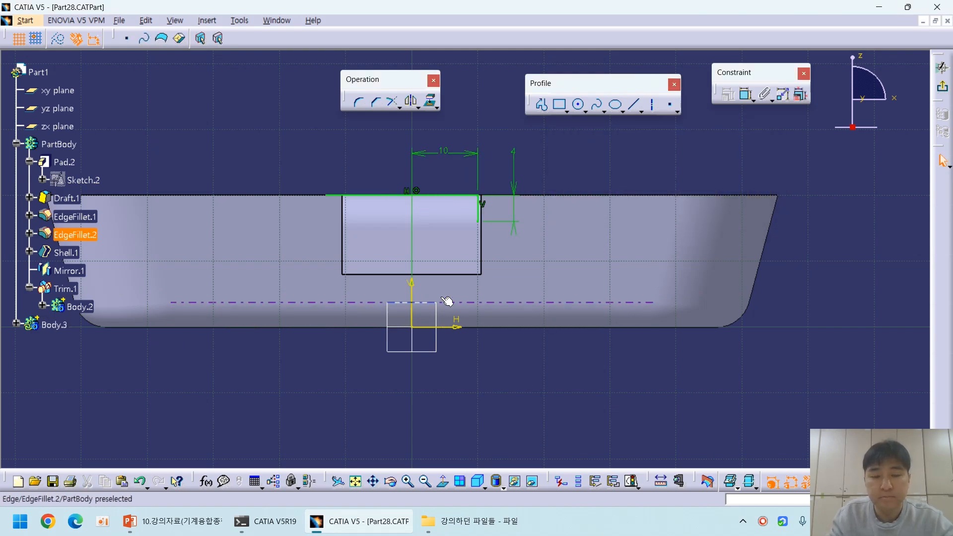
Step: Sketch a second vertical line down from the horizontal line's open end, ending level with the opposite vertical line
key("p")
left_click(327, 195)
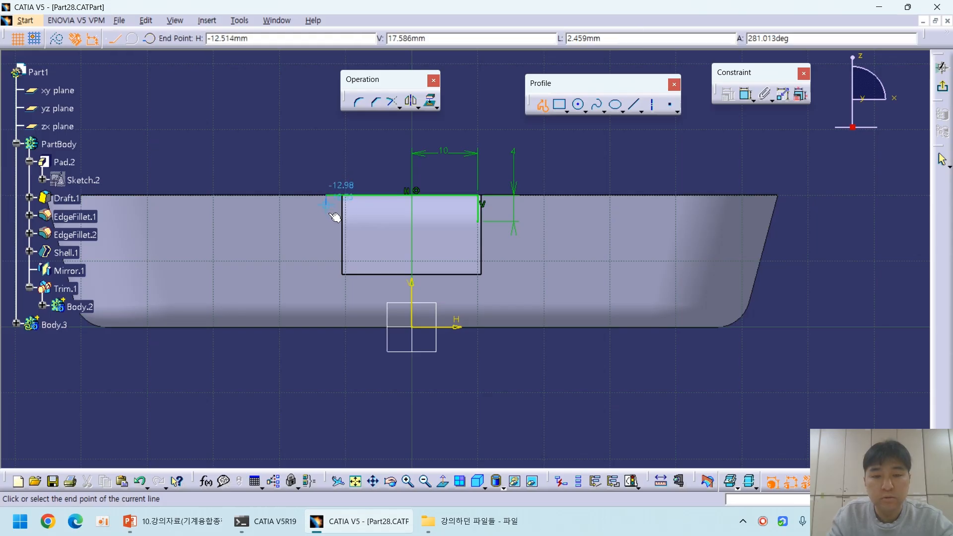
double_click(326, 222)
left_click(333, 364)
Step: Dimension the length of the second vertical line in the handle outline
key("d")
left_click(325, 214)
left_click(305, 200)
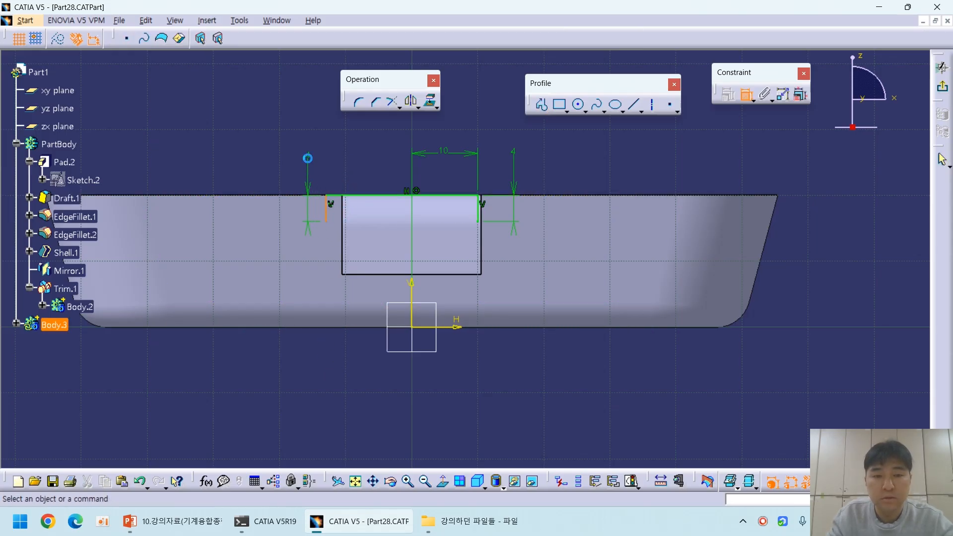
Step: Dimension the second vertical line from the sketch's vertical axis and set the distance to 10 mm
key("d")
left_click(326, 208)
left_click(412, 293)
left_click(373, 172)
double_click(376, 166)
type("10")
key("Return")
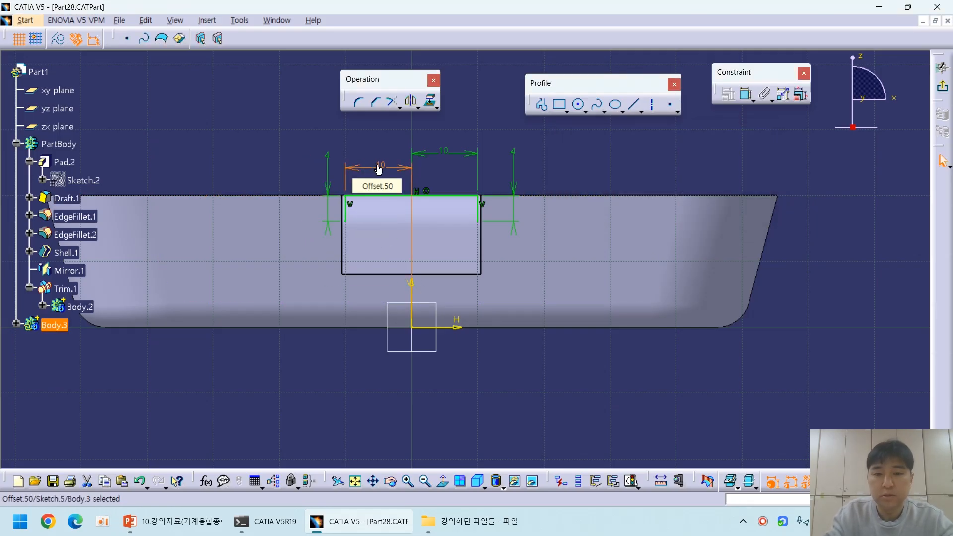
left_click(540, 372)
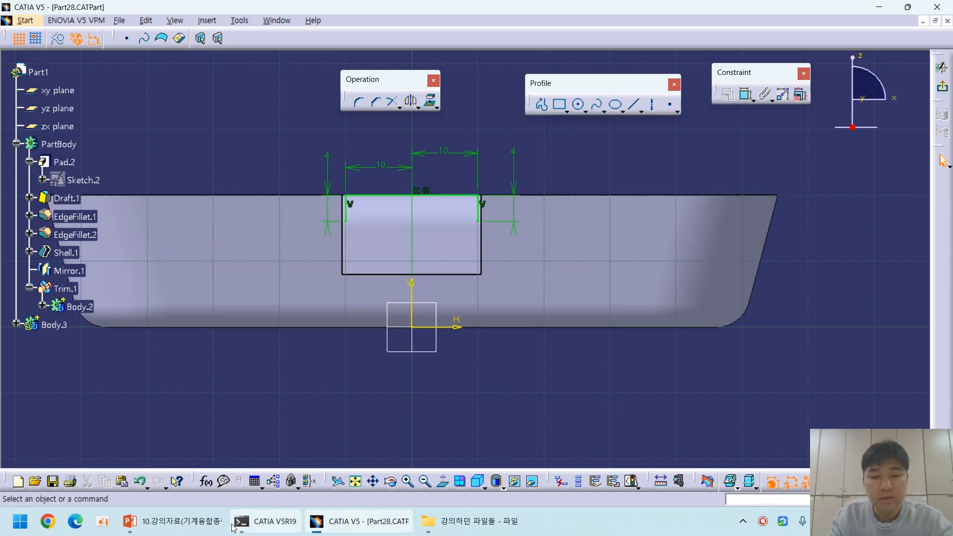
Step: Check the handle's rounded end in the PowerPoint drawing and sketch a circle of about 4.7 mm radius centred on the vertical axis in CATIA
key("alt+Tab")
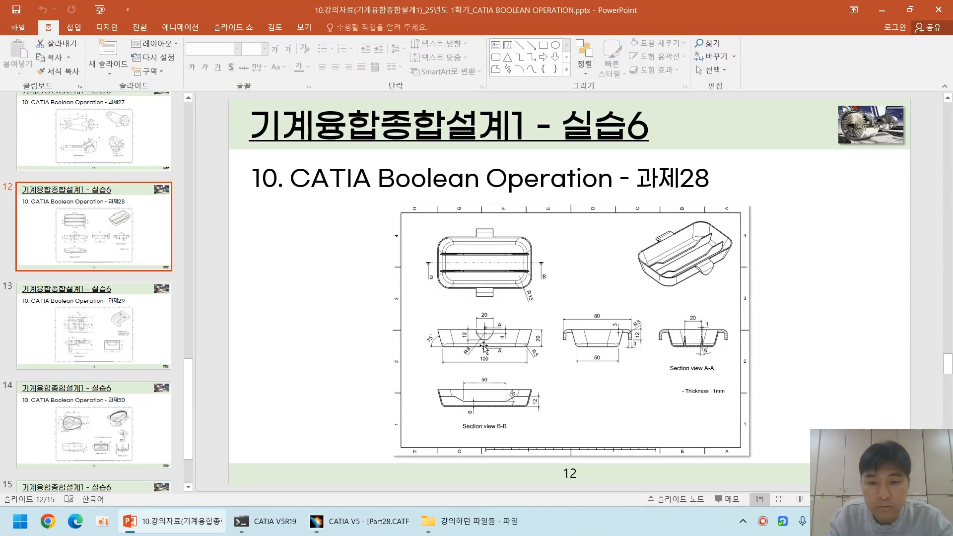
key("shift+F5")
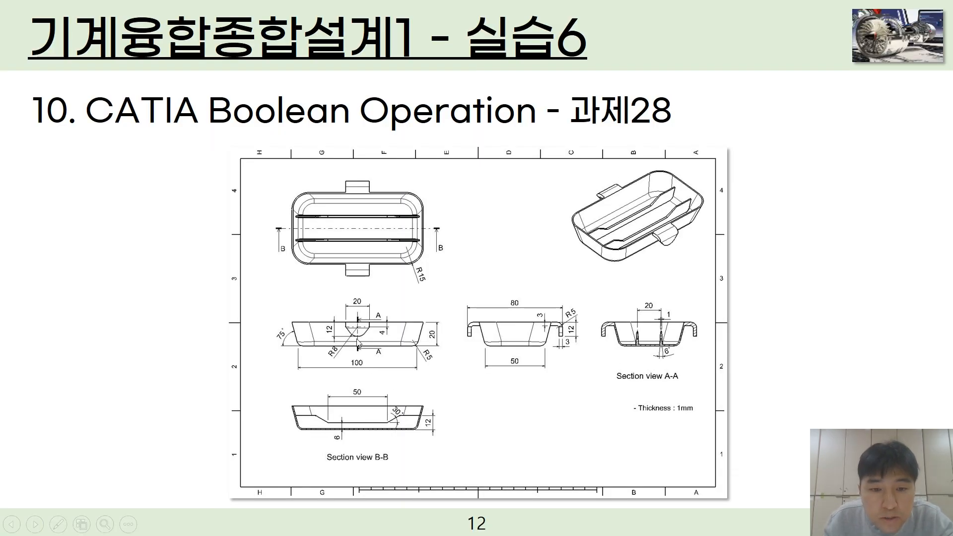
key("Escape")
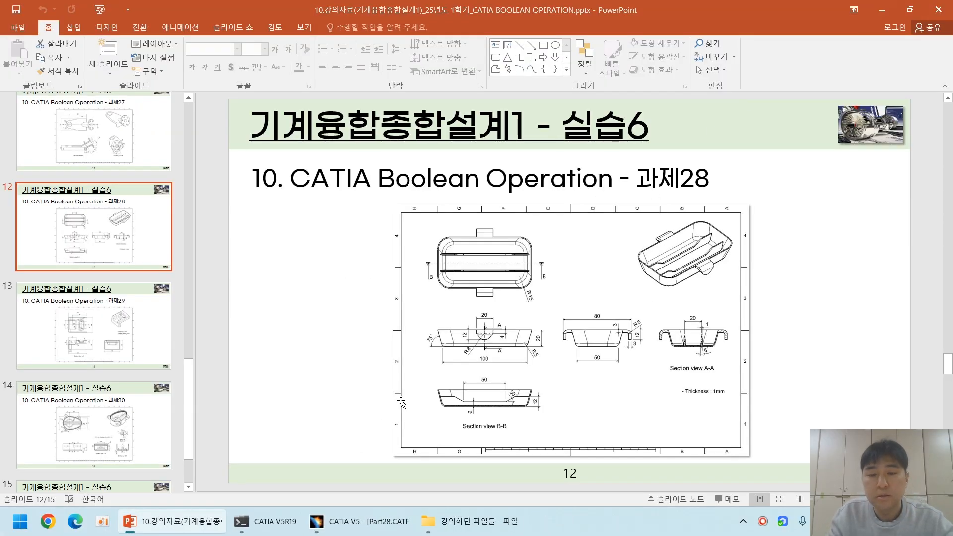
left_click(359, 522)
key("c")
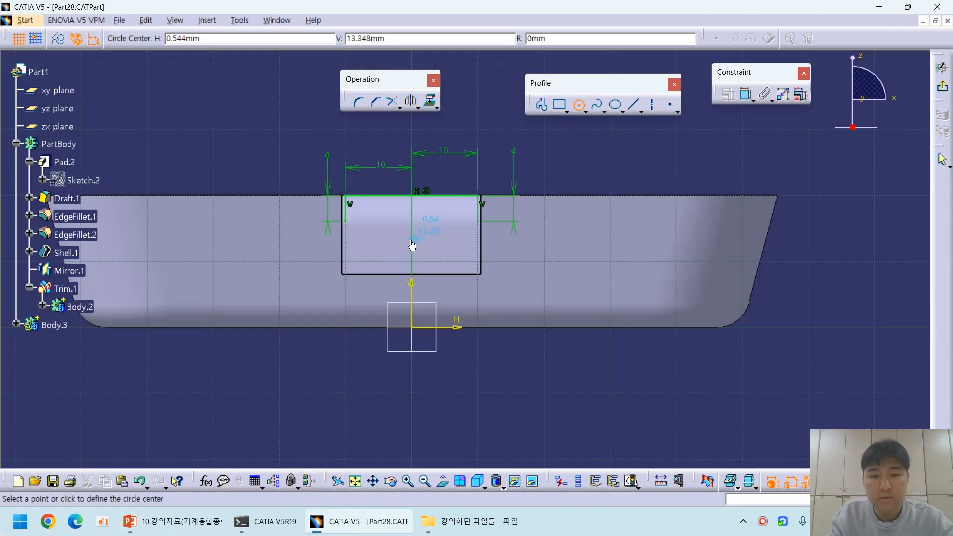
left_click(416, 234)
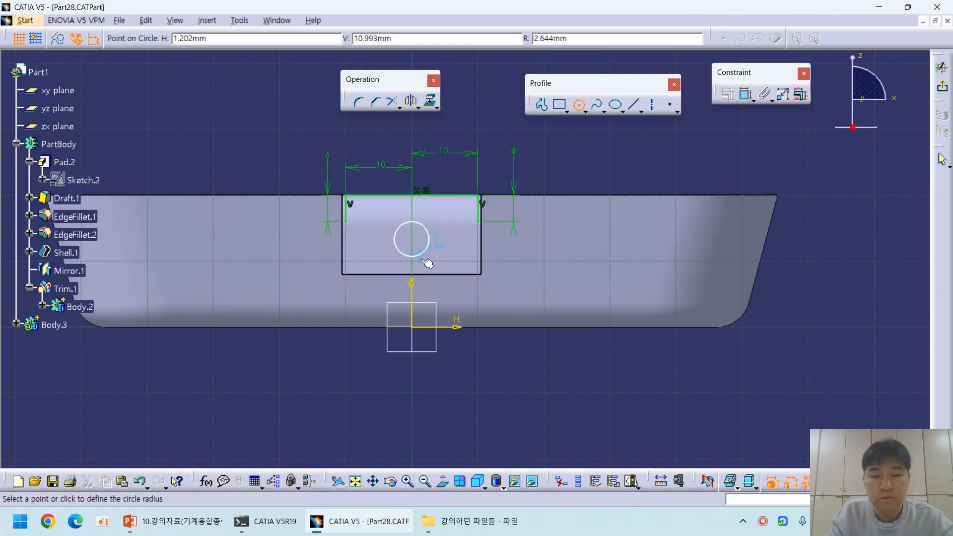
left_click(431, 264)
Step: Dimension the circle's radius and set it to 8 mm
key("d")
left_click(308, 367)
double_click(312, 362)
left_click(644, 184)
left_click(639, 191)
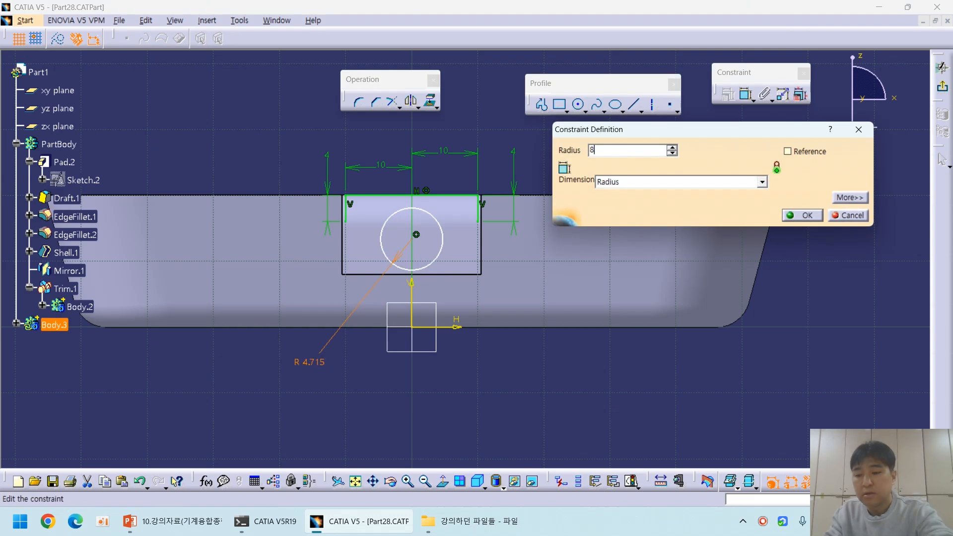
type("8")
key("Return")
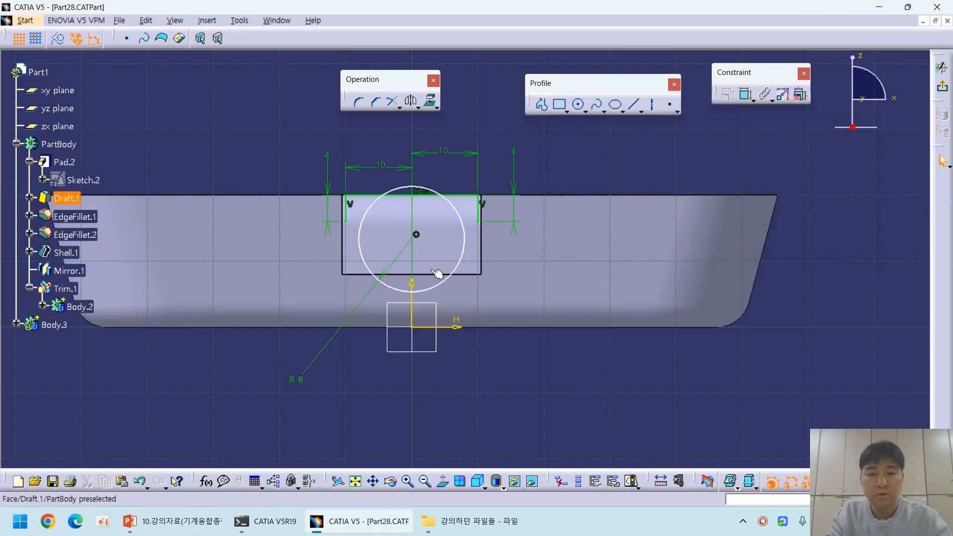
Step: Dimension the distance from the outline's horizontal line to the circle's lowest point and set it to 12 mm
left_click(467, 196)
left_click(431, 289)
left_click(273, 155)
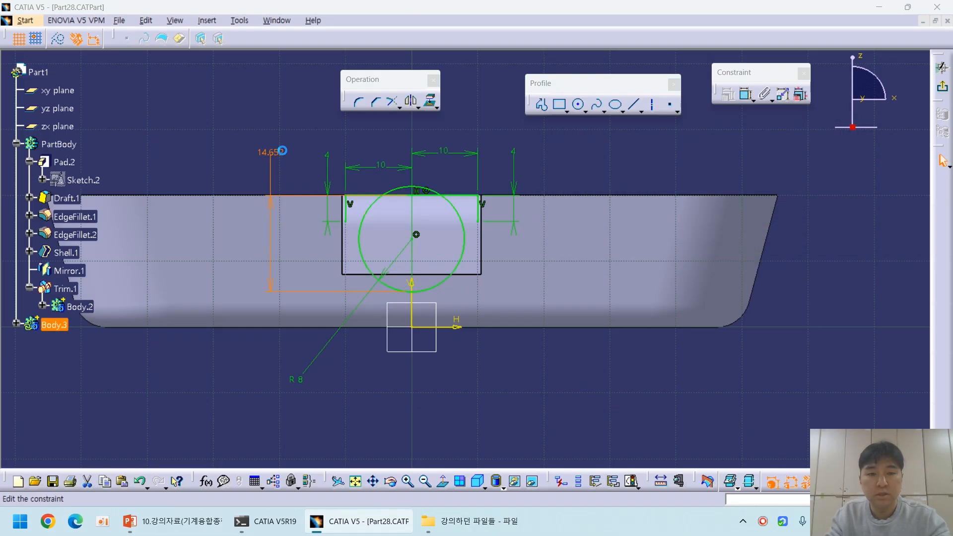
double_click(282, 155)
type("12")
key("Return")
left_click(557, 375)
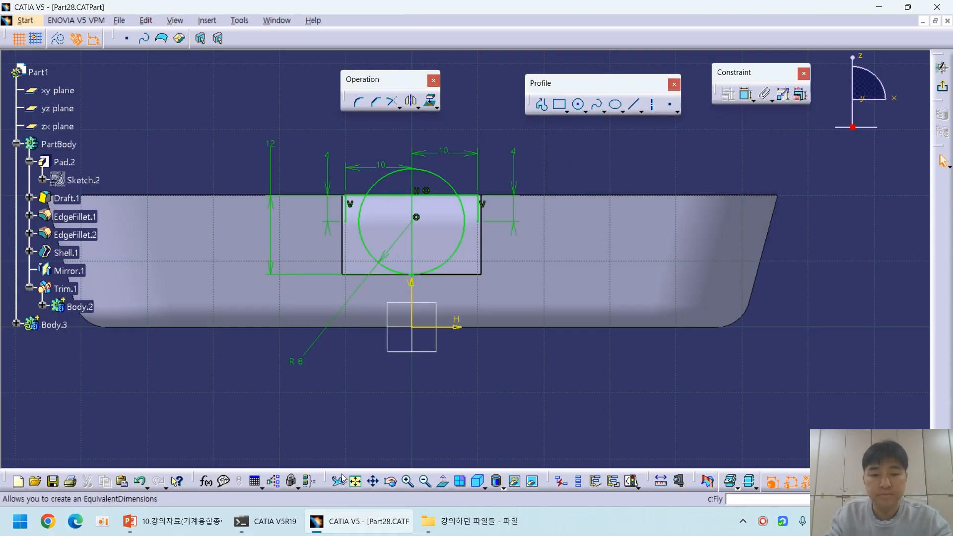
Step: Check the handle shape in the PowerPoint drawing and sketch a line in CATIA from the first vertical line's lower end, tangent to and beyond the circle
left_click(191, 530)
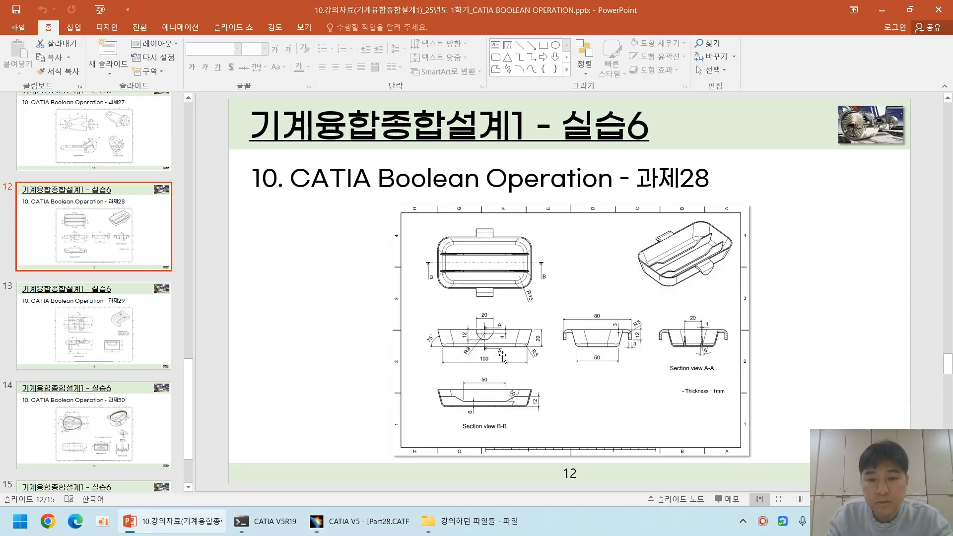
key("shift+F5")
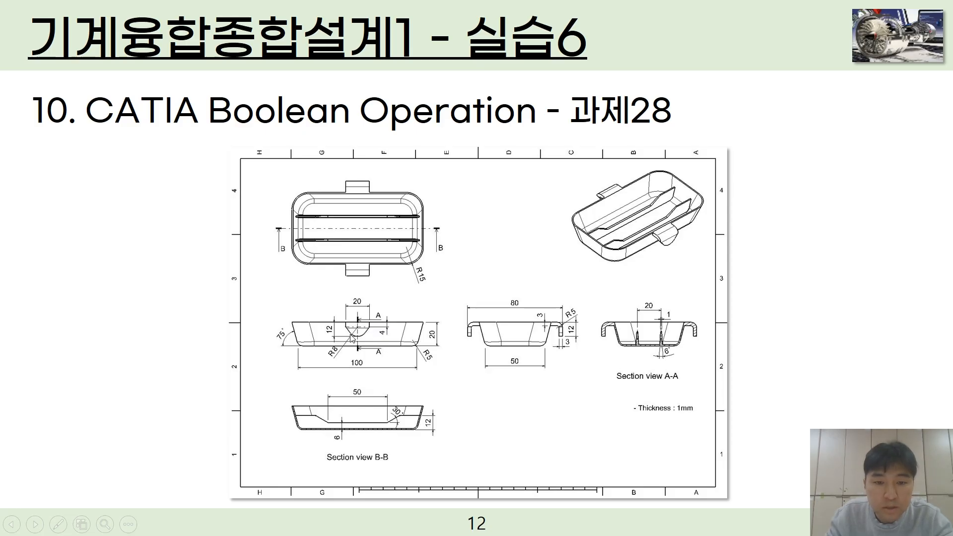
key("Escape")
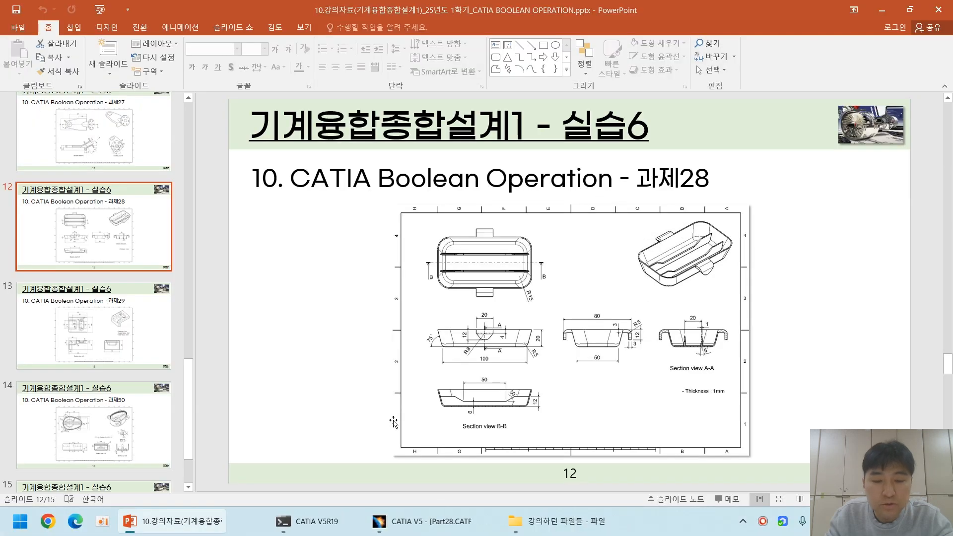
key("alt+Tab")
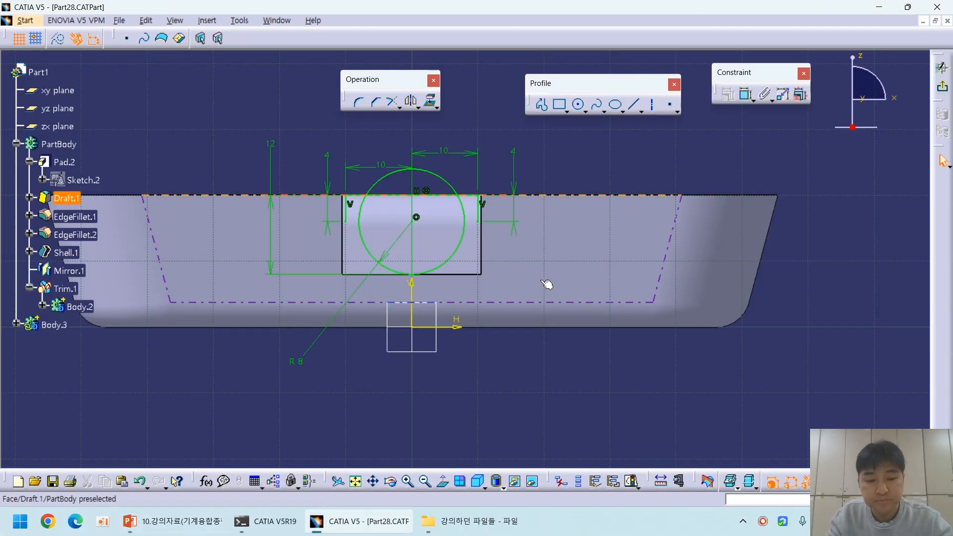
left_click(543, 105)
left_click(479, 223)
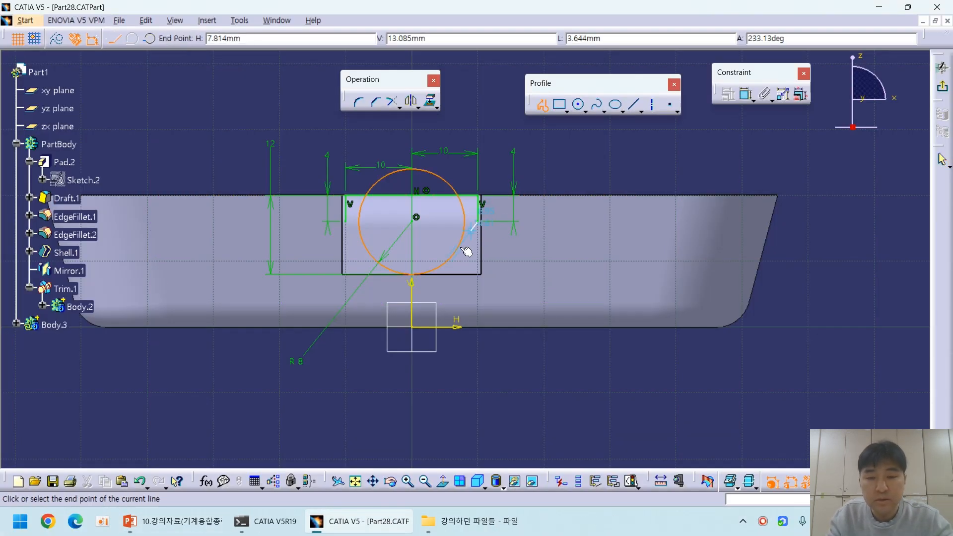
double_click(356, 384)
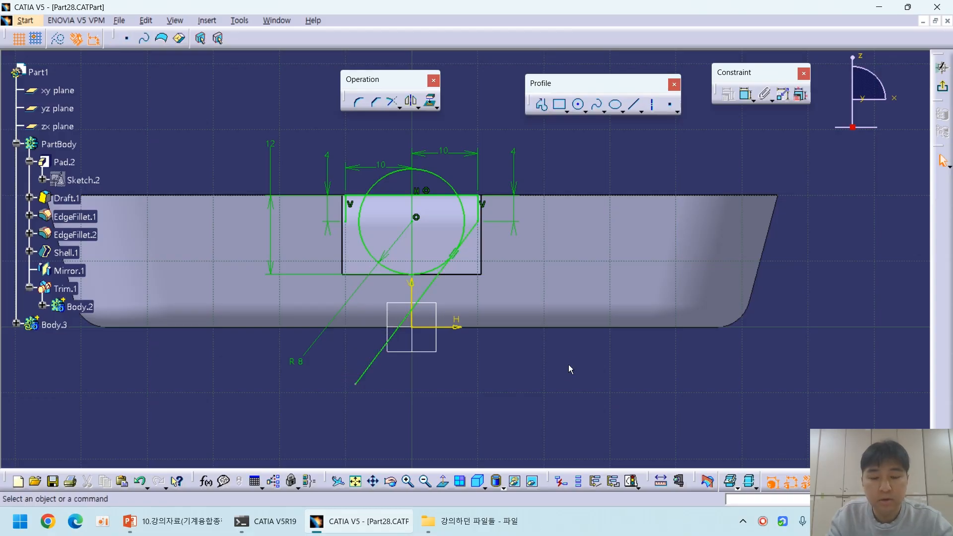
Step: Trim off the tangent line's excess beyond the circle and the circle's arc above the horizontal line with Quick Trim
key("t")
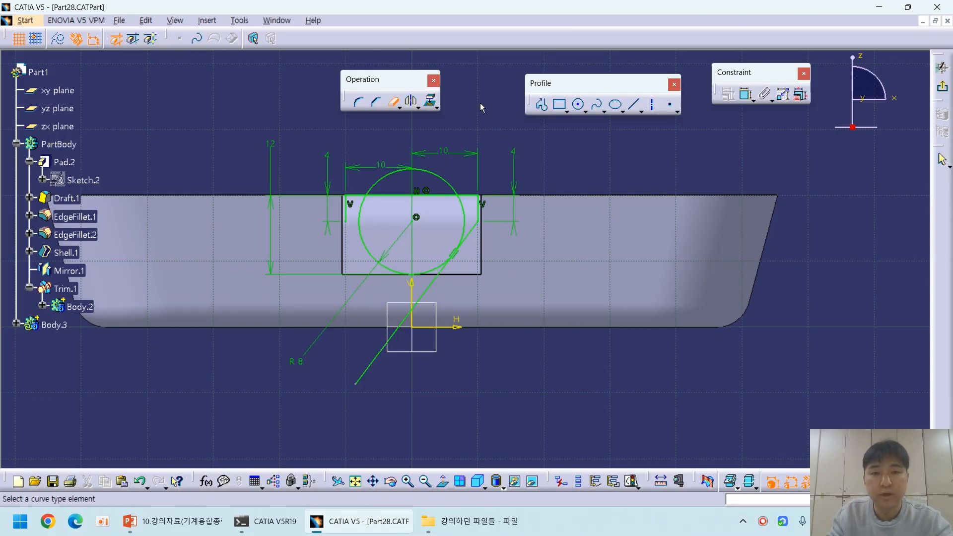
key("Escape")
left_click(396, 107)
left_click(430, 289)
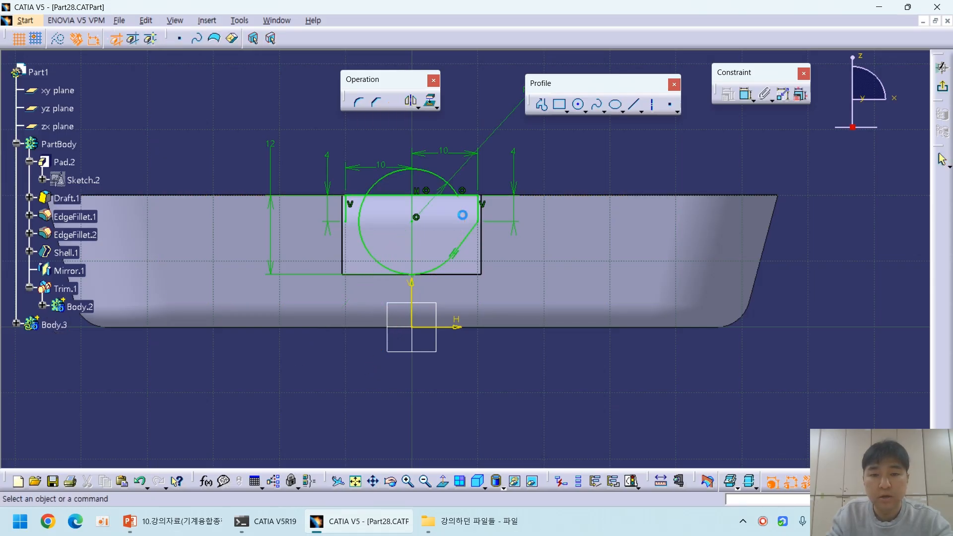
left_click(432, 175)
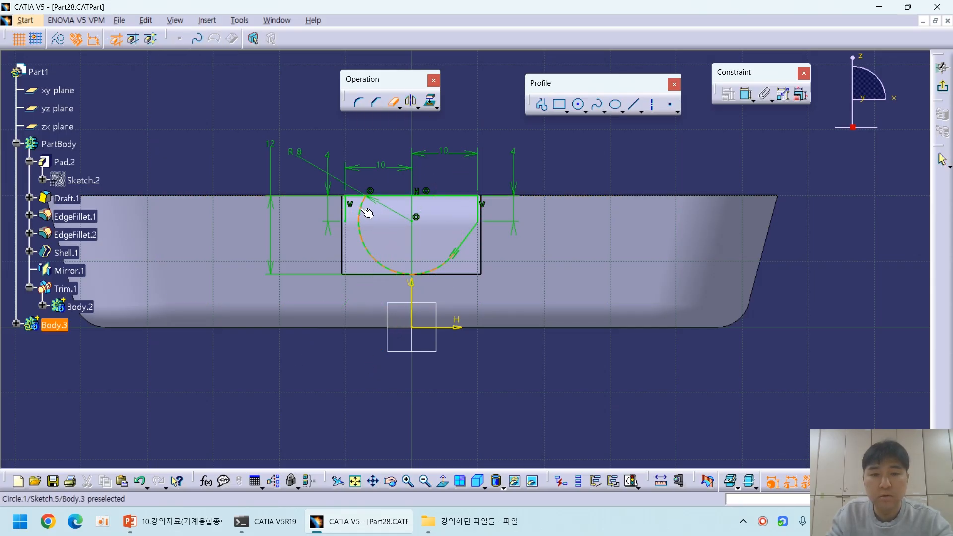
Step: Mirror the tangent line about the sketch's vertical axis and trim the leftover arc above the mirrored line's tangent point
left_click(475, 237)
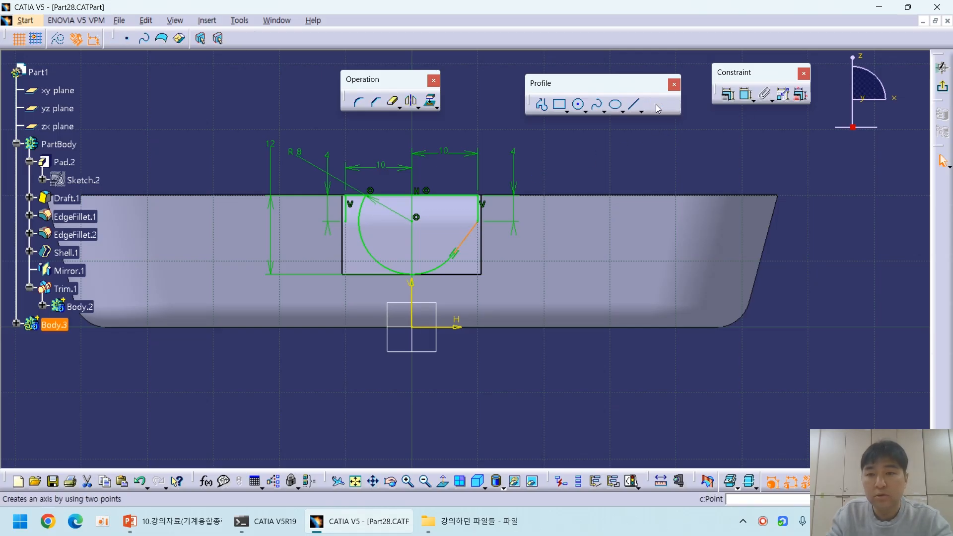
left_click(410, 99)
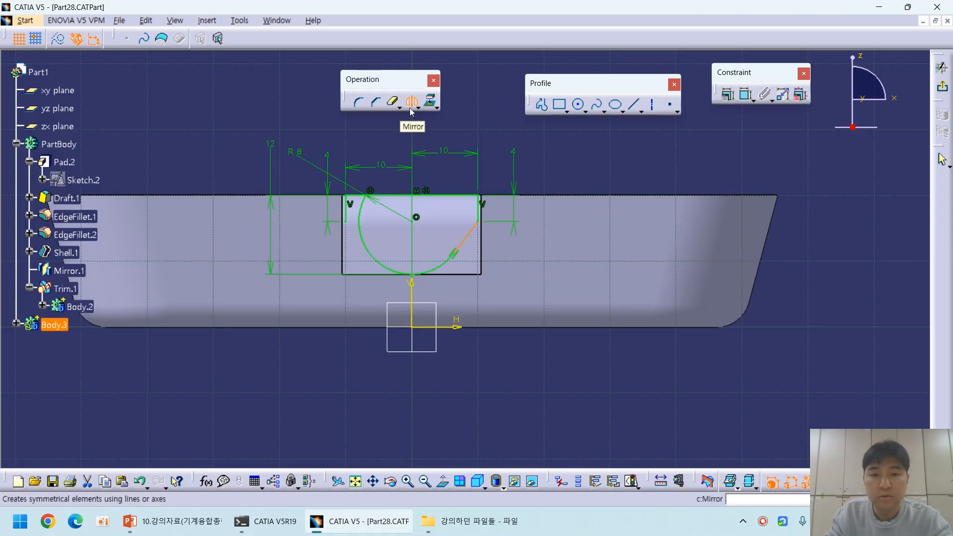
left_click(412, 293)
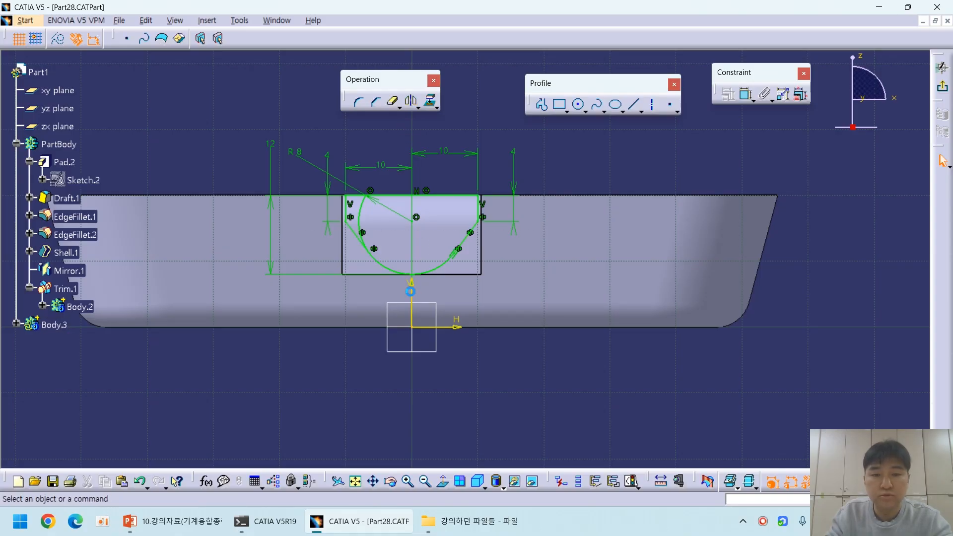
left_click_drag(370, 199, 290, 313)
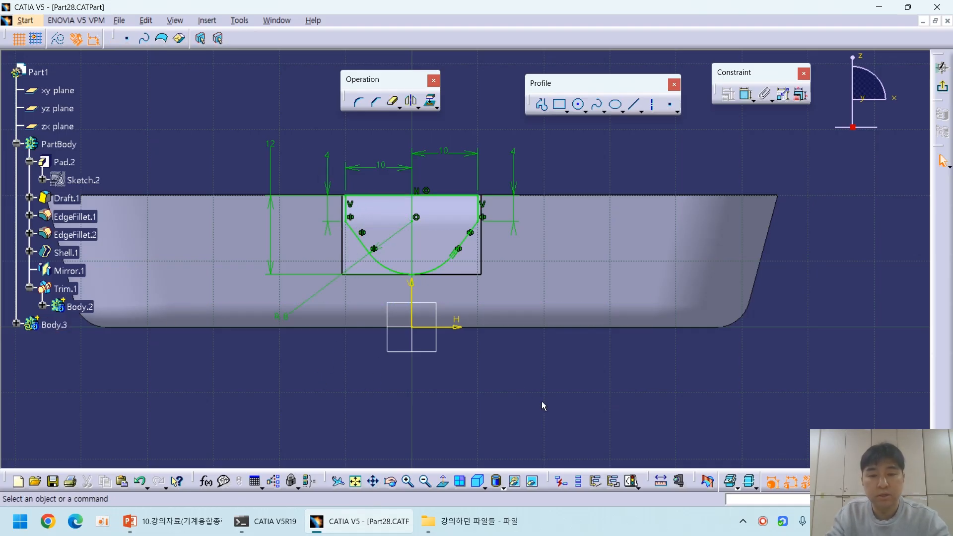
Step: Compare the finished outline with the PowerPoint drawing and exit the sketch in CATIA
left_click(174, 522)
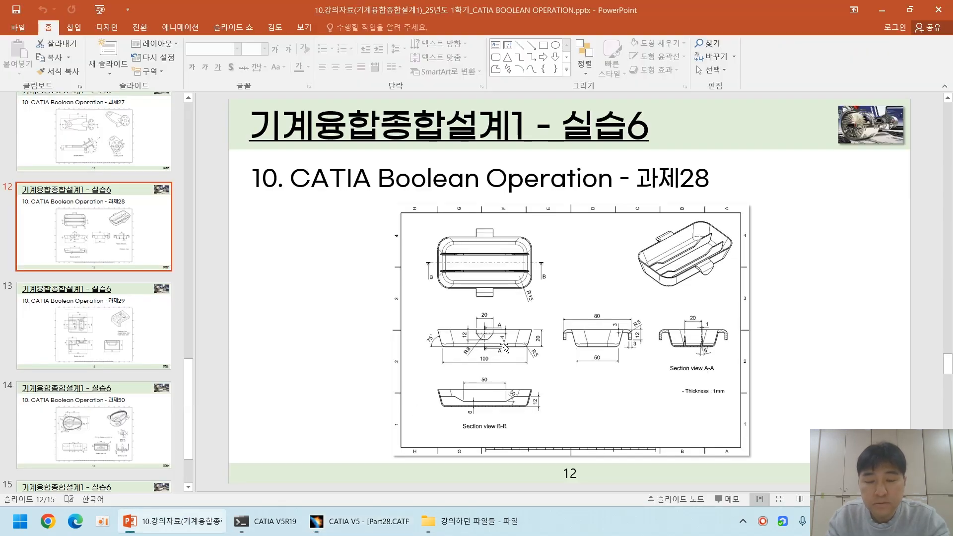
left_click(348, 521)
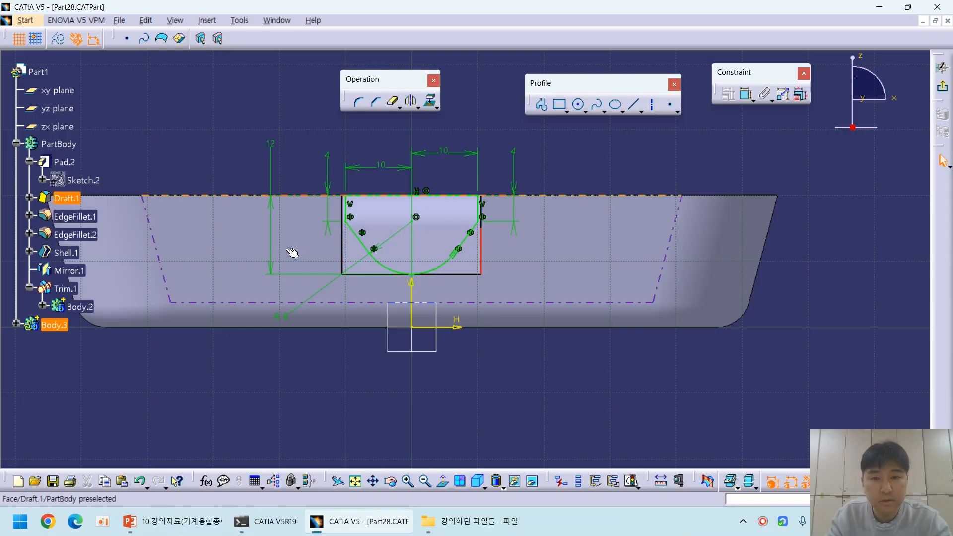
key("ctrl+q")
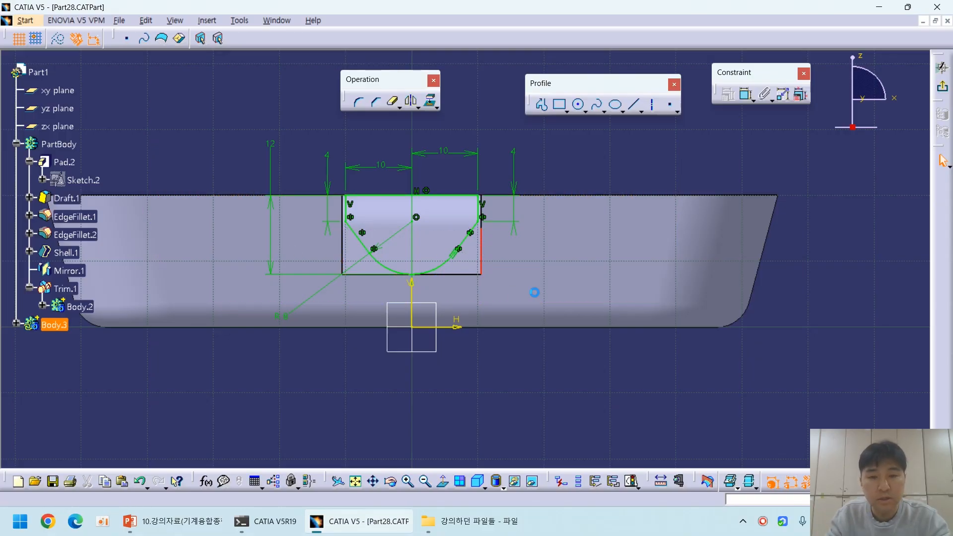
middle_click_drag(487, 254, 479, 303)
left_click(363, 293)
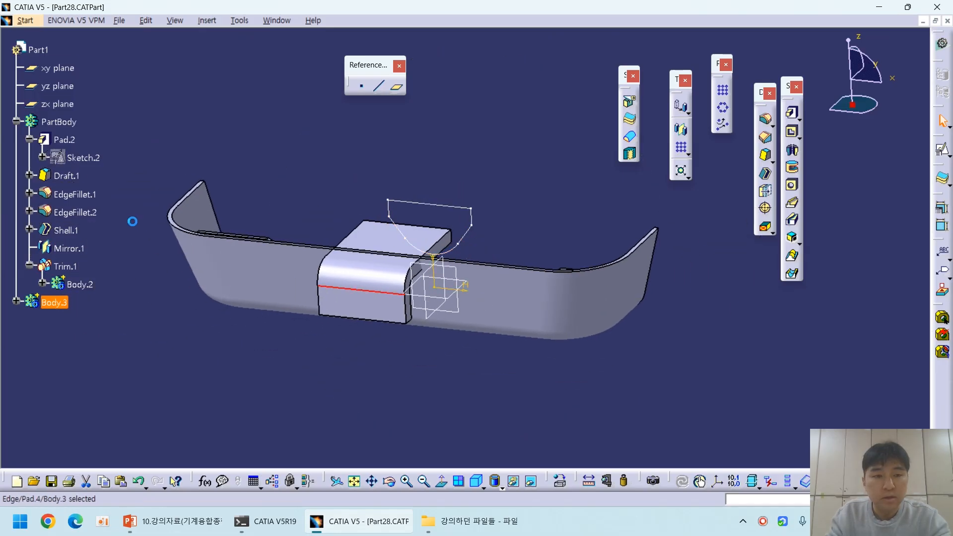
left_click(43, 283)
double_click(93, 306)
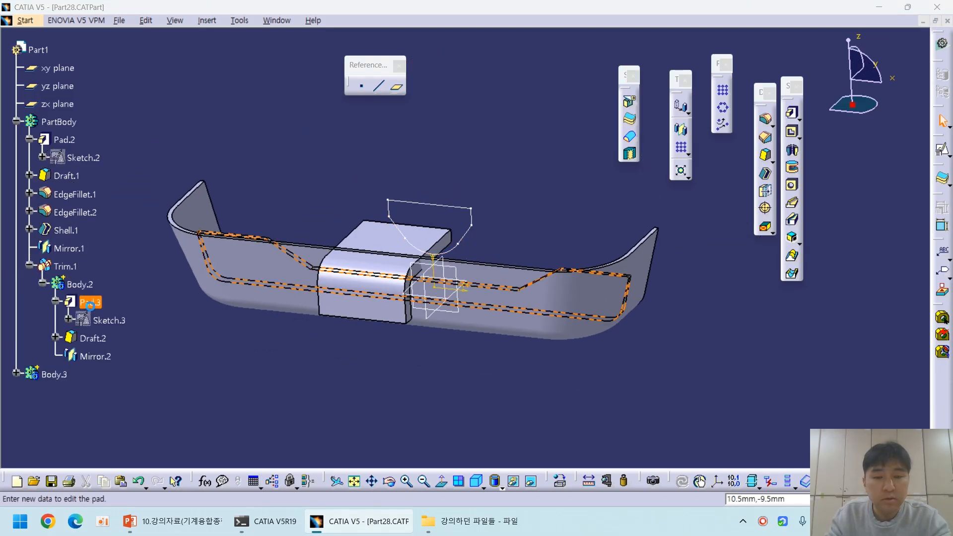
key("Escape")
Step: Shorten the handle pad's mirrored first-limit length in Body.3 to match the outline's 10 mm half-width
left_click(16, 355)
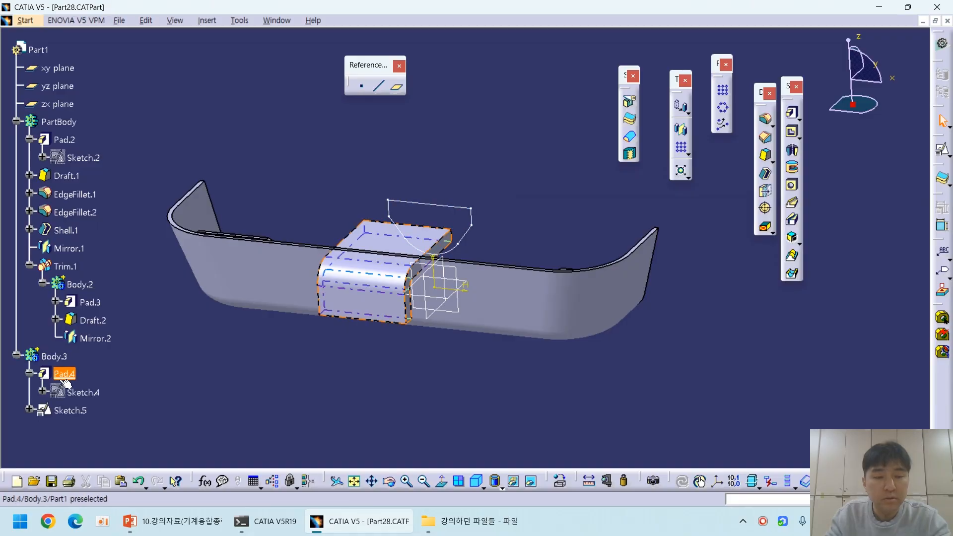
double_click(64, 374)
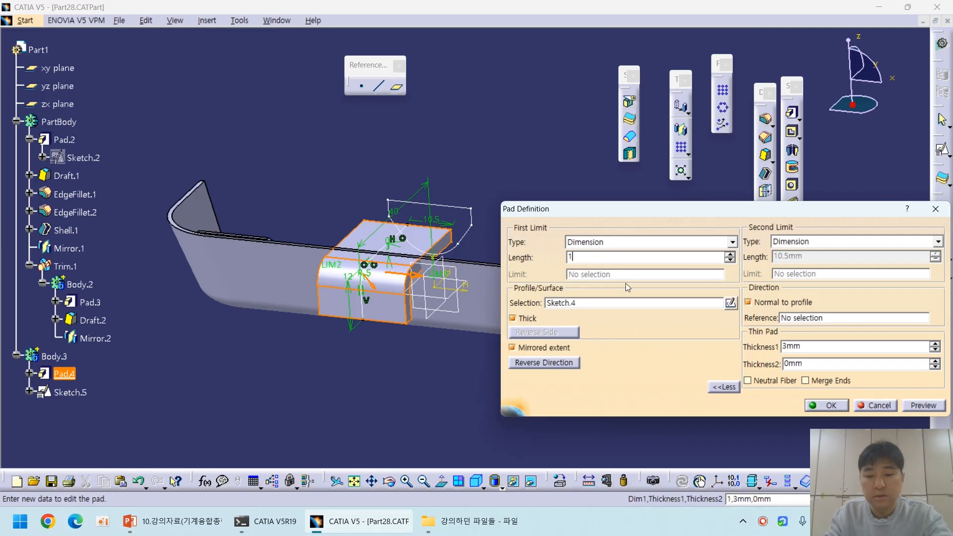
left_click(826, 404)
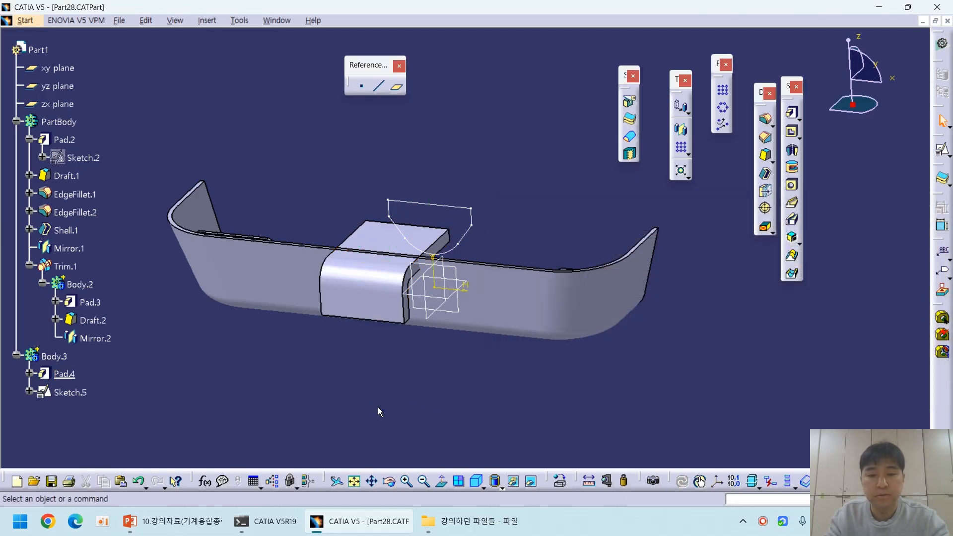
Step: Reopen the handle outline sketch to check the pad's sides against it, and exit the sketch
double_click(72, 392)
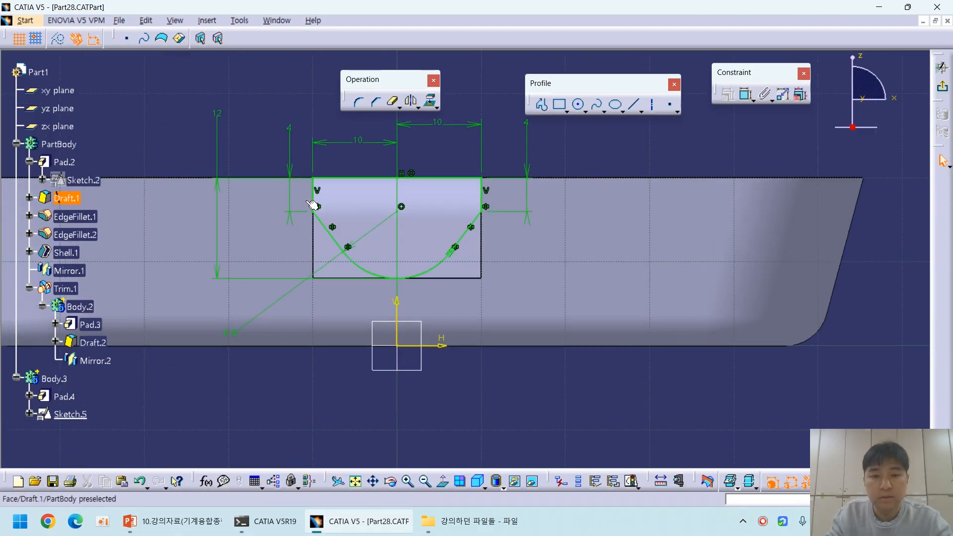
middle_click_drag(422, 206, 492, 366, "ctrl")
key("ctrl+q")
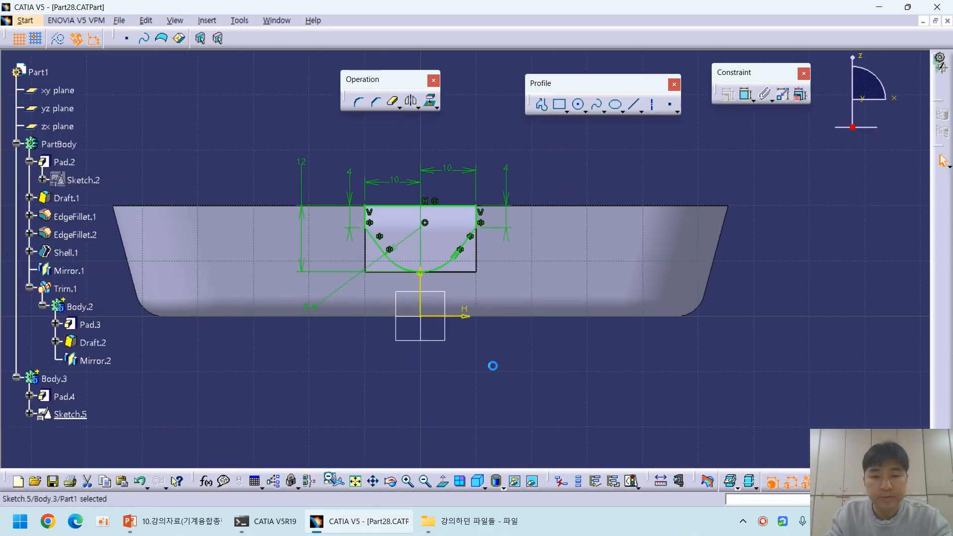
Step: Pad the closed handle outline sketch in Body.3 with a first-limit length of 50 mm
mouse_move(587, 311)
middle_mouse_down()
mouse_move(520, 334)
mouse_move(369, 354)
mouse_move(377, 347)
middle_mouse_up()
left_click(792, 112)
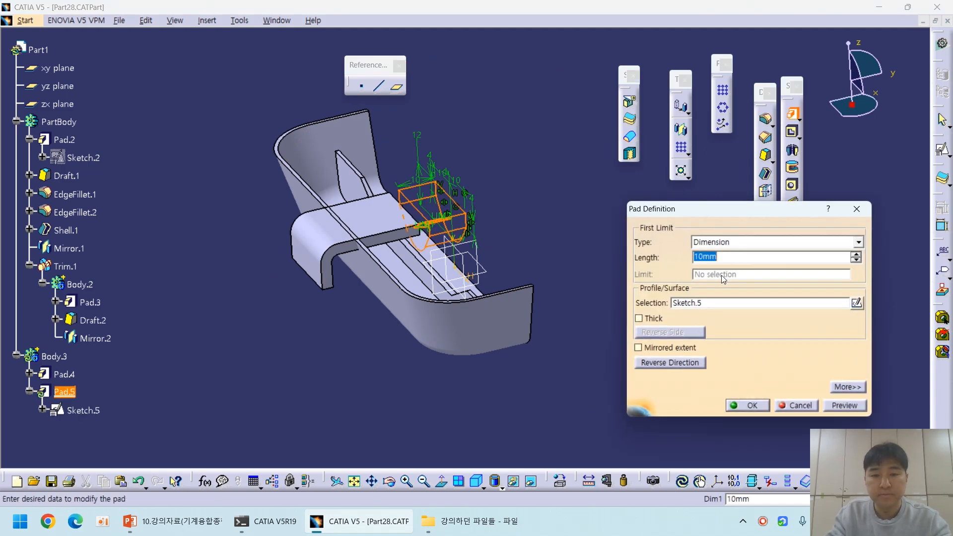
type("50")
key("Return")
middle_click_drag(388, 337, 433, 312)
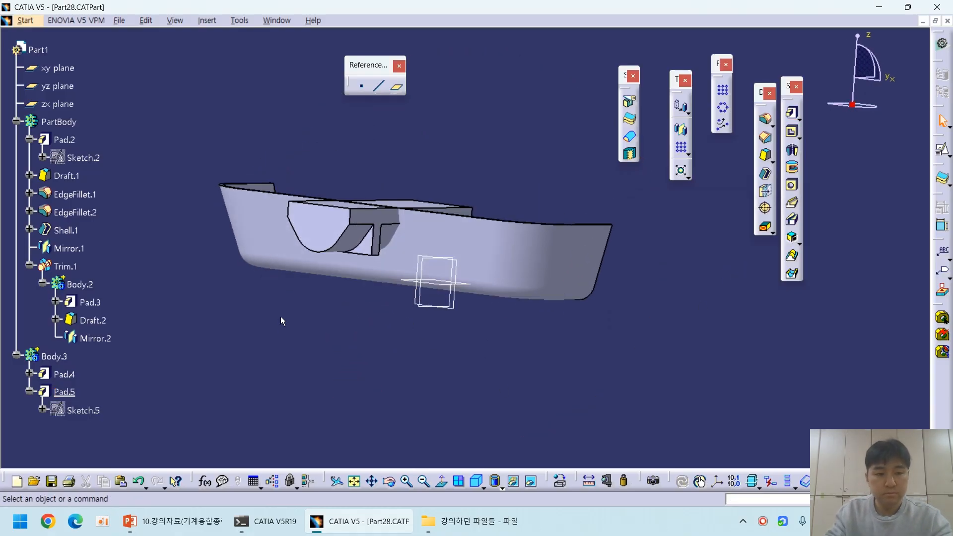
scroll(281, 319, "down", 5)
scroll(266, 311, "up", 5)
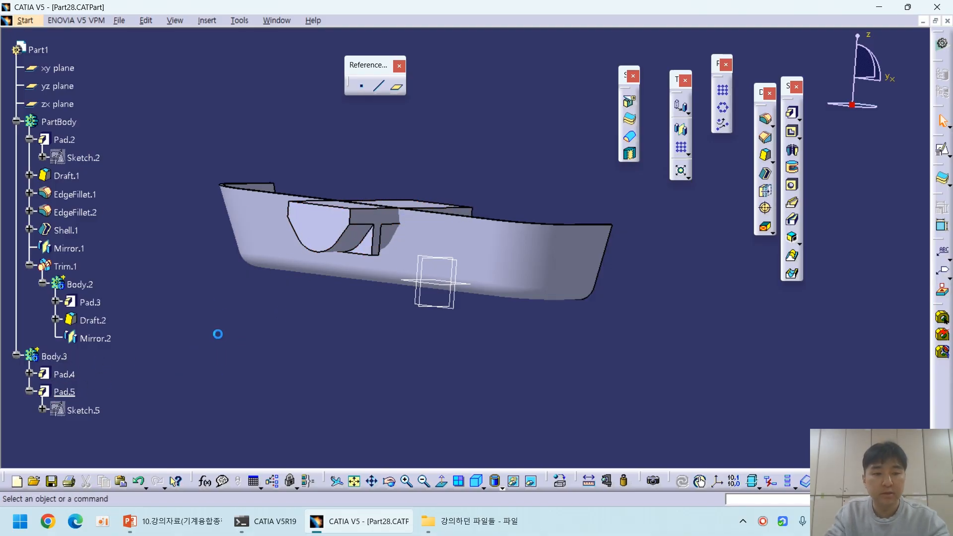
Step: Insert a new body and move the handle outline pad from Body.3 into it by cutting and pasting
left_click(208, 22)
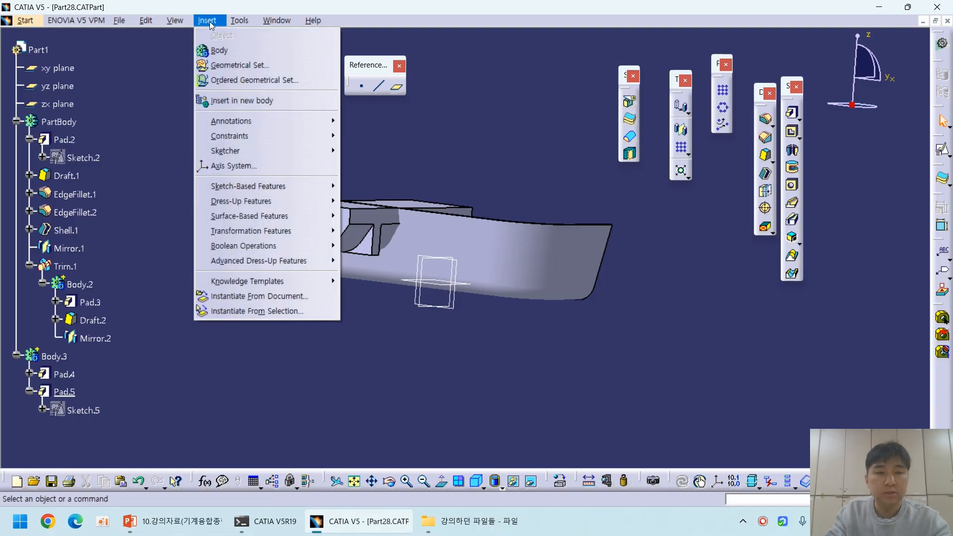
left_click(218, 47)
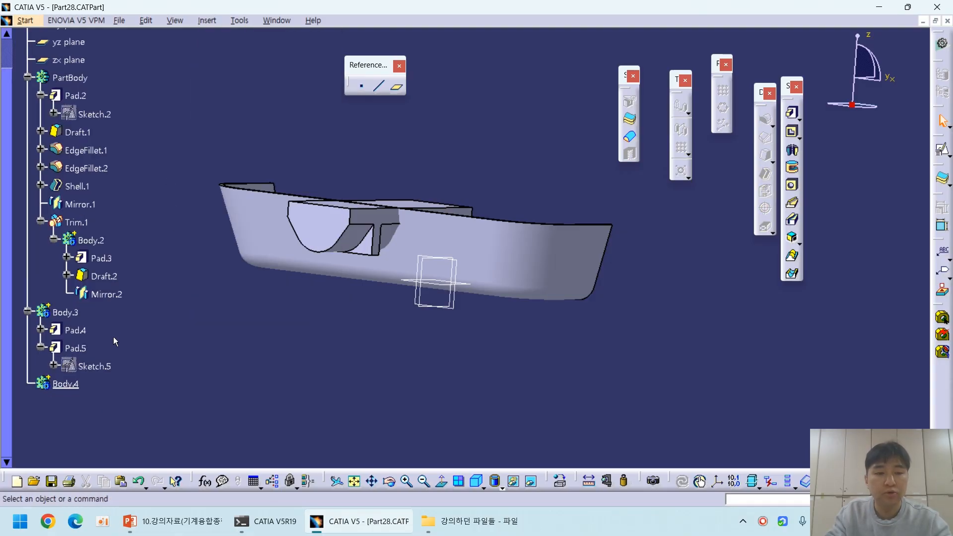
left_click(76, 348)
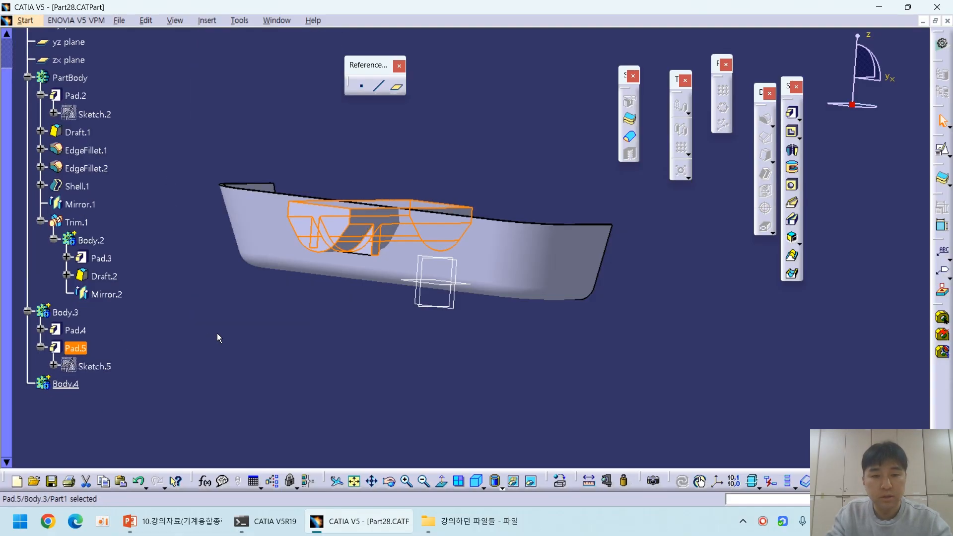
key("Delete")
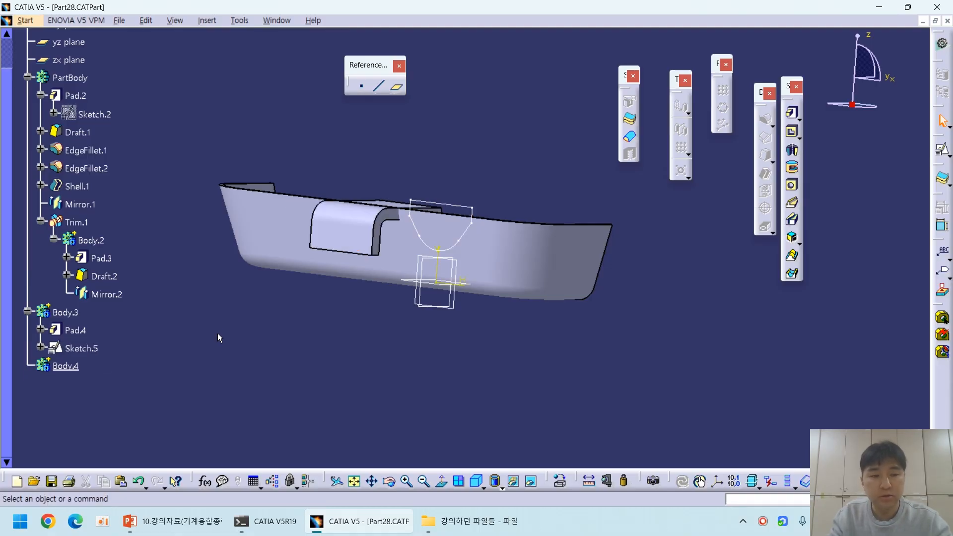
right_click(71, 367)
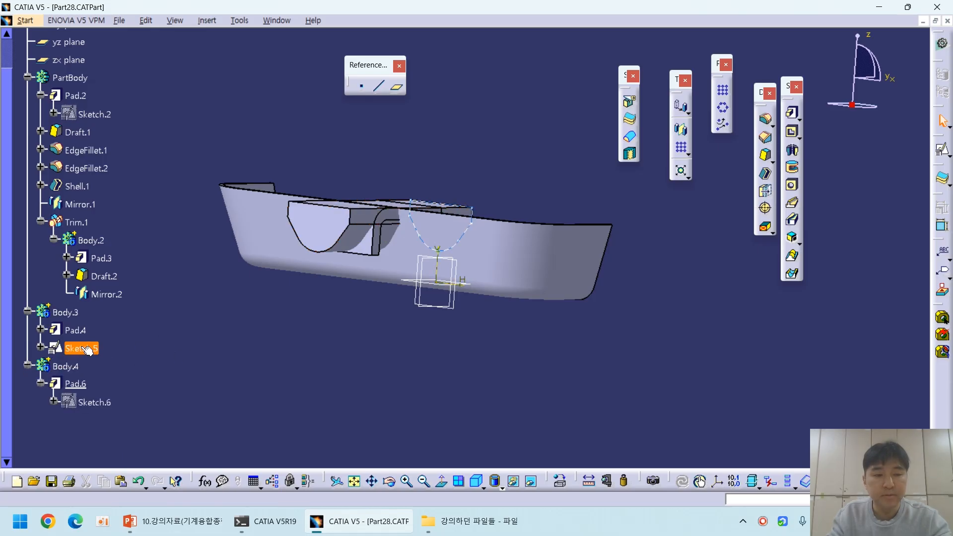
Step: Delete the leftover outline Sketch.5 from Body.3, keeping Pad.4 and its sketch
key("Delete")
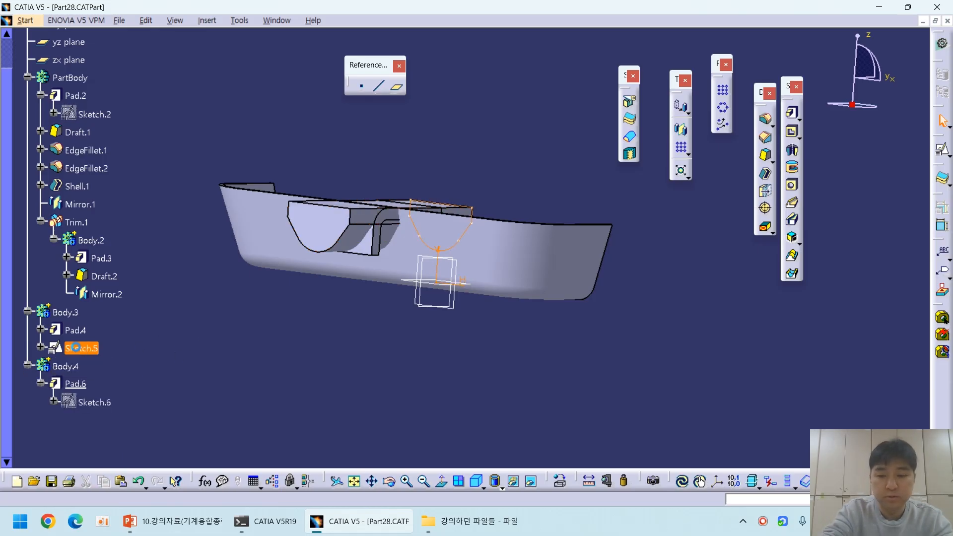
left_click(40, 329)
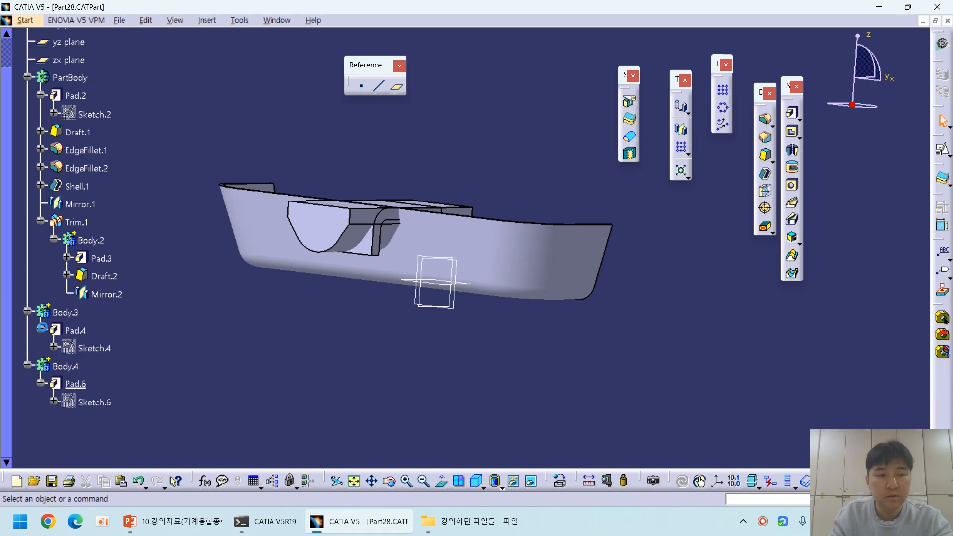
middle_click_drag(318, 316, 323, 372)
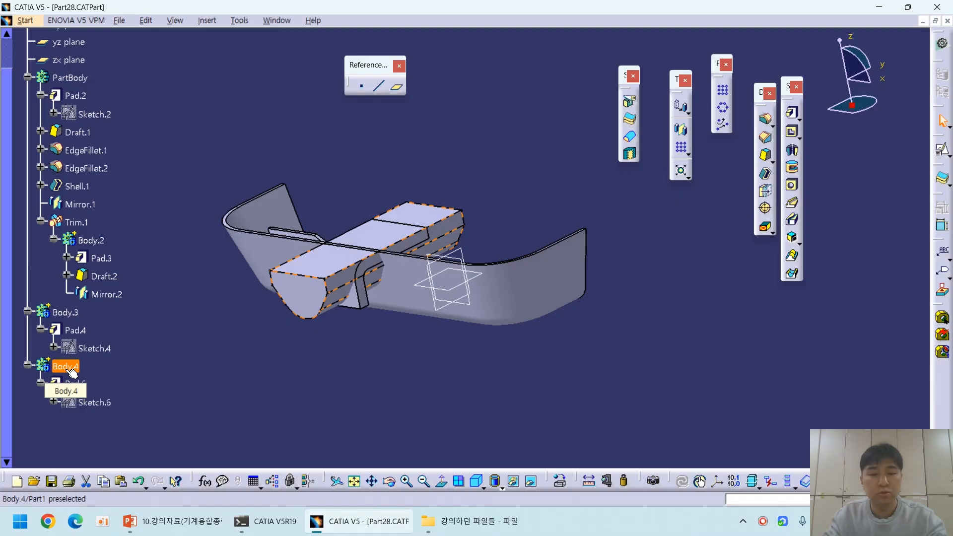
Step: Intersect Body.4 with Body.3 to give the side handle its rounded front outline, and save the part
left_click(72, 373)
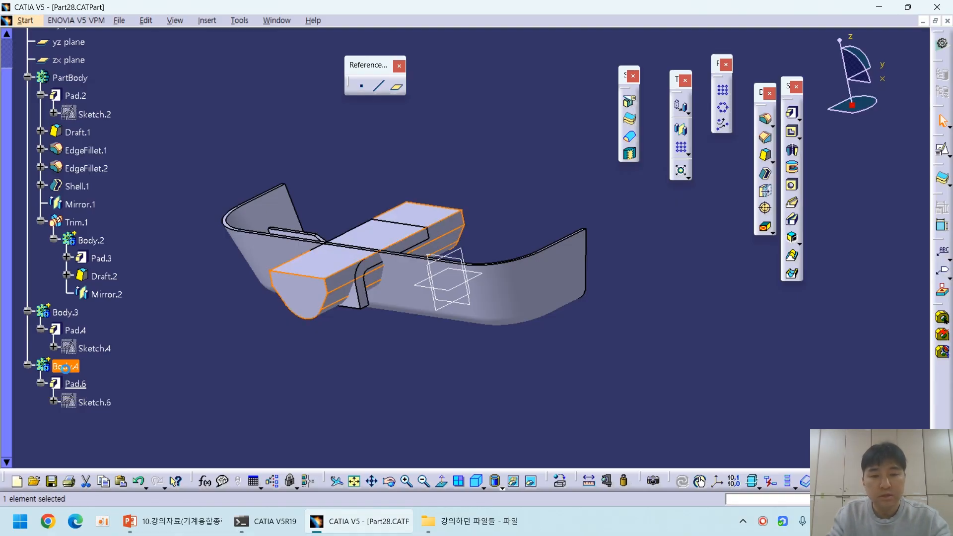
middle_click_drag(311, 307, 355, 292)
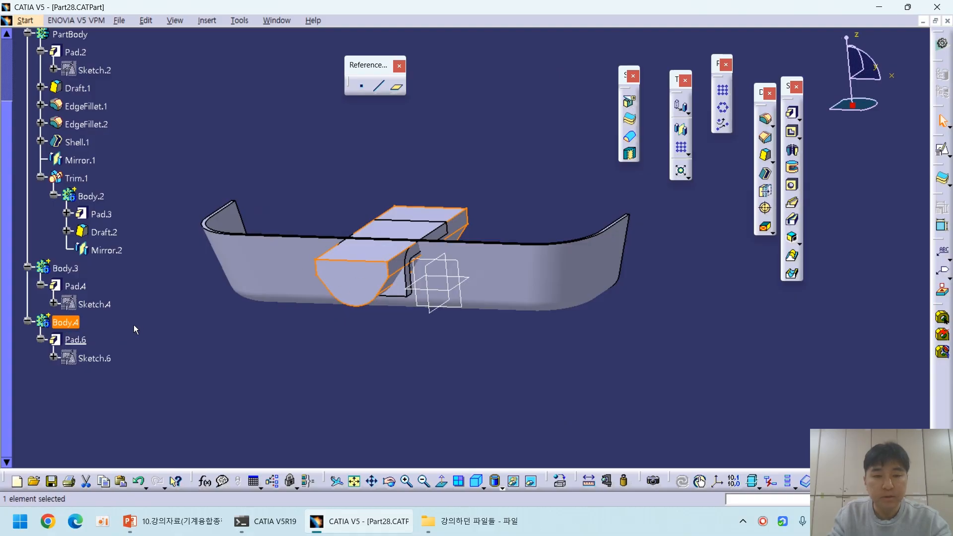
right_click(70, 323)
mouse_move(118, 312)
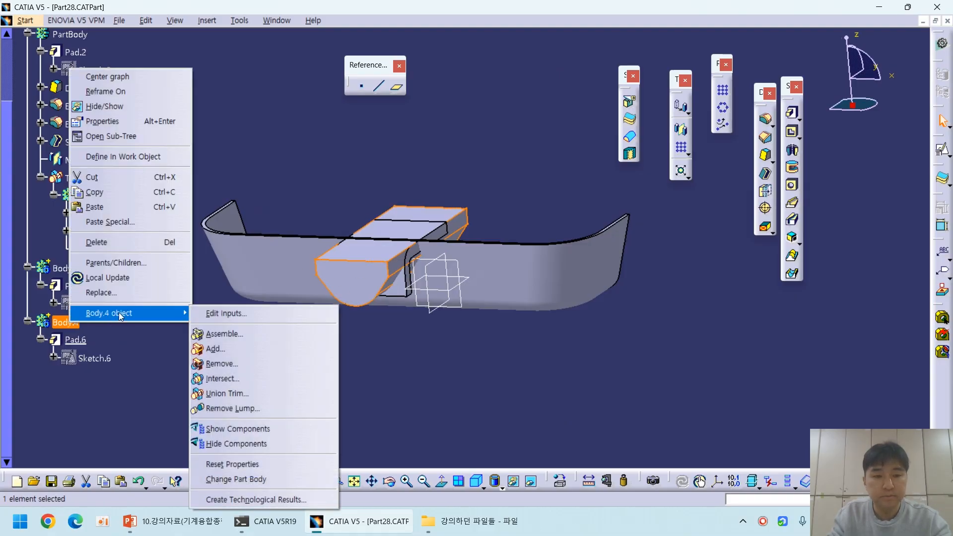
left_click(265, 378)
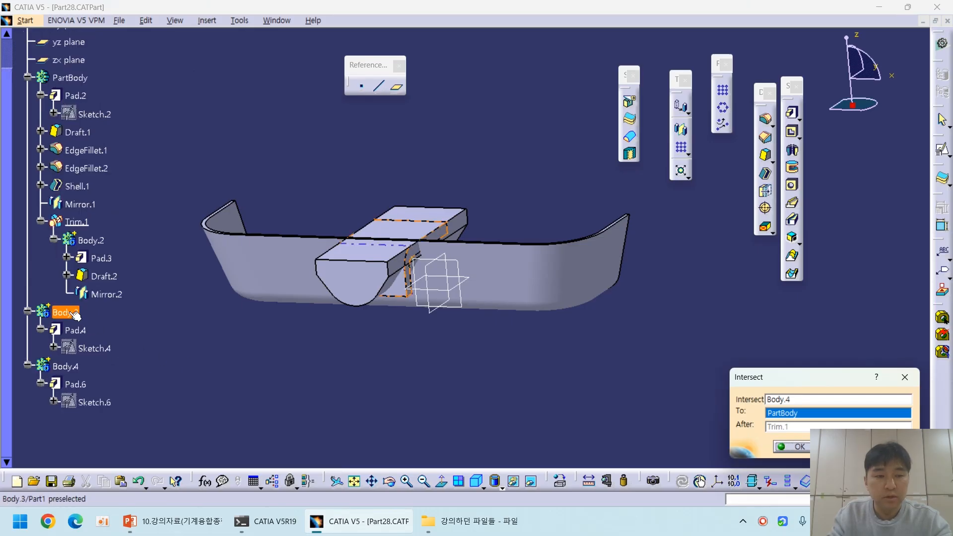
left_click(74, 314)
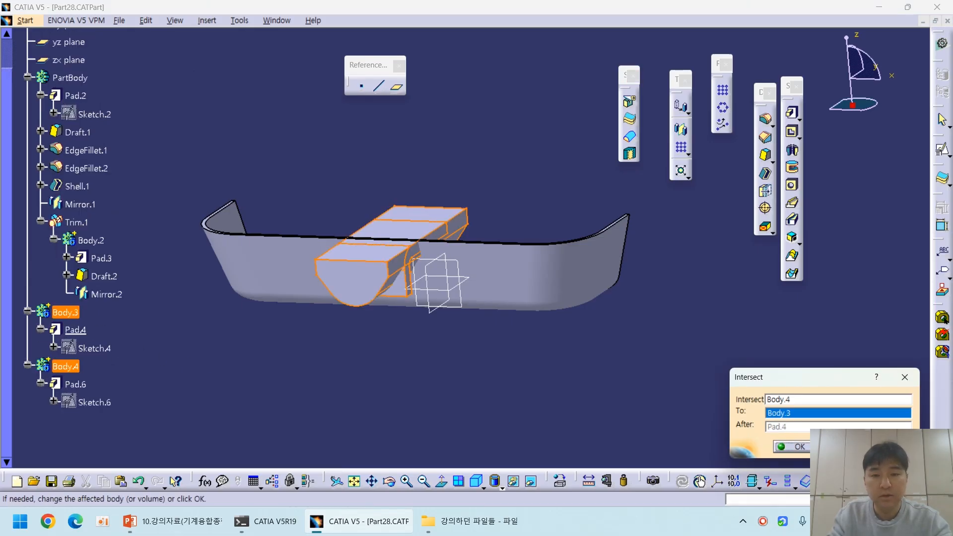
left_click(812, 447)
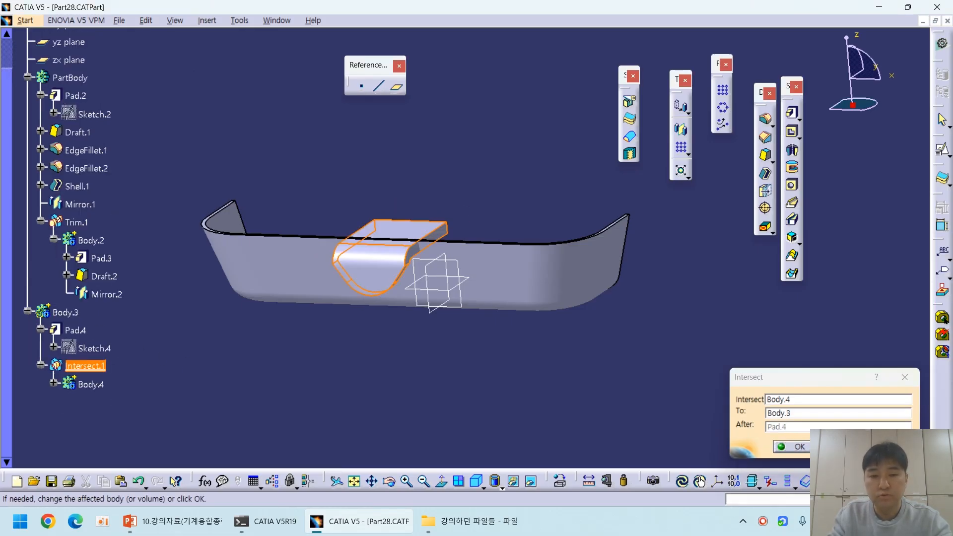
middle_click_drag(422, 288, 487, 397)
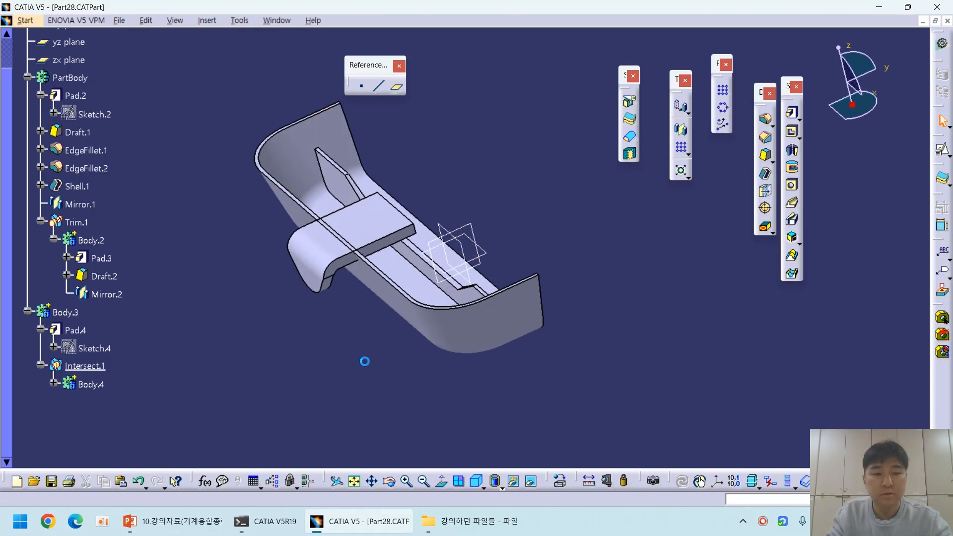
key("ctrl+s")
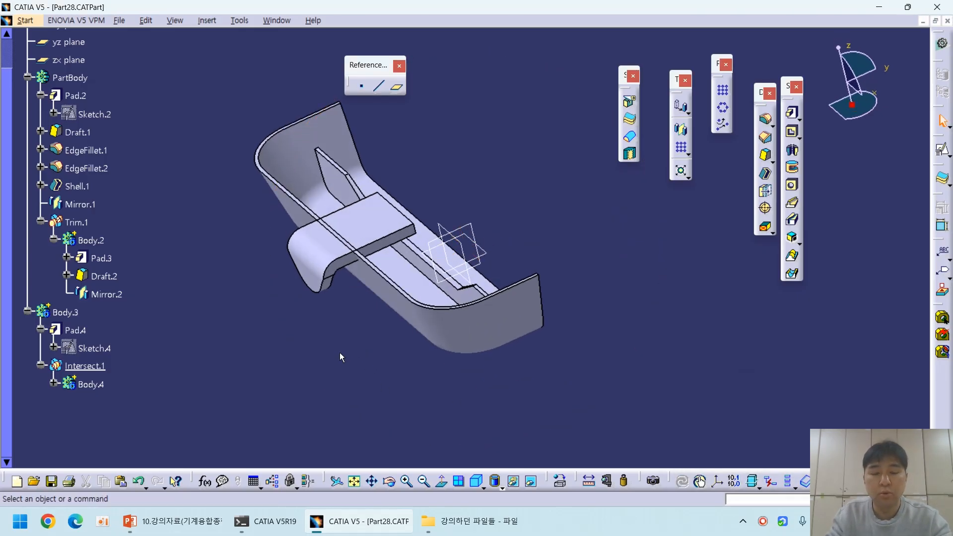
Step: Start a Union Trim of Body.3 with the PartBody to join the side handle to the tray
middle_click_drag(345, 358, 379, 341)
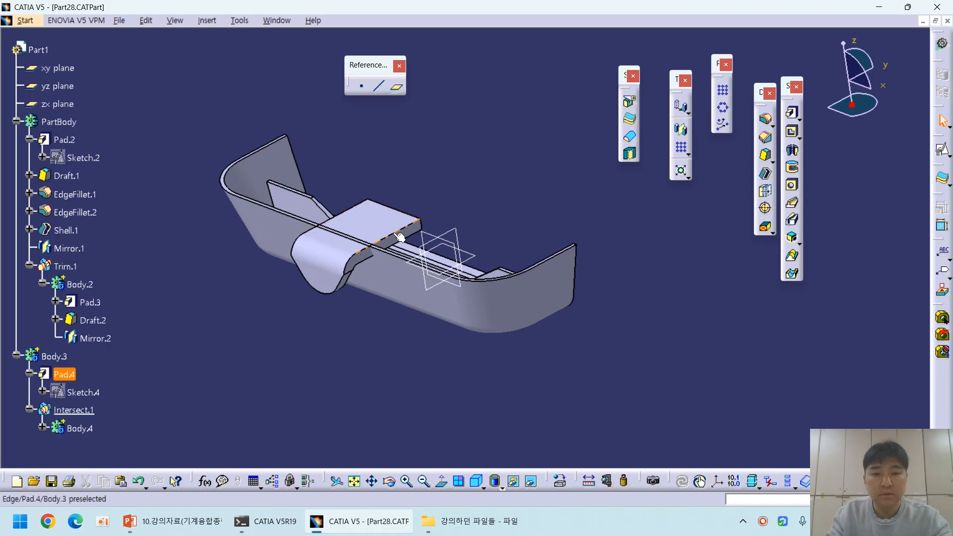
left_click(75, 356)
right_click(75, 356)
mouse_move(98, 350)
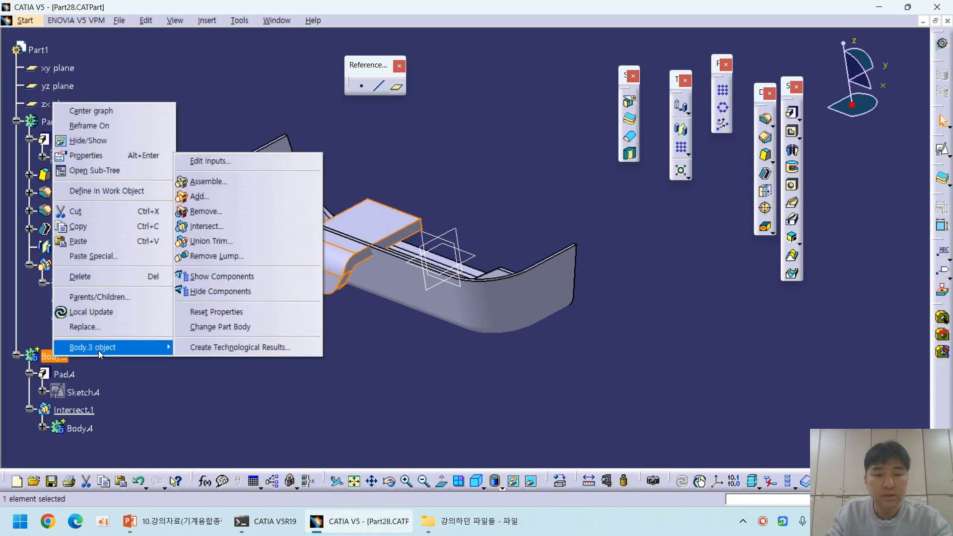
left_click(231, 246)
middle_click_drag(351, 339, 371, 253)
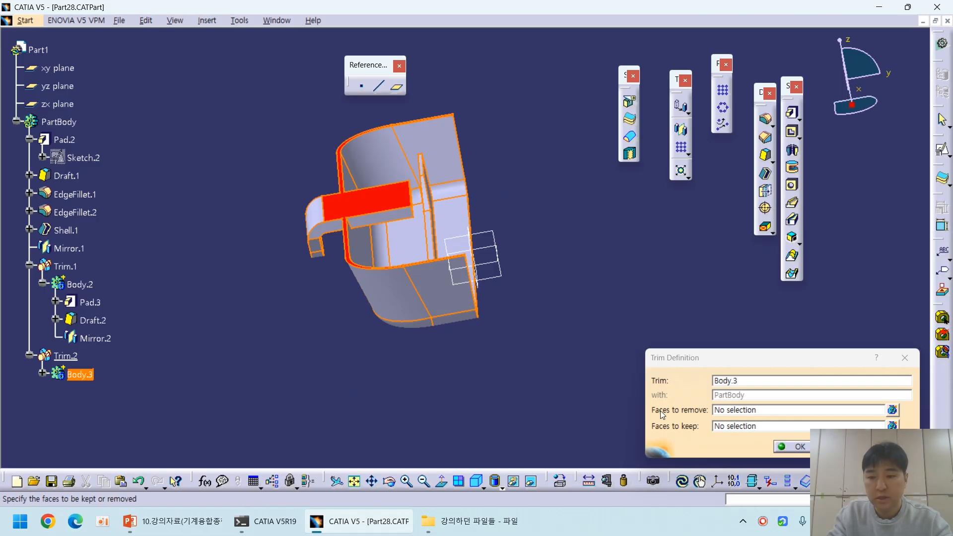
Step: Trim Body.3 with PartBody, removing the side face of the handle portion inside the tray wall
left_click(738, 412)
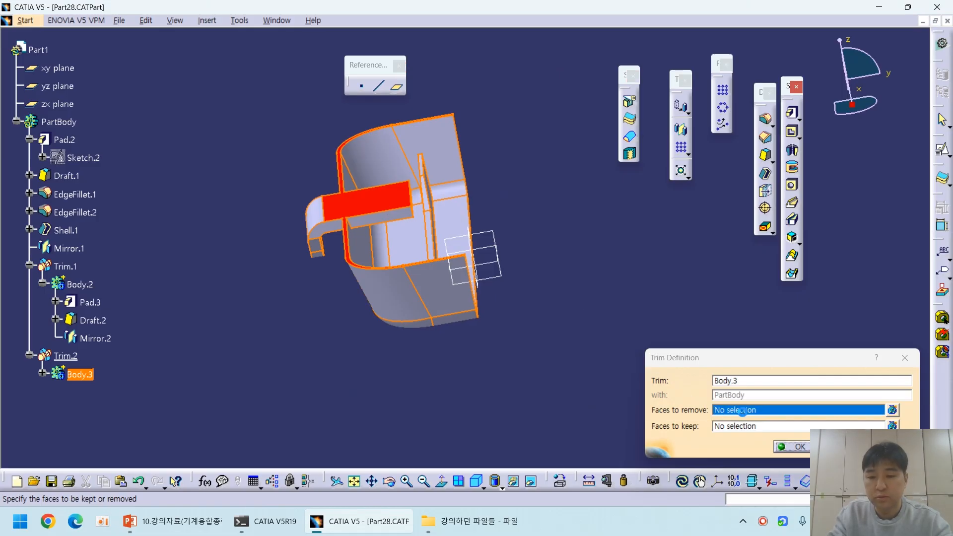
middle_click_drag(436, 353, 416, 290)
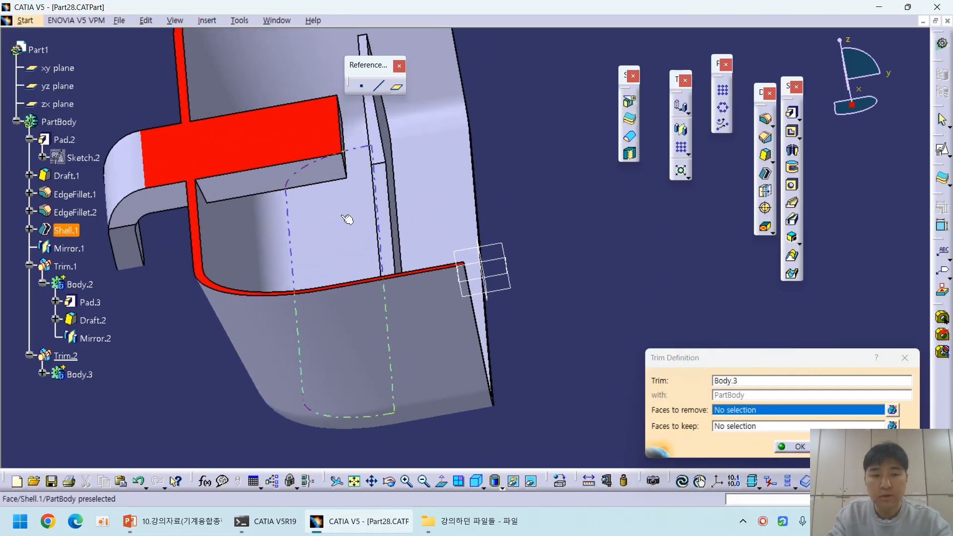
left_click(300, 181)
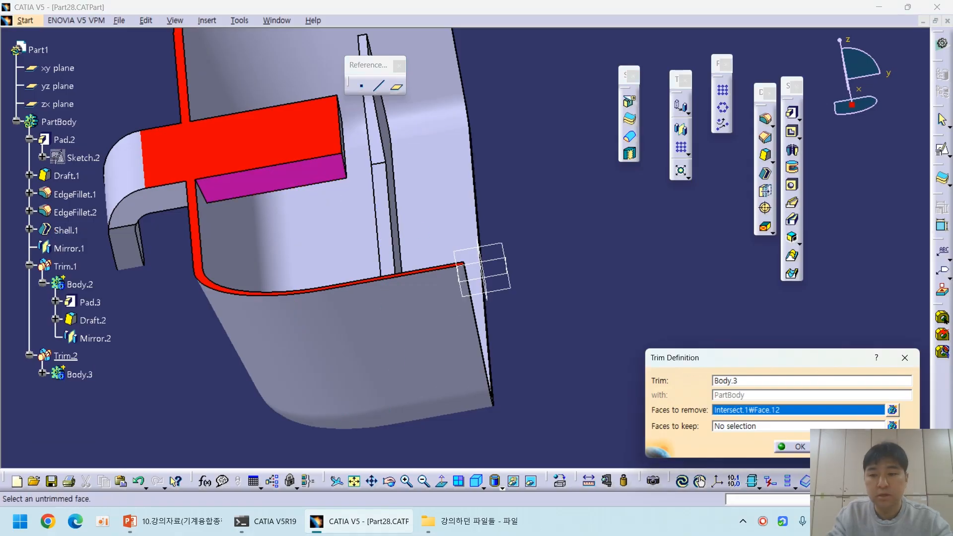
left_click(801, 447)
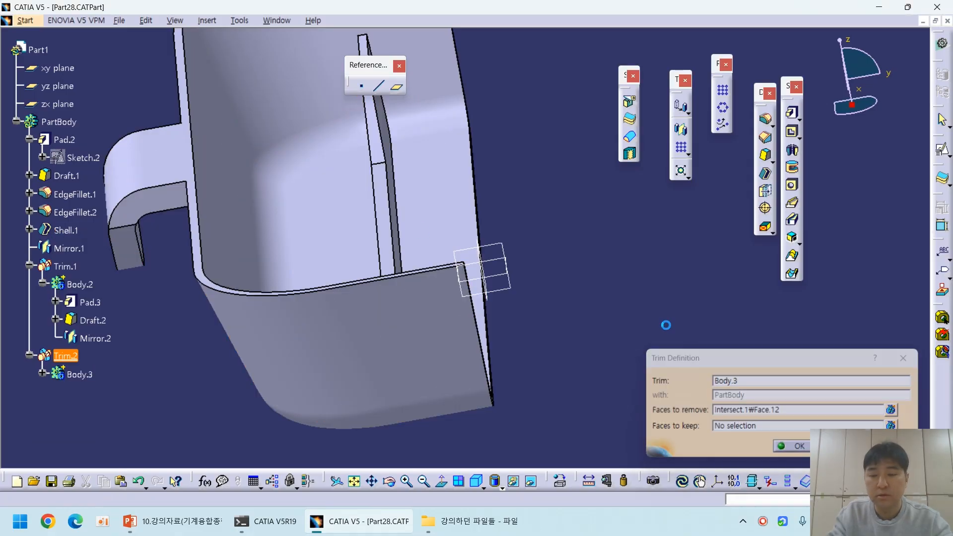
Step: Save the half-tray part with its trimmed handle
middle_click_drag(594, 259, 596, 330)
middle_click_drag(370, 328, 280, 305)
middle_click_drag(436, 347, 417, 353)
left_click(355, 482)
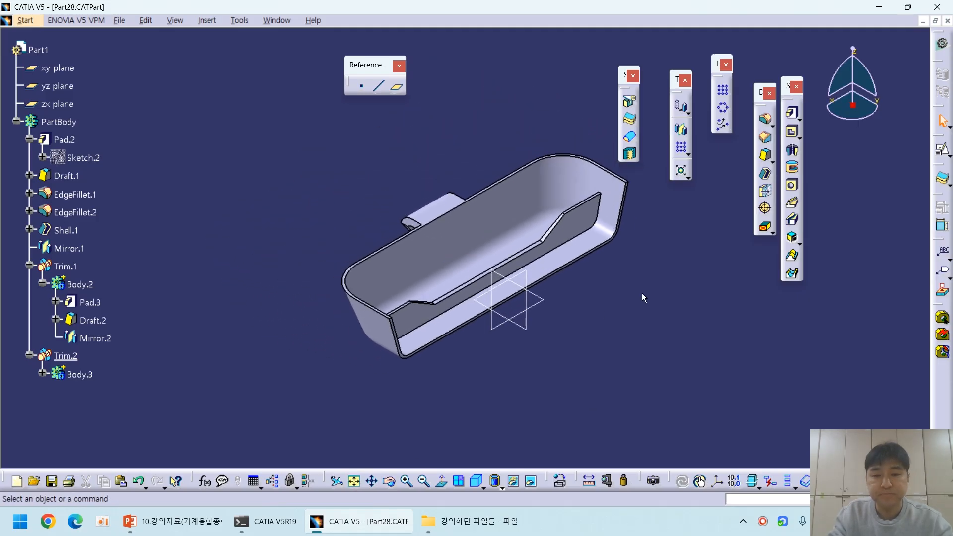
key("ctrl+s")
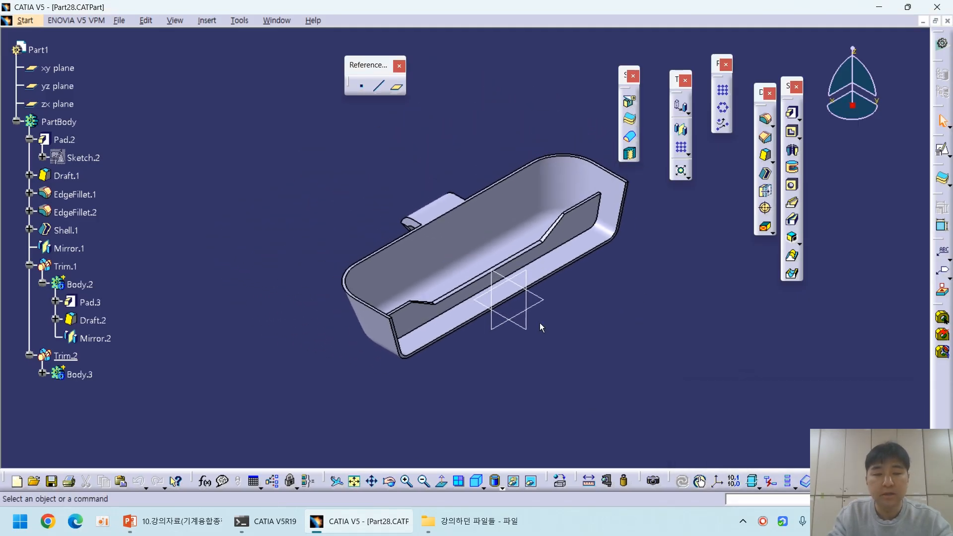
middle_click_drag(550, 323, 482, 184)
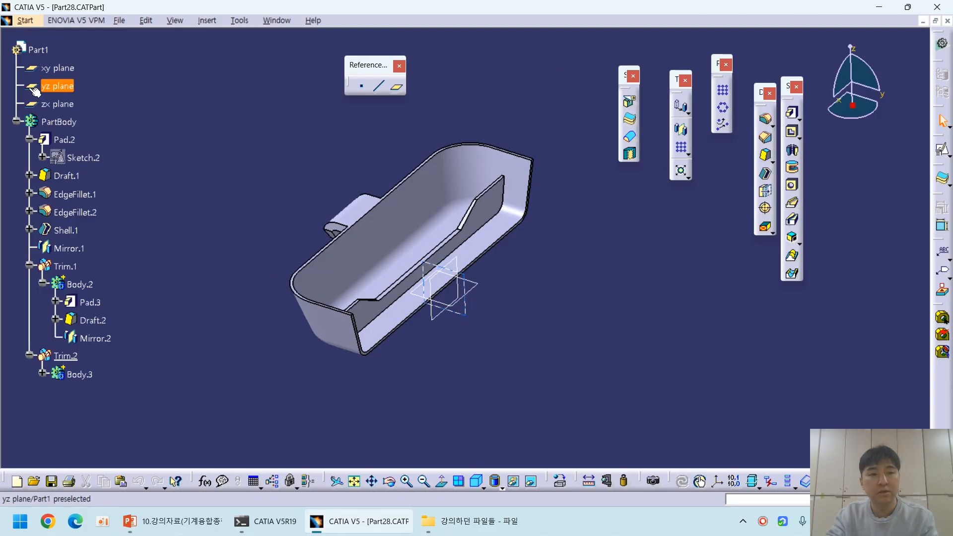
middle_click_drag(328, 205, 375, 343)
left_click(27, 125)
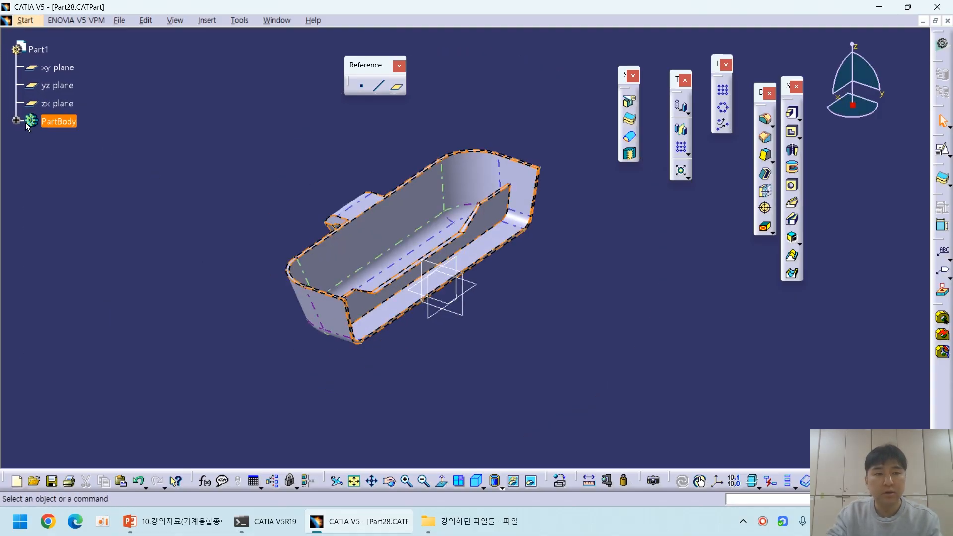
left_click(452, 193)
mouse_move(296, 266)
middle_mouse_down()
mouse_move(500, 206)
mouse_move(341, 245)
mouse_move(297, 266)
middle_mouse_up()
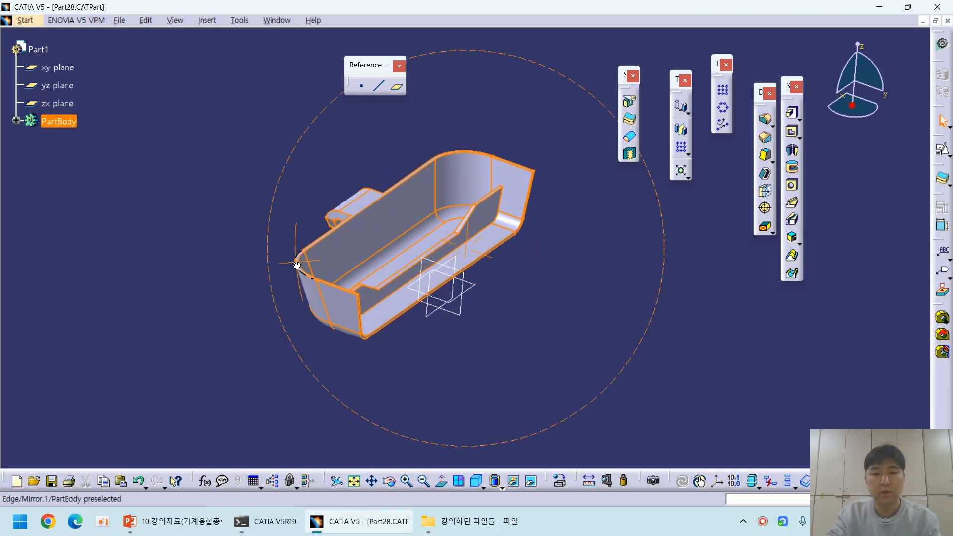
left_click(121, 144)
Step: Collapse the Pad.2 and Draft.1 branches under PartBody and define PartBody as the in-work object
left_click(17, 121)
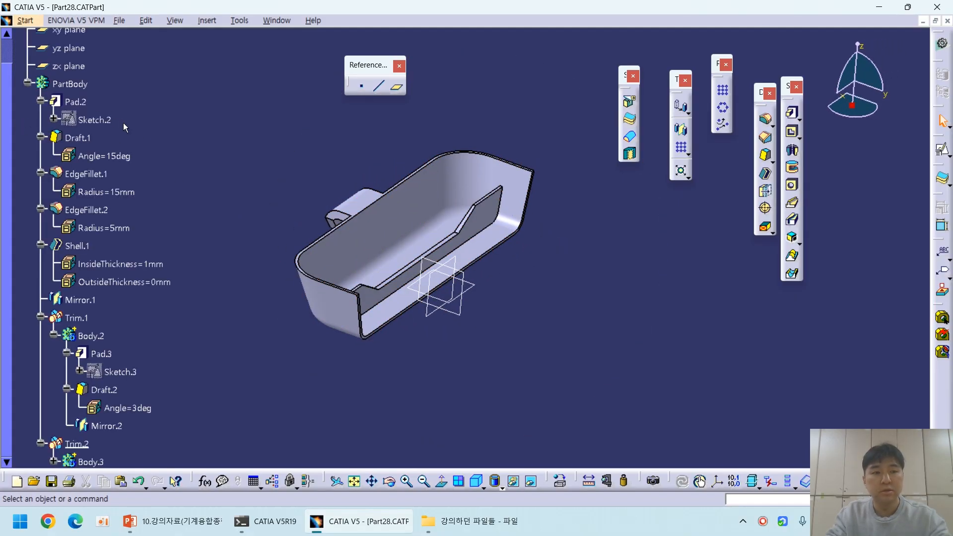
left_click(40, 102)
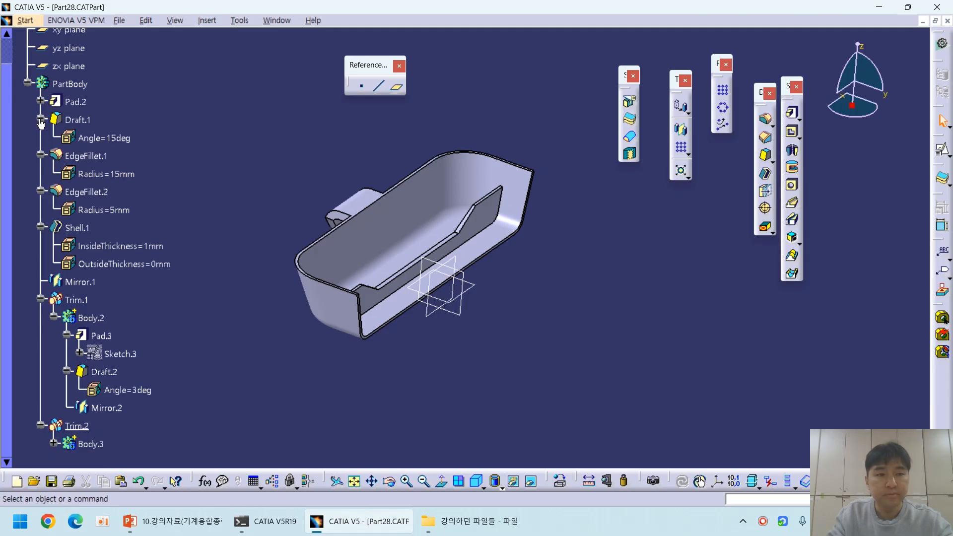
left_click(40, 121)
left_click(76, 87)
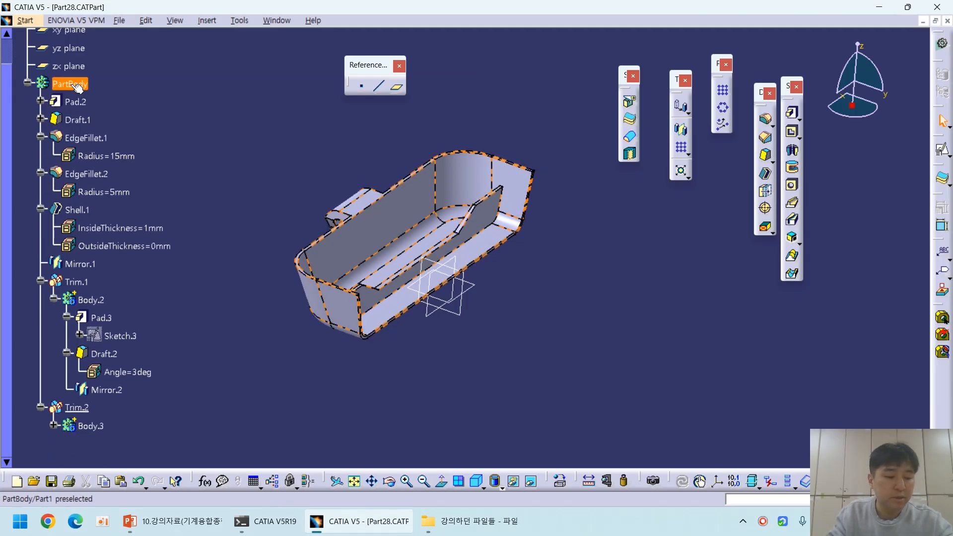
right_click(72, 86)
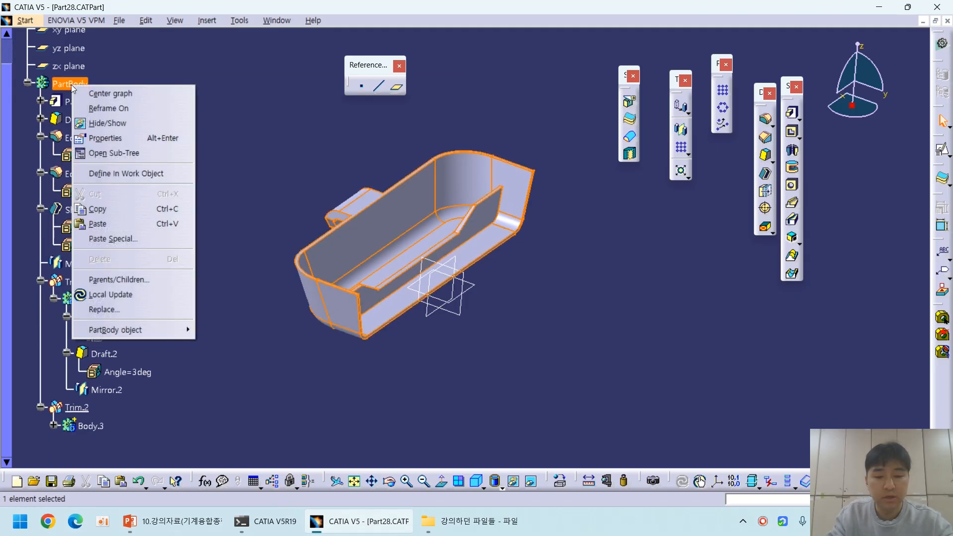
key("Escape")
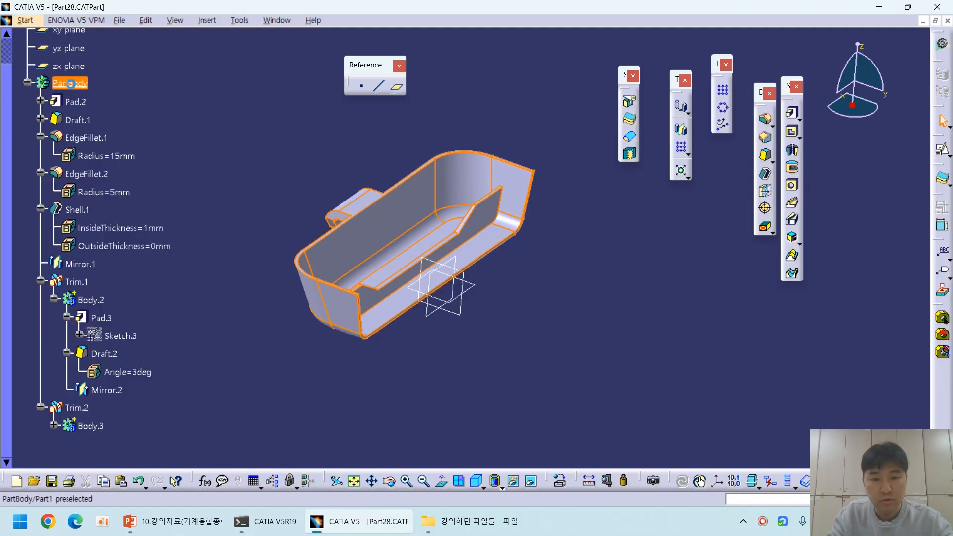
left_click(198, 114)
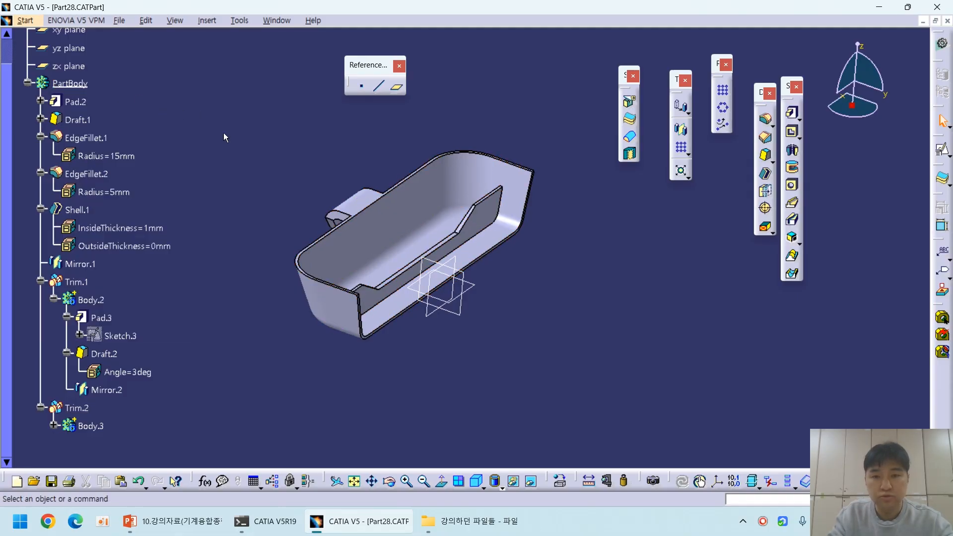
Step: Mirror the current solid about the zx plane to complete the tray
left_click(682, 130)
middle_click_drag(466, 287, 430, 314)
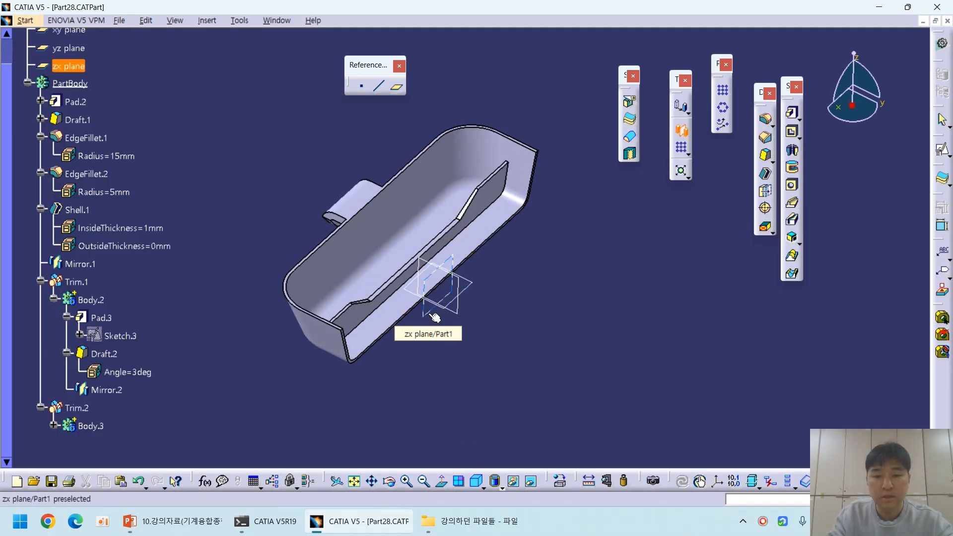
left_click(435, 317)
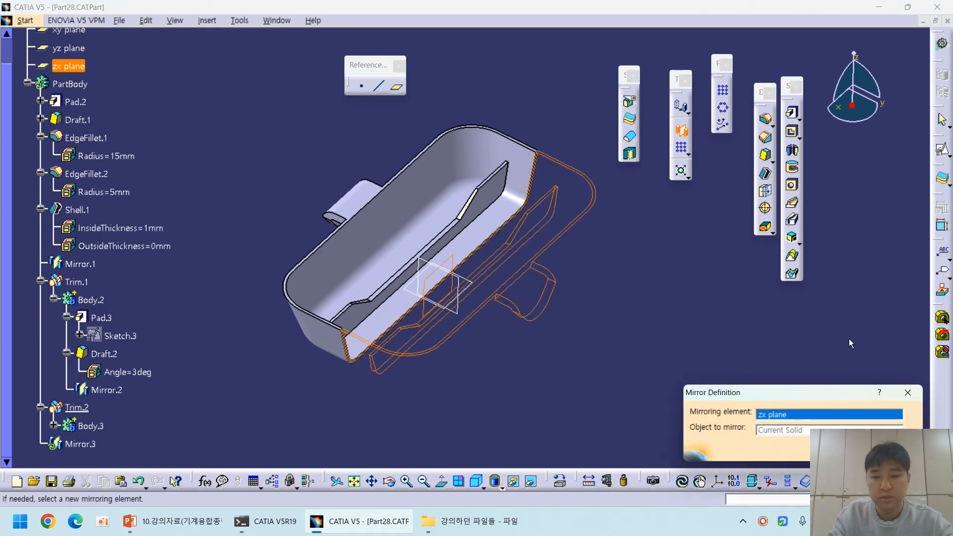
left_click(841, 448)
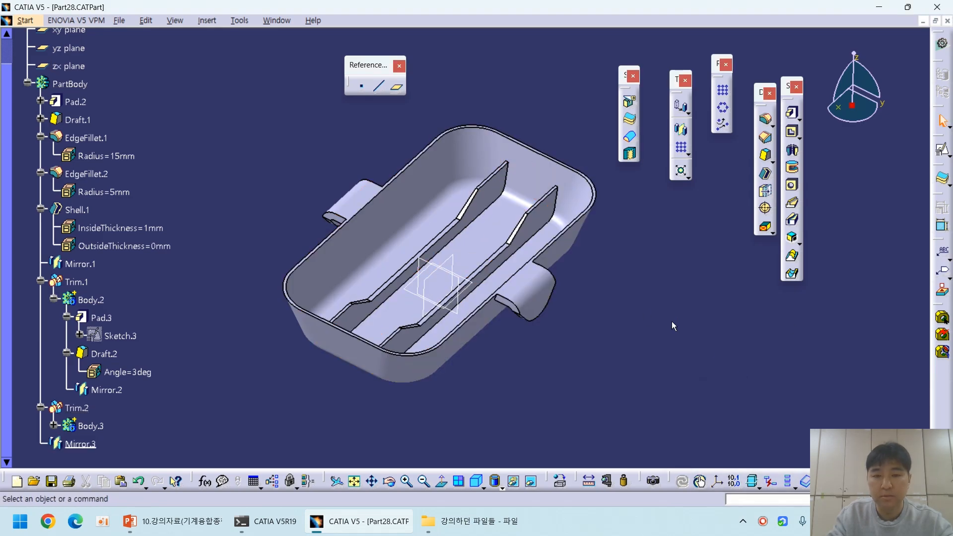
Step: Collapse the PartBody branch and hide the xy, yz and zx planes
left_click(28, 82)
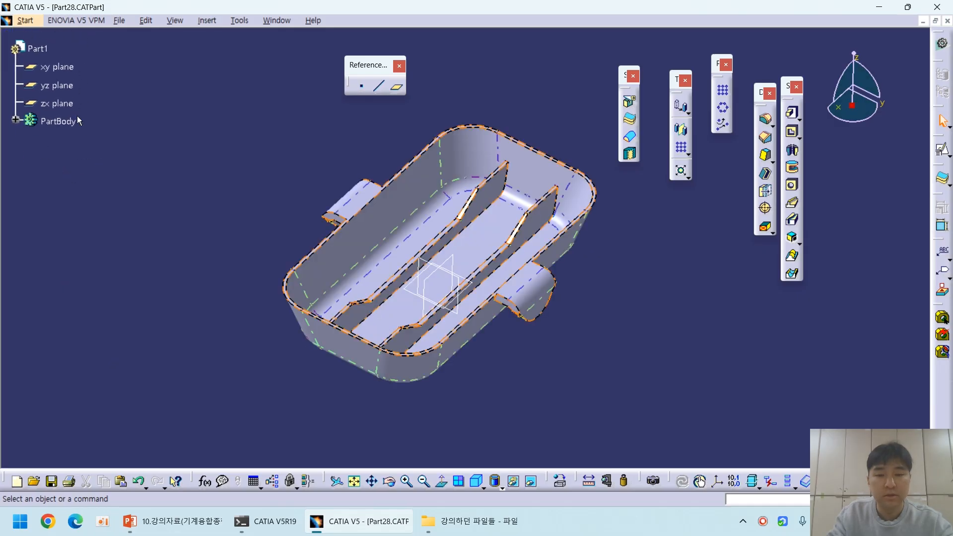
left_click(57, 104)
left_click(66, 68, "shift")
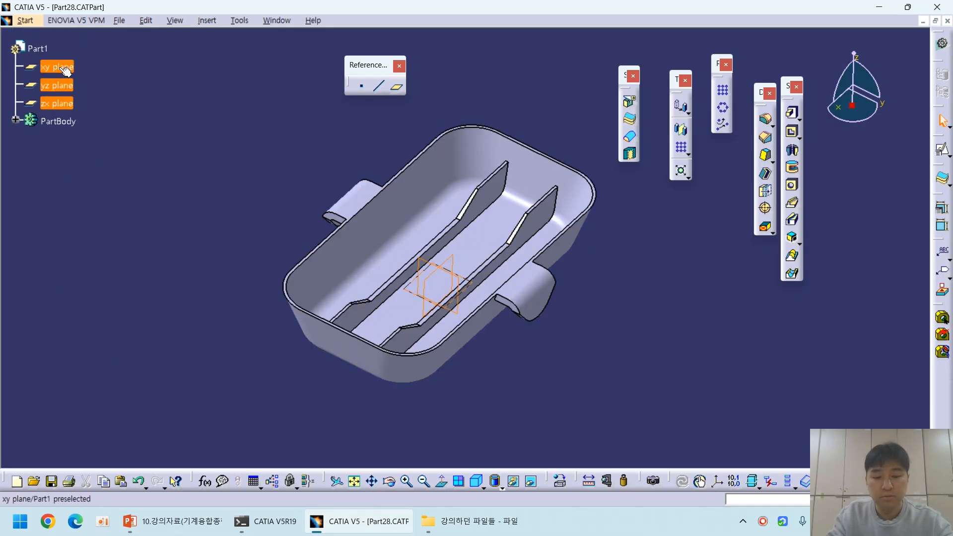
right_click(66, 71)
left_click(85, 104)
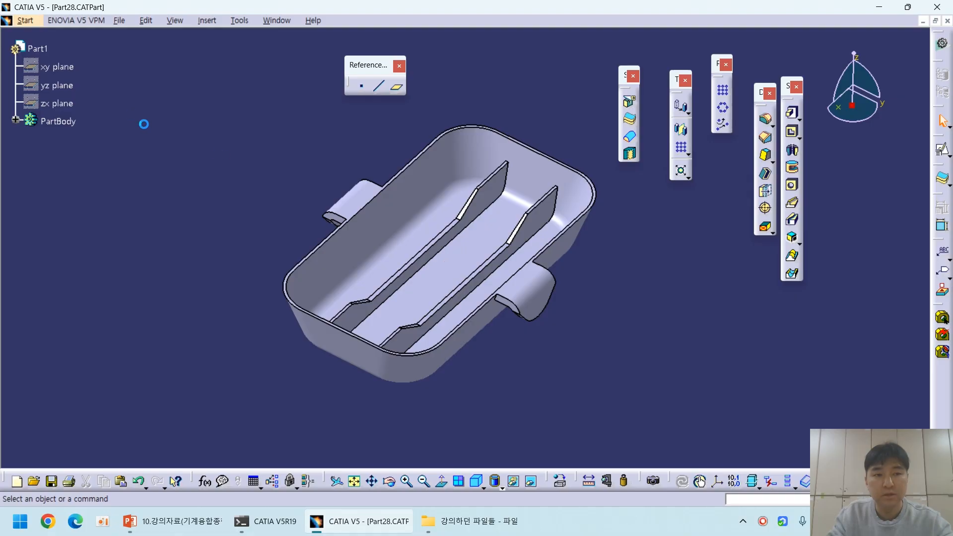
Step: Save the completed tray part
left_click(479, 481)
left_click(355, 483)
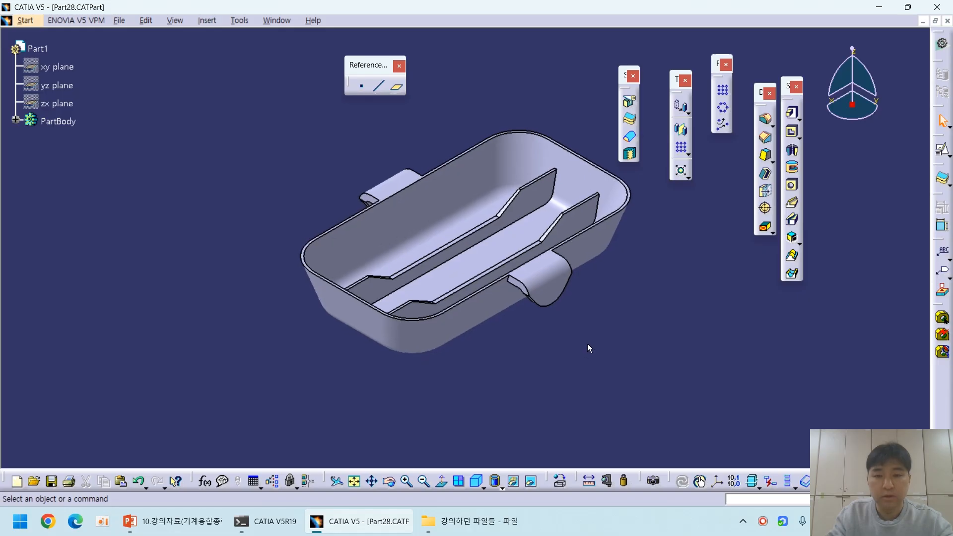
key("ctrl+s")
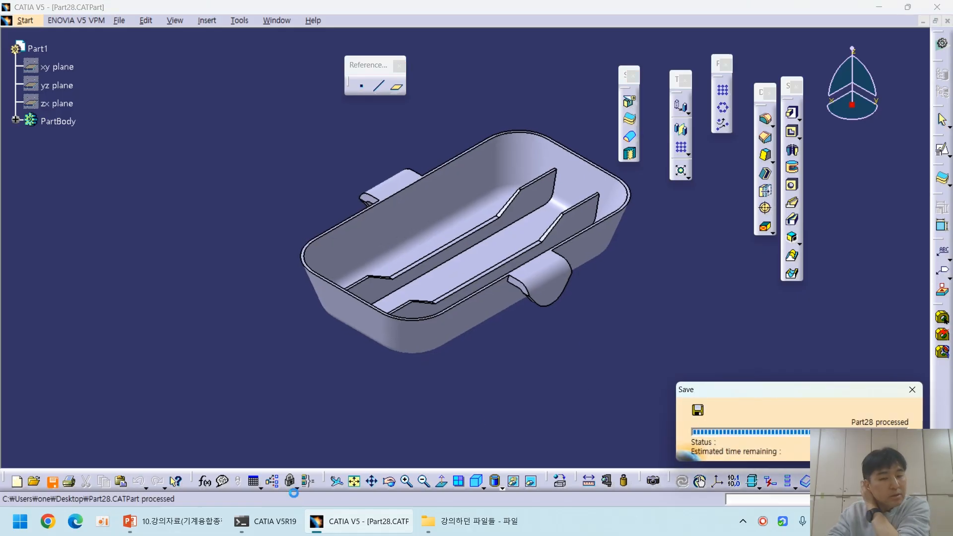
Step: Check the tray against the assignment 28 drawing in PowerPoint and close the Part28 document in CATIA
key("alt+Tab")
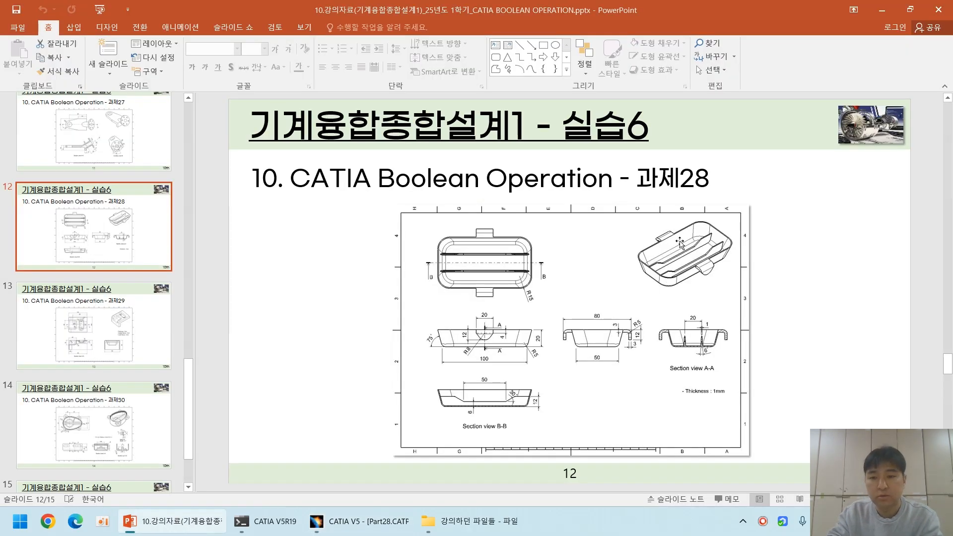
left_click(359, 522)
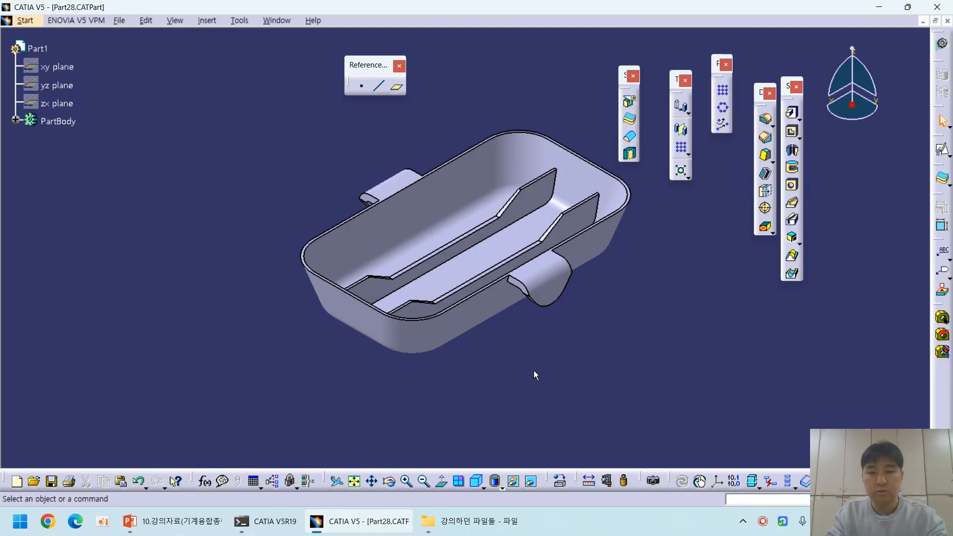
left_click(948, 20)
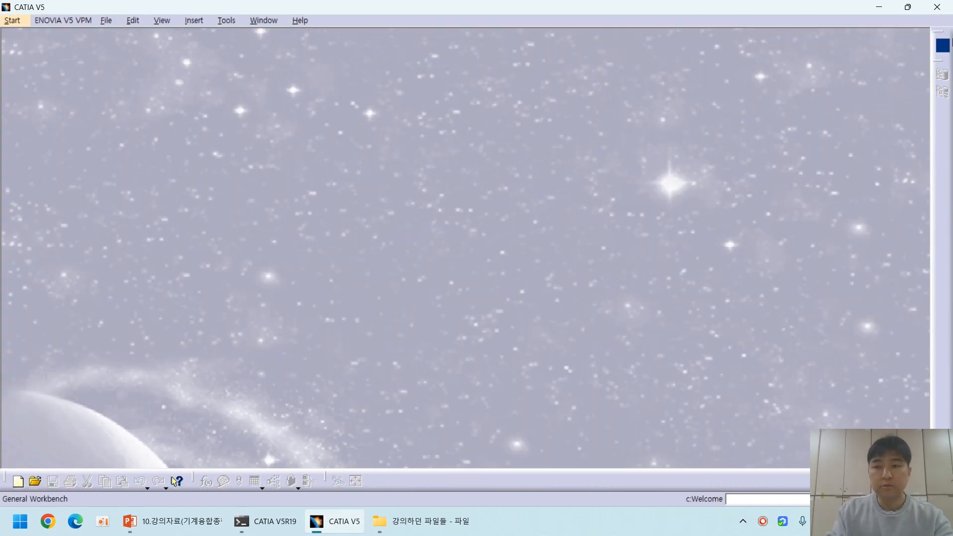
Step: Create a new Part Design part saved as Part29 and bring up the drawing slides in PowerPoint
left_click(943, 50)
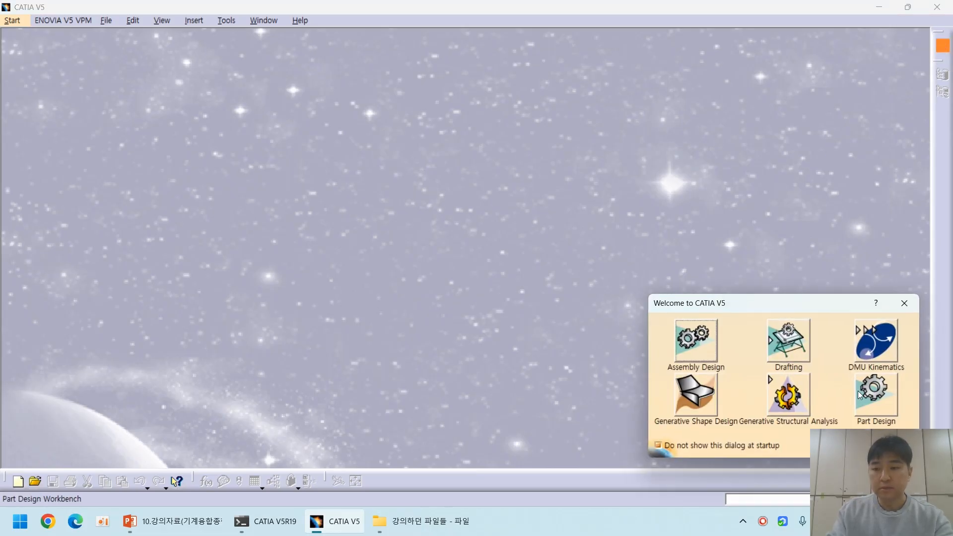
left_click(874, 395)
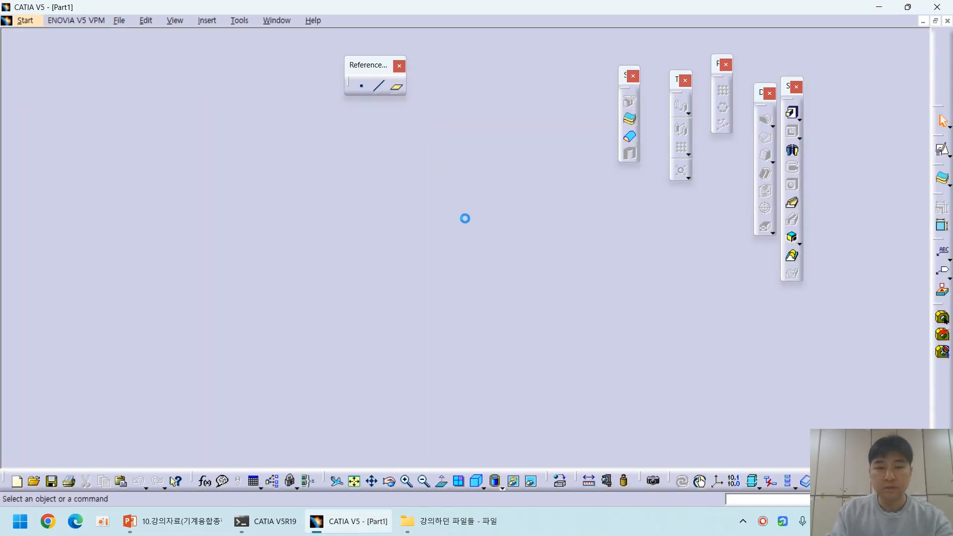
key("ctrl+s")
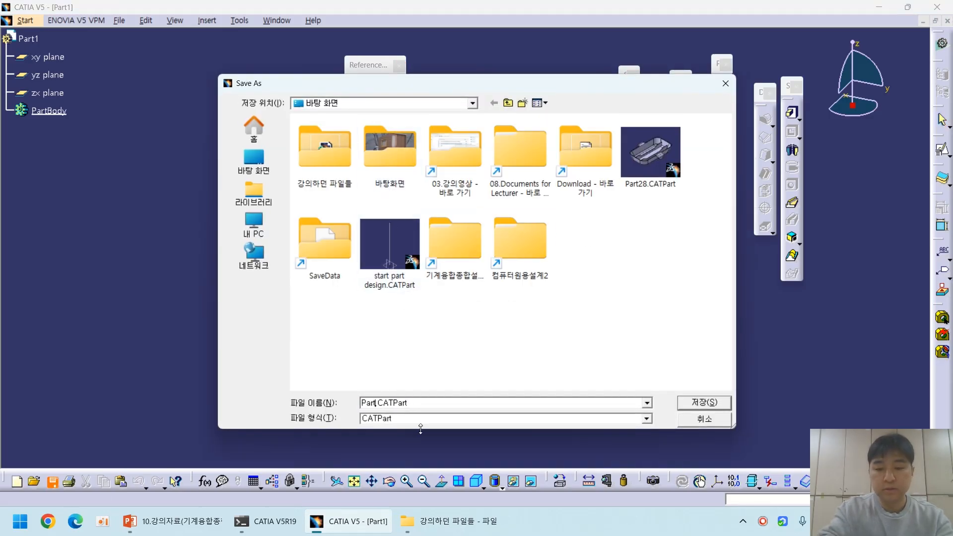
type("Part29")
key("Return")
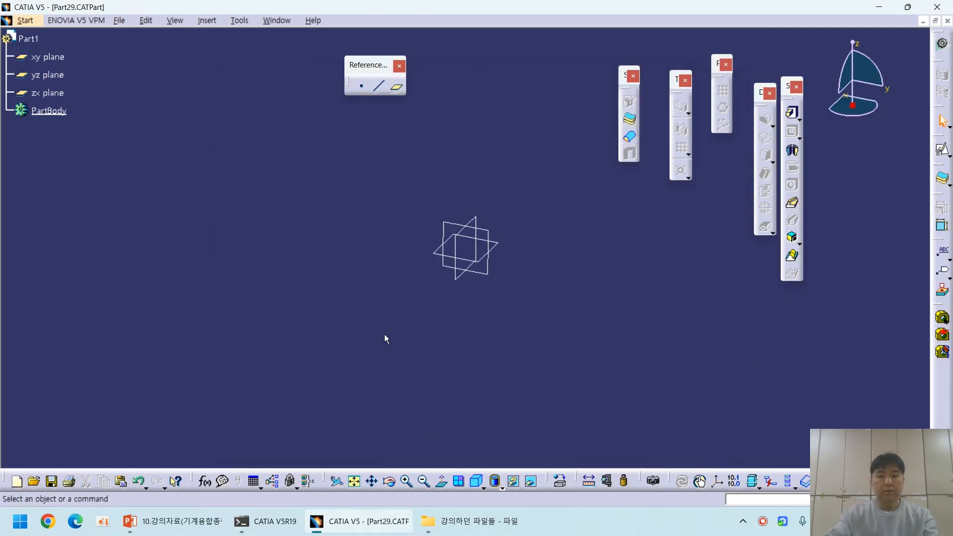
key("alt+Tab")
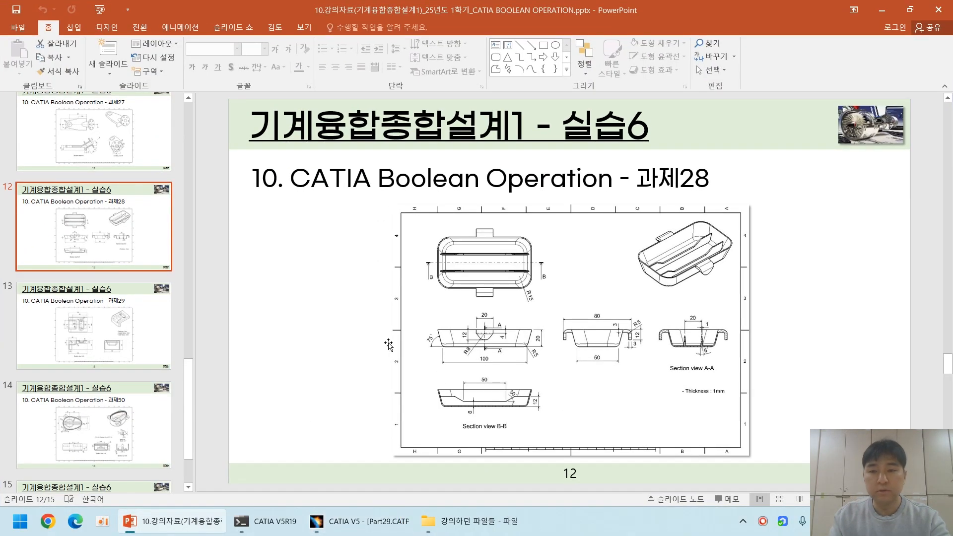
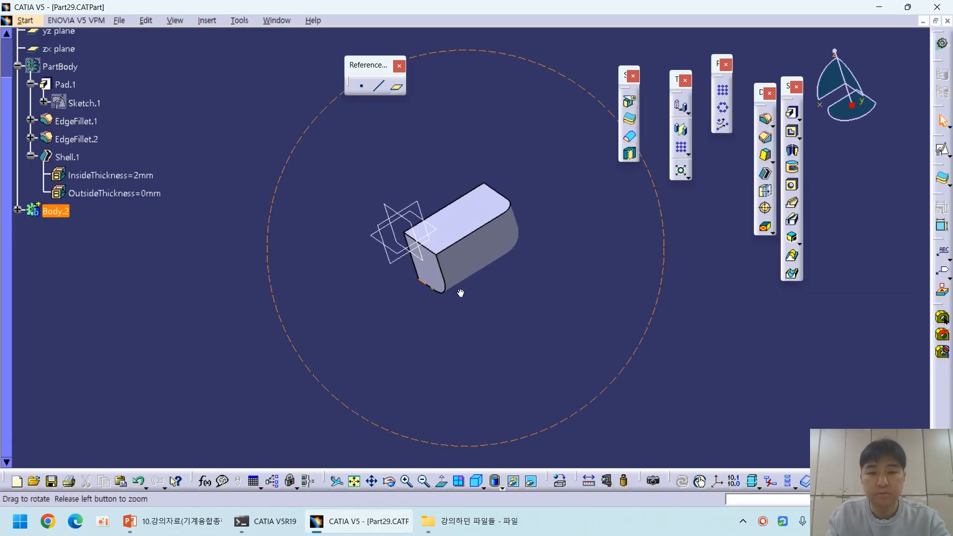
Step: Check the assignment 29 drawing in PowerPoint, and in CATIA shell Body.2 with 2 mm inside thickness, removing its three flat faces on the open side
left_click(174, 522)
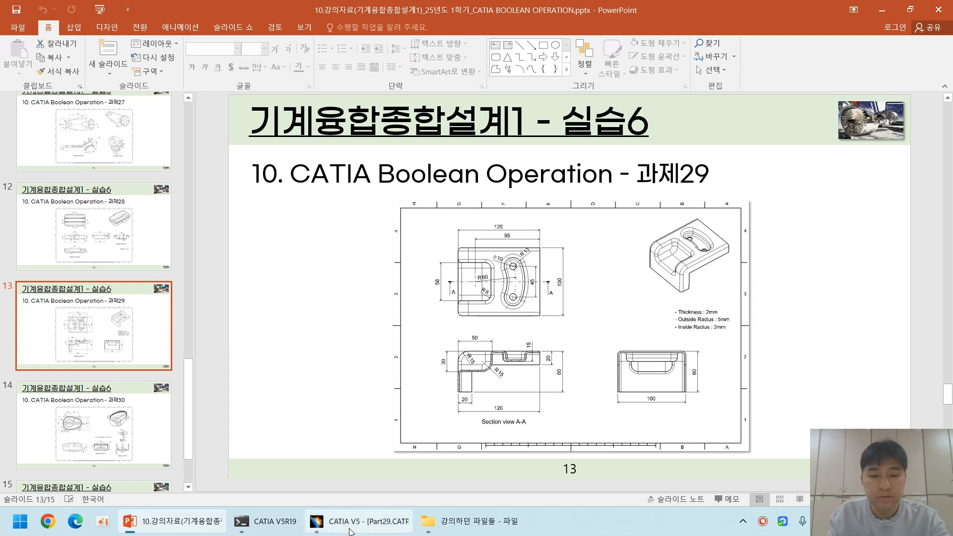
left_click(365, 521)
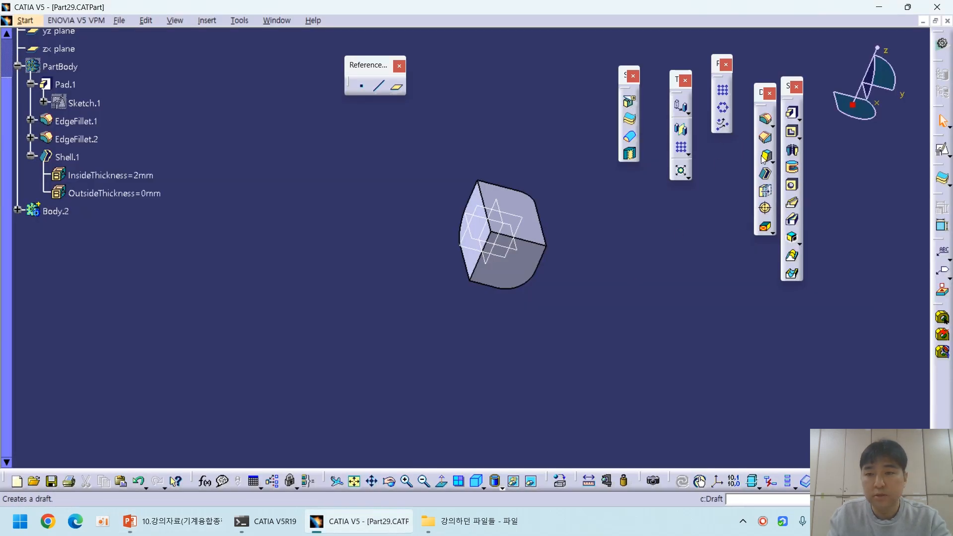
left_click(765, 173)
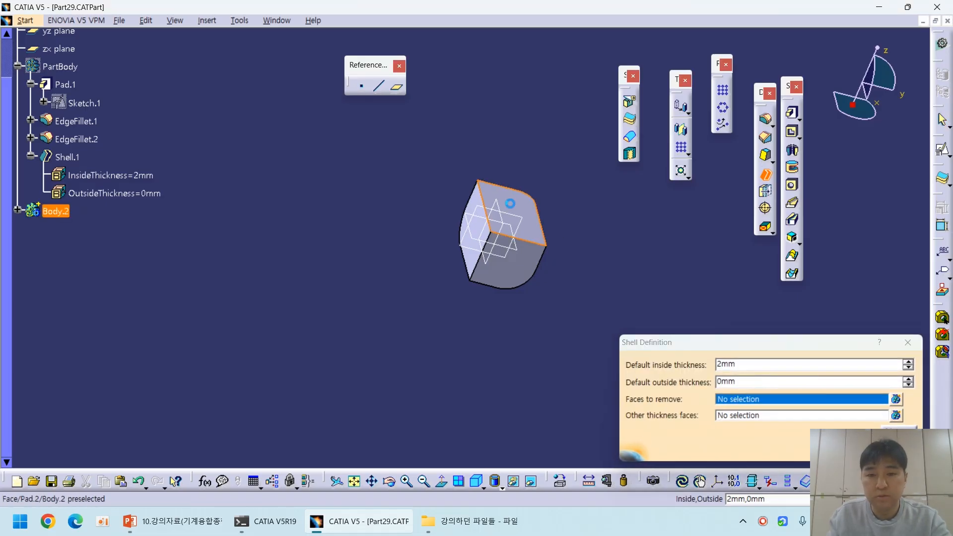
left_click(534, 213)
left_click(480, 234)
left_click(519, 279)
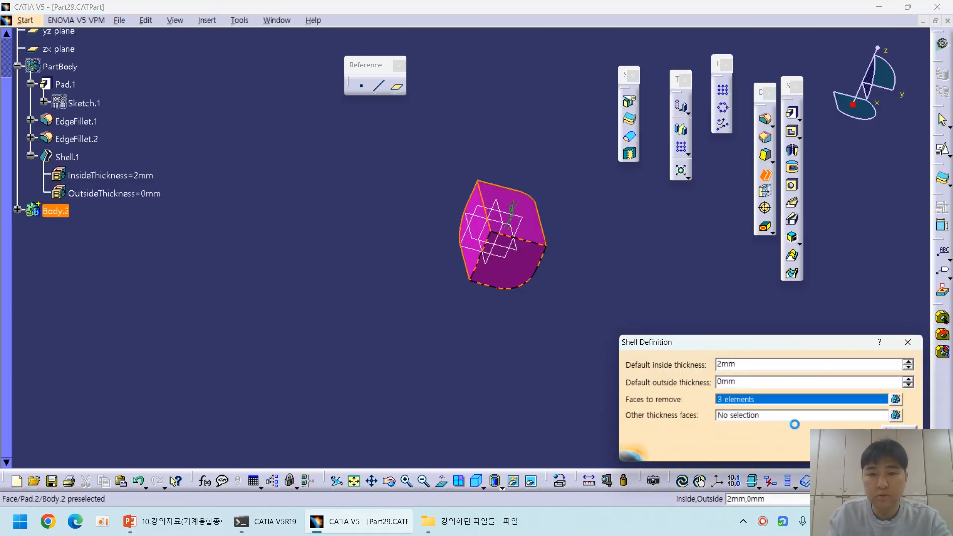
left_click(844, 450)
middle_click_drag(570, 343, 316, 324)
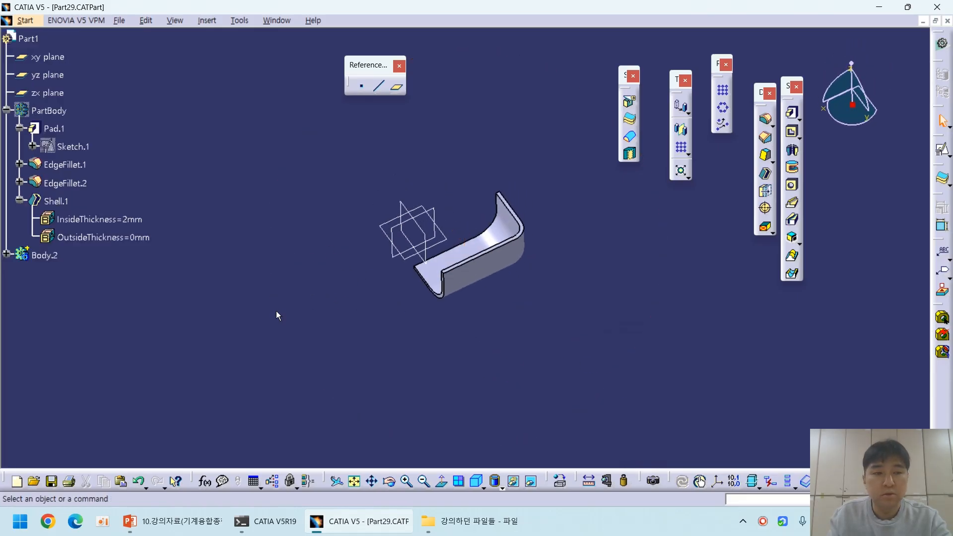
Step: Show the hidden PartBody together with Body.2 and compare both with the assignment 29 drawing in PowerPoint
right_click(52, 110)
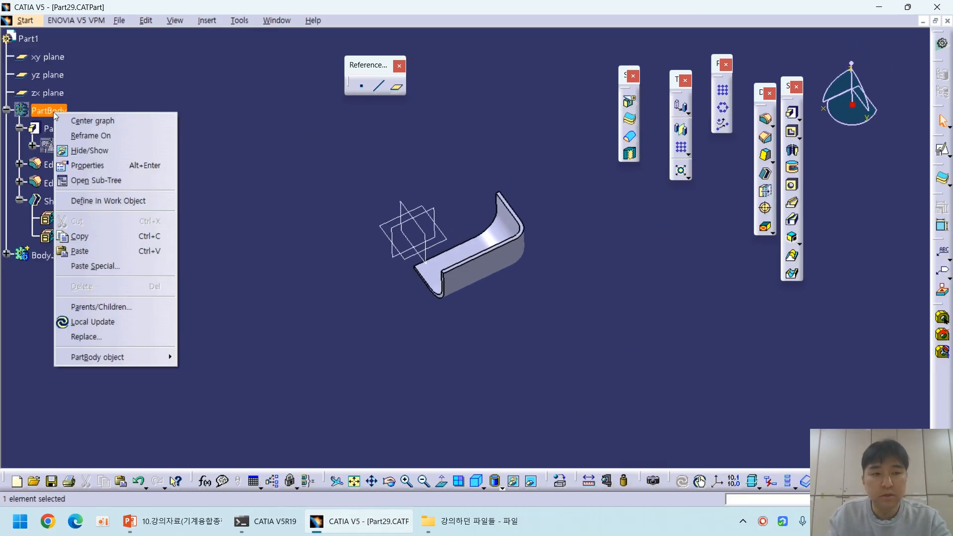
left_click(90, 150)
middle_click_drag(264, 274, 442, 164)
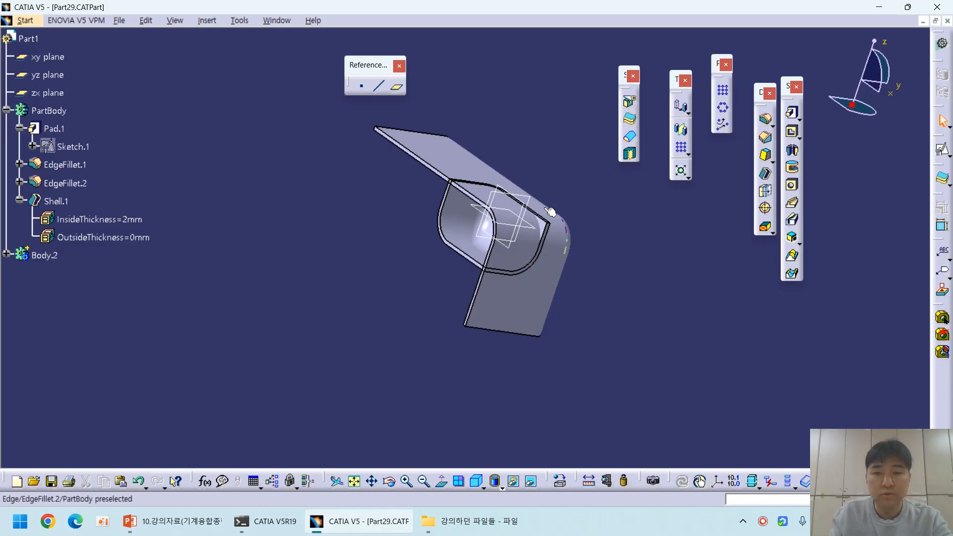
left_click(174, 521)
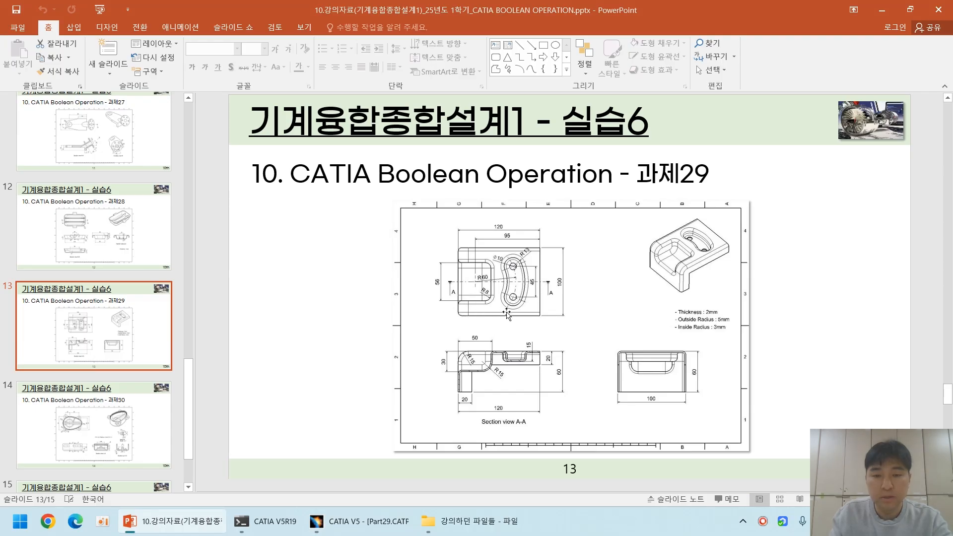
left_click(359, 522)
Step: Set up a Union Trim of Body.2 with the PartBody, choosing the rounded corner face across the pocket opening for removal, and preview it
middle_click_drag(645, 330, 414, 343)
left_click(43, 257)
right_click(43, 257)
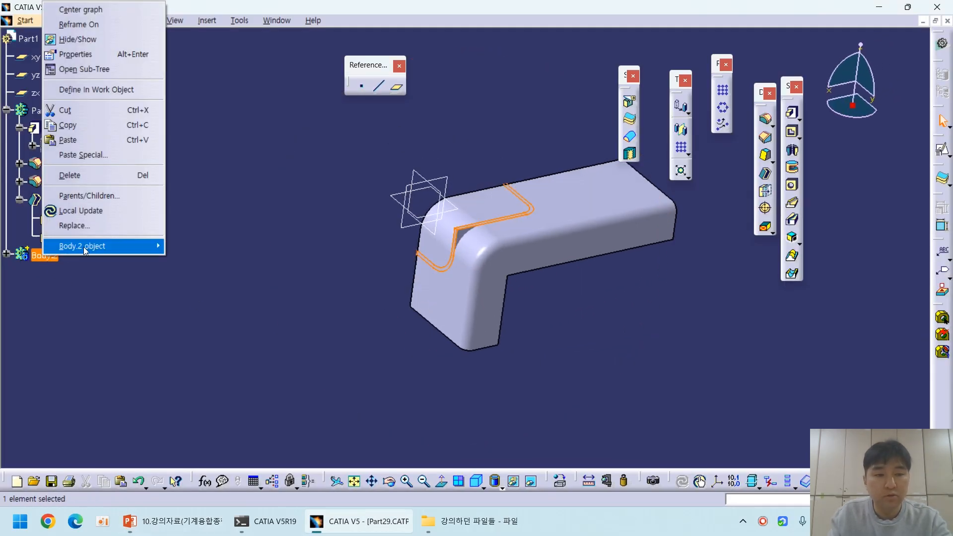
mouse_move(83, 246)
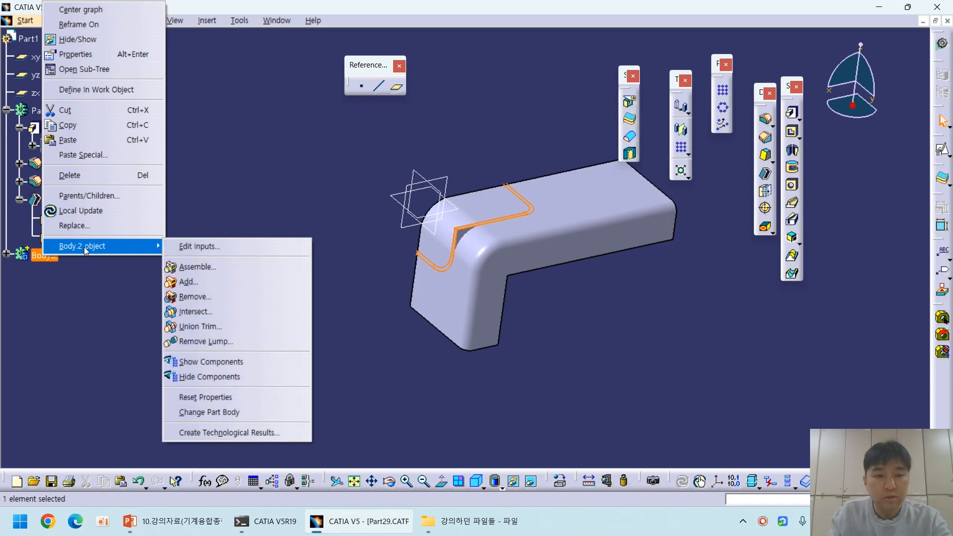
left_click(219, 328)
middle_click_drag(347, 336, 632, 369)
left_click(750, 411)
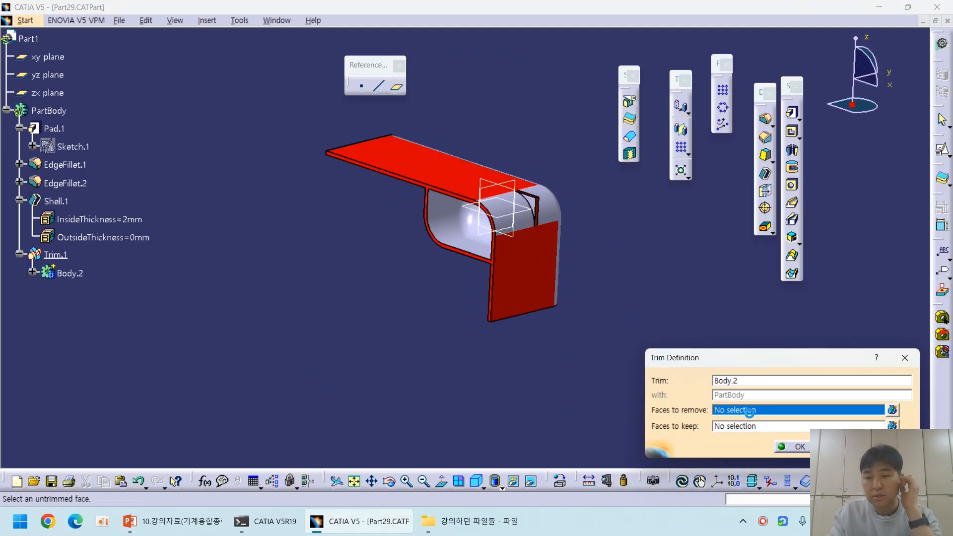
middle_click_drag(535, 312, 507, 295)
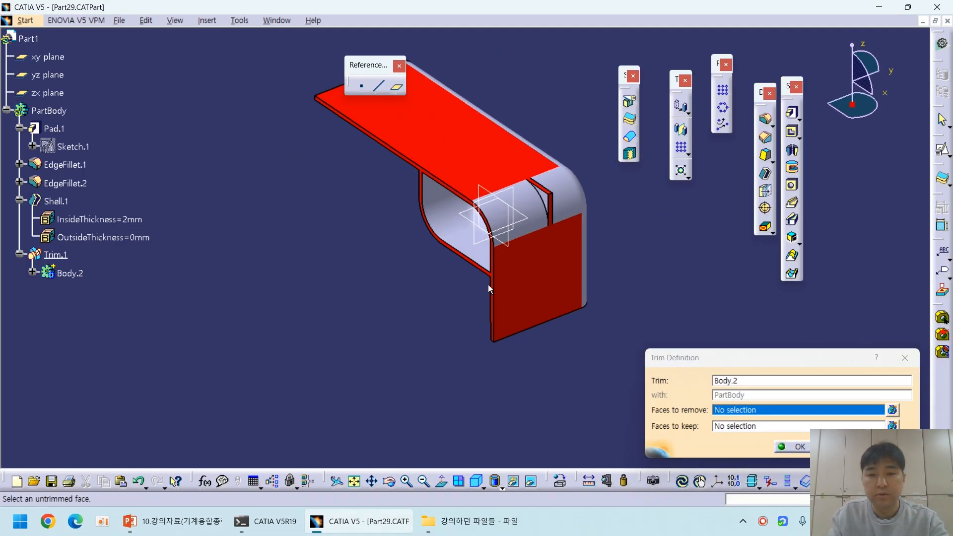
left_click(527, 201)
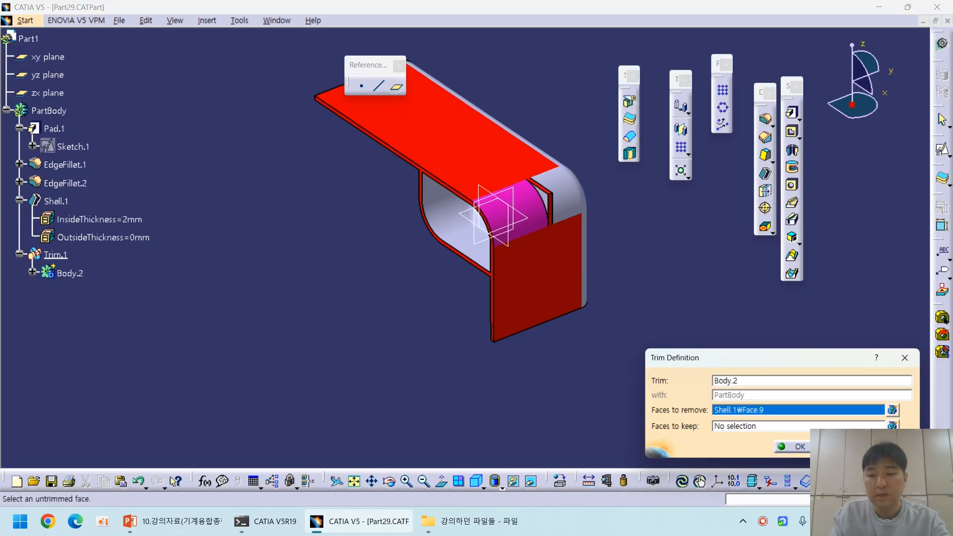
left_click(890, 447)
Step: Add the leftover corner sliver projecting beside the pocket to the faces to remove and complete the Union Trim
mouse_move(484, 327)
middle_mouse_down()
mouse_move(428, 295)
mouse_move(365, 294)
mouse_move(427, 335)
mouse_move(473, 156)
middle_mouse_up()
left_click(736, 410)
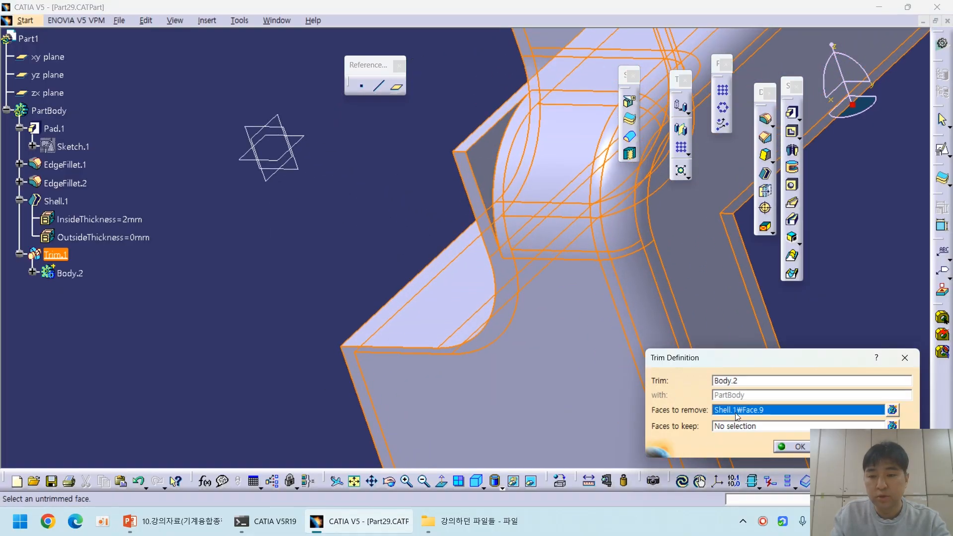
left_click(584, 226)
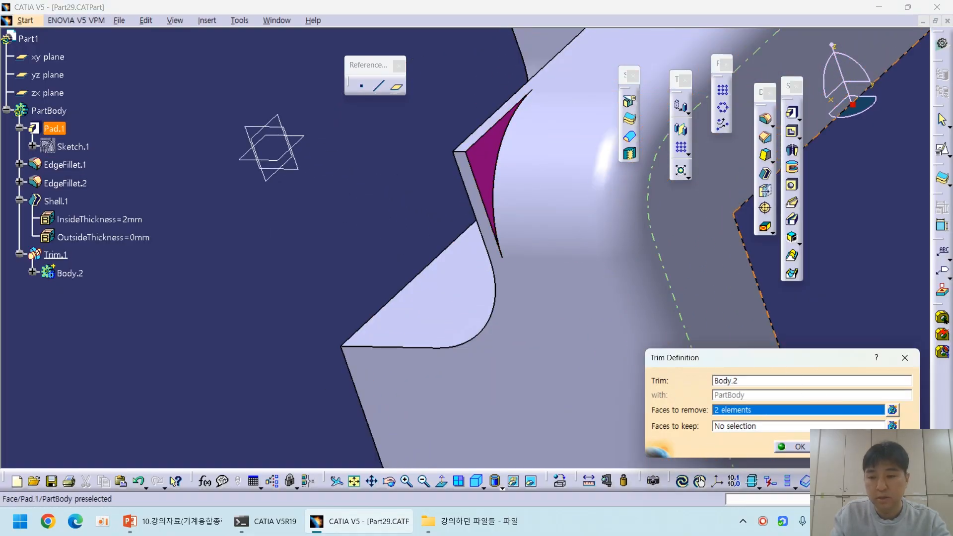
middle_click_drag(584, 226, 555, 386)
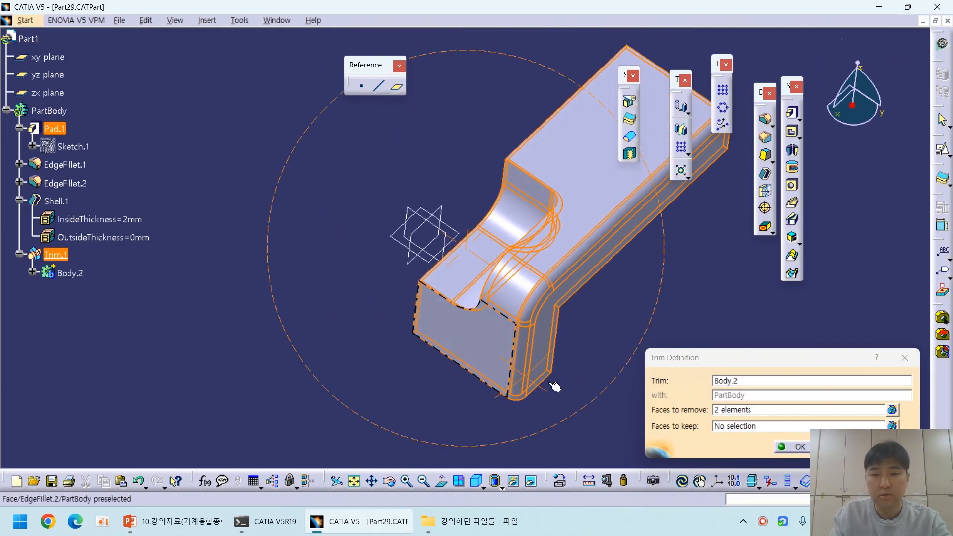
left_click(793, 447)
middle_click_drag(602, 324, 555, 201)
middle_click_drag(496, 265, 451, 237)
middle_click_drag(308, 217, 711, 324)
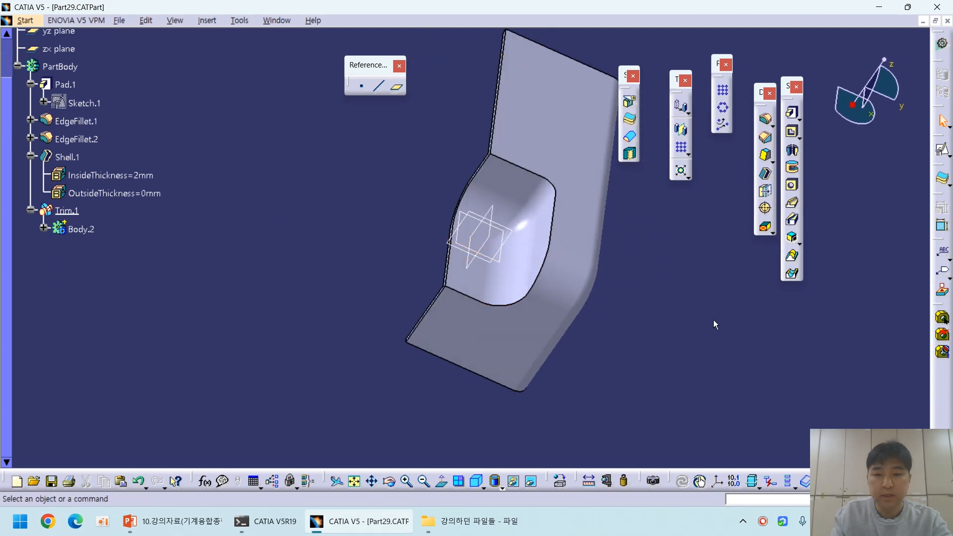
Step: Check the assignment 29 drawing full screen in PowerPoint, and in CATIA fillet the pocket's rim on the outer side with a 5 mm radius
left_click(193, 524)
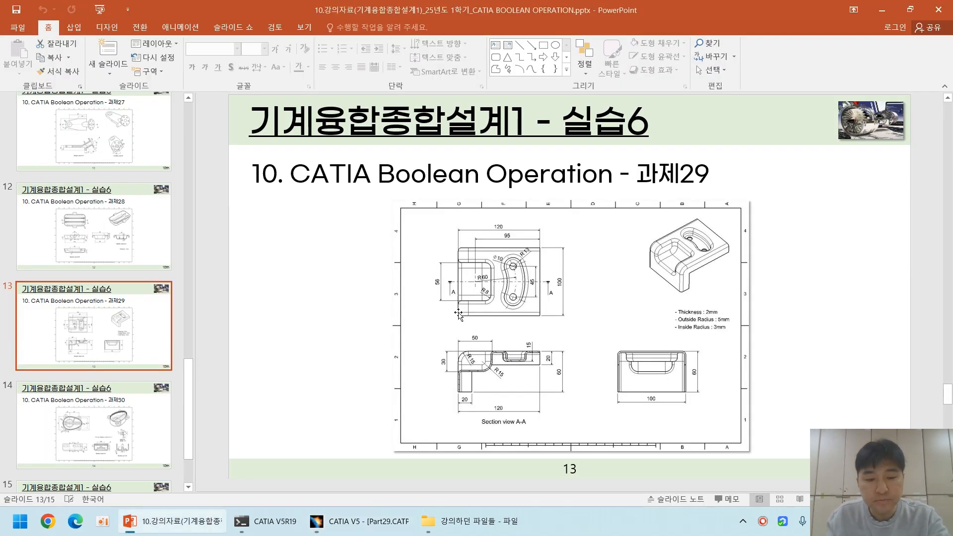
key("shift+F5")
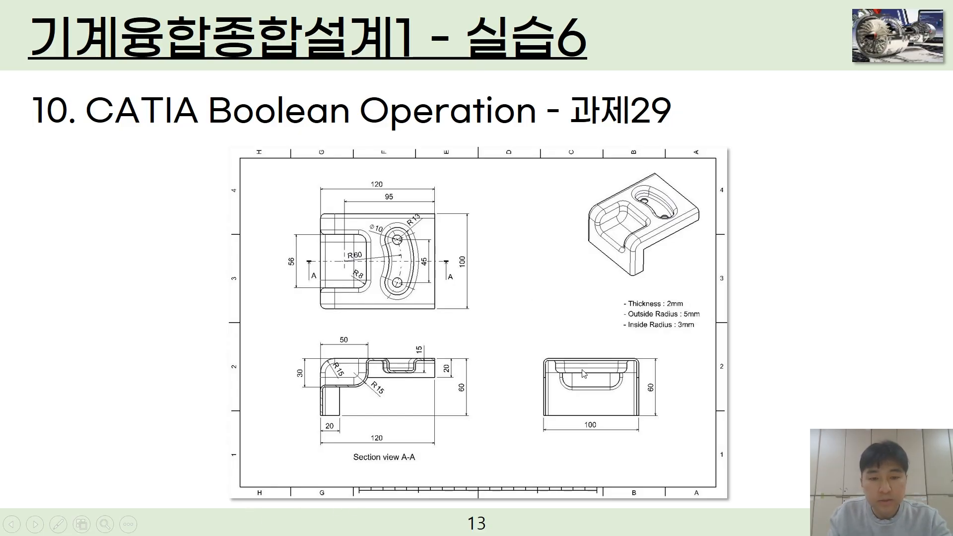
key("Escape")
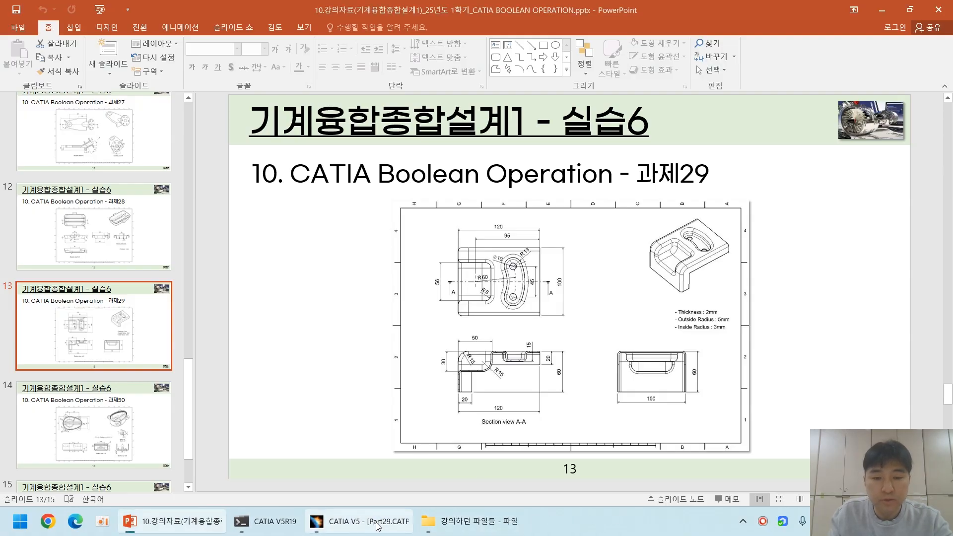
left_click(360, 522)
middle_click_drag(672, 374, 660, 266)
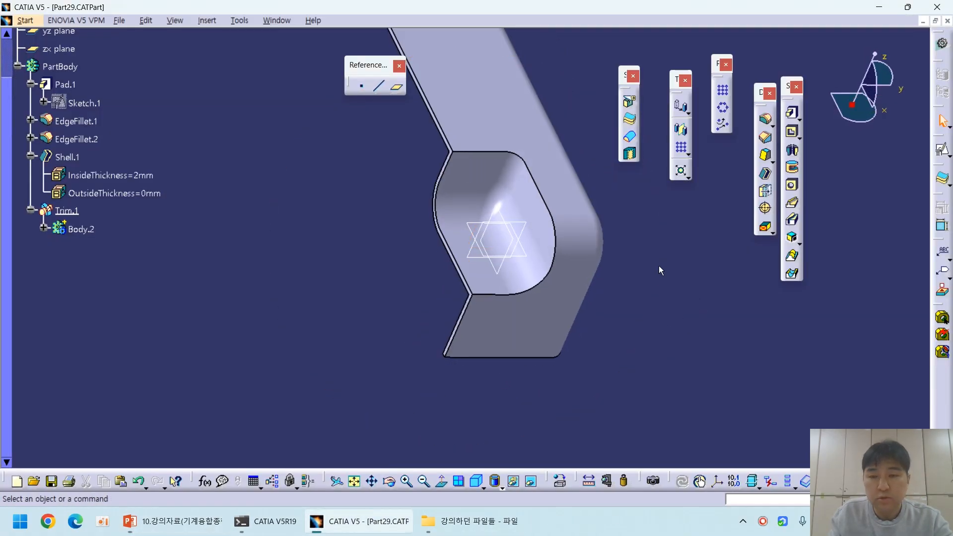
left_click(765, 120)
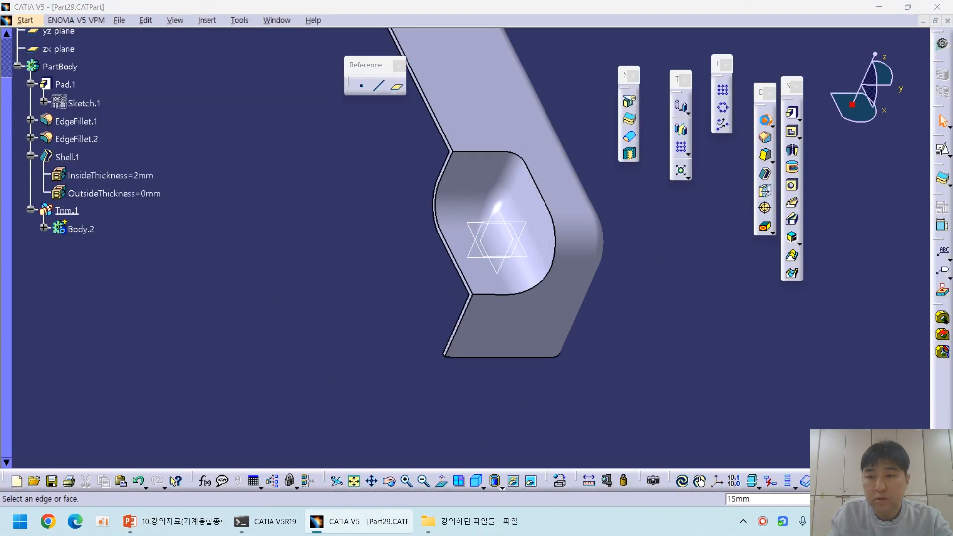
middle_click_drag(598, 208, 556, 232)
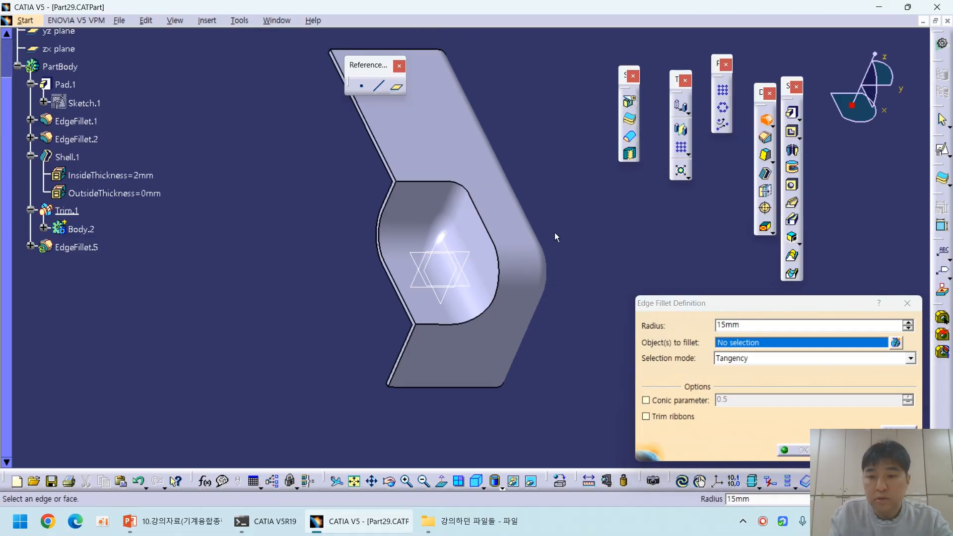
left_click(486, 224)
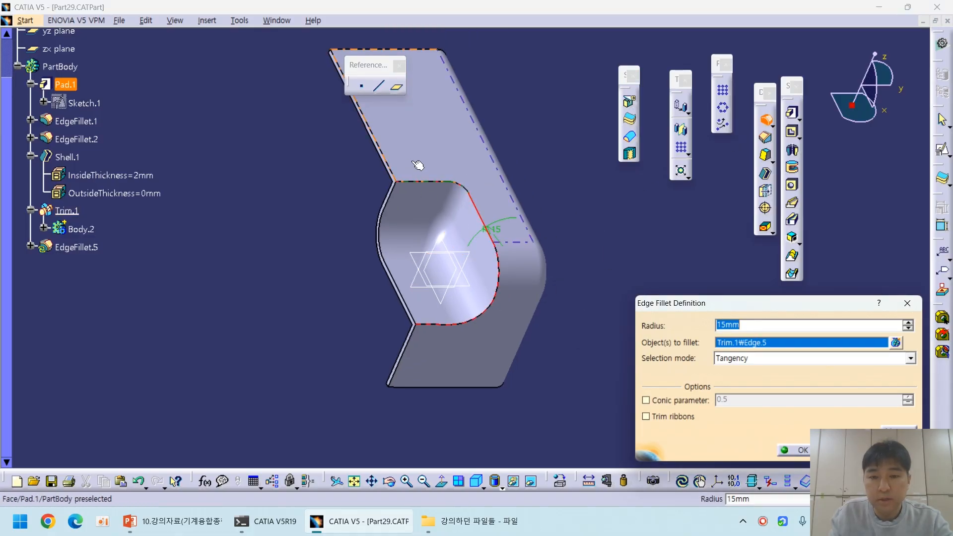
type("5")
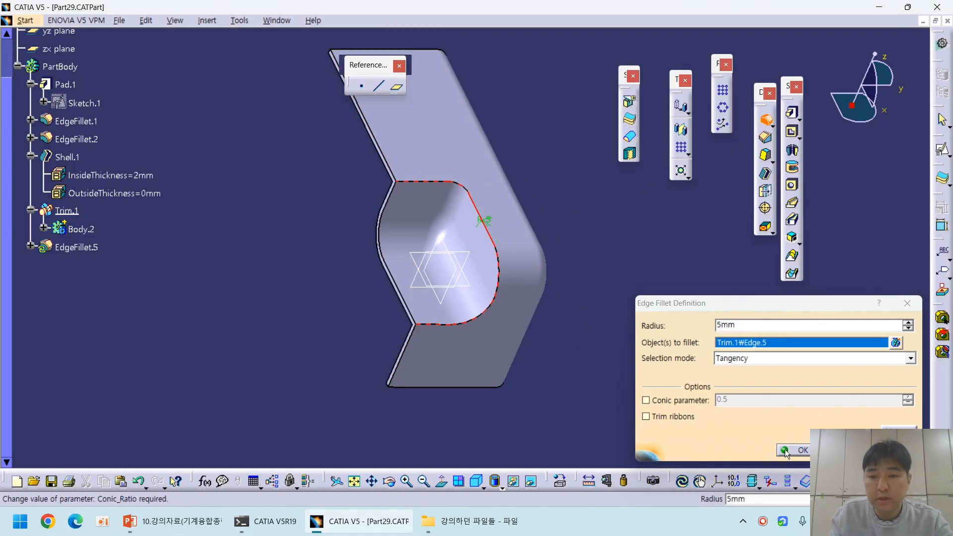
left_click(797, 450)
middle_click_drag(645, 371, 571, 164)
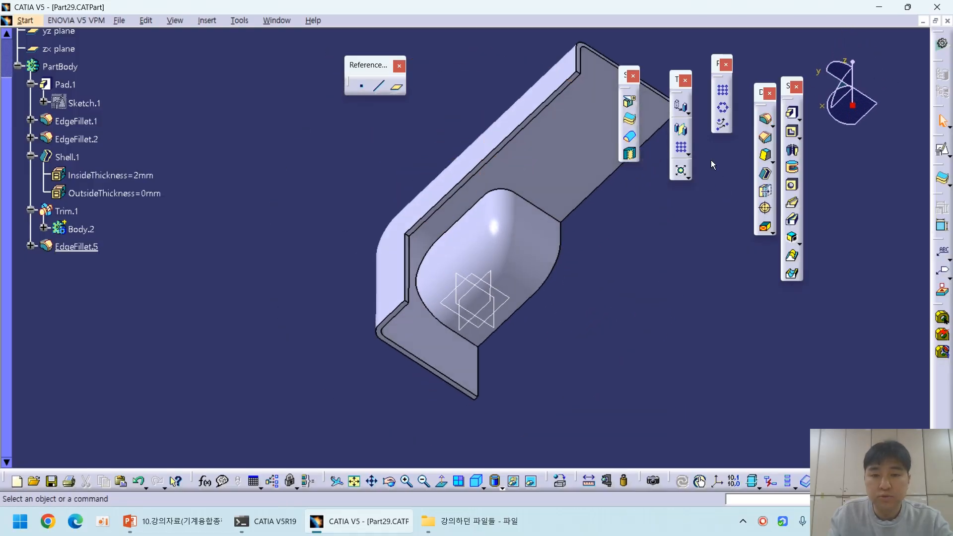
Step: Fillet the matching pocket edge on the inner side of the shell with tangency selection and inspect the wall section
left_click(768, 126)
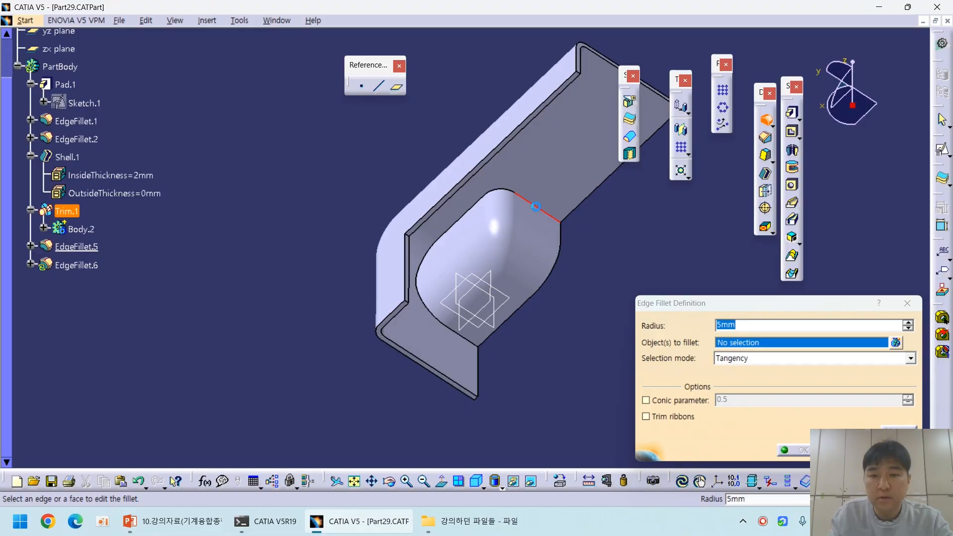
left_click(539, 206)
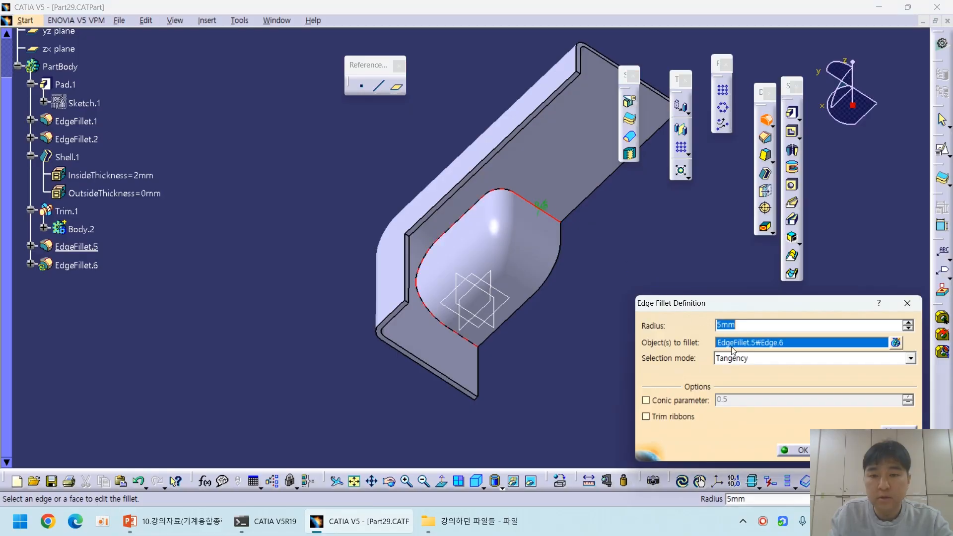
left_click(803, 450)
middle_click_drag(426, 256, 456, 241)
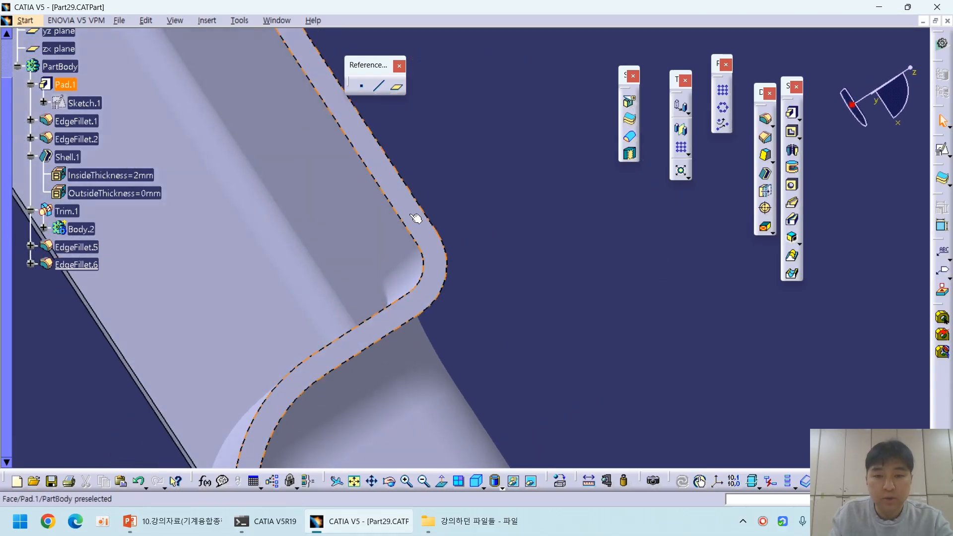
middle_click_drag(416, 226, 392, 226)
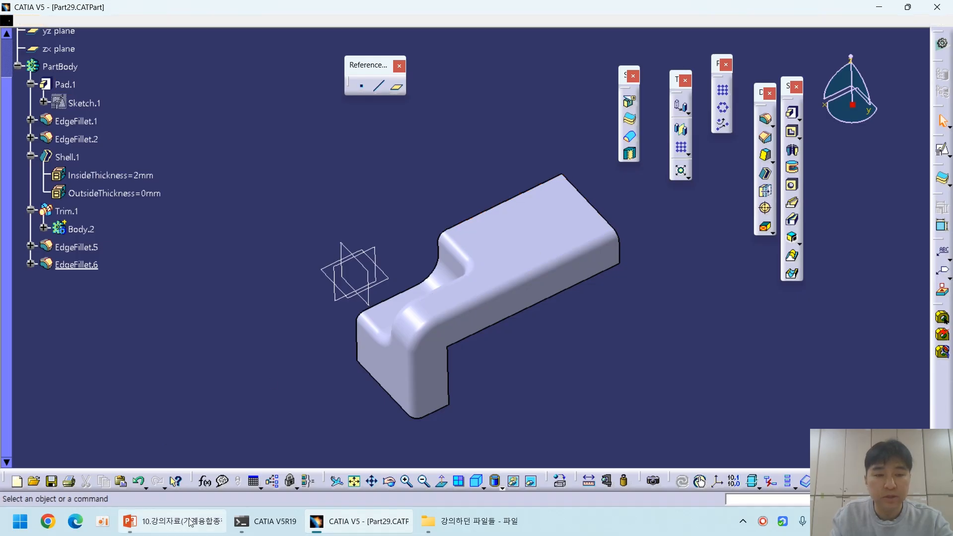
Step: Check the curved slot's dimensions on the assignment 29 drawing full screen in PowerPoint and return to CATIA
left_click(174, 521)
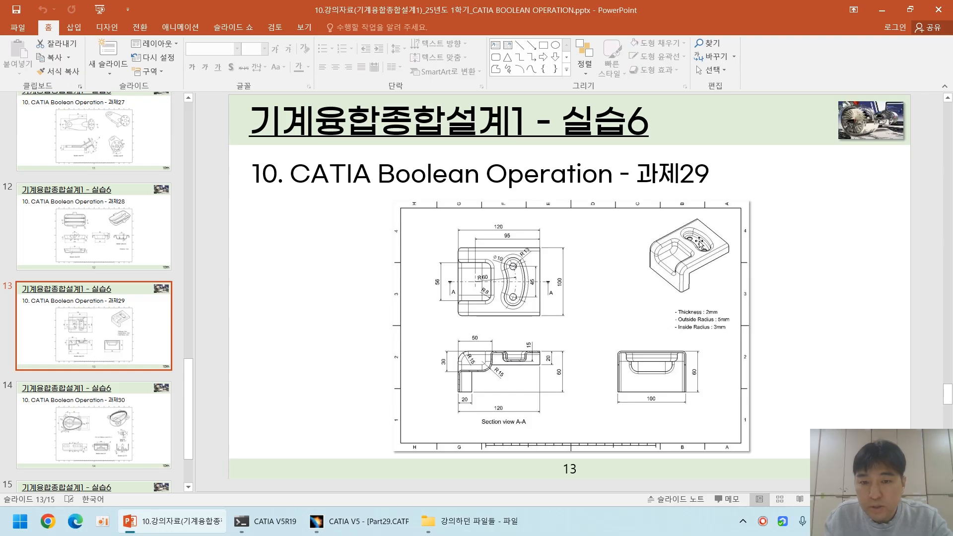
key("shift+F5")
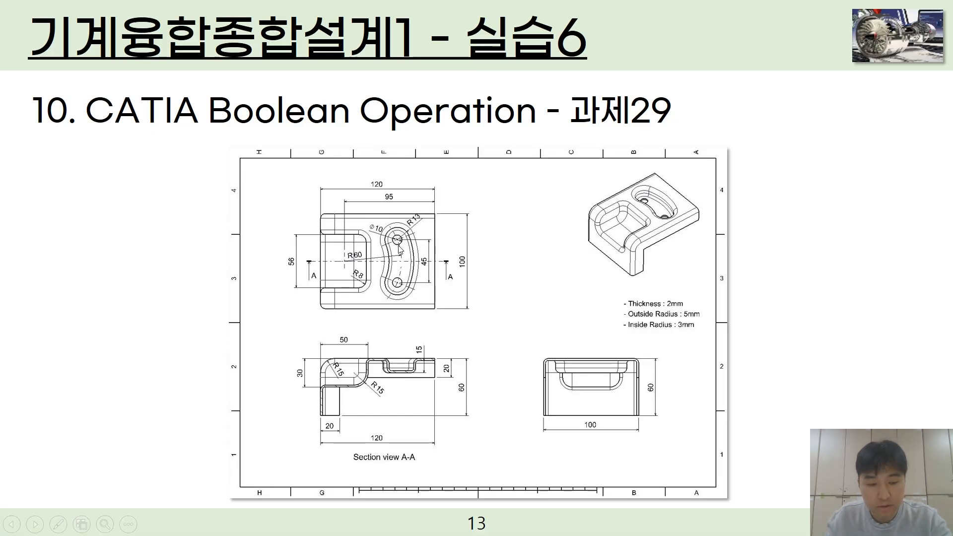
key("Escape")
left_click(358, 522)
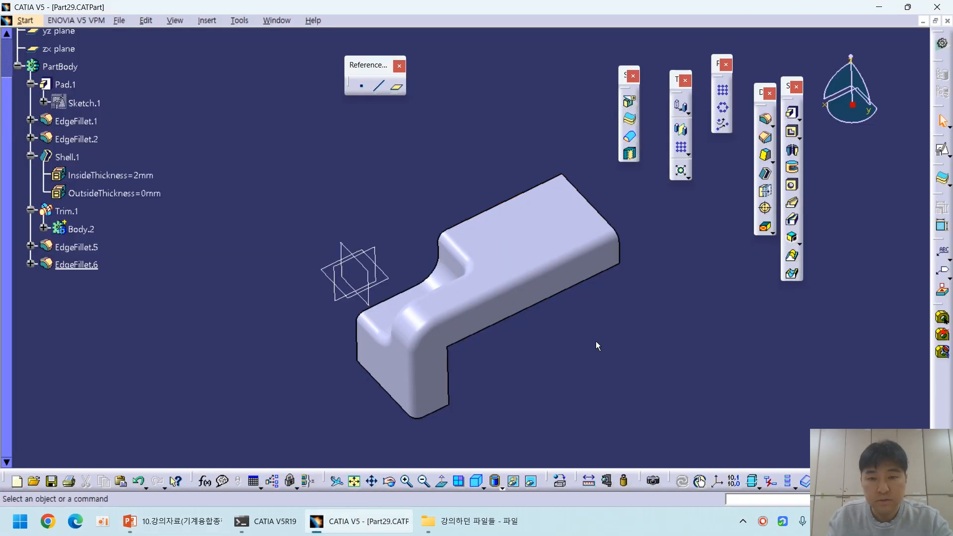
Step: Open a positioned sketch on the xy plane with the H direction reversed and the axes swapped
key("s")
middle_click_drag(541, 370, 635, 351)
left_click(412, 305)
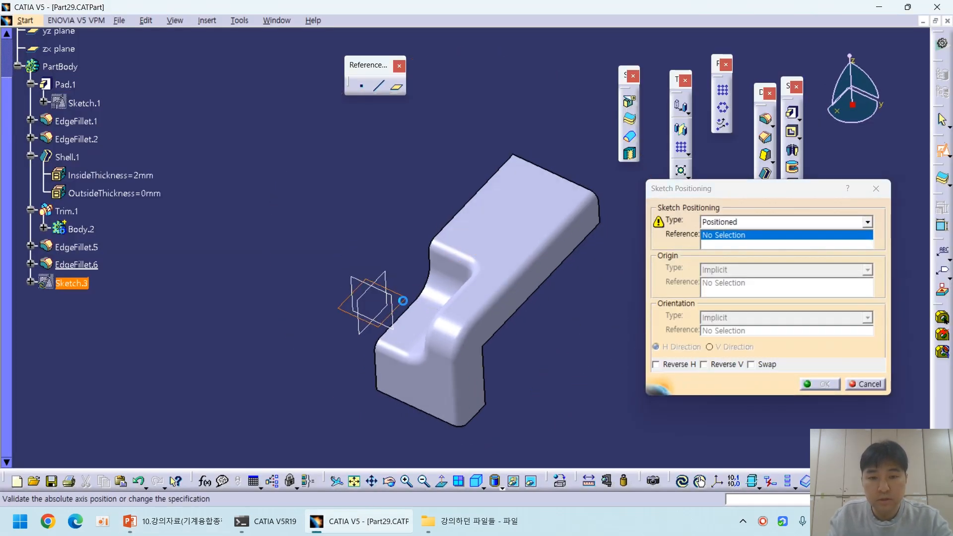
left_click(685, 366)
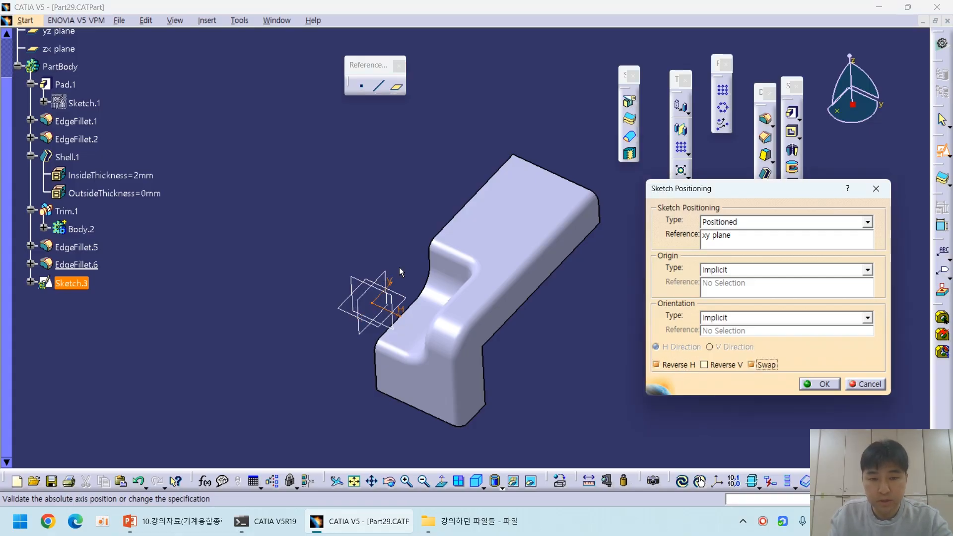
left_click(820, 384)
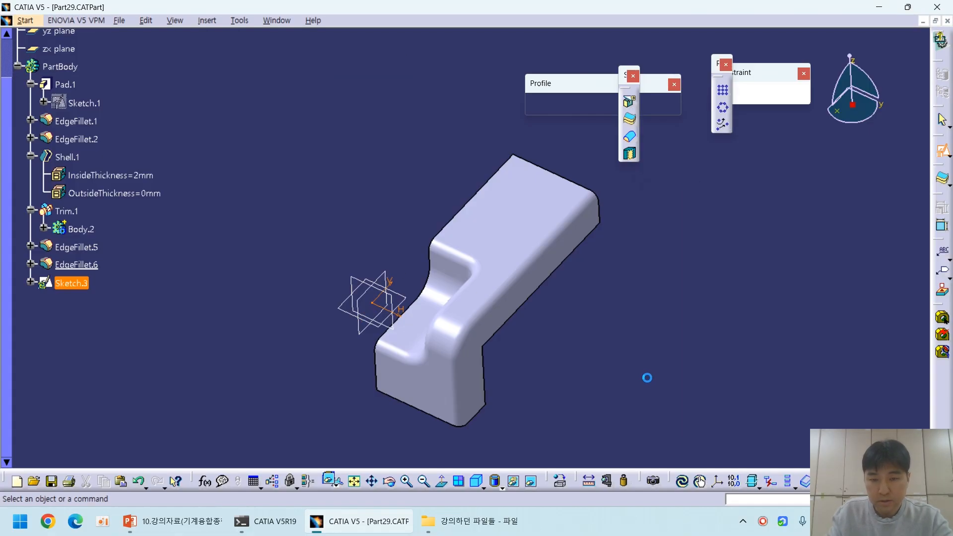
middle_click_drag(606, 297, 595, 151)
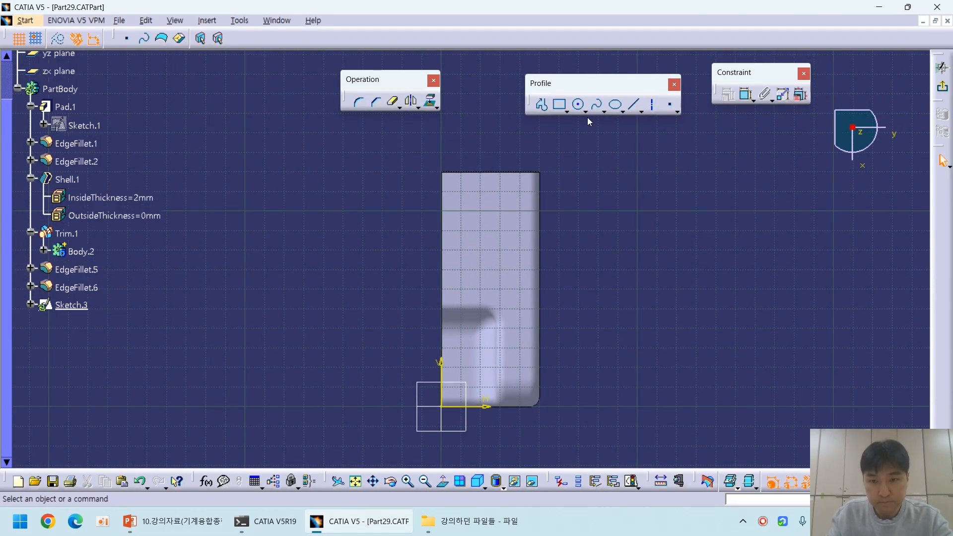
left_click(567, 111)
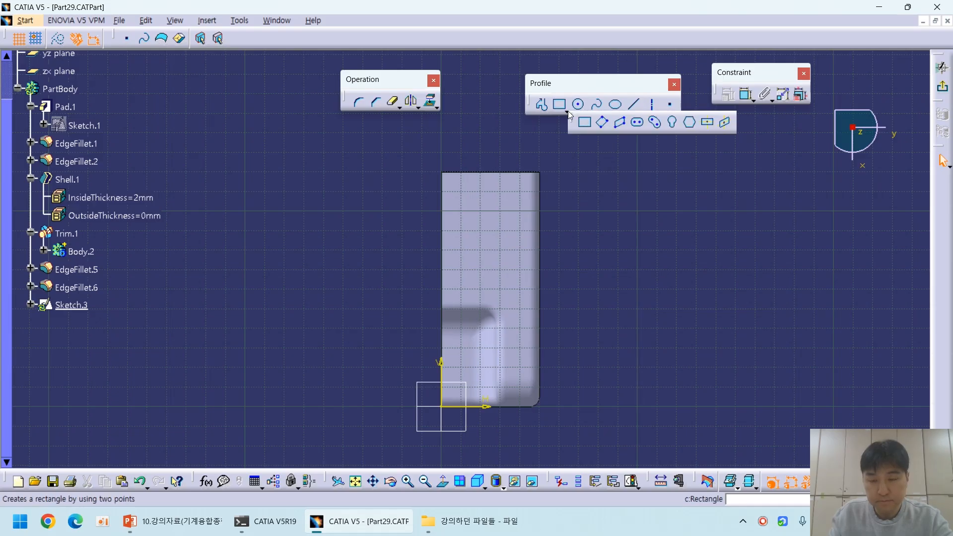
left_click(656, 123)
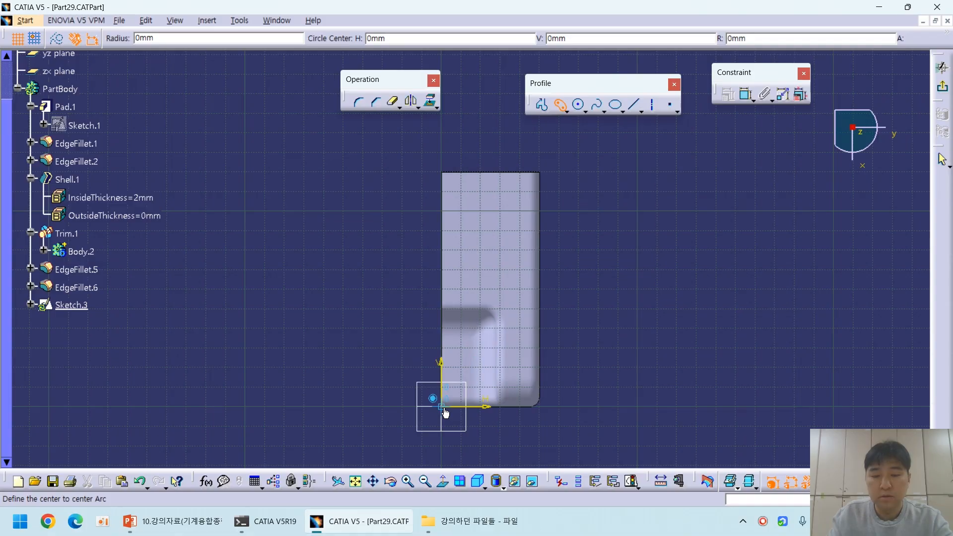
left_click(445, 412)
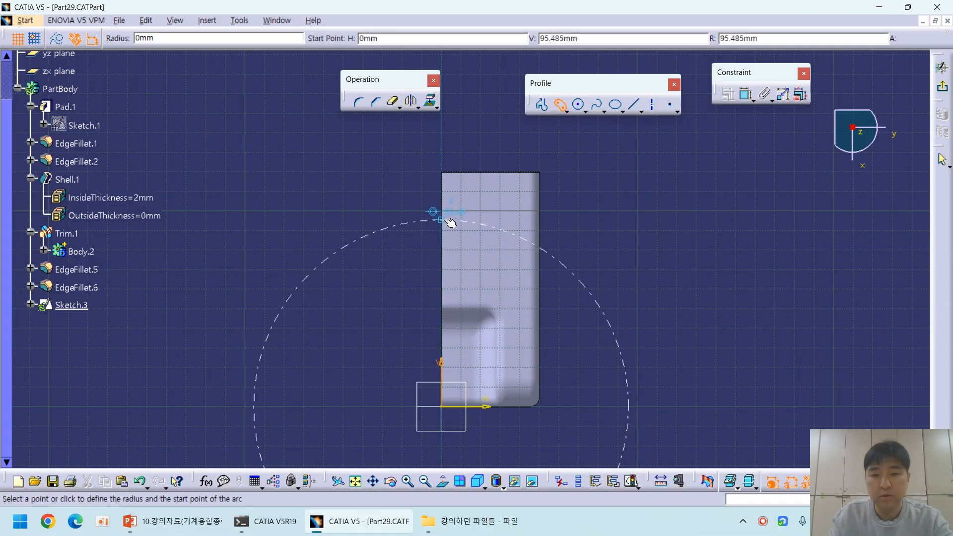
left_click(445, 222)
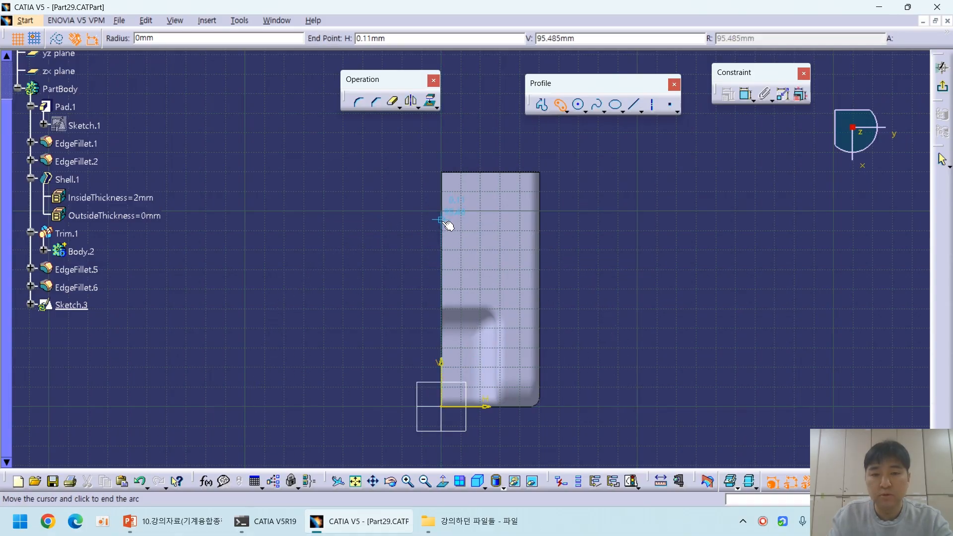
left_click(491, 229)
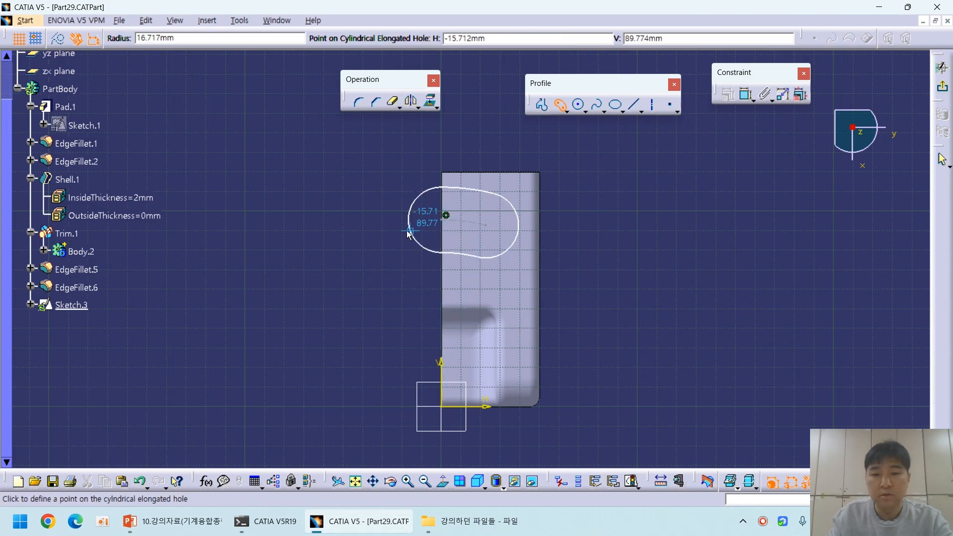
key("Escape")
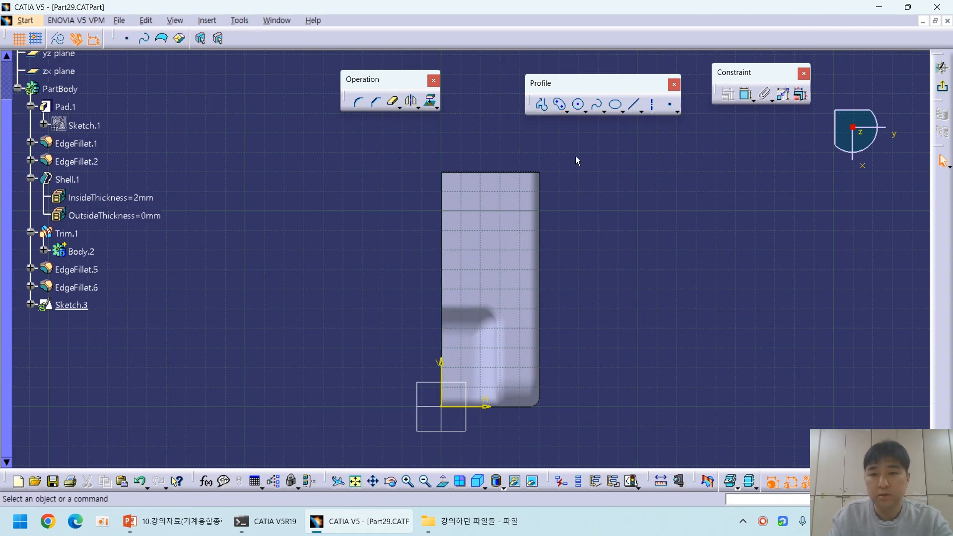
Step: Draw a cylindrical elongated hole around the sketch origin across the V axis, with about 98 mm centreline radius and about 10.5 mm end radius
left_click(560, 104)
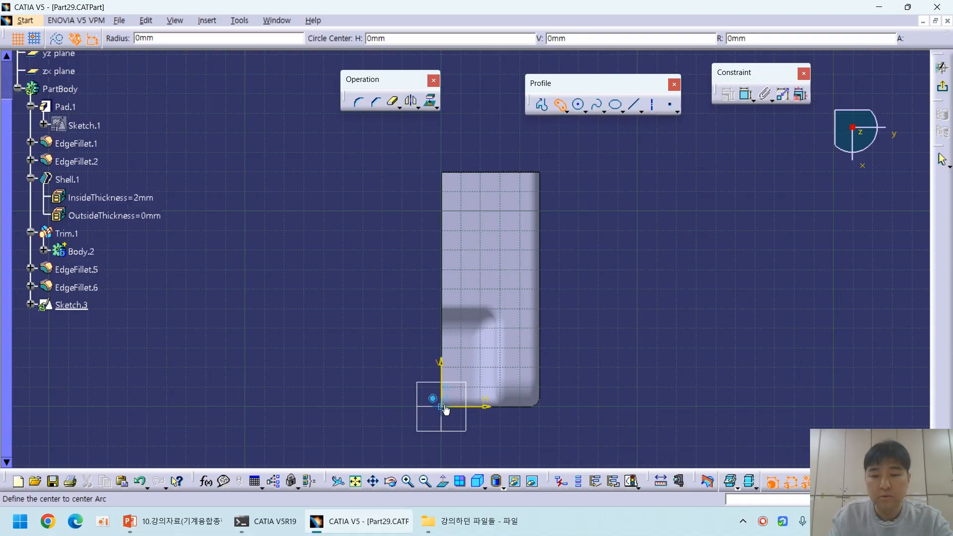
left_click(445, 408)
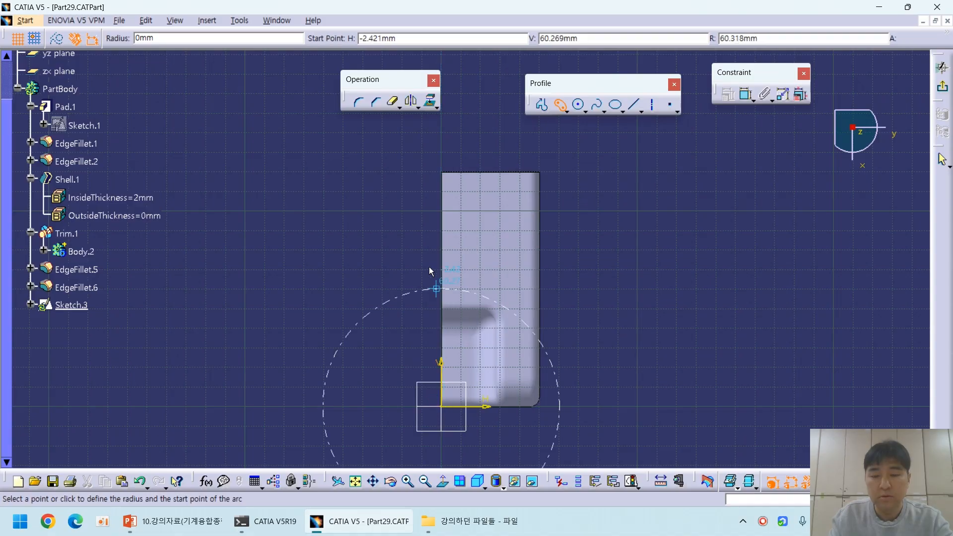
left_click(394, 222)
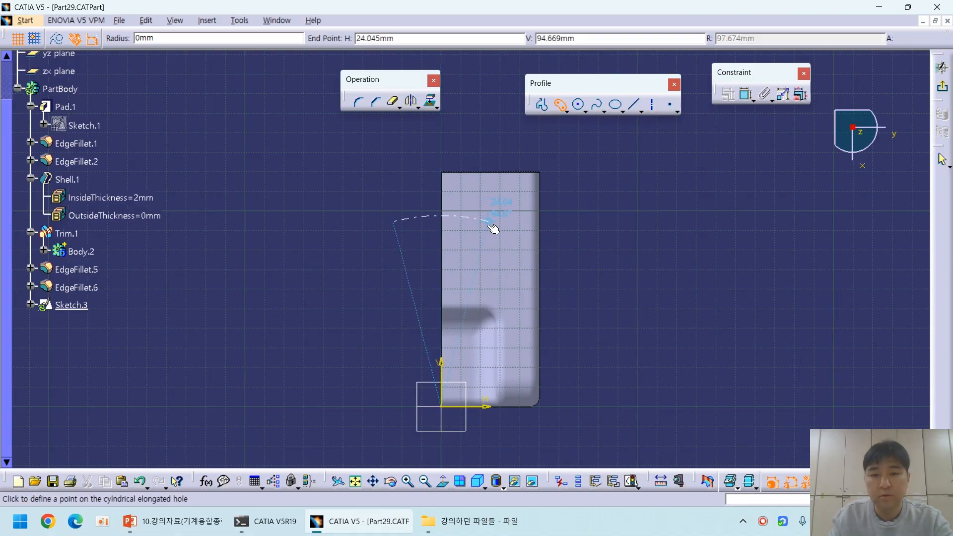
left_click(514, 231)
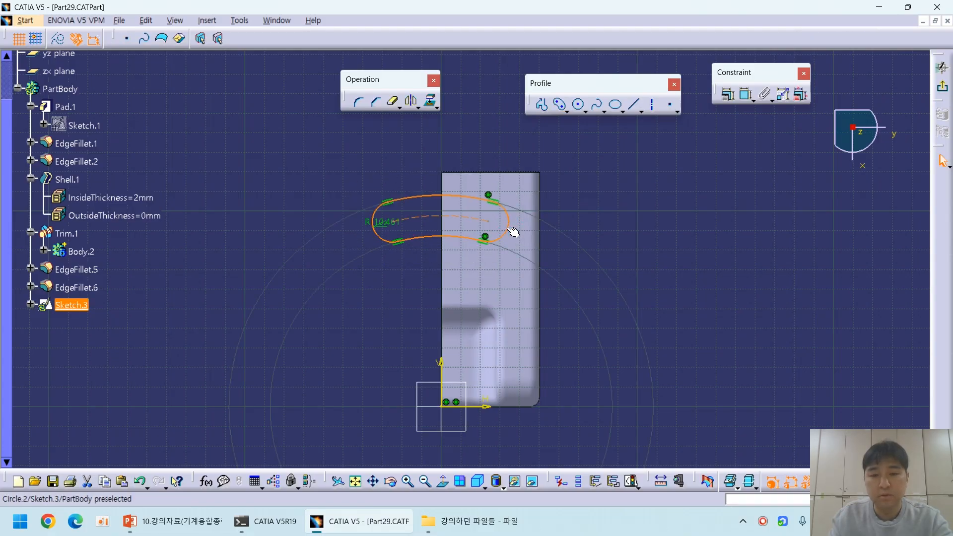
Step: Check the slot's end radius on the PowerPoint drawing and set the slot's radius dimension in CATIA to 13 mm
scroll(463, 252, "up", 3)
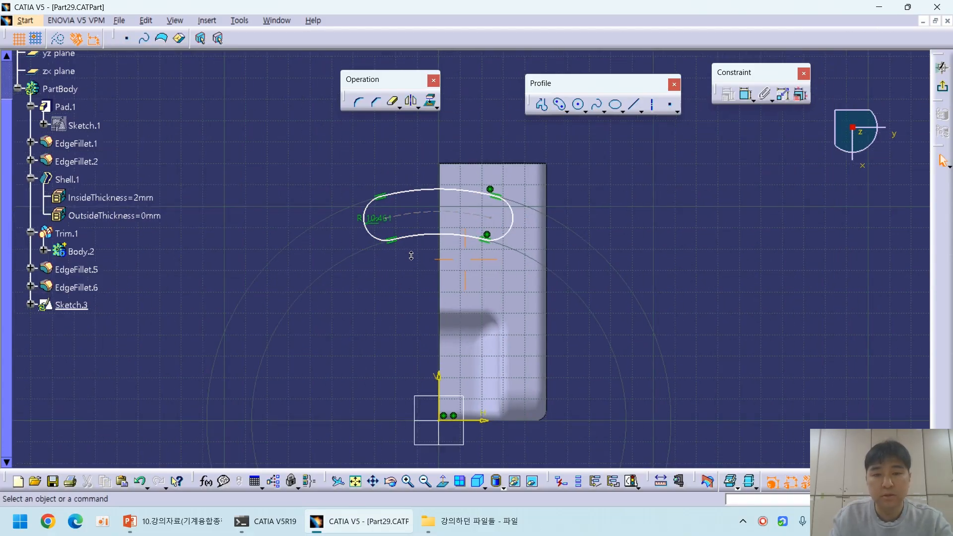
left_click(347, 206)
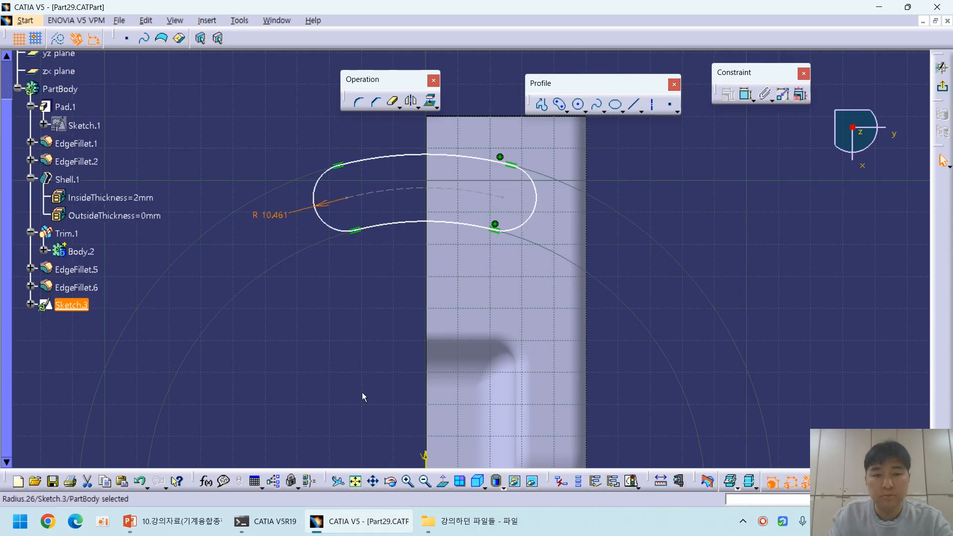
left_click(130, 521)
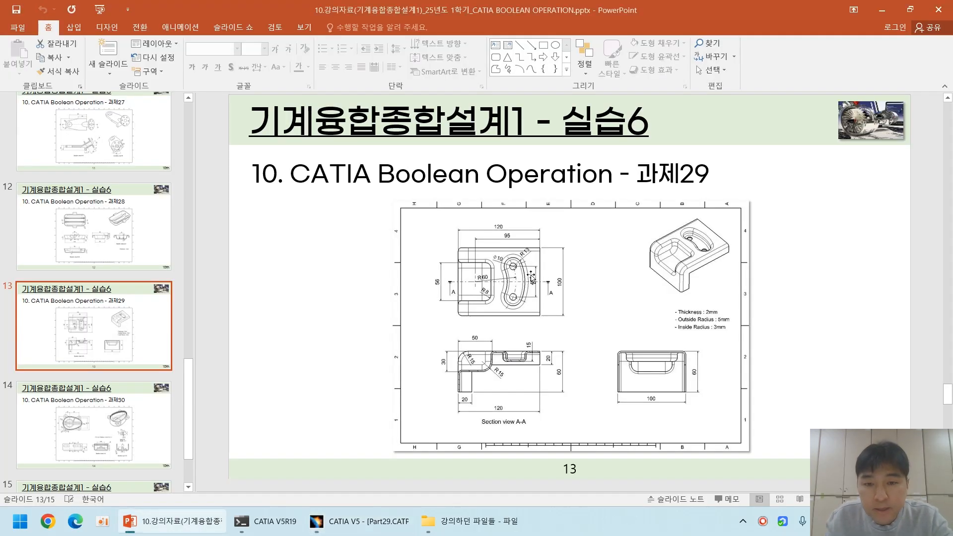
key("shift+F5")
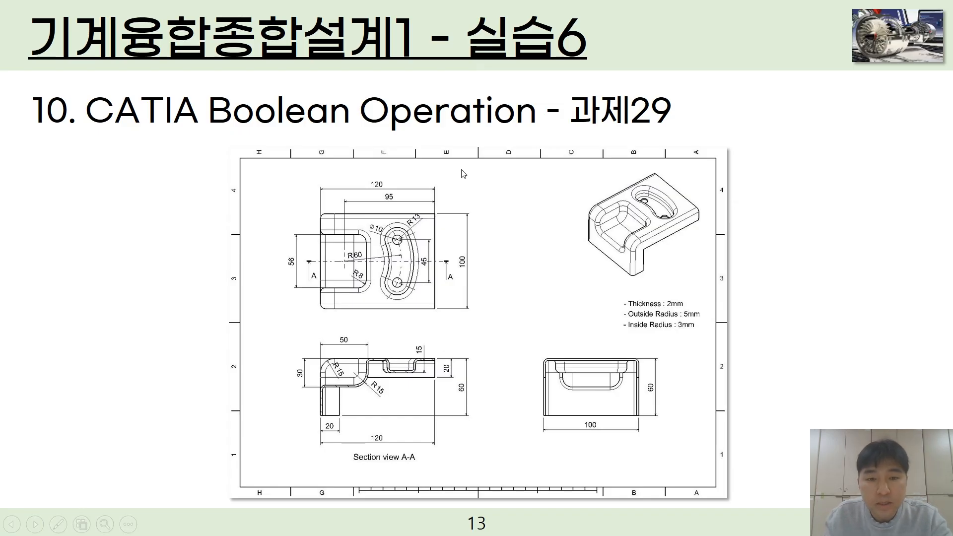
key("Escape")
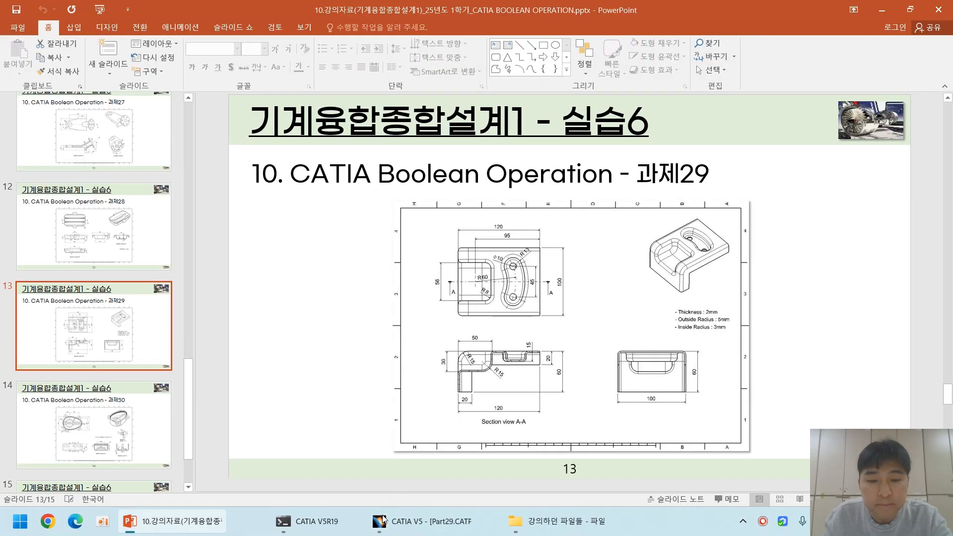
left_click(360, 522)
double_click(281, 221)
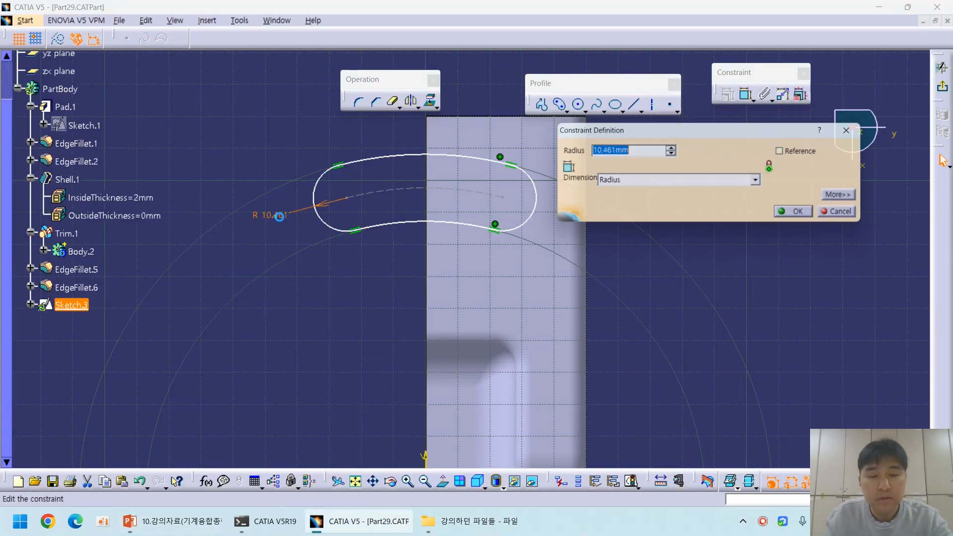
key("Return")
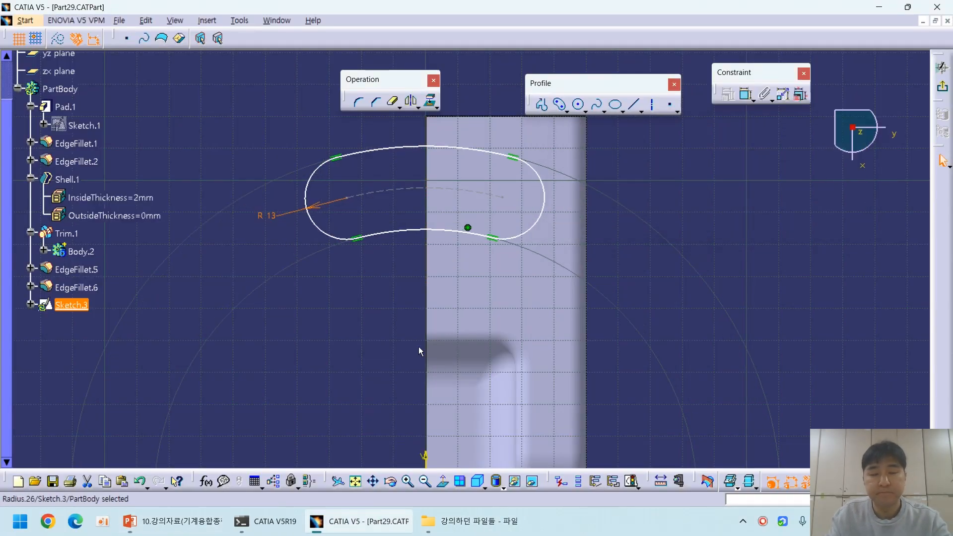
Step: Check the spacing of the slot's end centres on the assignment 29 drawing in PowerPoint and return to CATIA
left_click(174, 522)
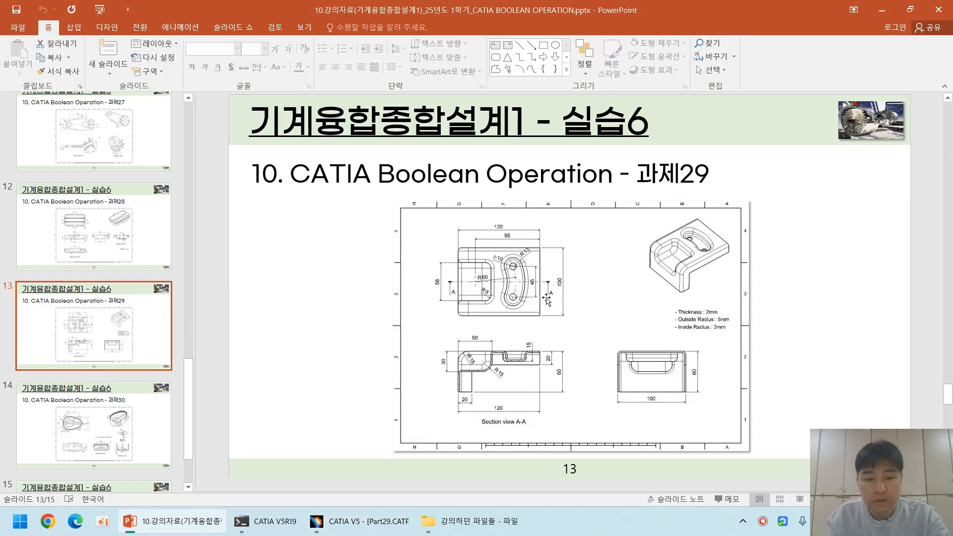
key("shift+F5")
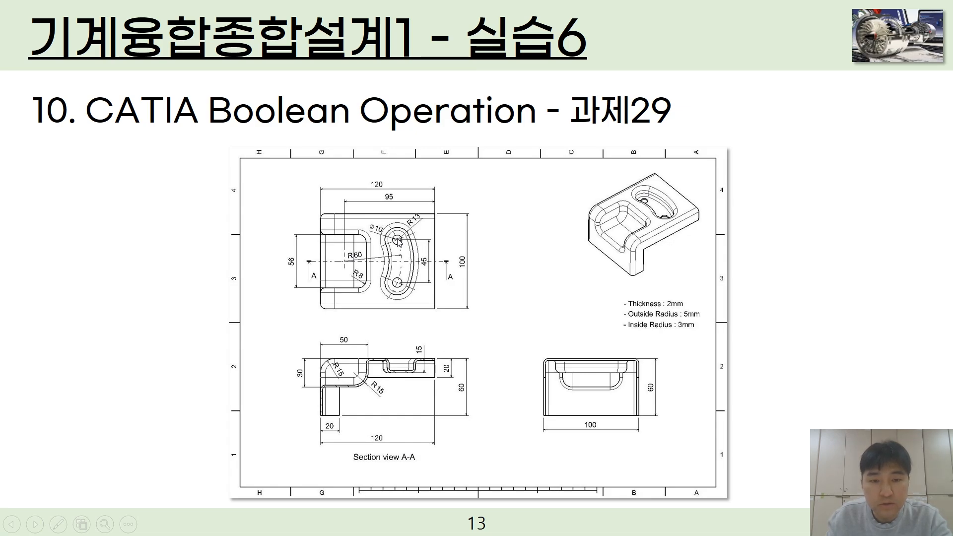
key("Escape")
left_click(437, 522)
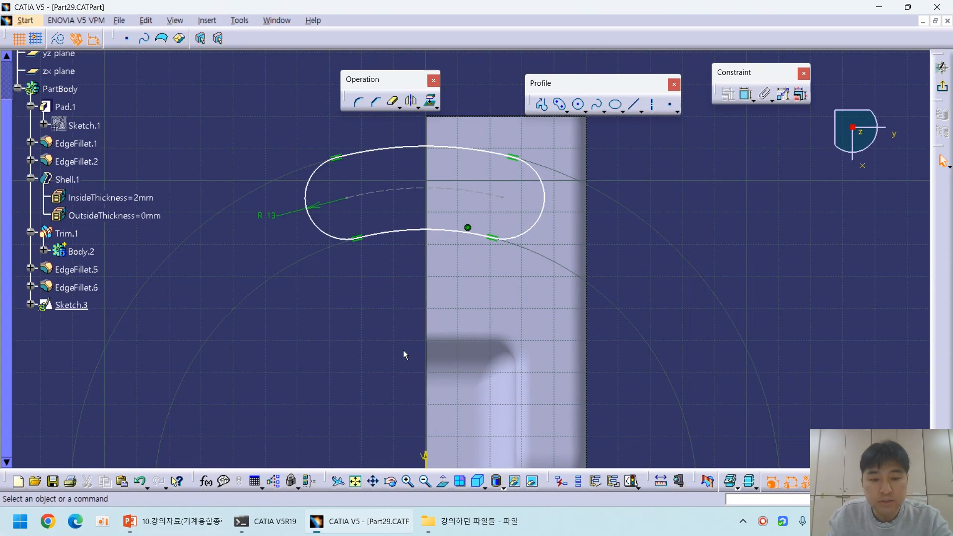
Step: Dimension the distance between the slot's two end centres above the slot and set it to 45 mm
left_click(348, 203)
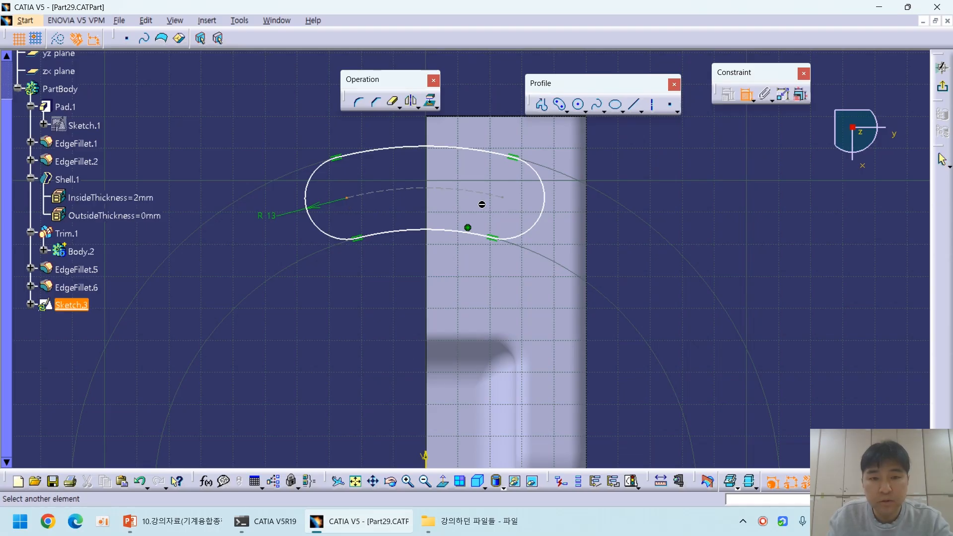
left_click(504, 200)
middle_click_drag(447, 164, 447, 208)
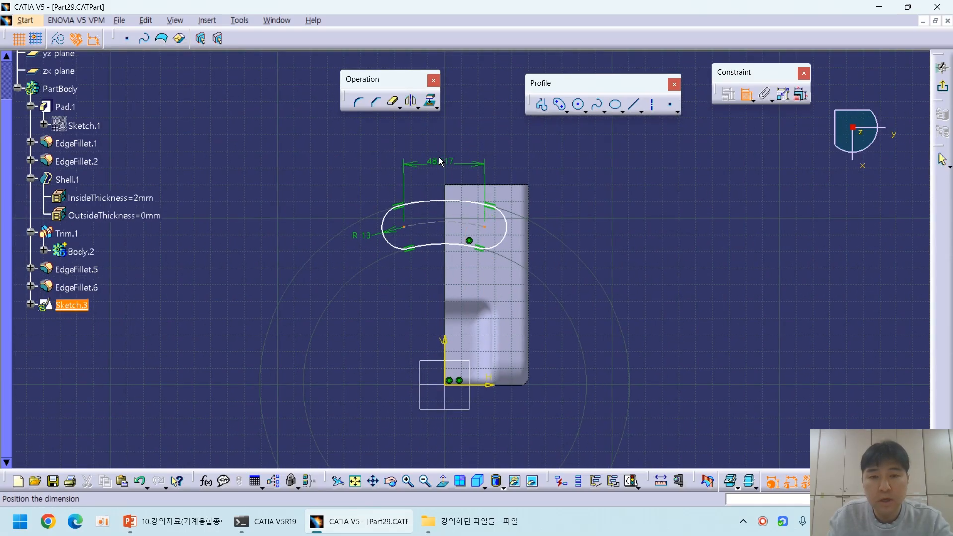
left_click(446, 151)
double_click(439, 151)
type("45mm")
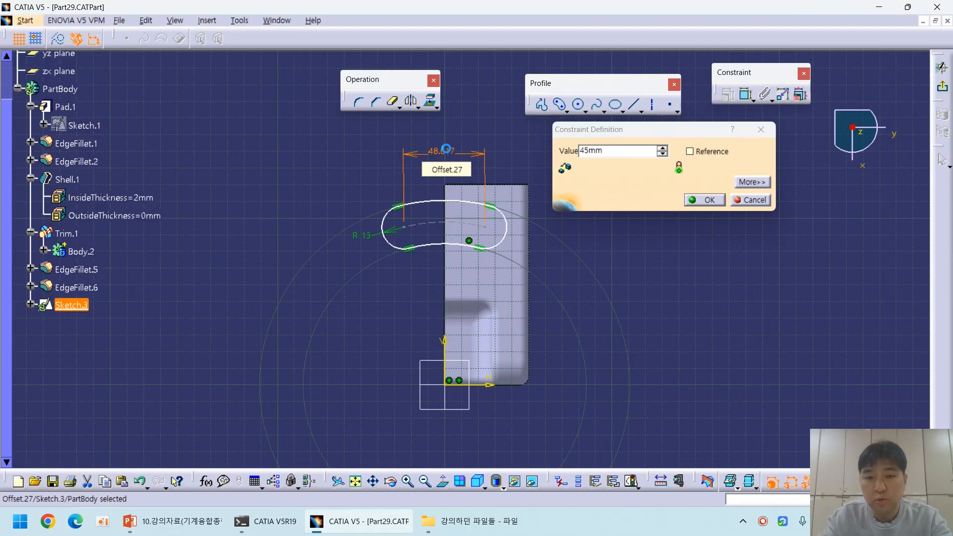
key("Return")
left_click(661, 184)
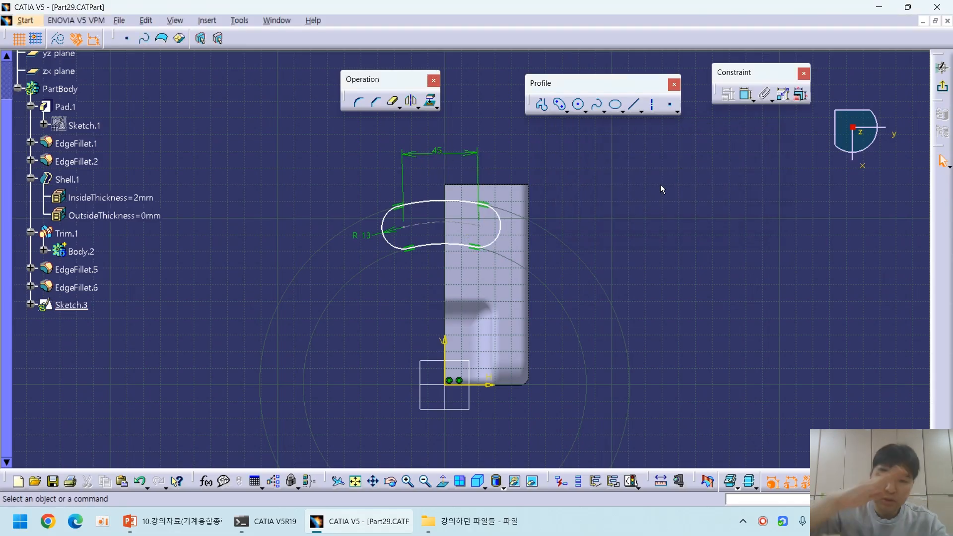
middle_click_drag(659, 338, 655, 248, "ctrl")
key("p")
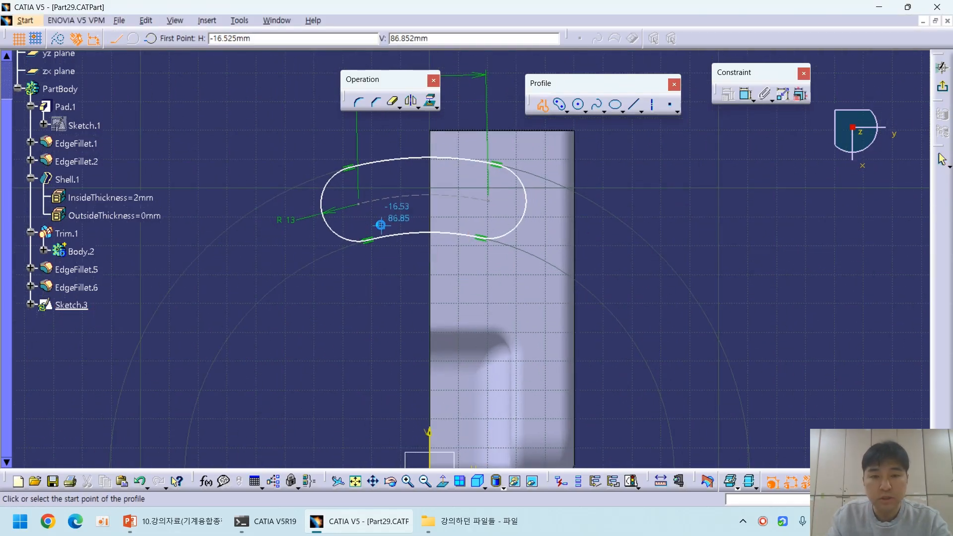
left_click(359, 203)
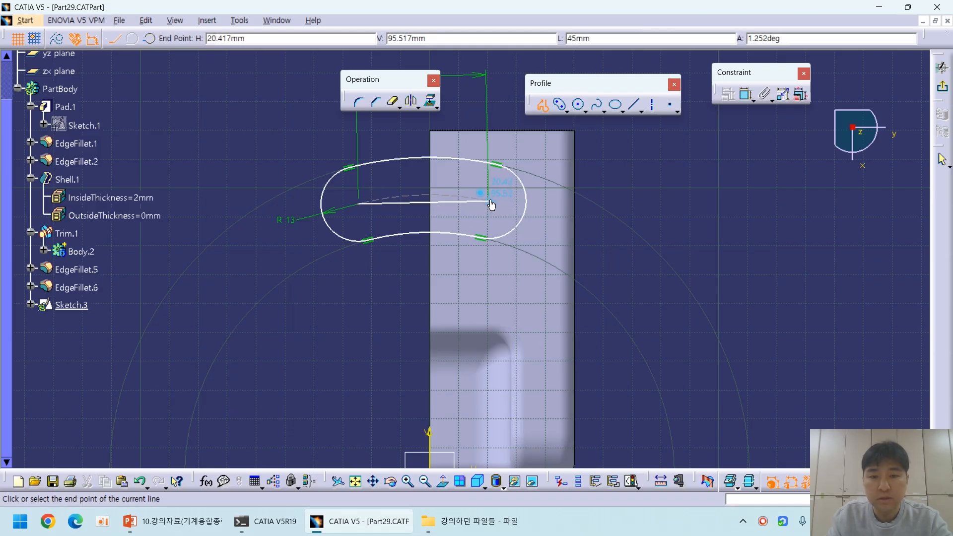
key("Escape")
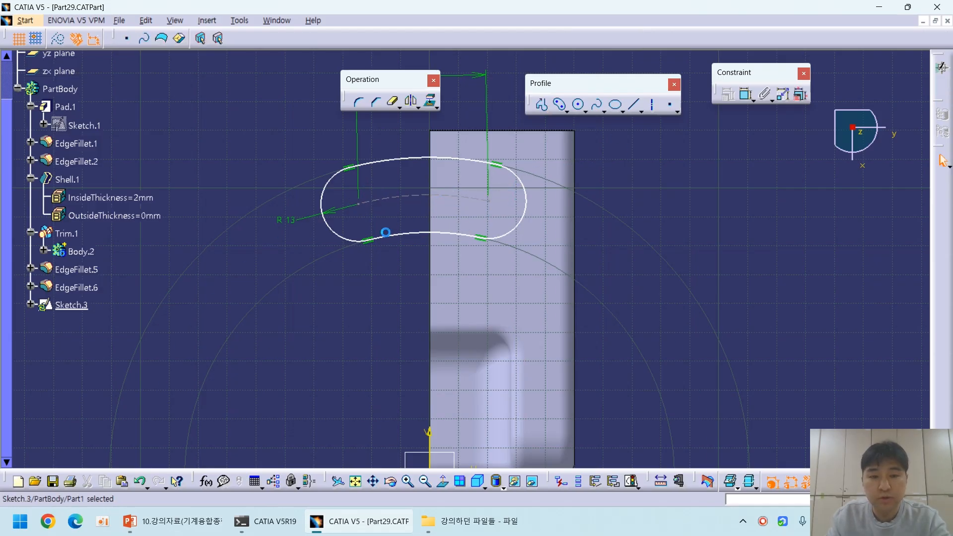
Step: Exit the curved slot sketch and return to the 3D part
left_click(942, 67)
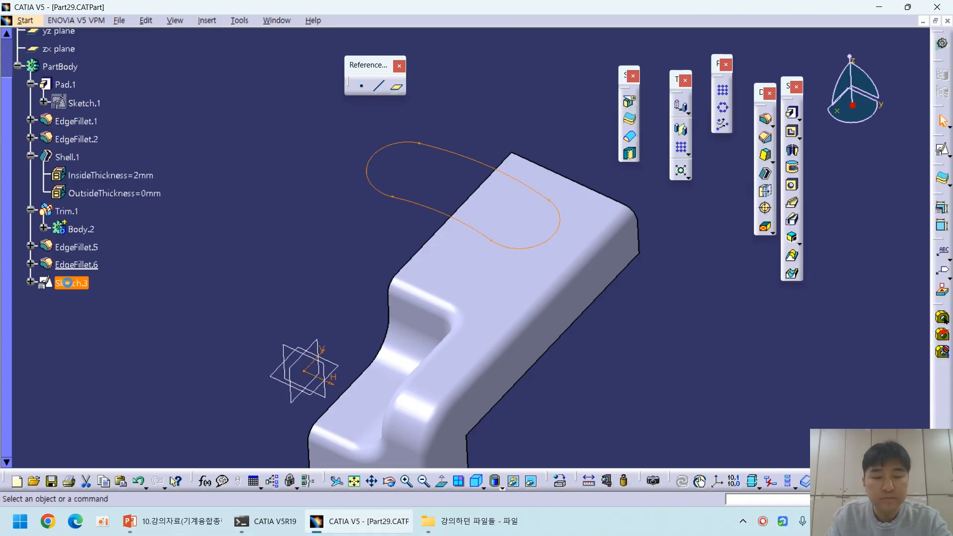
Step: Reopen the curved slot sketch and draw a construction line joining the slot's two end centres
double_click(67, 283)
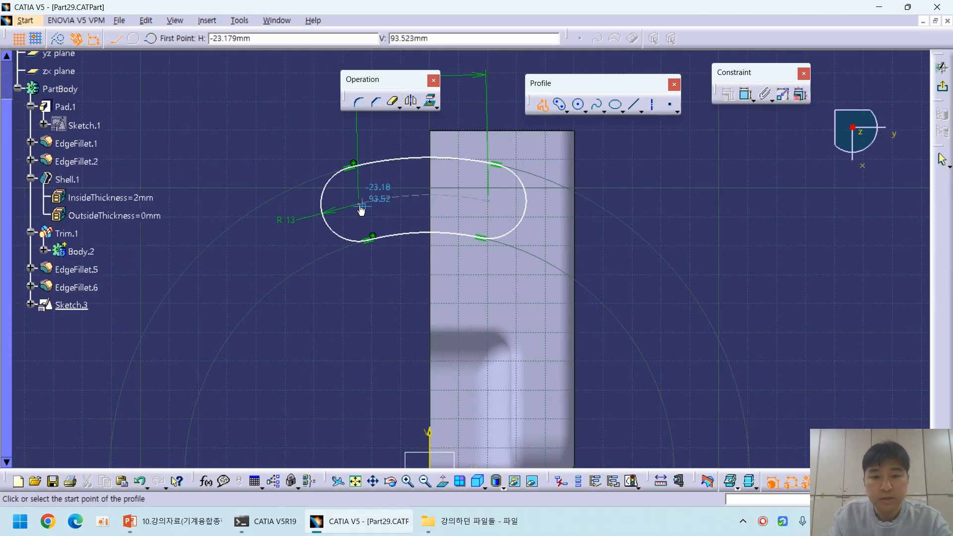
left_click(359, 204)
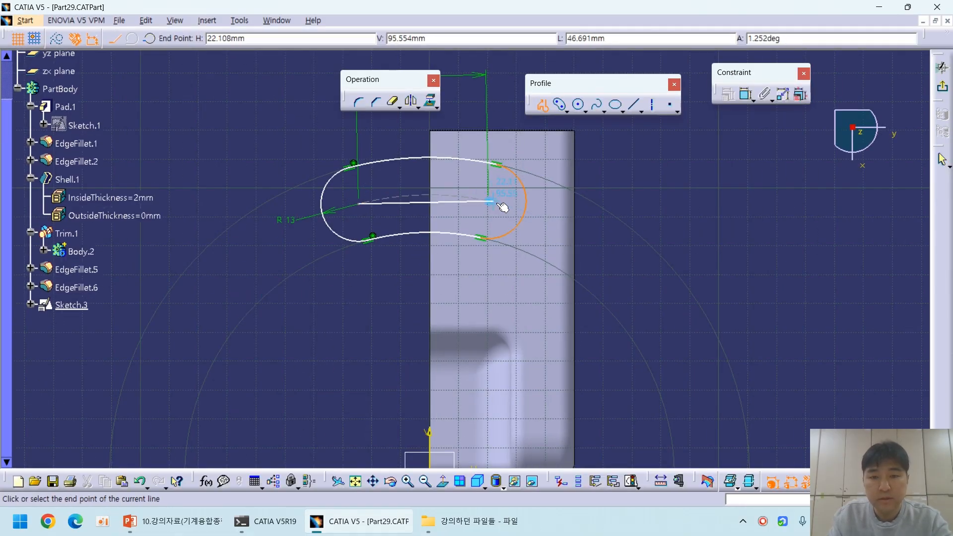
double_click(488, 202)
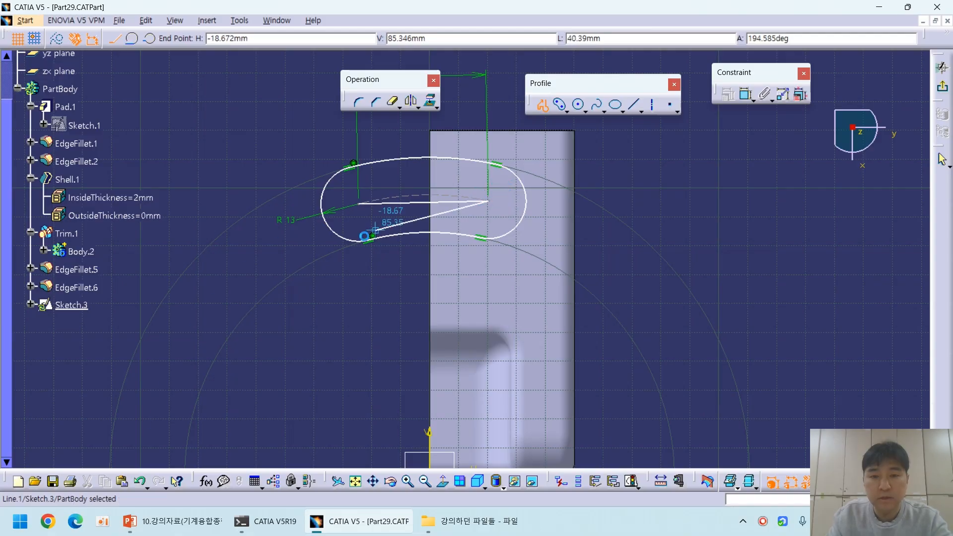
key("c")
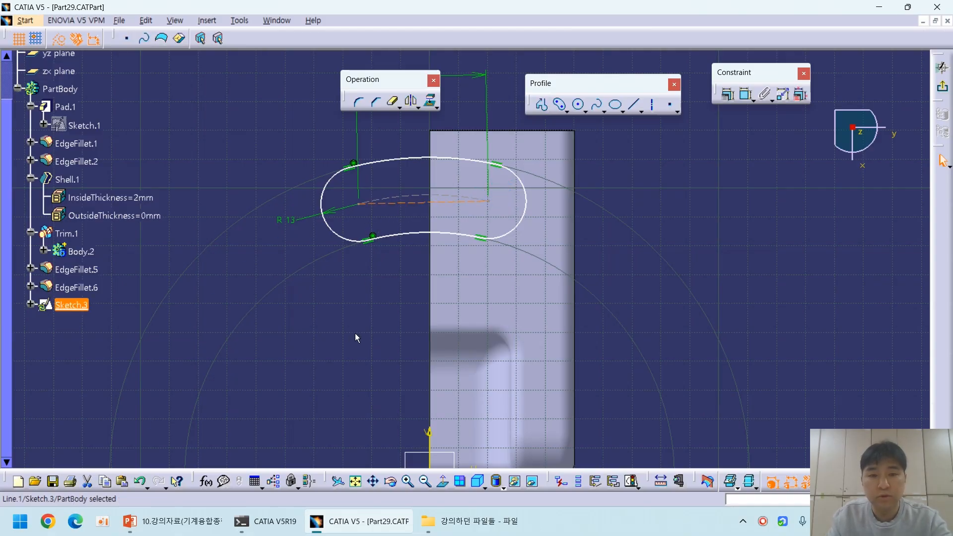
Step: Apply a horizontal constraint to the construction line between the slot's two end centres
middle_click_drag(385, 300, 392, 343, "ctrl")
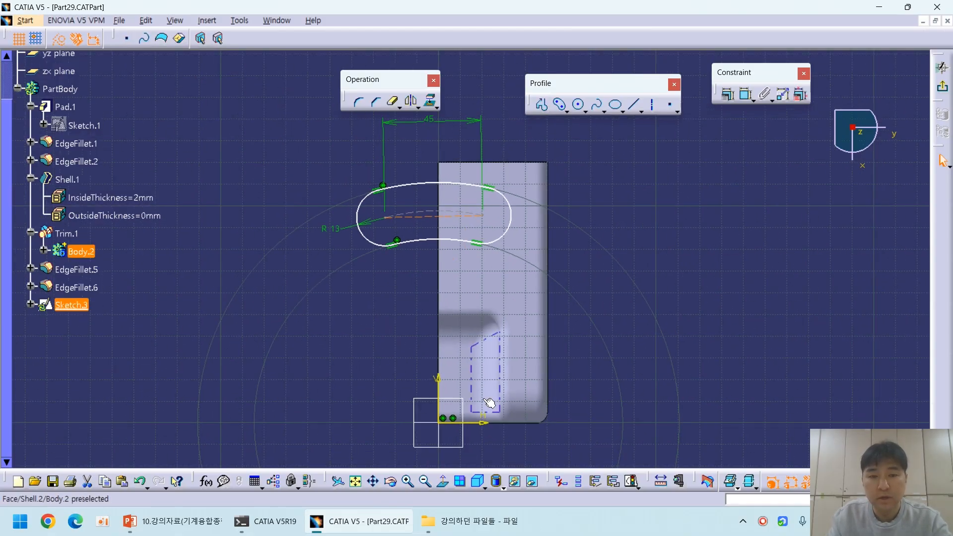
left_click(489, 424)
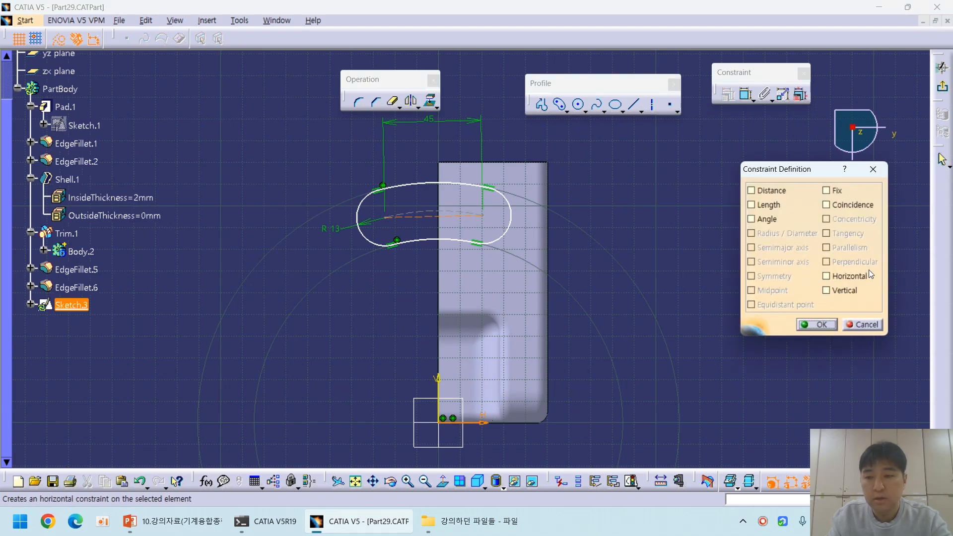
left_click(854, 276)
left_click(817, 324)
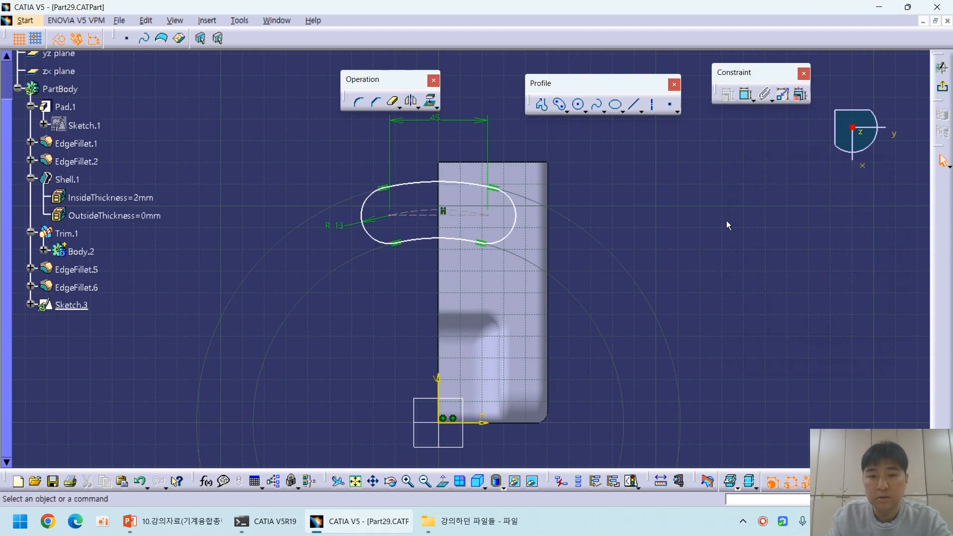
Step: Check the slot's centreline arc radius on the assignment 29 drawing in PowerPoint and return to CATIA
middle_click_drag(585, 213, 585, 221)
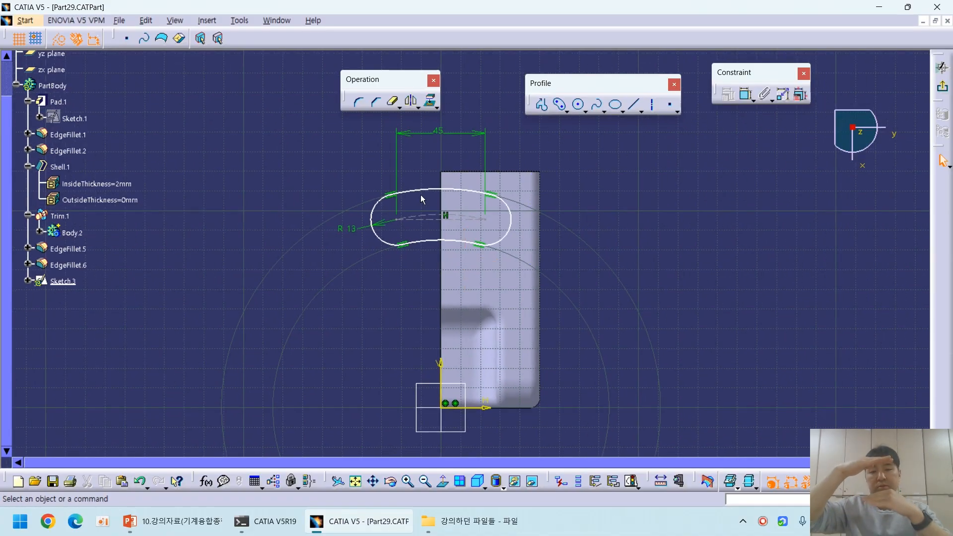
left_click(173, 521)
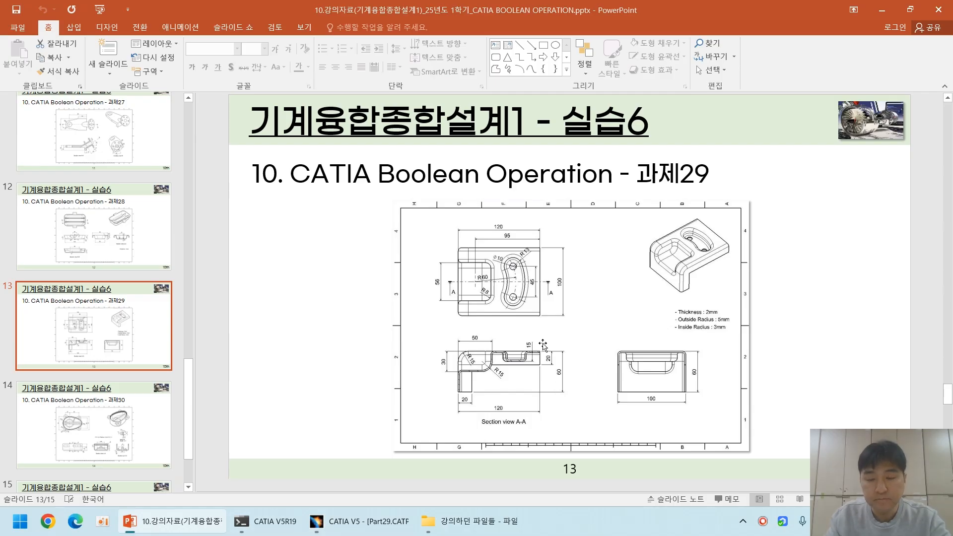
key("shift+F5")
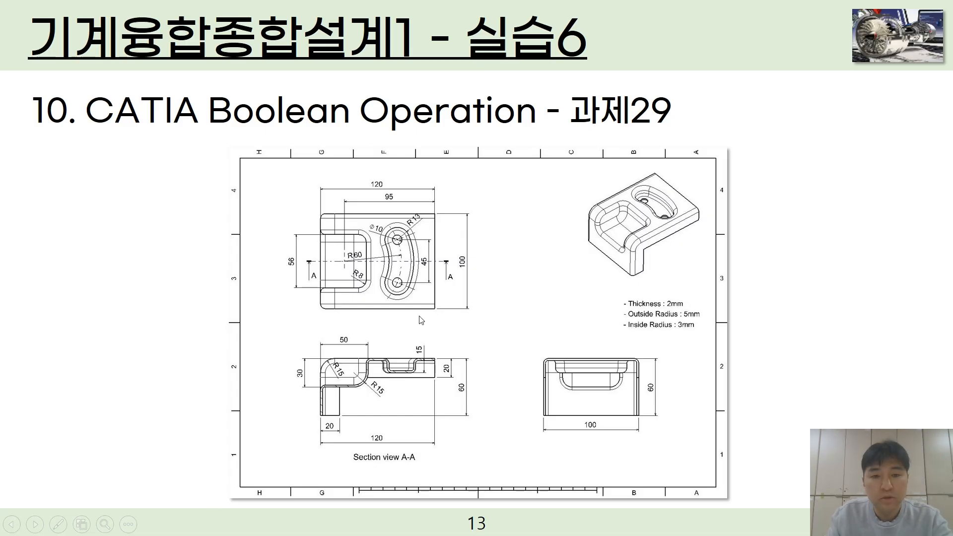
key("Escape")
left_click(359, 521)
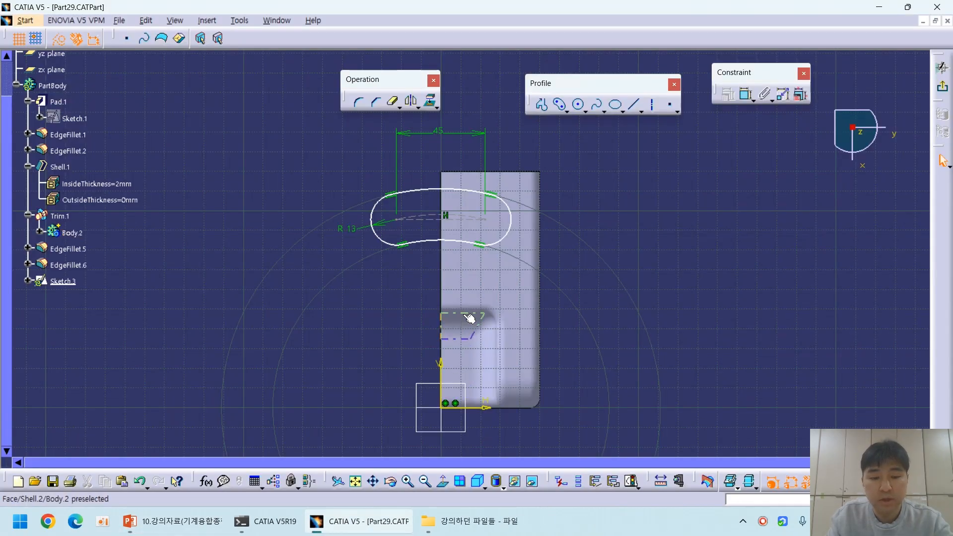
Step: Dimension the radius of the slot's dashed centreline arc and set it to 60 mm
left_click(463, 219)
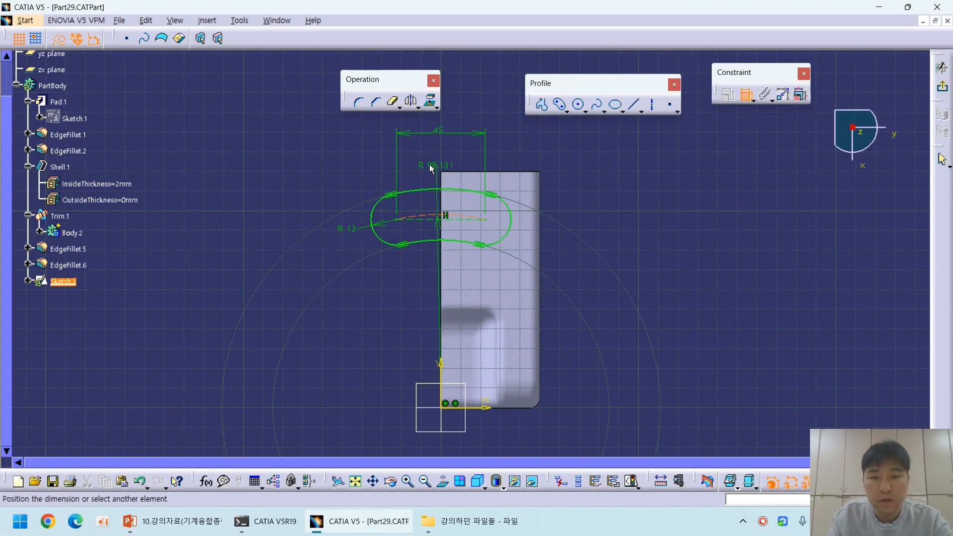
double_click(435, 159)
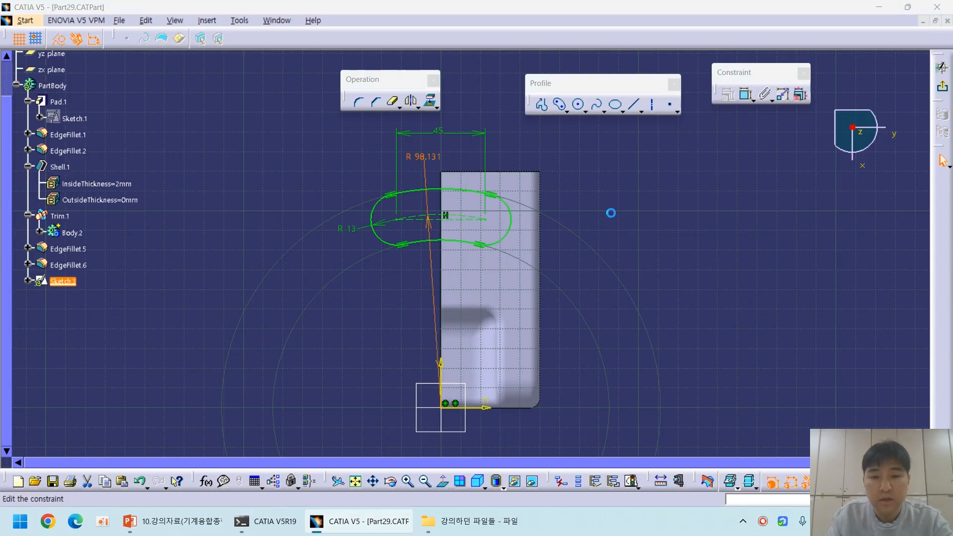
key("Return")
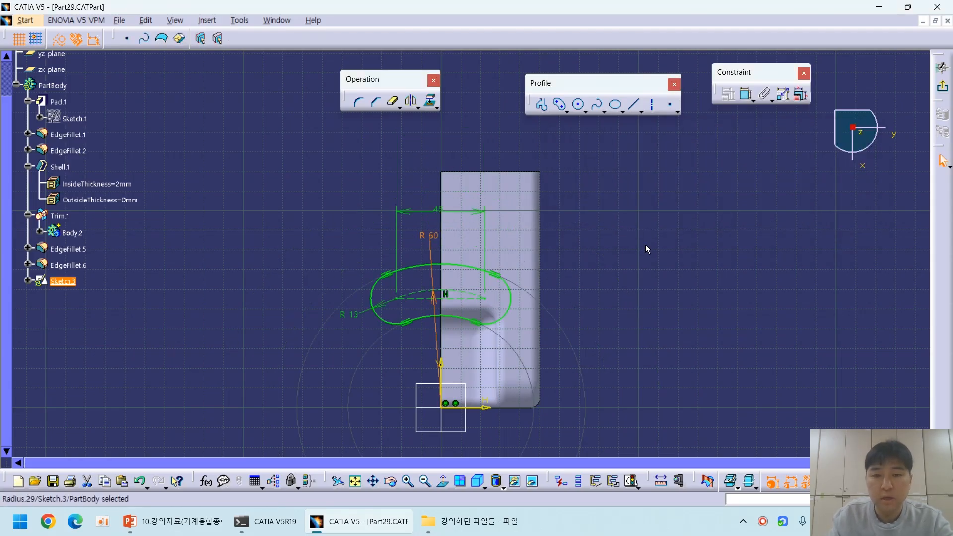
mouse_move(624, 293)
middle_mouse_down()
mouse_move(621, 226)
mouse_move(642, 281)
middle_mouse_up()
left_click(622, 225)
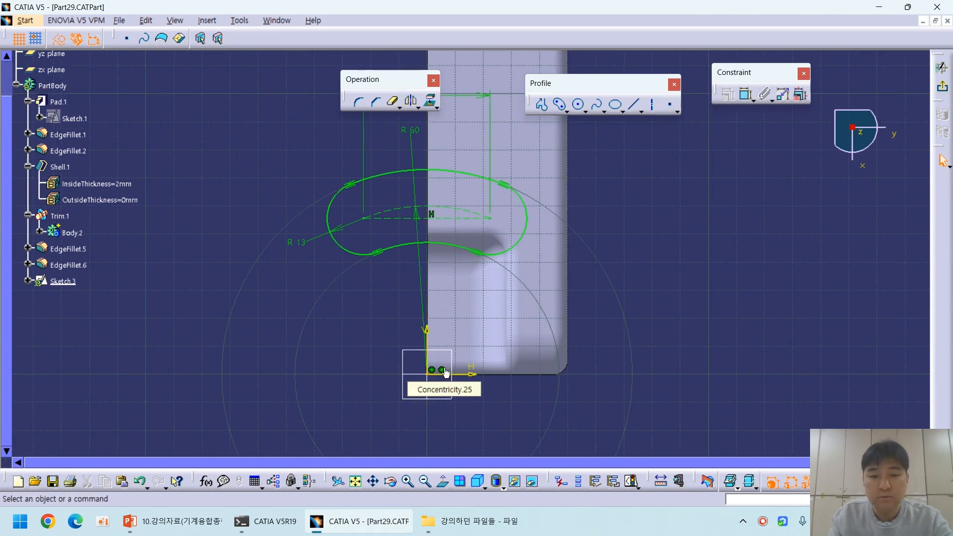
Step: Check the slot's arc centre on the PowerPoint drawing and delete the slot arcs' two concentricity constraints at the origin in CATIA
left_click(187, 529)
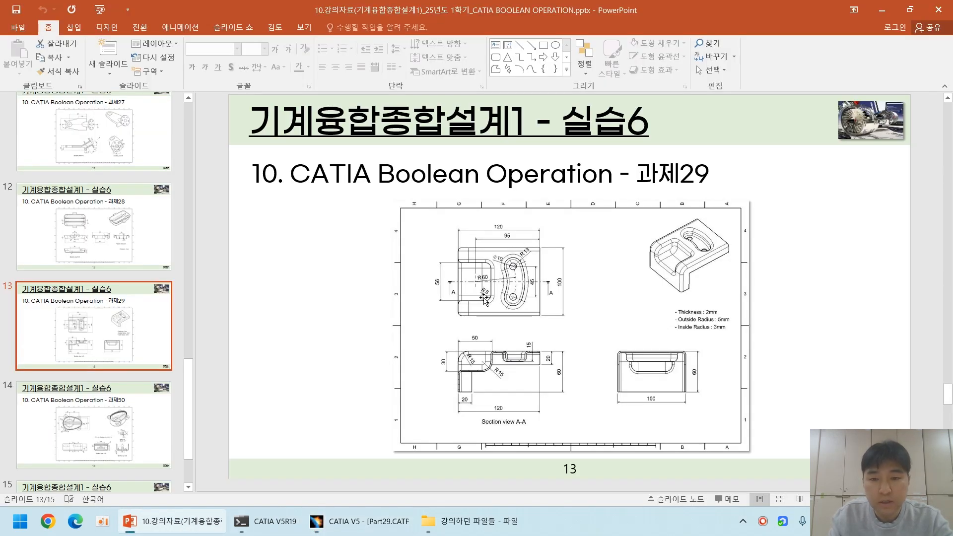
left_click(400, 521)
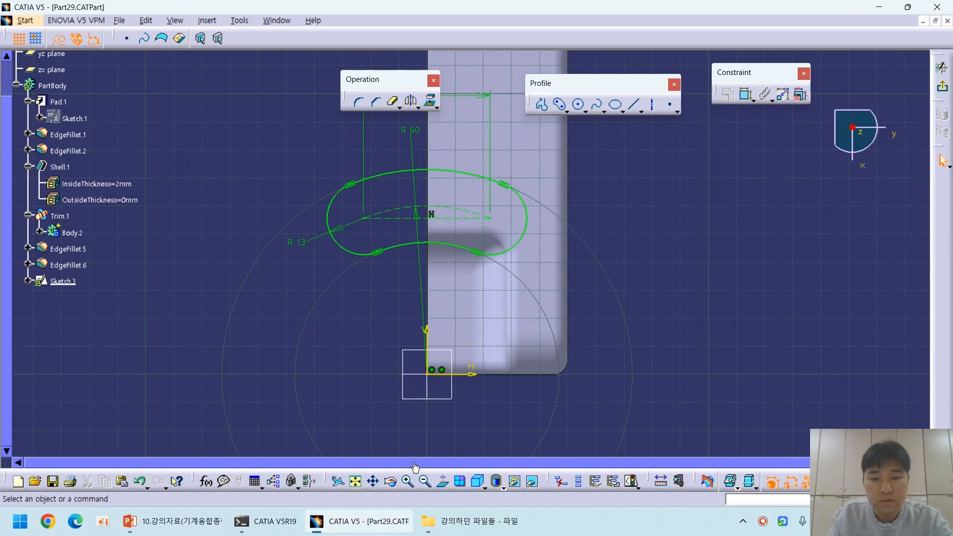
left_click(440, 378)
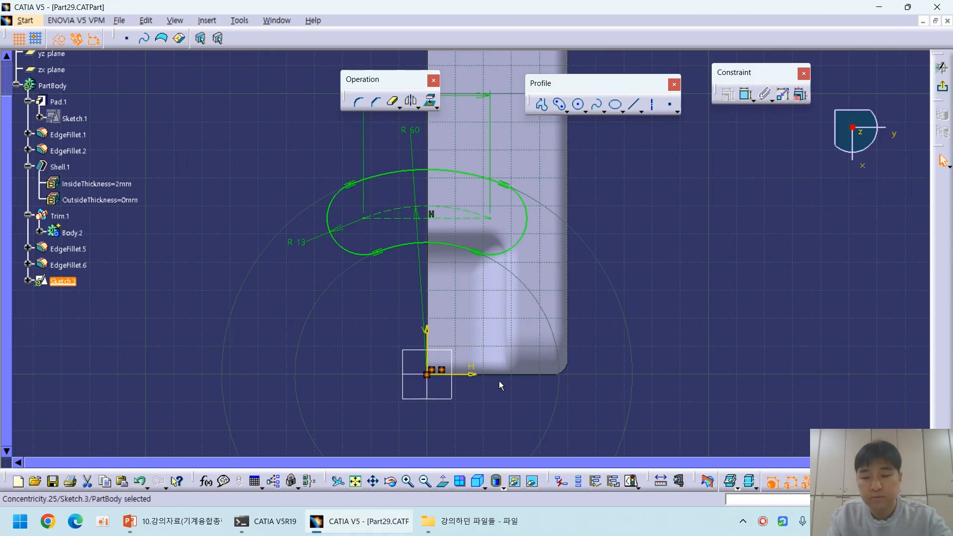
left_click(585, 379)
left_click_drag(513, 187, 481, 182)
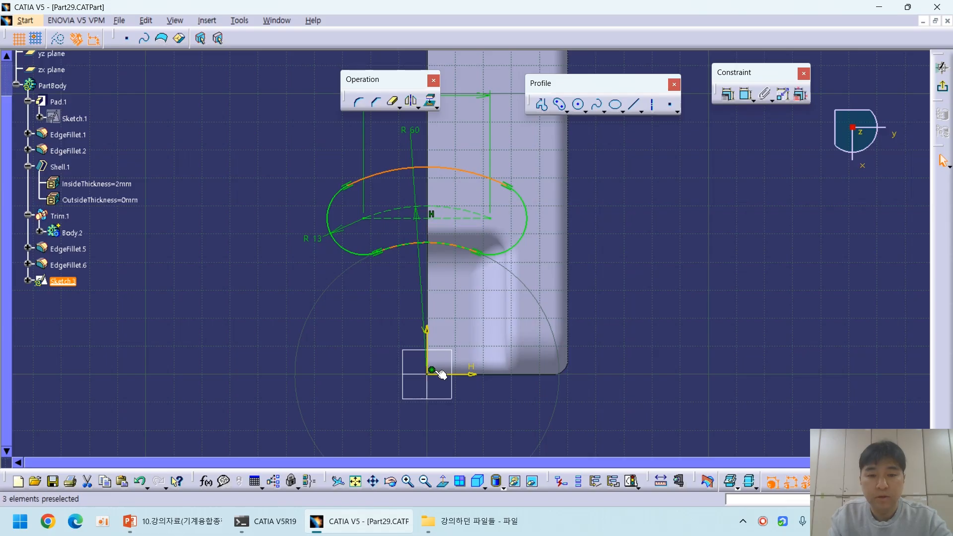
left_click(435, 370)
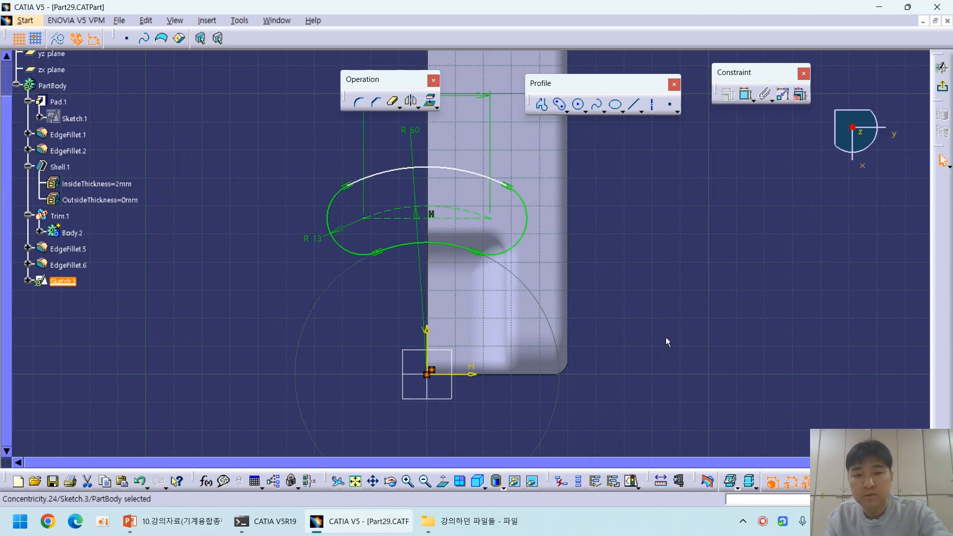
key("ctrl+z")
key("ctrl+z")
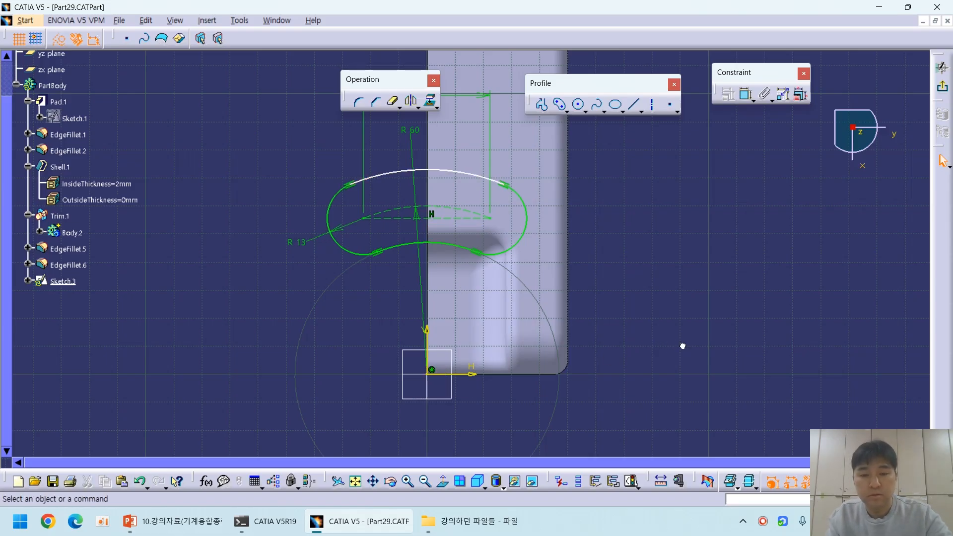
left_click(434, 371)
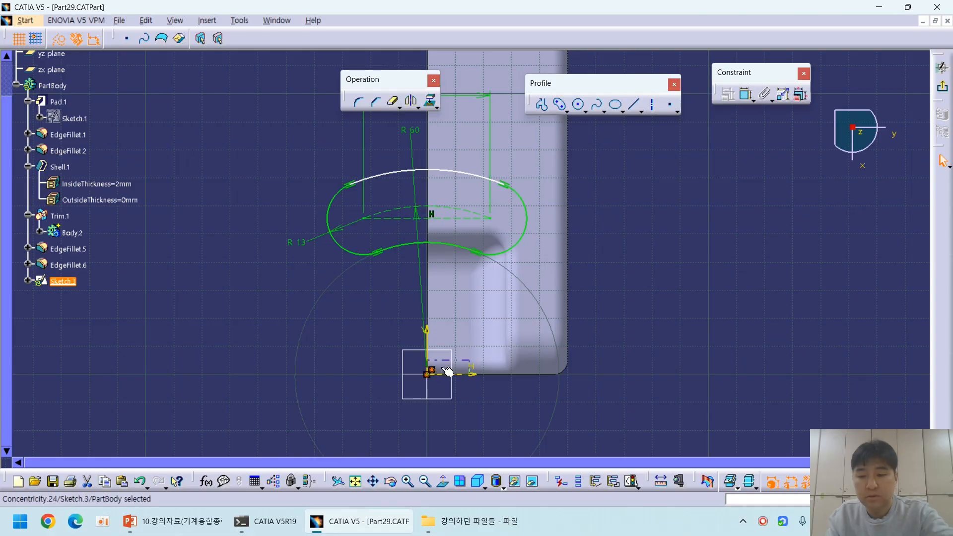
key("Delete")
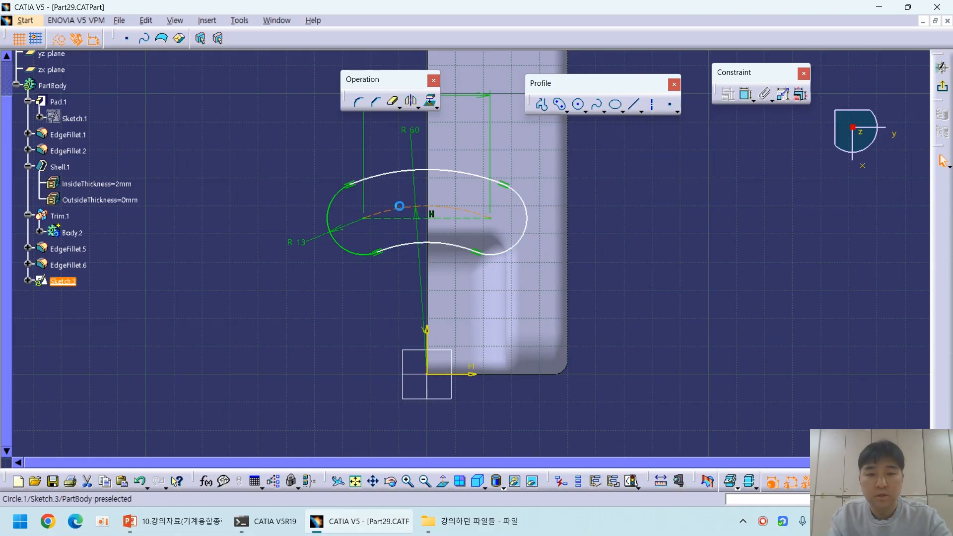
Step: Try to reposition the slot by moving its upper, lower and end arcs
left_click_drag(422, 166, 451, 199)
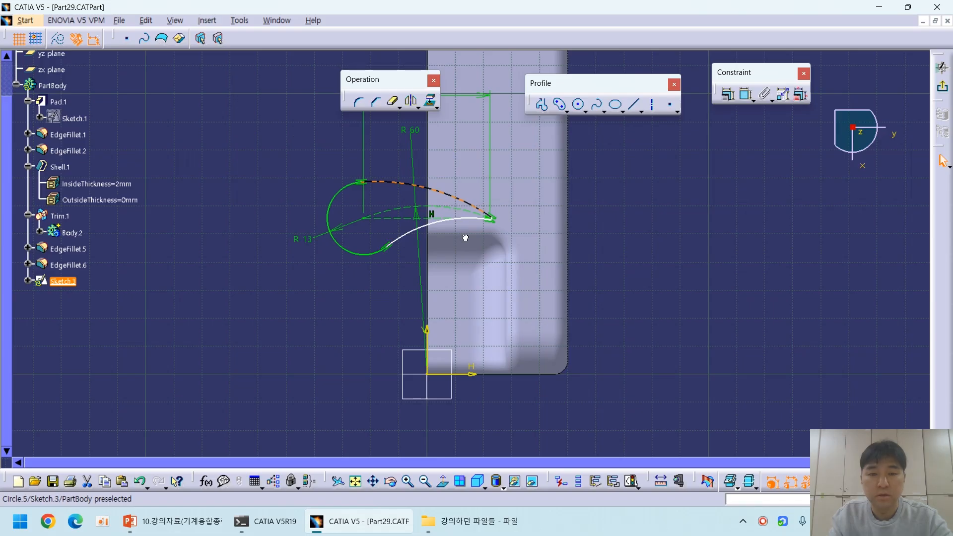
left_click_drag(407, 234, 433, 240)
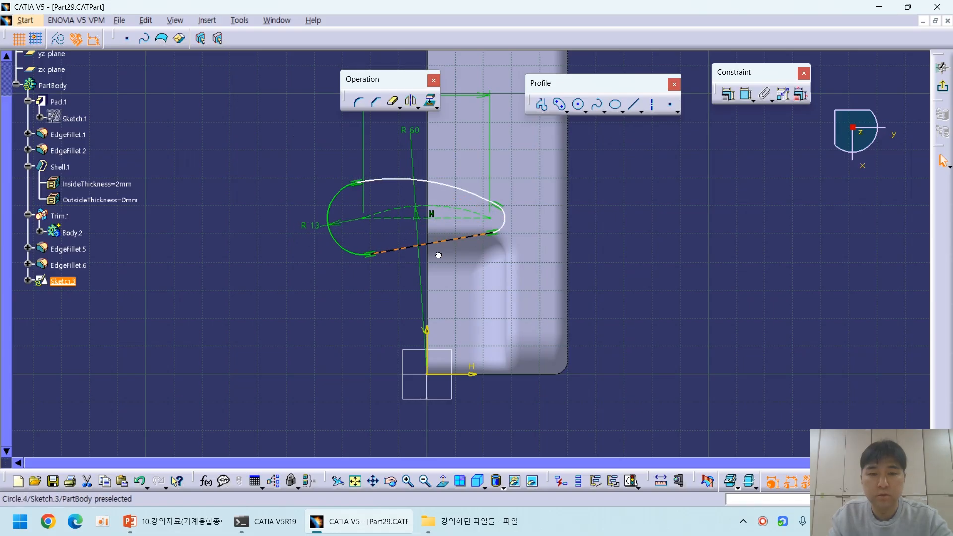
mouse_move(453, 192)
left_mouse_down()
mouse_move(453, 167)
mouse_move(447, 218)
mouse_move(453, 207)
left_mouse_up()
left_click_drag(451, 158, 495, 215)
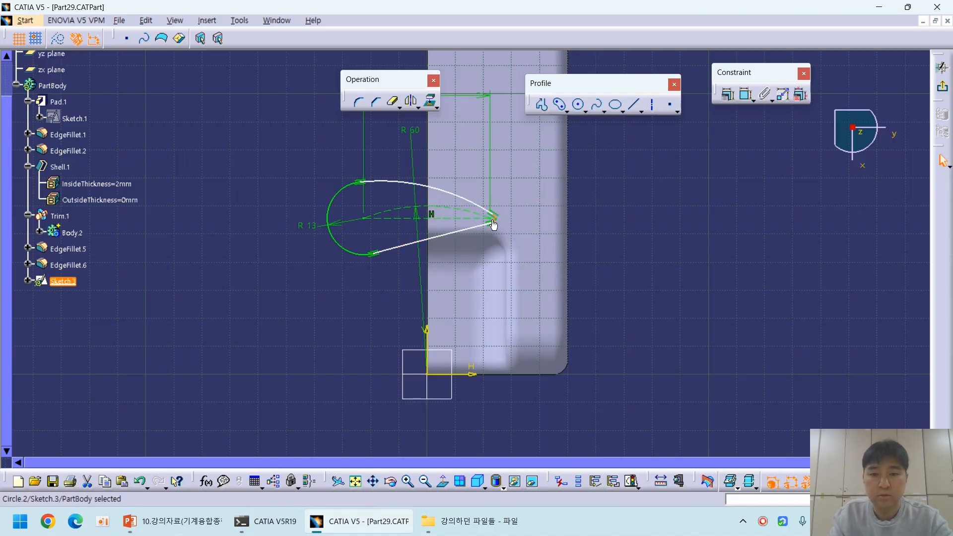
left_click(626, 223)
mouse_move(626, 200)
middle_mouse_down("ctrl")
mouse_move(621, 251)
mouse_move(621, 224)
middle_mouse_up("ctrl")
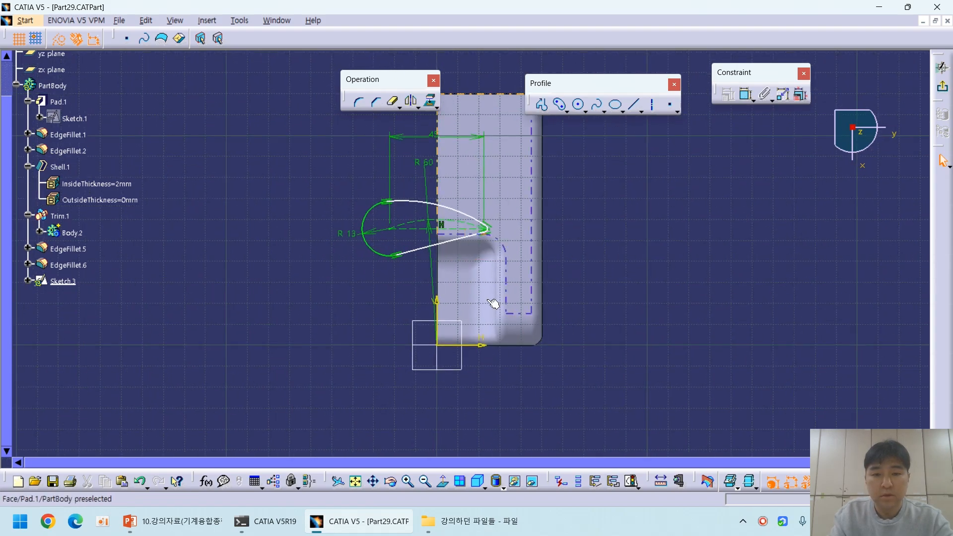
Step: Delete the slot's 60 mm radius dimension and move the slot's upper arc farther up from the origin
left_click(429, 215)
key("Delete")
left_click_drag(427, 204, 419, 149)
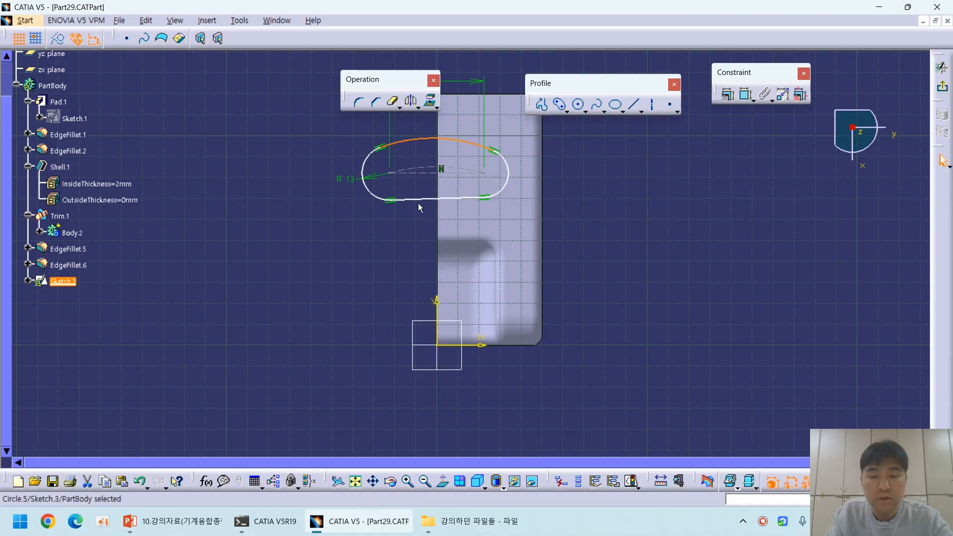
middle_click_drag(418, 204, 416, 236)
Step: Dimension the slot's centreline arc radius again and set it to 60 mm
left_click_drag(428, 203, 411, 144)
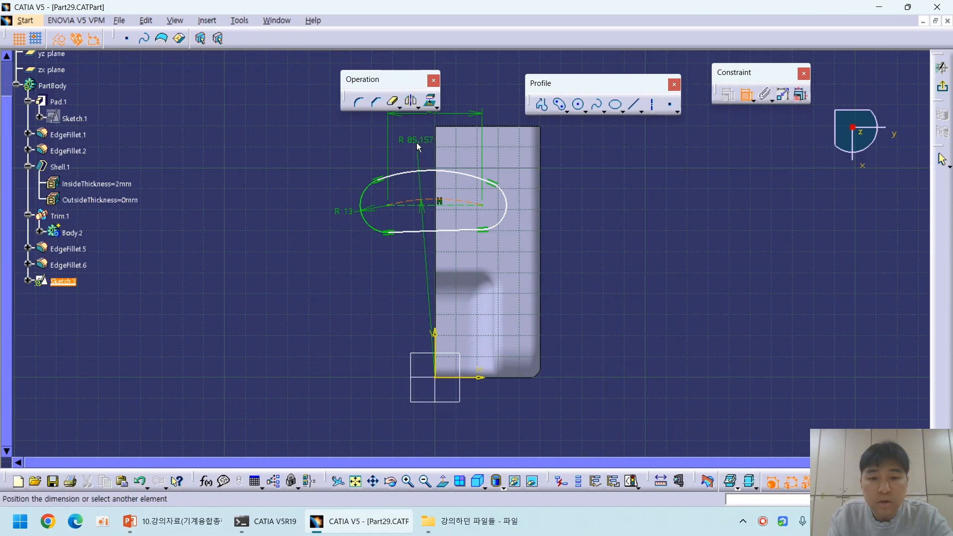
double_click(417, 141)
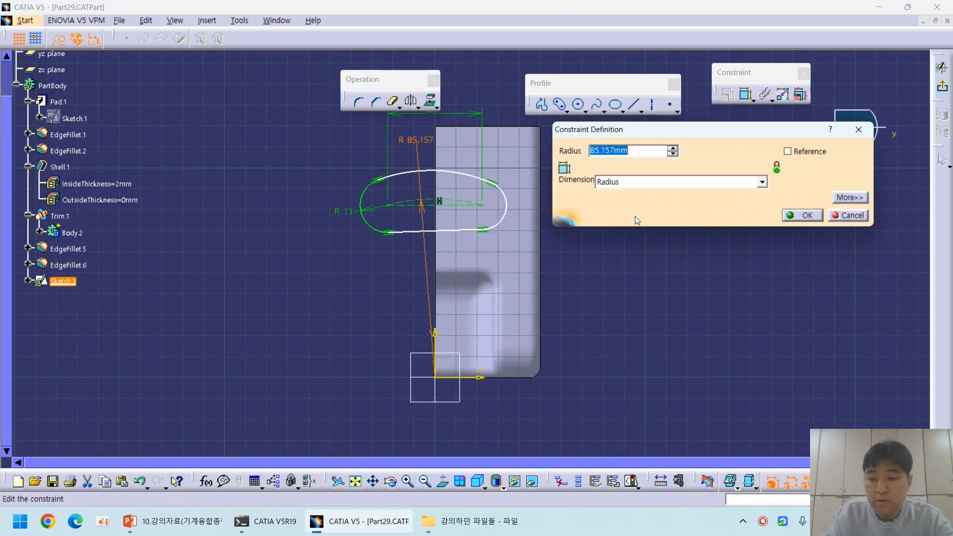
type("60")
key("Return")
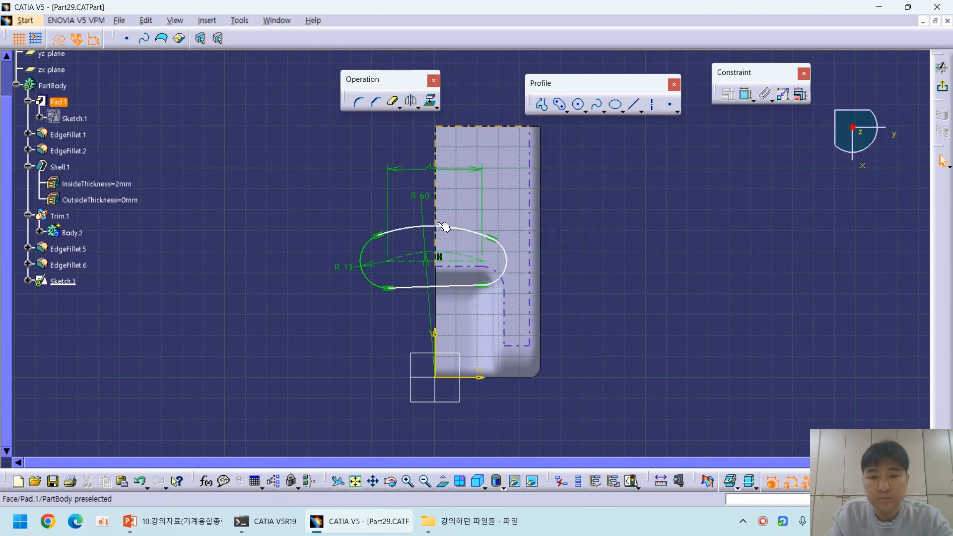
Step: Delete the whole slot profile with its construction geometry and dimensions from the sketch
left_click(445, 227)
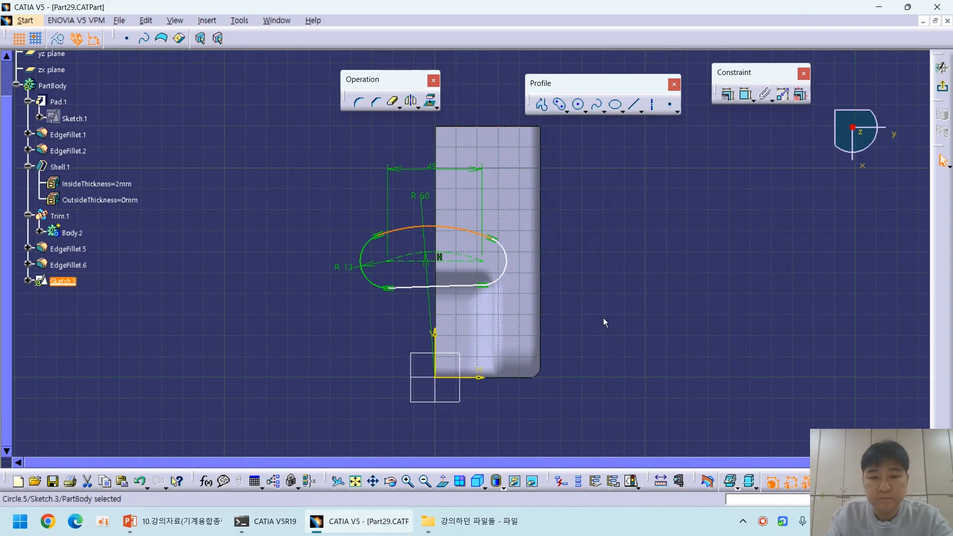
middle_click_drag(443, 361, 452, 213)
middle_click_drag(626, 145, 632, 177)
mouse_move(632, 177)
middle_mouse_down()
mouse_move(637, 263)
mouse_move(620, 202)
middle_mouse_up()
mouse_move(606, 192)
left_mouse_down()
mouse_move(258, 335)
mouse_move(261, 325)
left_mouse_up()
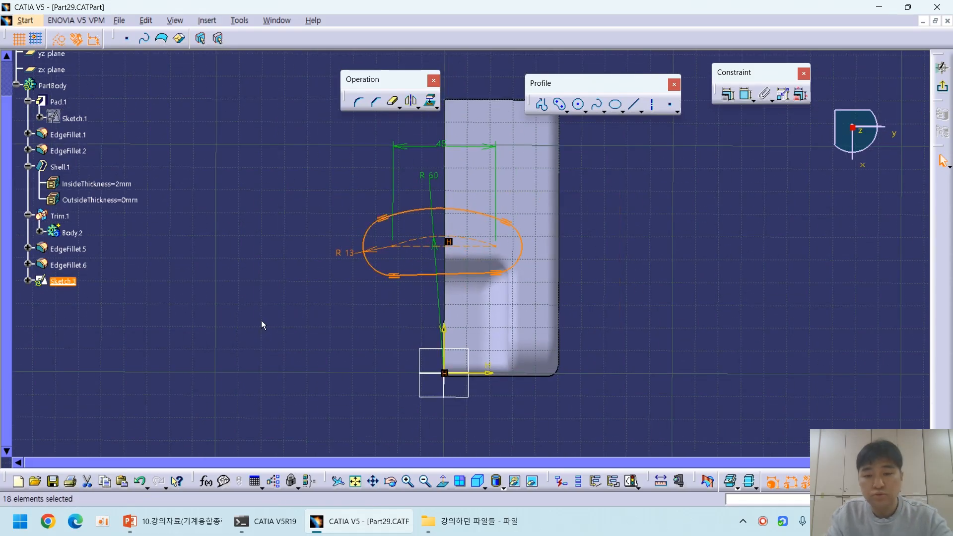
key("Delete")
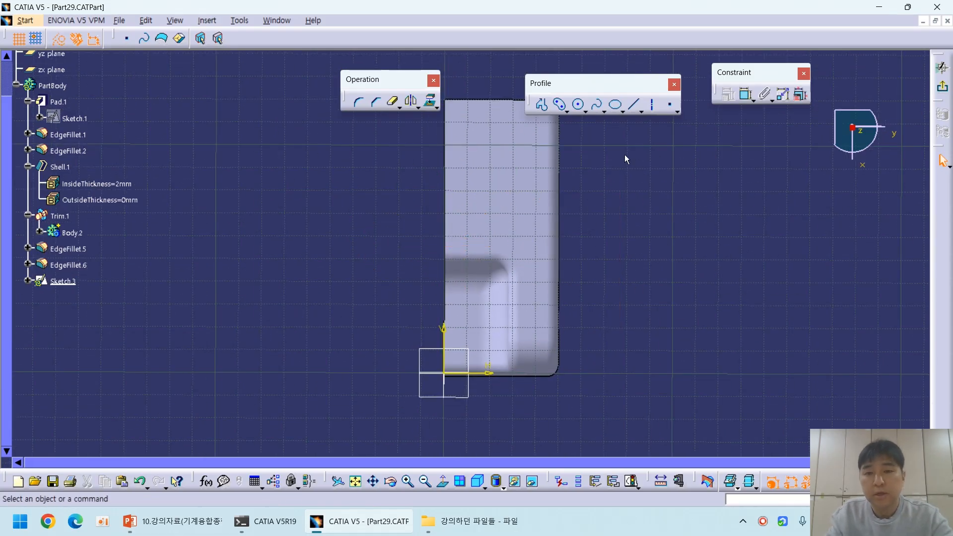
Step: Draw a cylindrical elongated hole centred on the vertical axis, about 61 mm centreline radius with 10.8 mm ends, and make its outline standard geometry
left_click(445, 312)
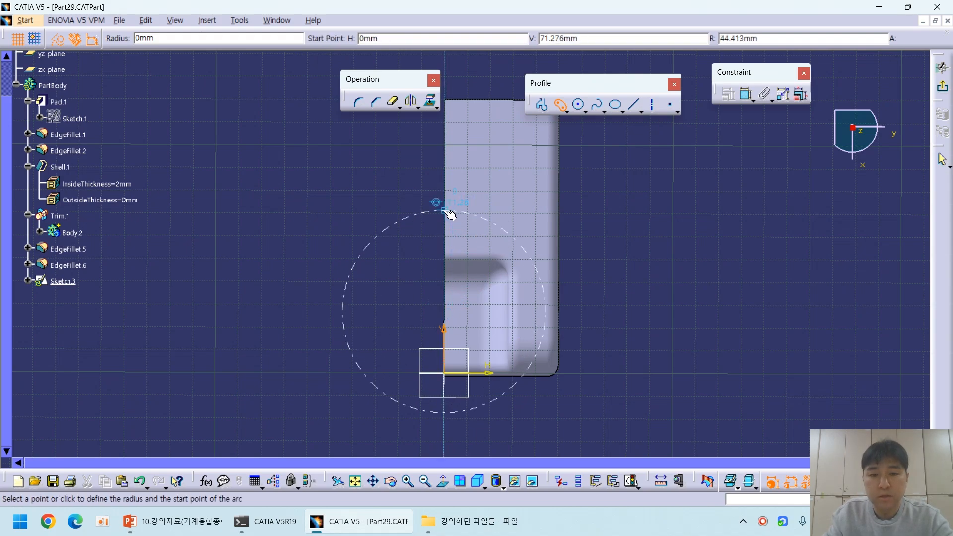
left_click(407, 186)
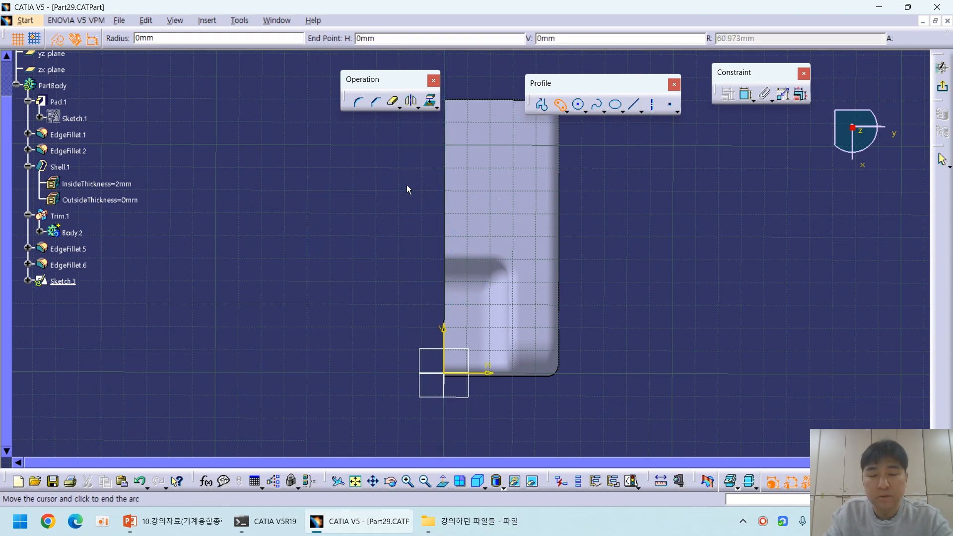
left_click(501, 186)
left_click(504, 203)
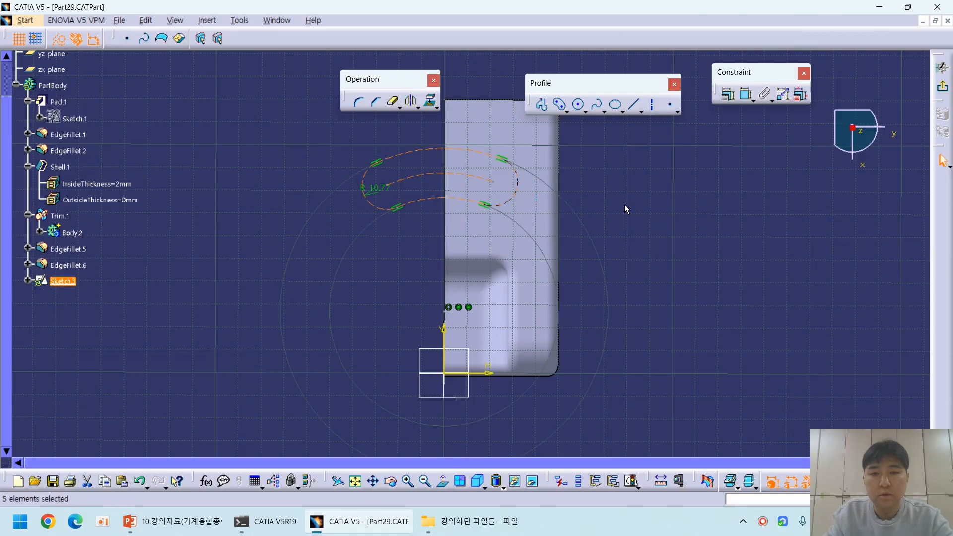
left_click(638, 197)
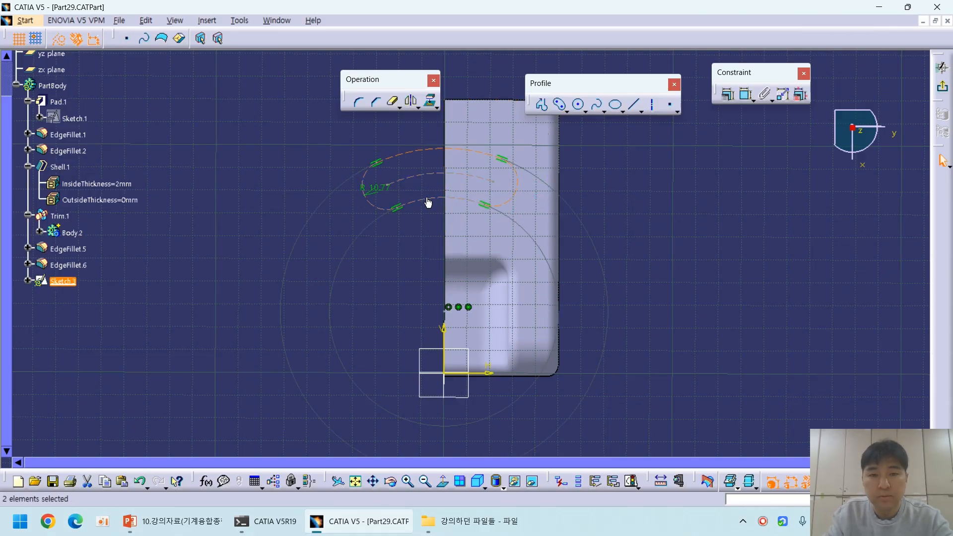
left_click(417, 259)
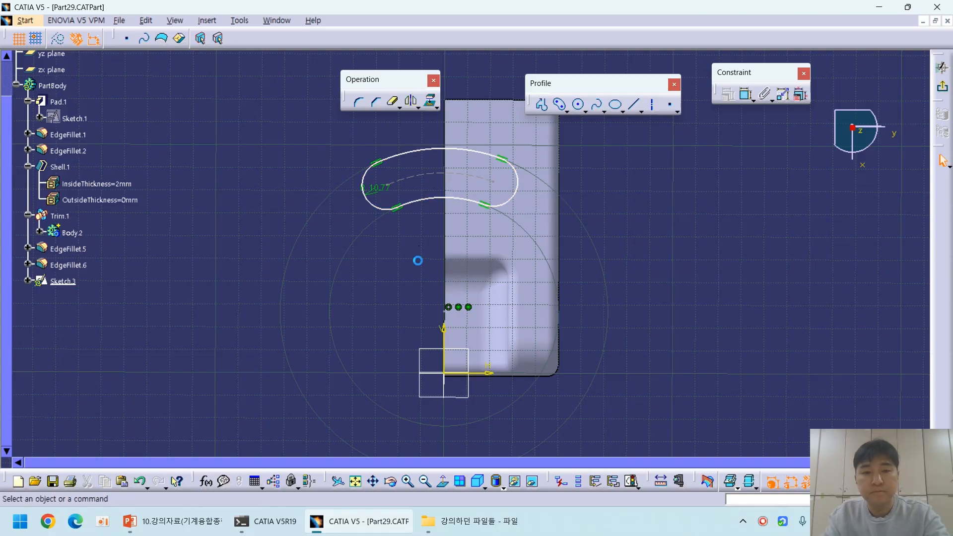
Step: Move the slot's end-radius dimension outside the outline and set it to 13 mm
left_click_drag(381, 195, 341, 213)
double_click(334, 210)
type("13")
key("Return")
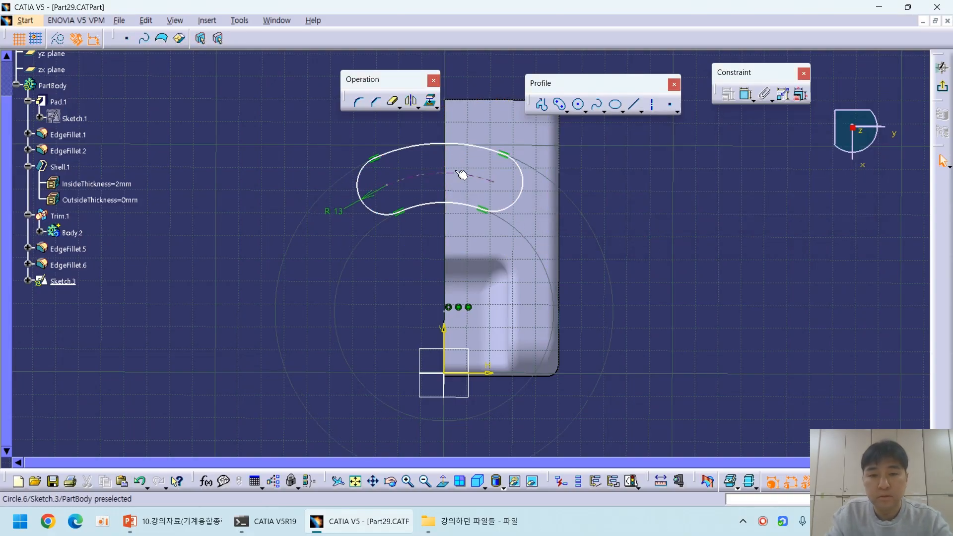
Step: Dimension the radius of the slot's centreline arc and set it to 60 mm
key("c")
left_click(432, 174)
middle_click_drag(426, 158, 438, 205)
left_click(431, 155)
double_click(436, 157)
type("60")
key("Return")
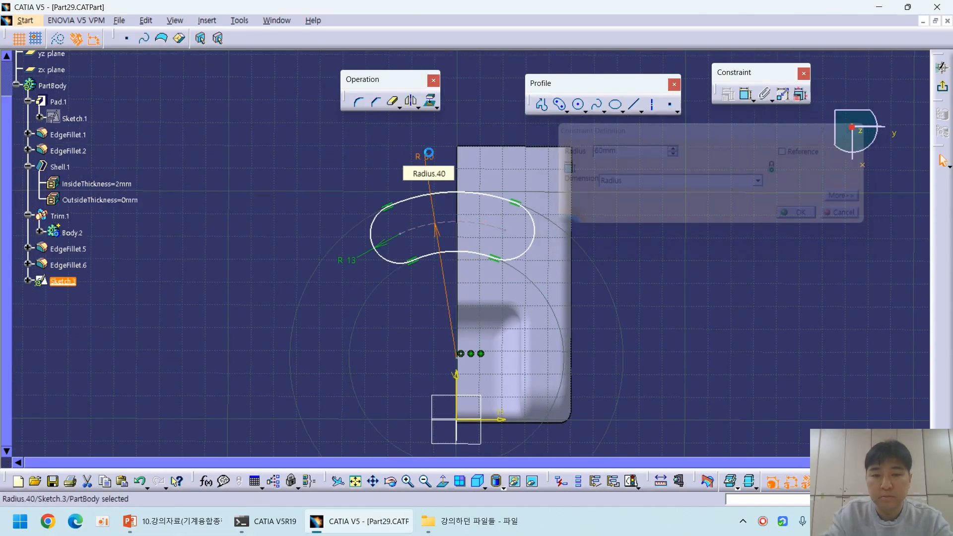
Step: Dimension the distance between the slot's two end centres and set it to 45 mm
key("c")
left_click(401, 234)
left_click(506, 232)
left_click(456, 130)
double_click(457, 130)
type("45mm")
key("Return")
Step: Draw a construction line joining the slot's two end centres and constrain it horizontal
key("p")
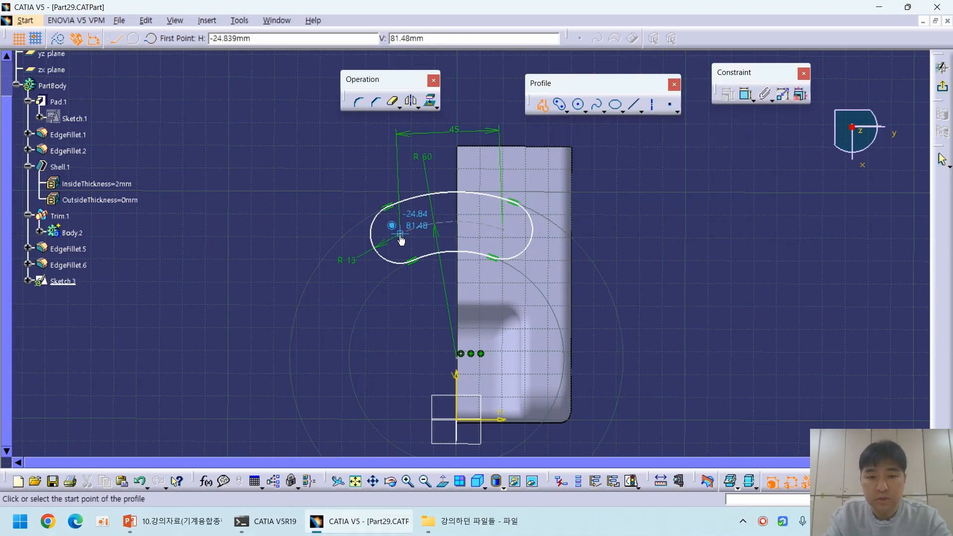
left_click(400, 233)
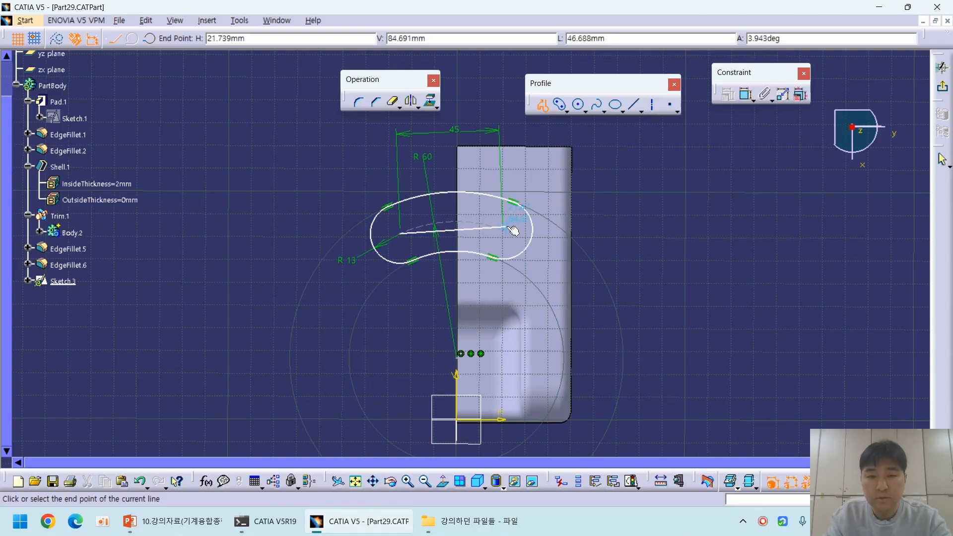
double_click(503, 232)
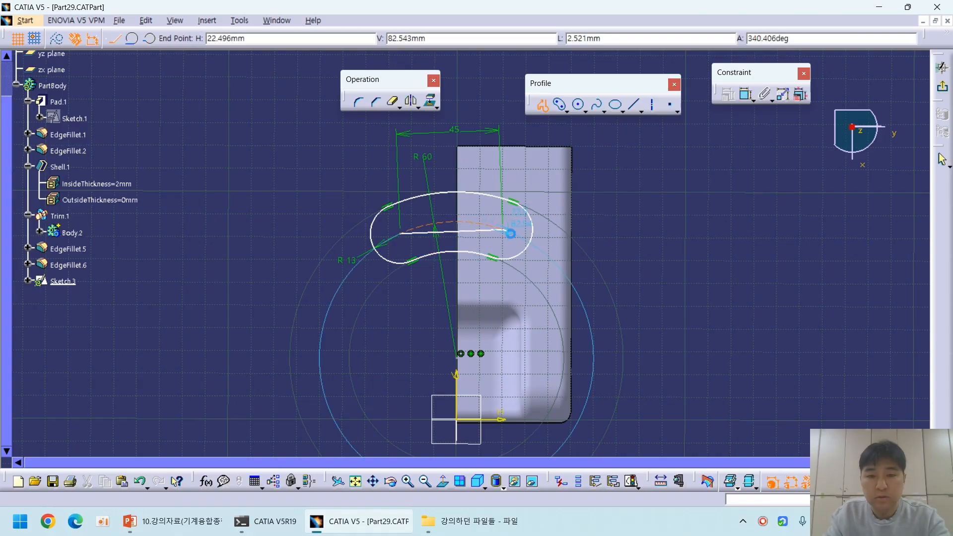
left_click(502, 420, "ctrl")
left_click(728, 95)
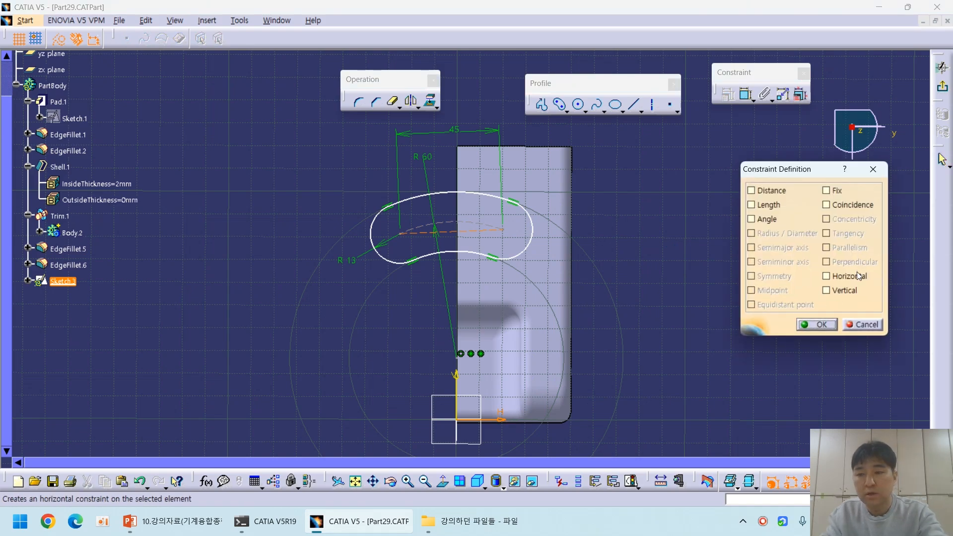
left_click(825, 273)
left_click(815, 319)
middle_click_drag(690, 224, 670, 237)
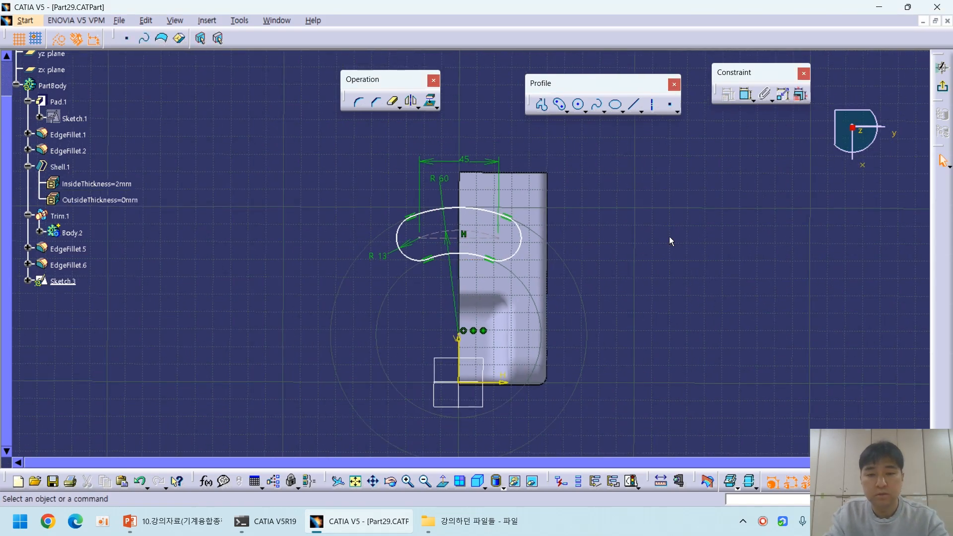
Step: Dimension the distance from the part's far straight edge to the slot's arc centre and set it to 90 mm
key("c")
left_click(524, 173)
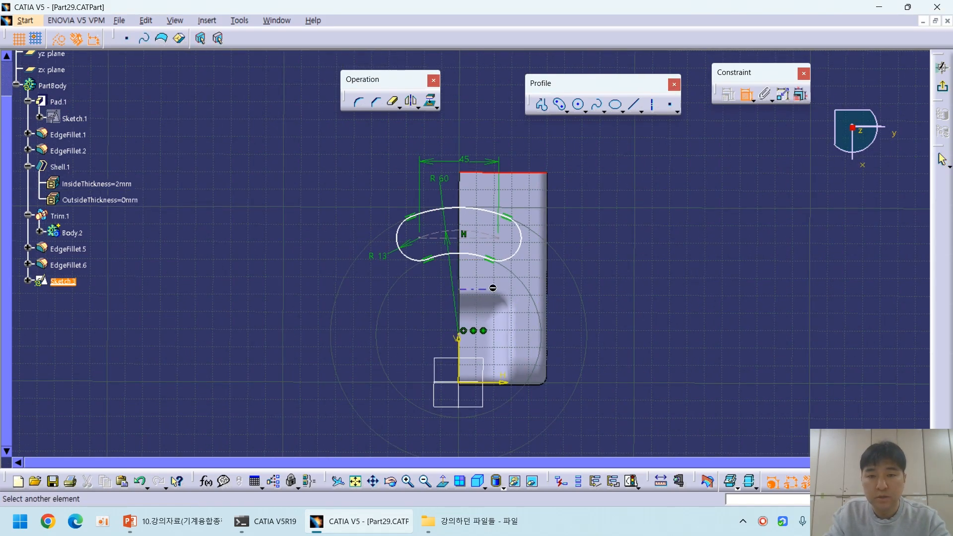
left_click(463, 341)
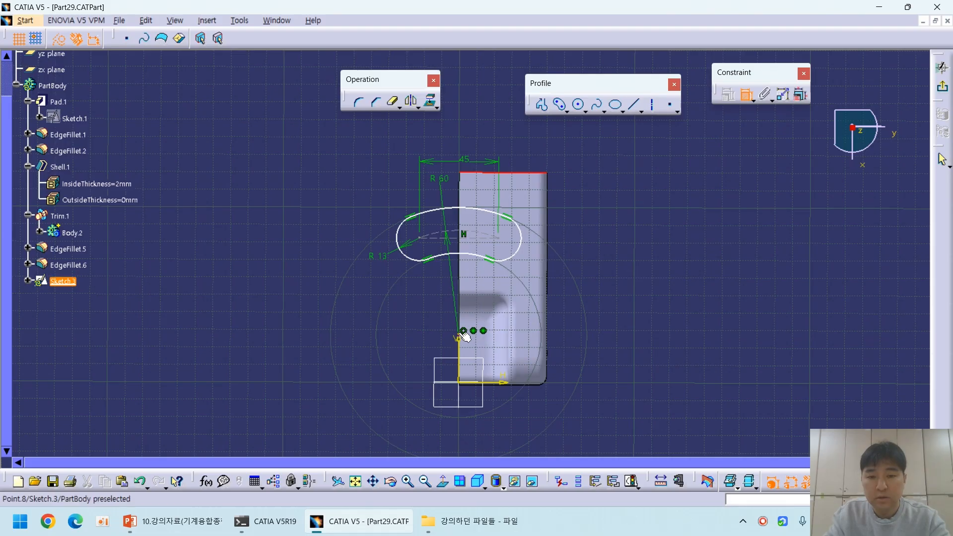
double_click(609, 259)
type("90")
key("Return")
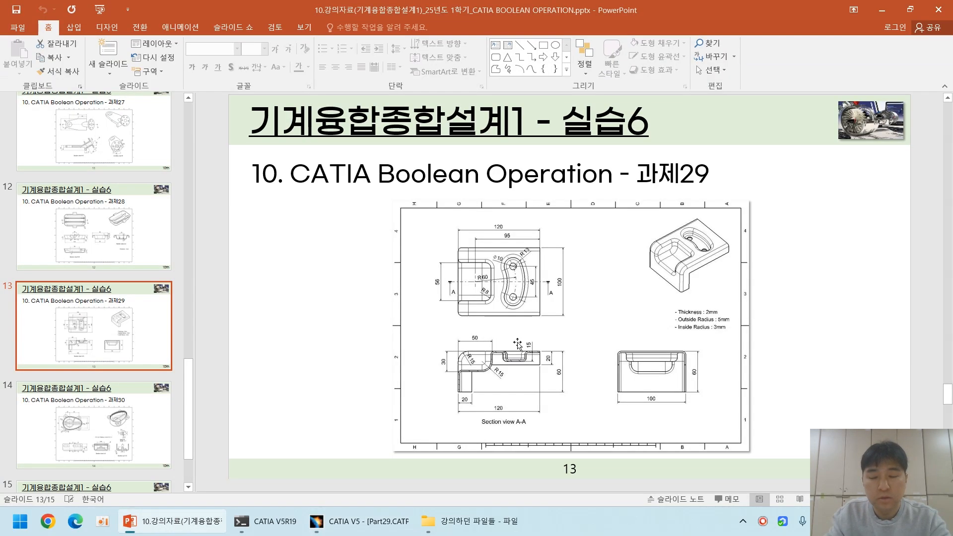
Step: Check the assignment 29 drawing in PowerPoint, return to CATIA and set the edge-to-arc-centre distance to 95 mm
key("shift+F5")
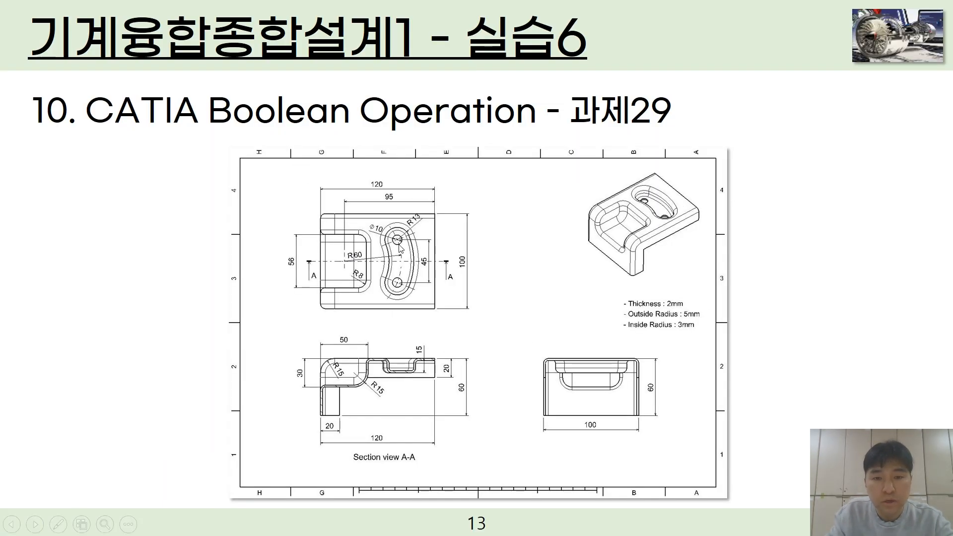
key("Escape")
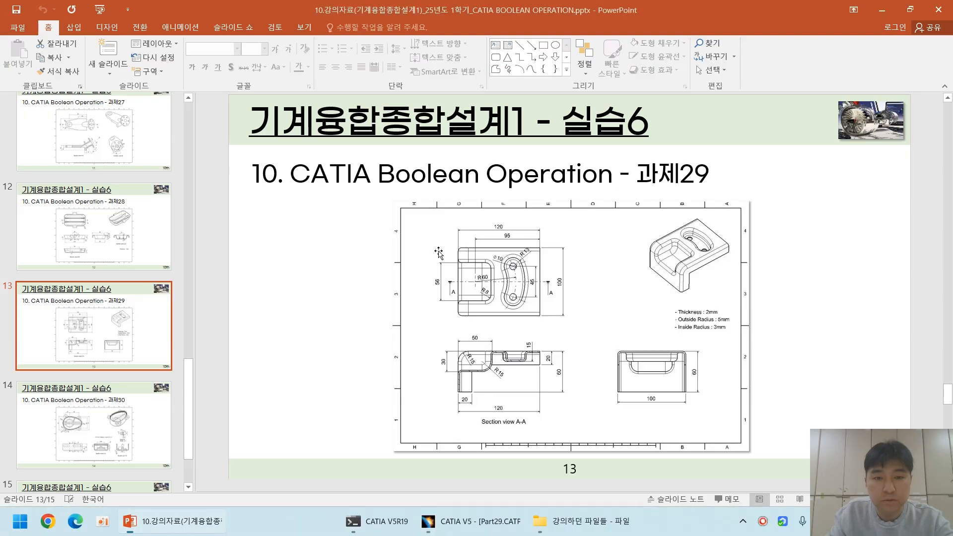
left_click(368, 522)
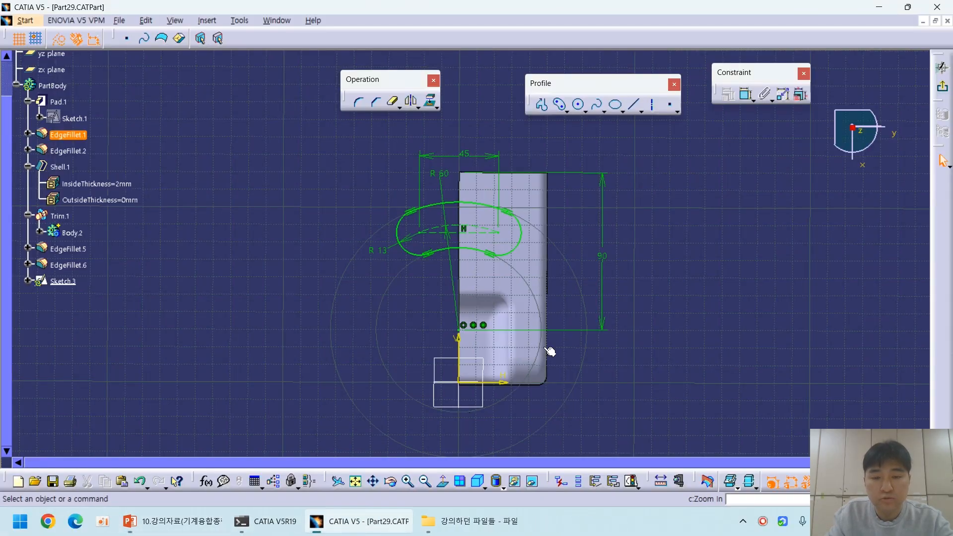
double_click(604, 256)
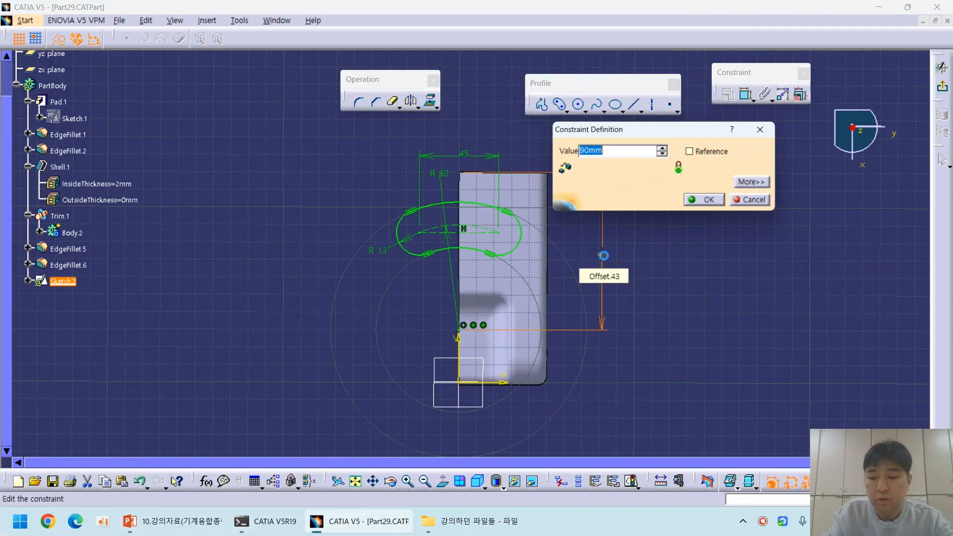
type("95")
key("Return")
left_click(686, 249)
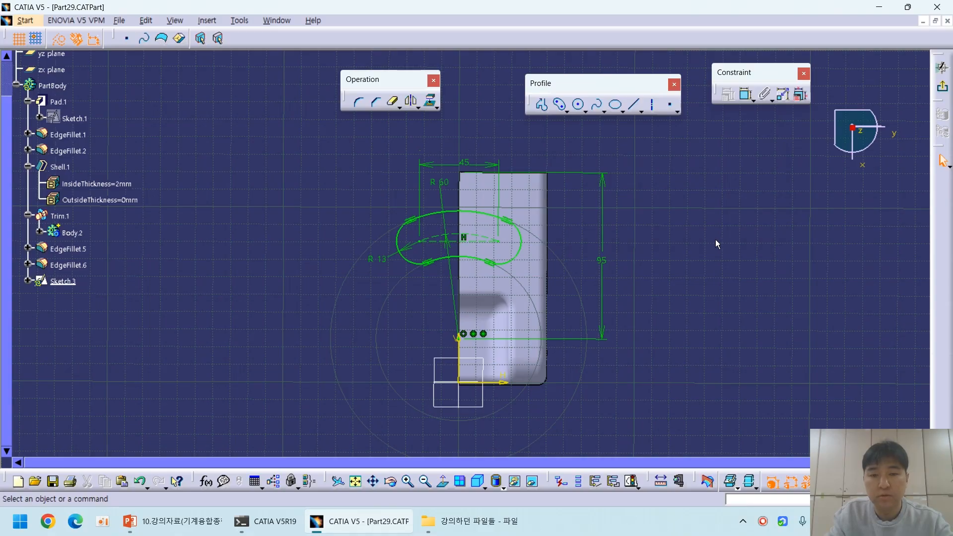
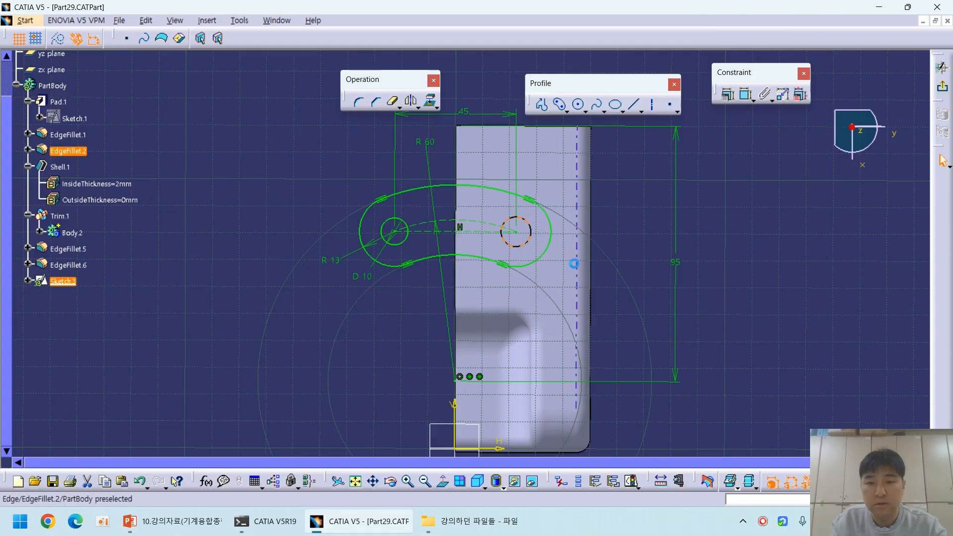
Step: Mirror the 10 mm hole circle about the vertical axis onto the slot's other end and exit the sketch
key("Escape")
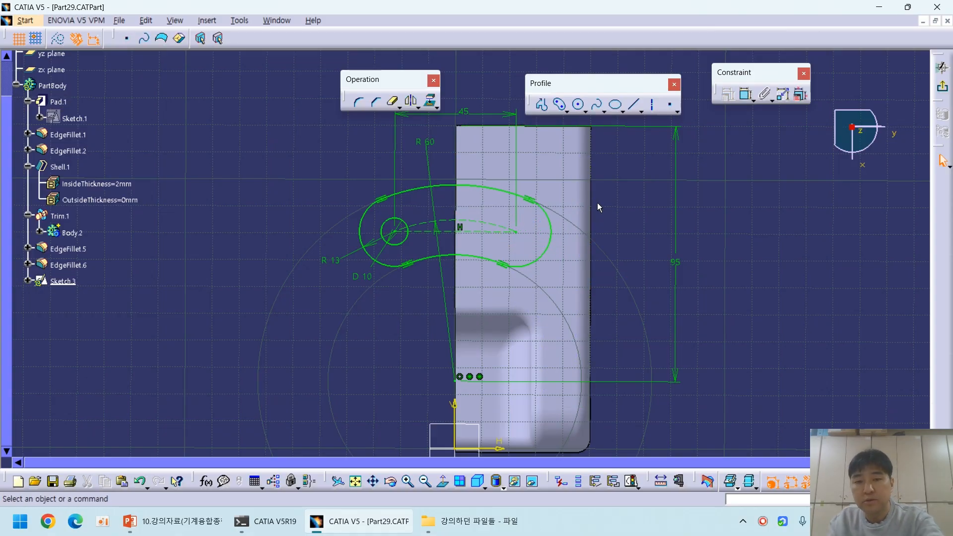
left_click(394, 244)
left_click(410, 100)
left_click(455, 407)
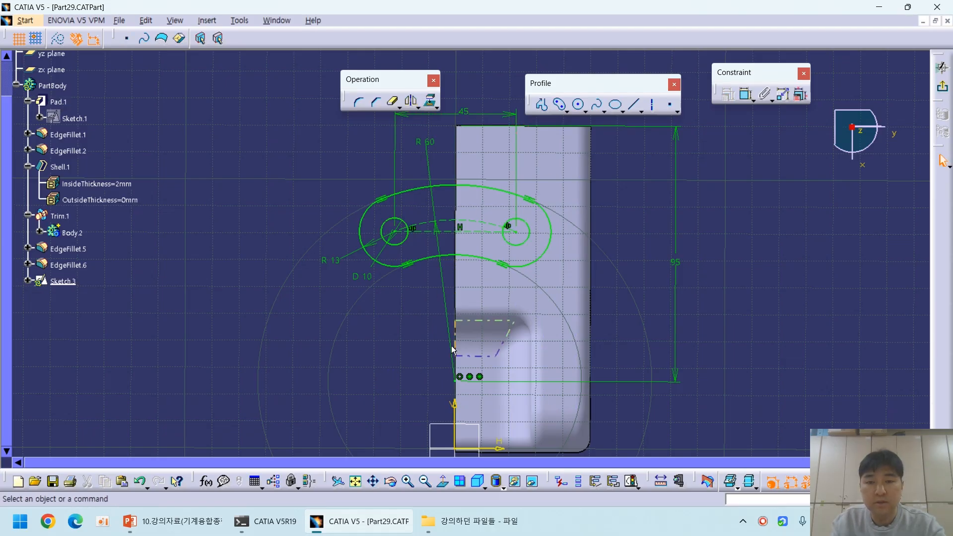
left_click(942, 67)
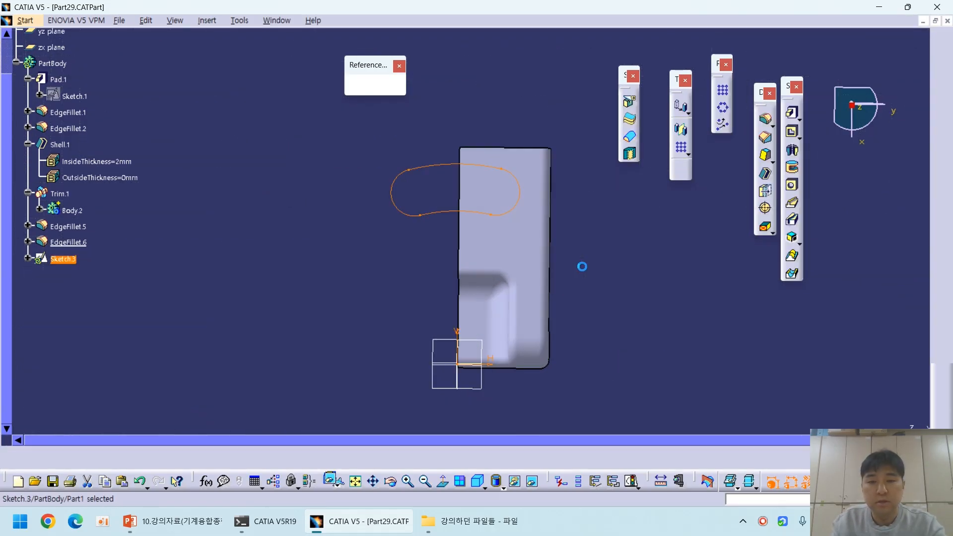
mouse_move(591, 272)
middle_mouse_down()
mouse_move(477, 315)
mouse_move(477, 350)
mouse_move(371, 304)
mouse_move(515, 304)
mouse_move(424, 381)
middle_mouse_up()
Step: Check the slot depth on the PowerPoint drawing, return to CATIA and pad the slot sketch in the reversed direction, down into the part
left_click(174, 522)
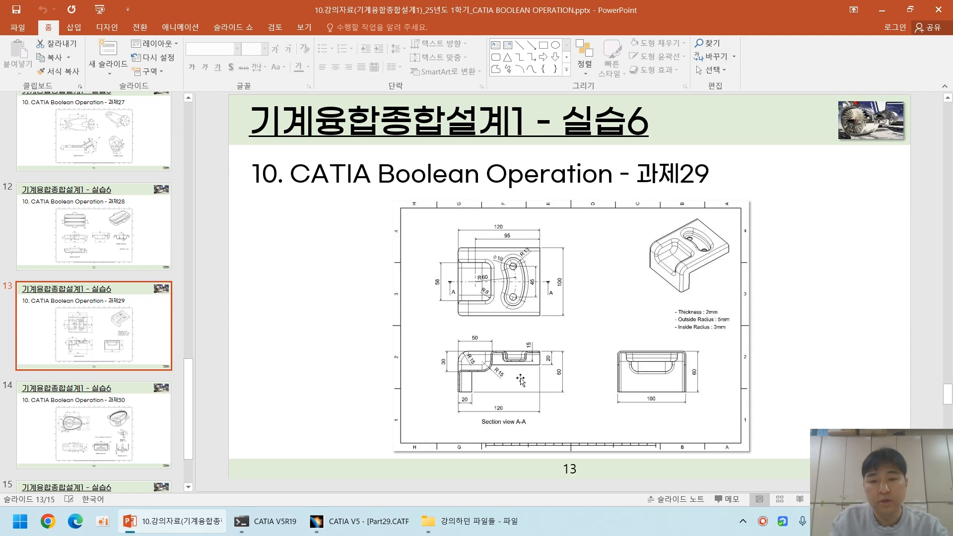
key("shift+F5")
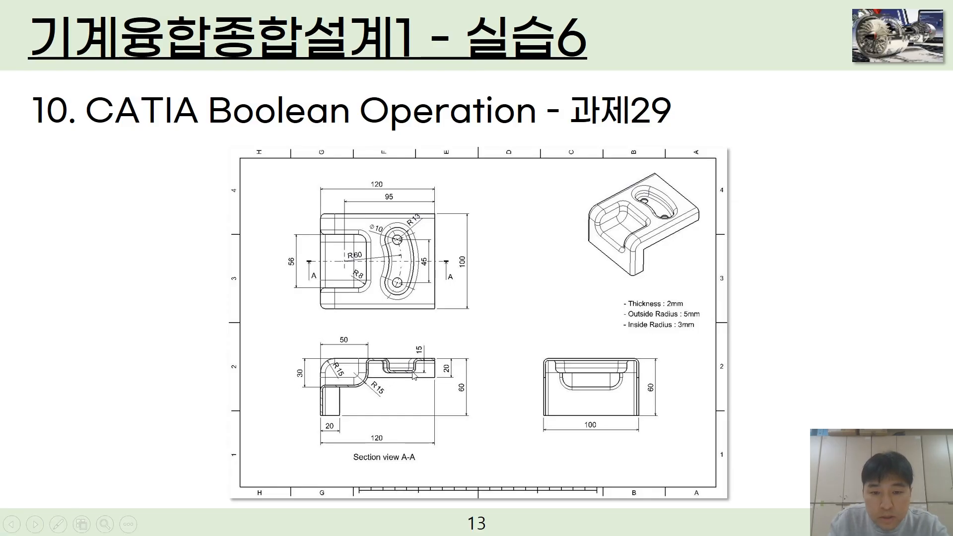
key("Escape")
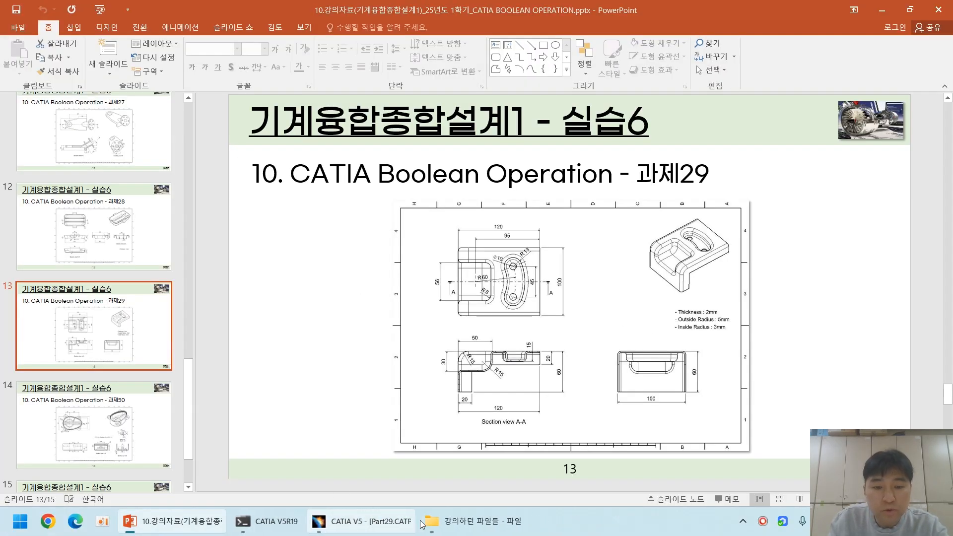
left_click(360, 521)
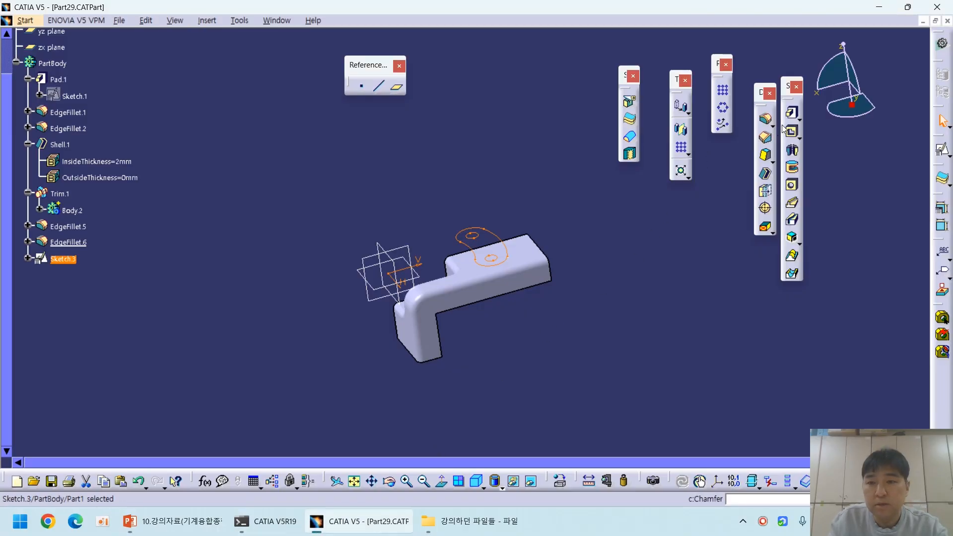
left_click(793, 113)
middle_click_drag(532, 353, 472, 290)
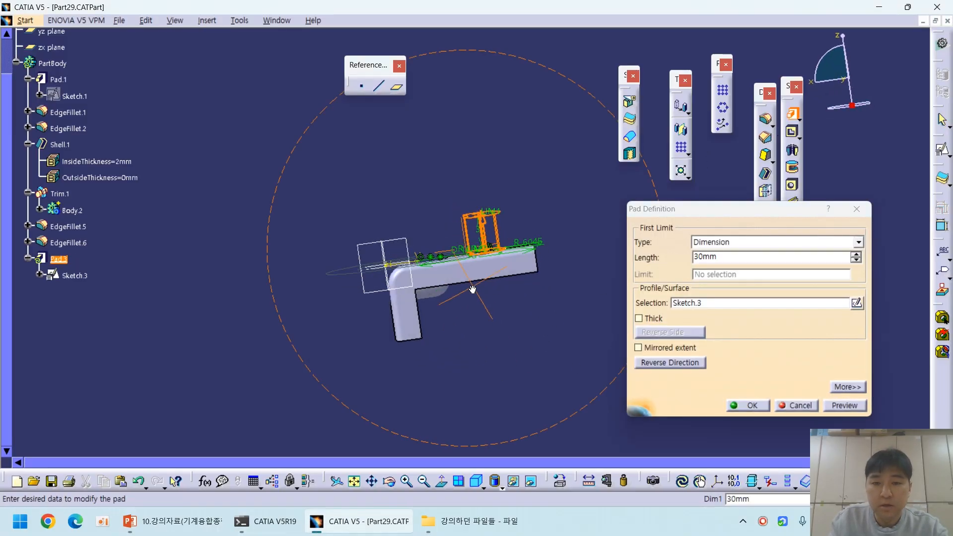
left_click(658, 363)
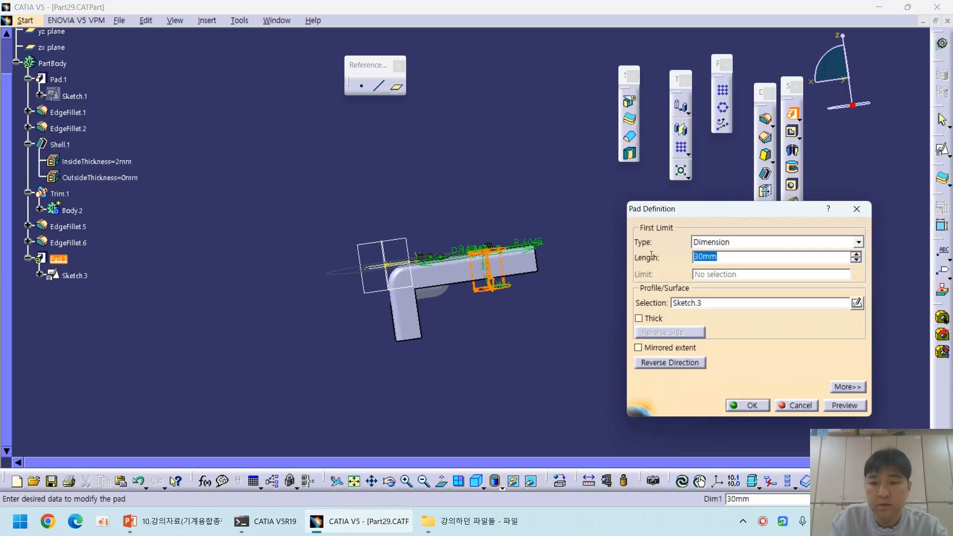
key("Return")
mouse_move(575, 318)
middle_mouse_down()
mouse_move(505, 319)
mouse_move(632, 374)
mouse_move(560, 316)
middle_mouse_up()
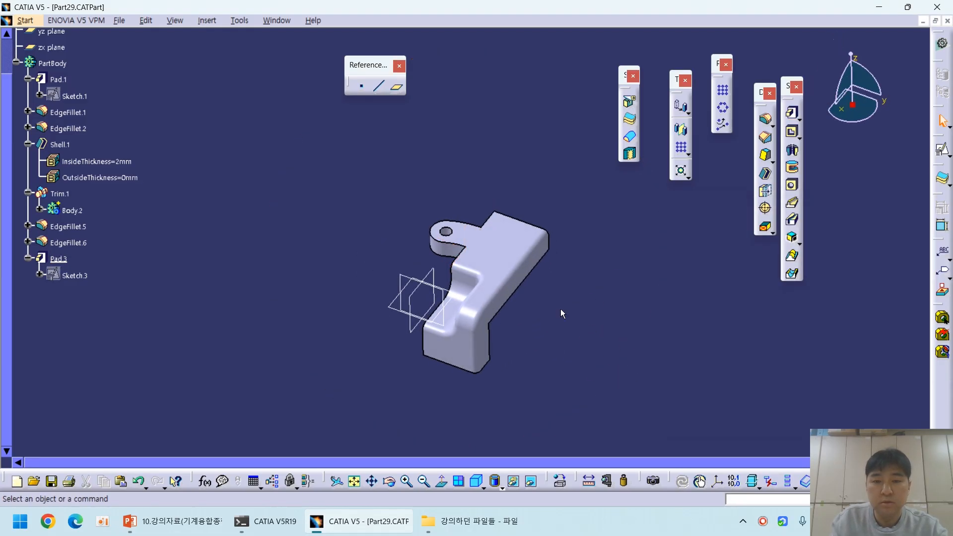
Step: Insert a new body and move the curved slot pad from PartBody into it
scroll(203, 237, "up", 3)
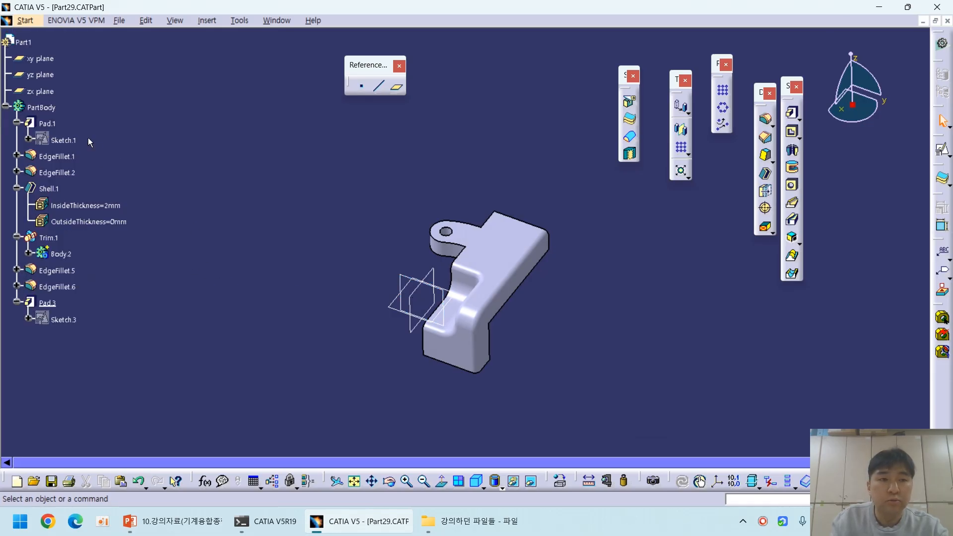
left_click(207, 20)
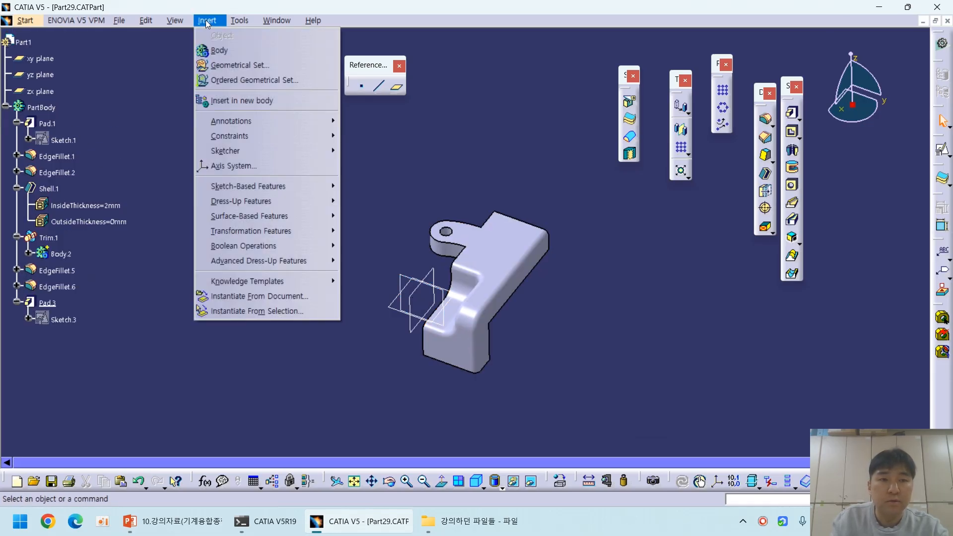
left_click(224, 50)
left_click(47, 303)
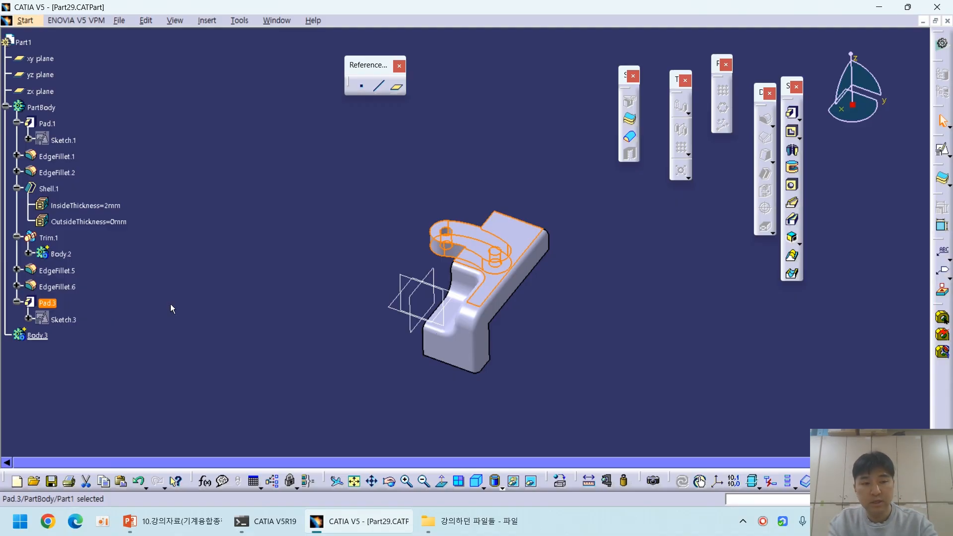
key("ctrl+x")
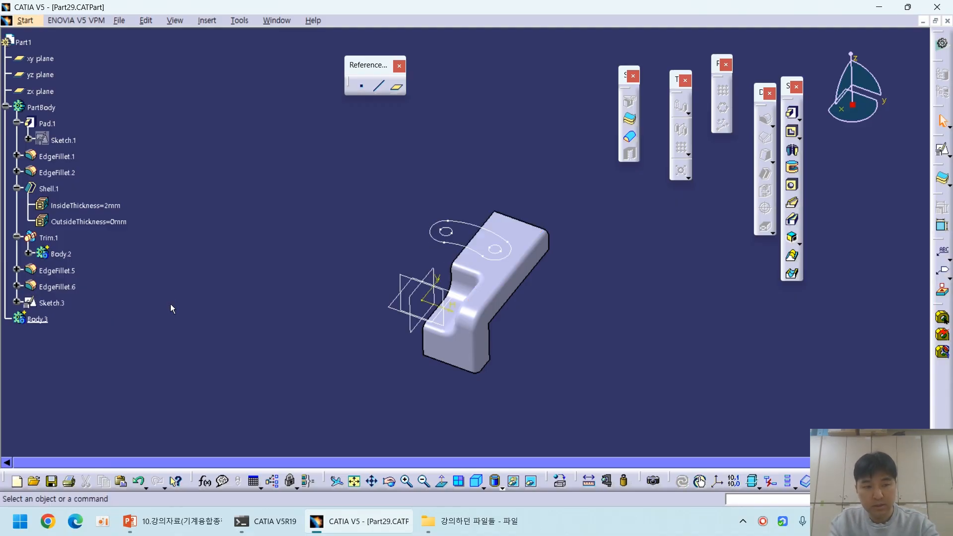
left_click(38, 320)
key("ctrl+v")
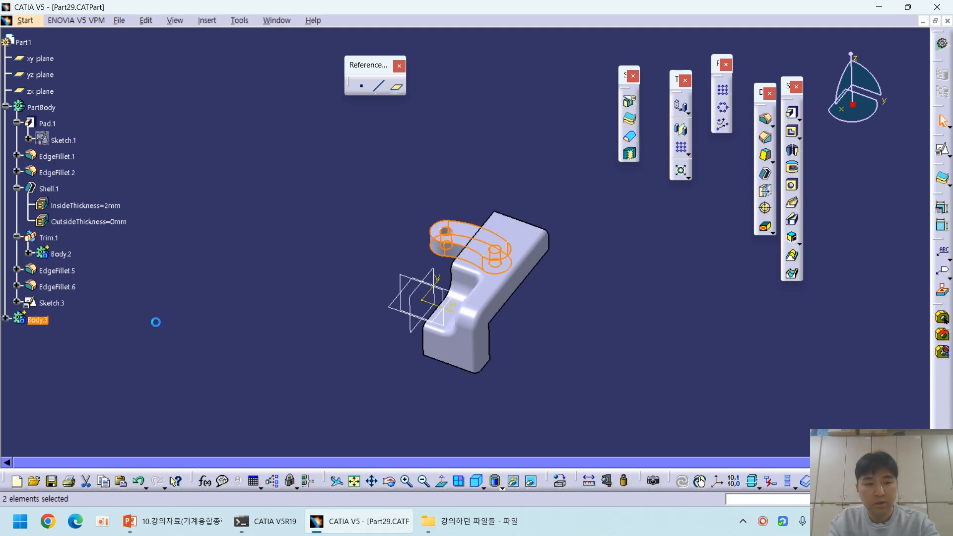
left_click(4, 320)
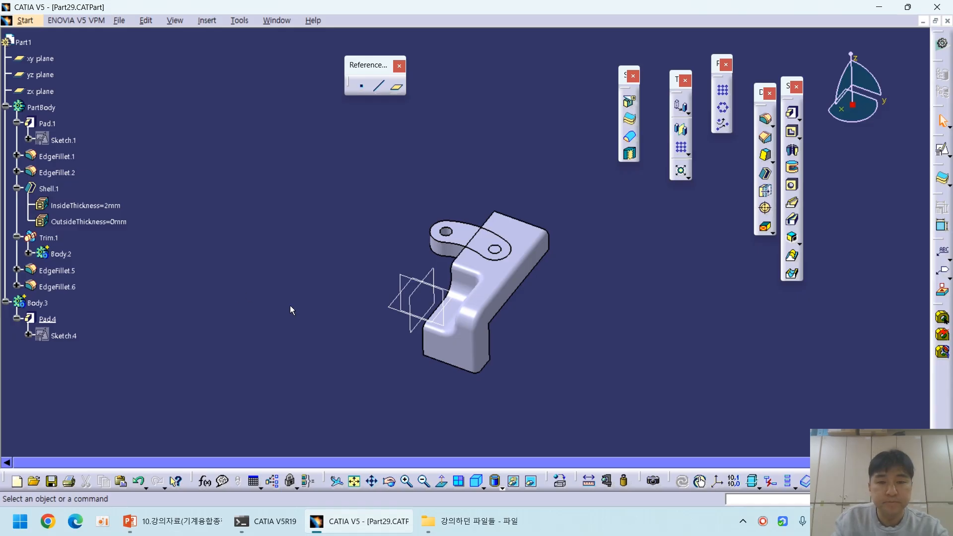
Step: Hide PartBody to isolate the slot body
right_click(51, 112)
left_click(62, 148)
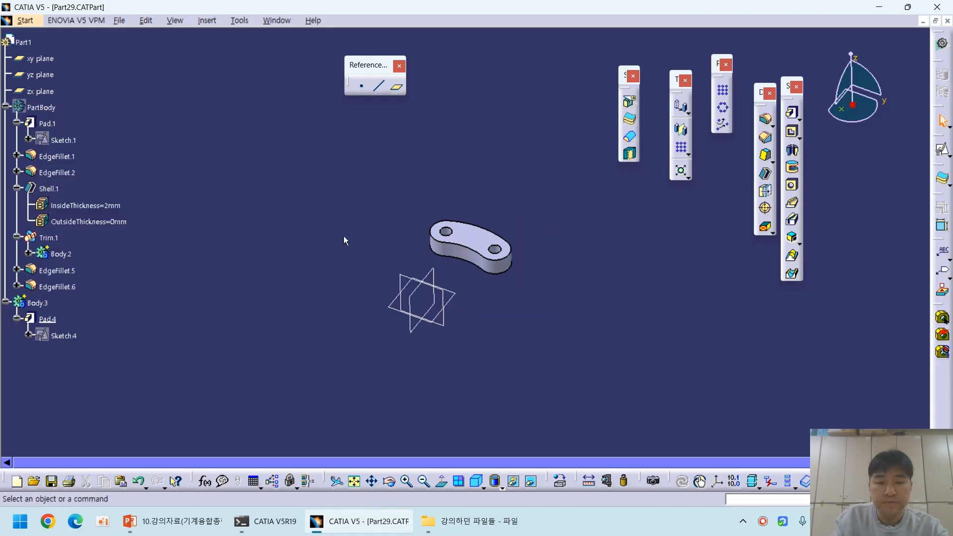
mouse_move(458, 276)
middle_mouse_down()
mouse_move(483, 334)
mouse_move(425, 313)
mouse_move(460, 270)
middle_mouse_up()
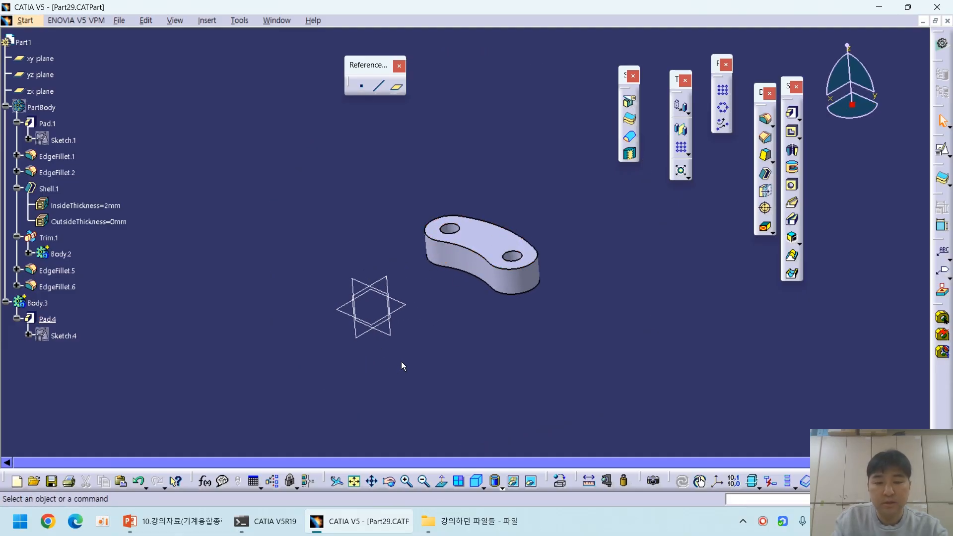
Step: Check the slot's section view and the radius notes on the assignment 29 drawing in PowerPoint, and return to CATIA
left_click(193, 526)
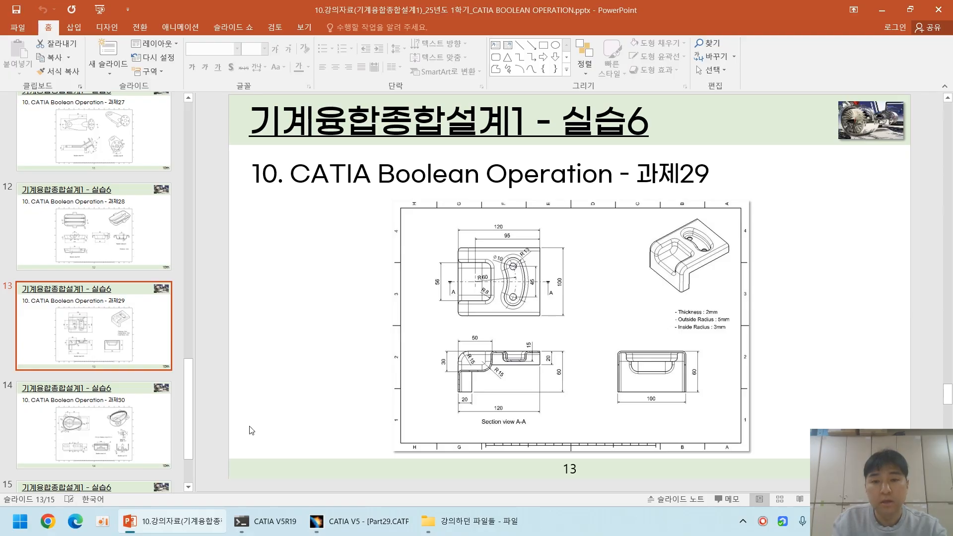
left_click(359, 521)
middle_click_drag(569, 321, 595, 308)
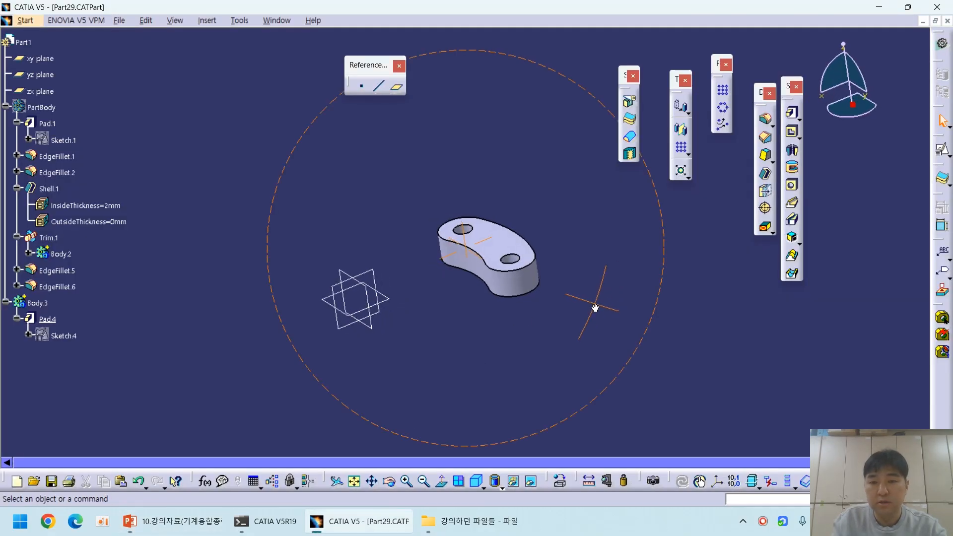
left_click(179, 521)
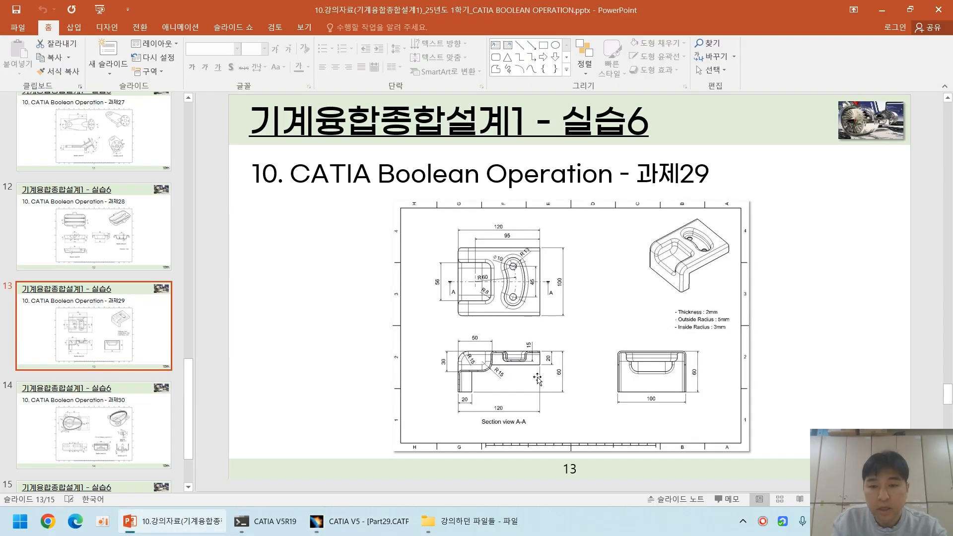
key("shift+F5")
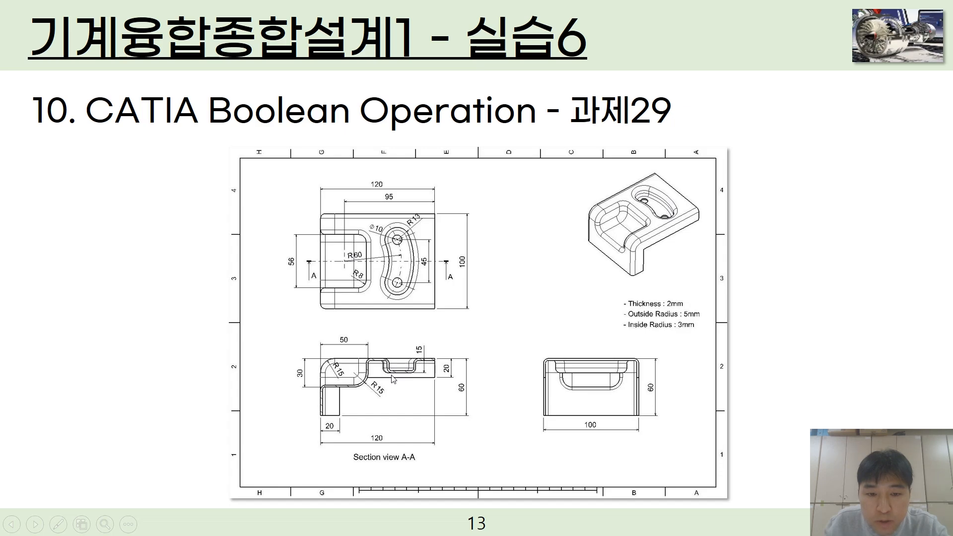
key("Escape")
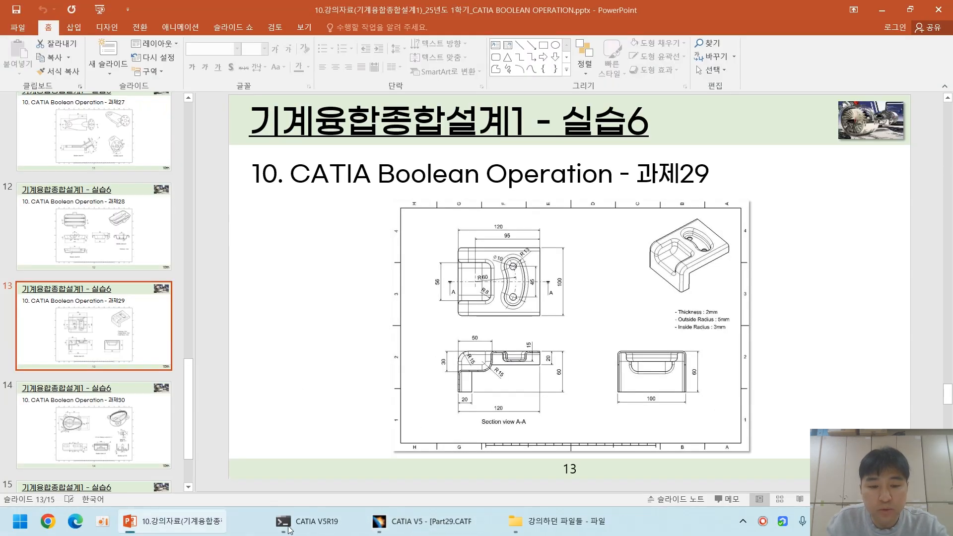
left_click(360, 522)
Step: Fillet the outer edge of the slot body's underside with a 3 mm radius
middle_click_drag(498, 388, 479, 219)
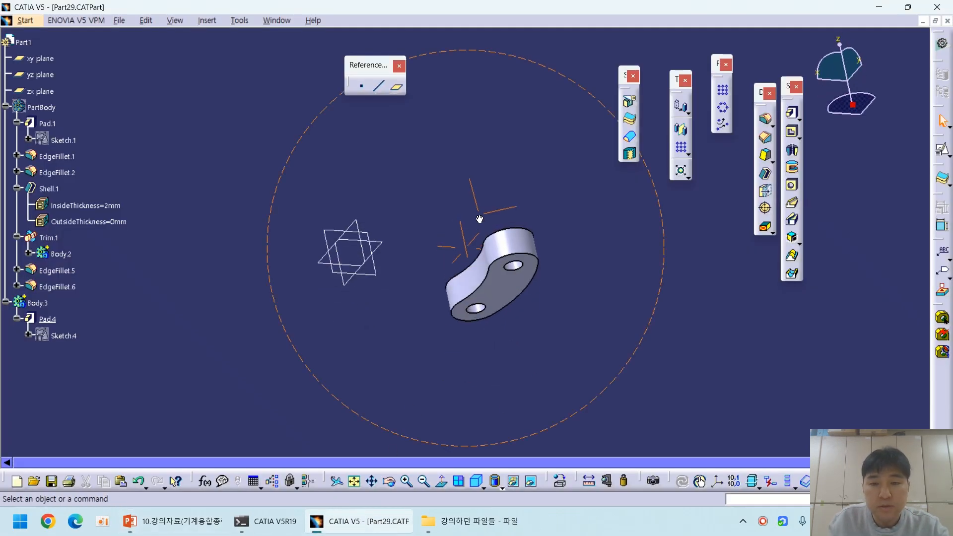
left_click(766, 120)
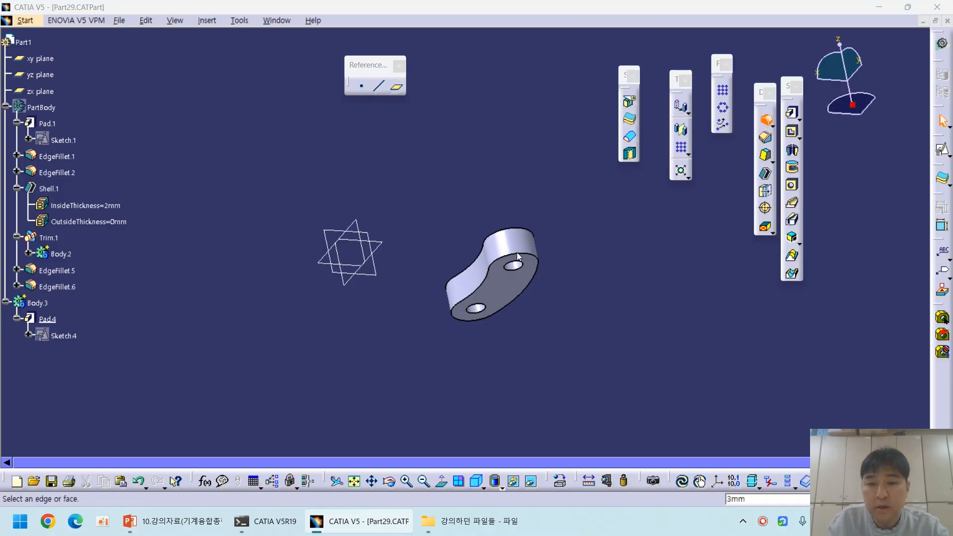
left_click(517, 253)
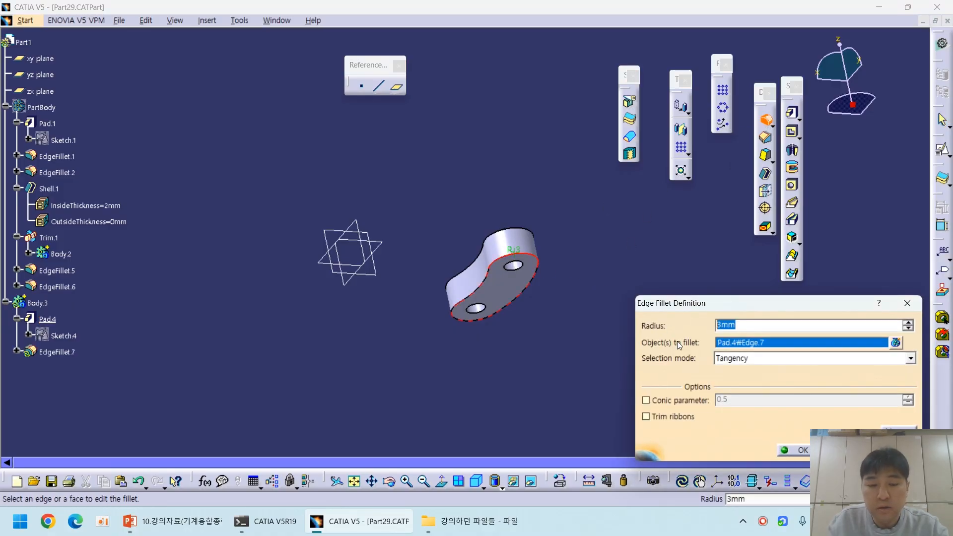
left_click(797, 450)
Step: Shell the slot body with 2 mm inside thickness, removing its upper face and both hole walls
middle_click_drag(600, 358, 614, 221)
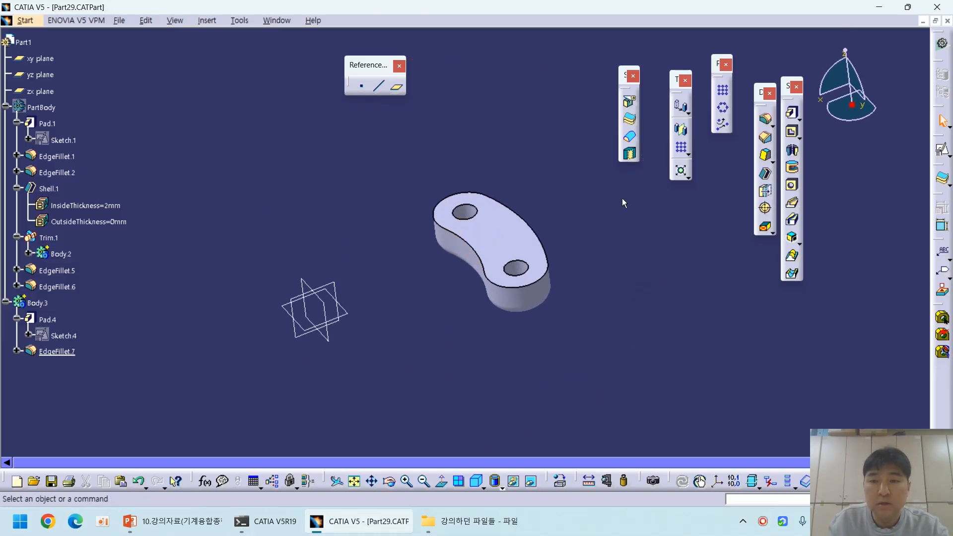
left_click(766, 173)
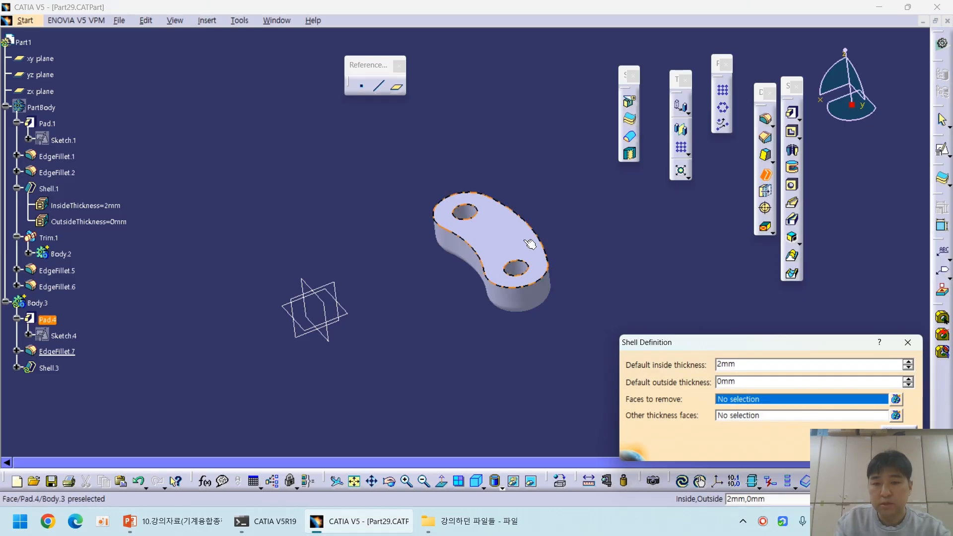
left_click(496, 242)
middle_click_drag(435, 350, 396, 350)
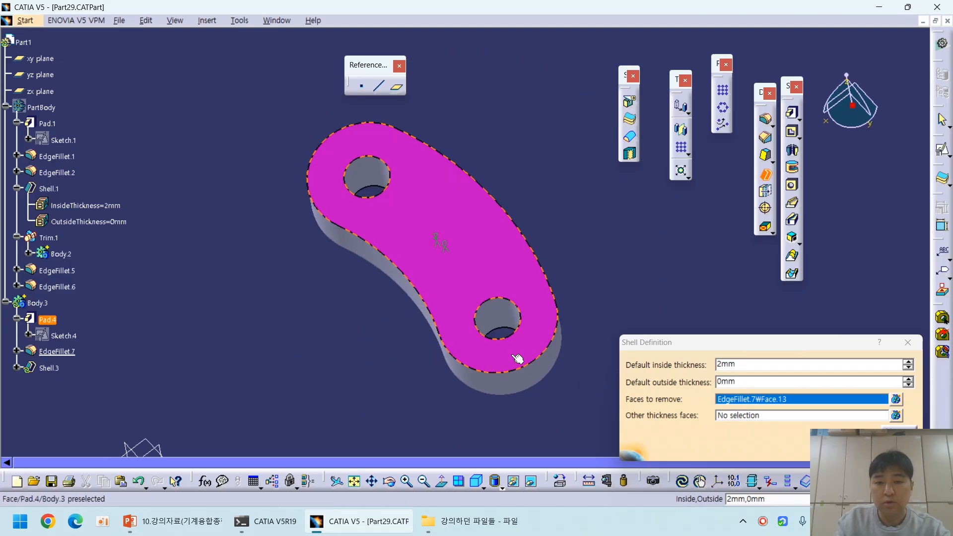
left_click(501, 319)
left_click(380, 174)
left_click(830, 449)
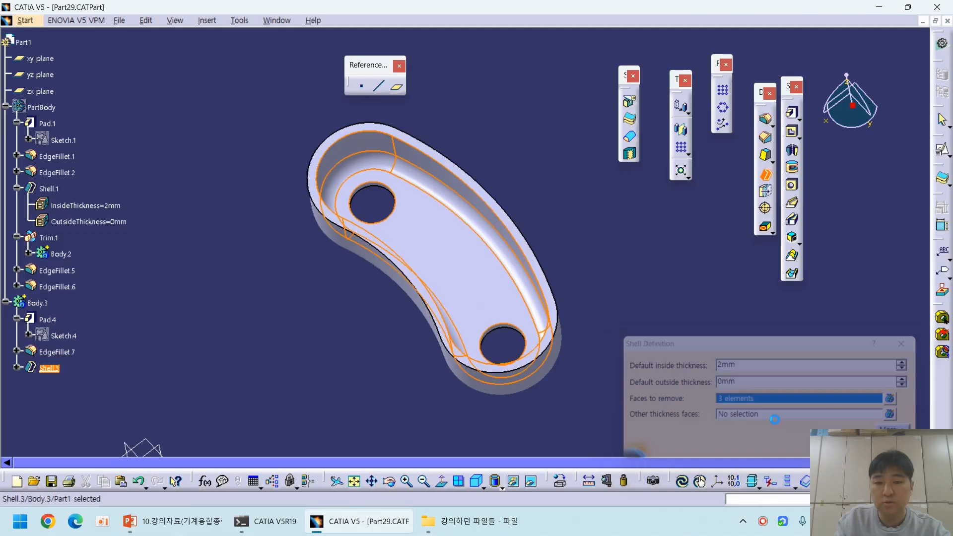
Step: Show PartBody again alongside the shelled slot body
middle_click_drag(512, 399, 437, 412)
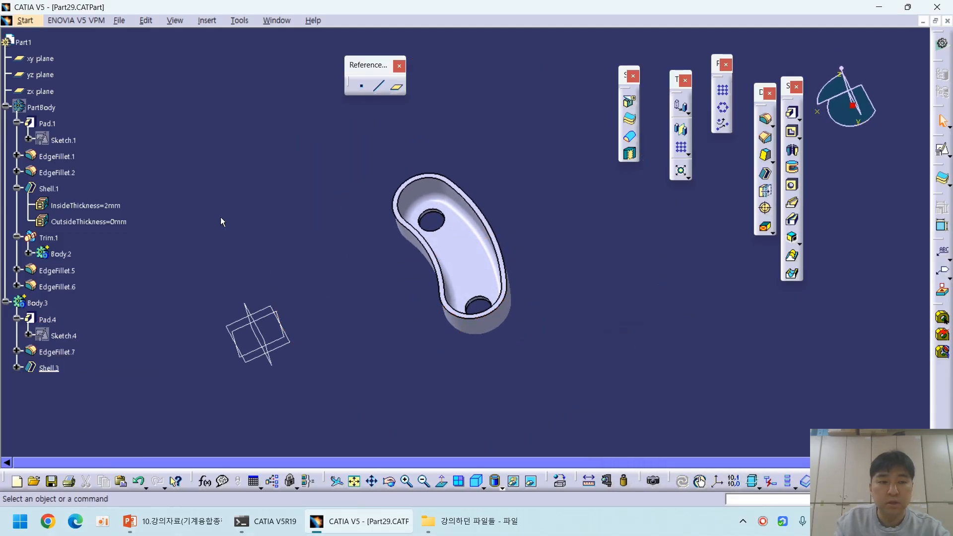
right_click(43, 110)
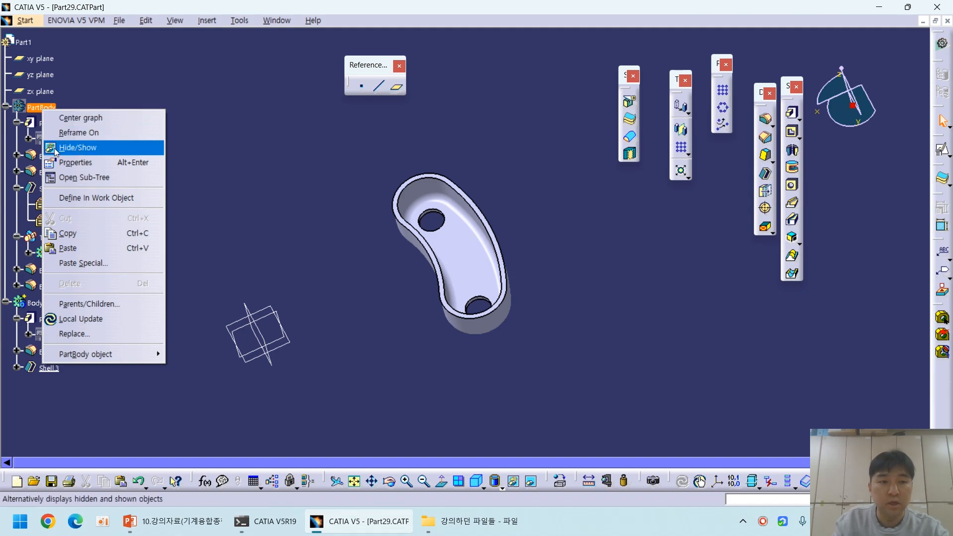
left_click(85, 144)
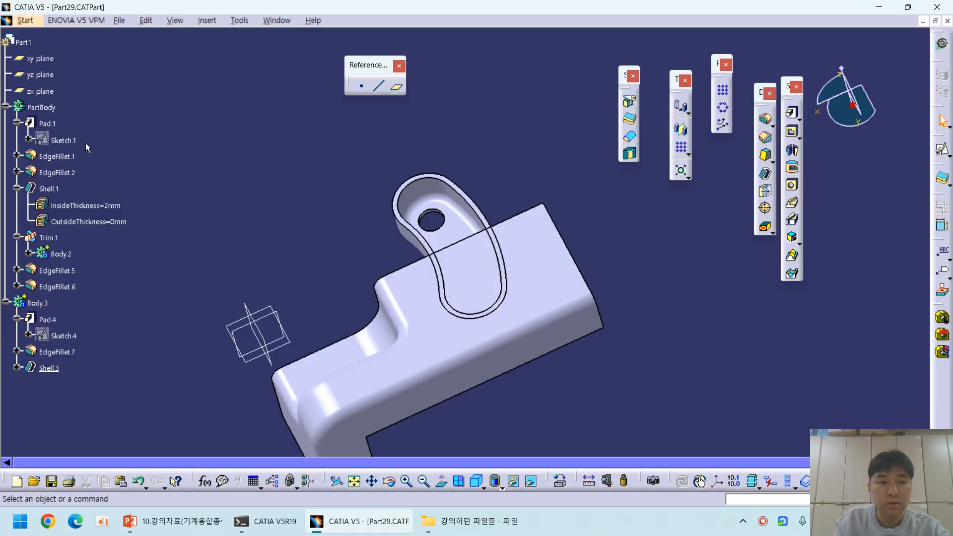
Step: Try to union trim Body.3 with PartBody, removing the plate's side face inside the slot and a hole wall
middle_click_drag(266, 186, 345, 398)
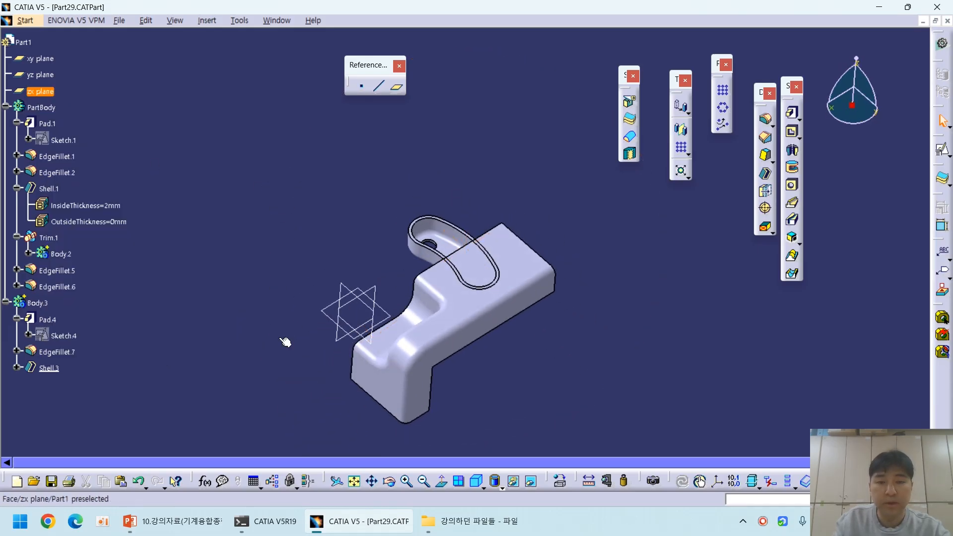
right_click(46, 305)
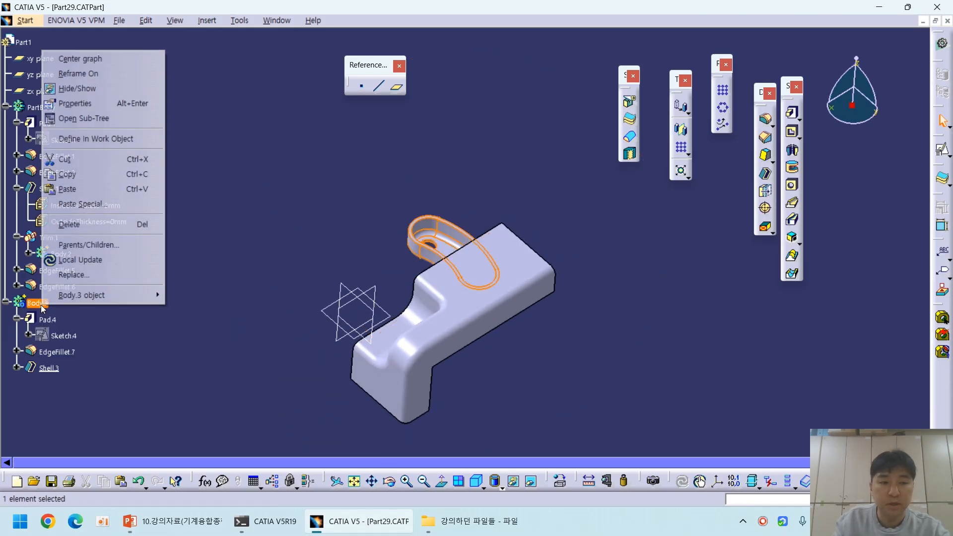
mouse_move(91, 295)
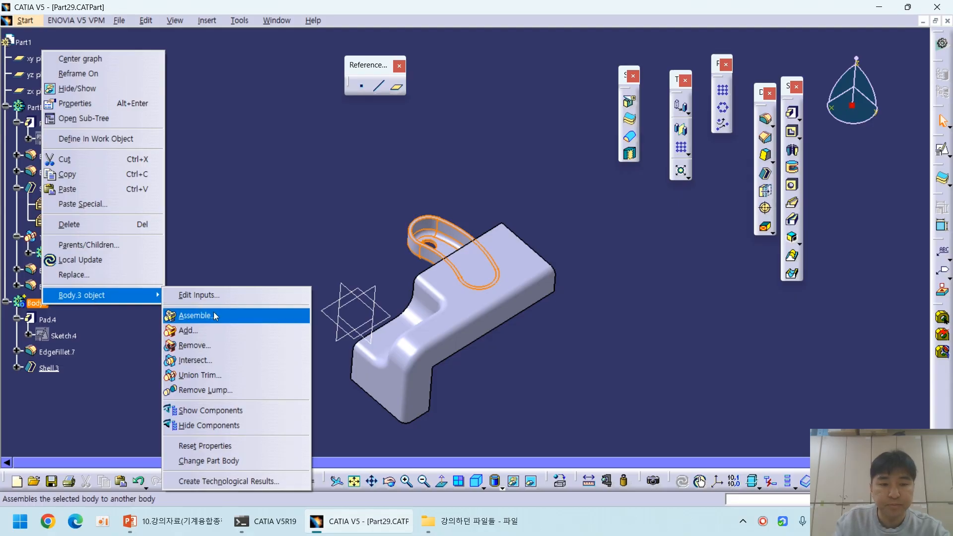
left_click(225, 377)
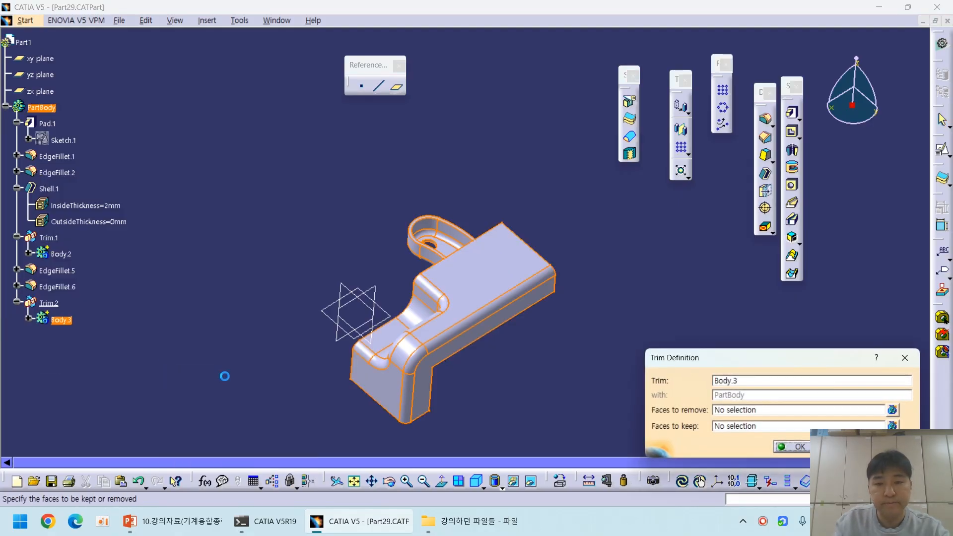
middle_click_drag(255, 377, 409, 322)
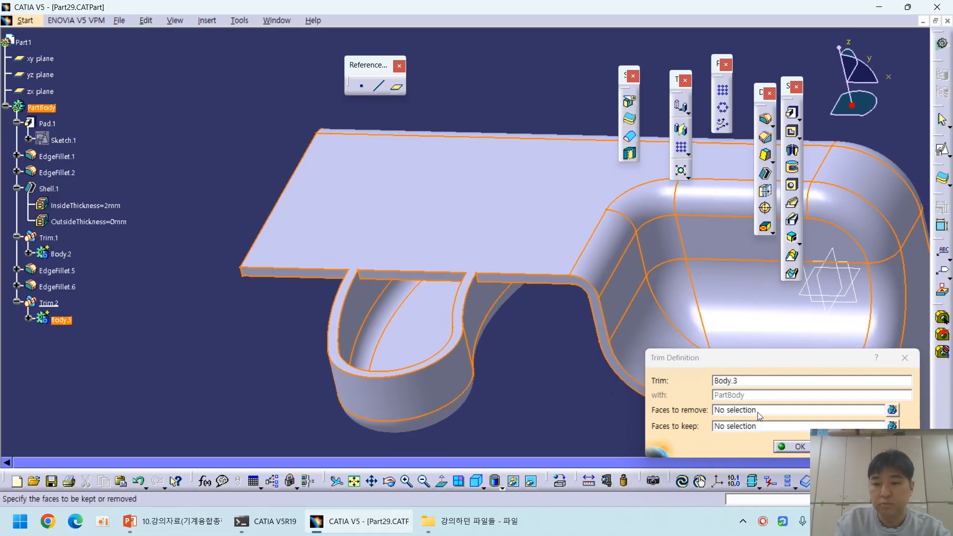
left_click(758, 411)
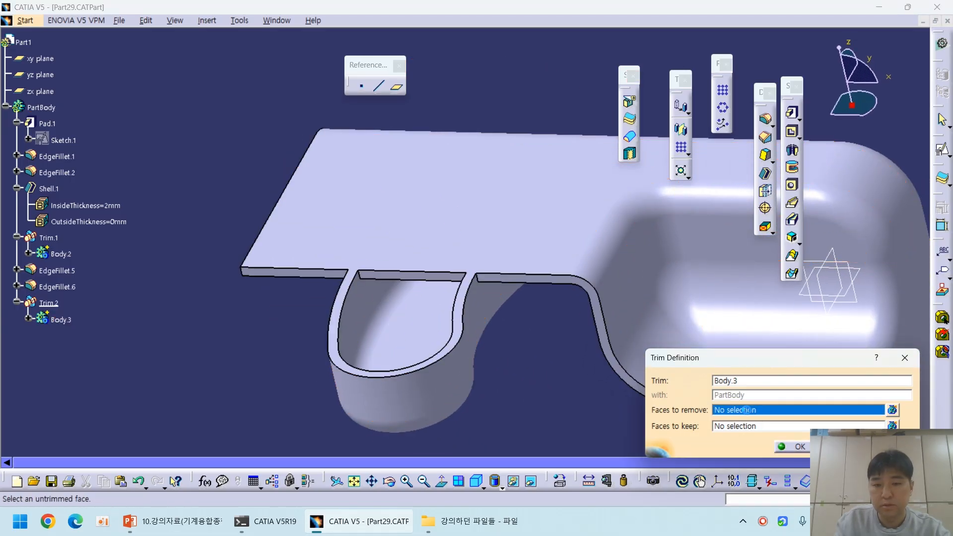
left_click(402, 280)
middle_click_drag(404, 290, 360, 188)
middle_click_drag(345, 283, 373, 194)
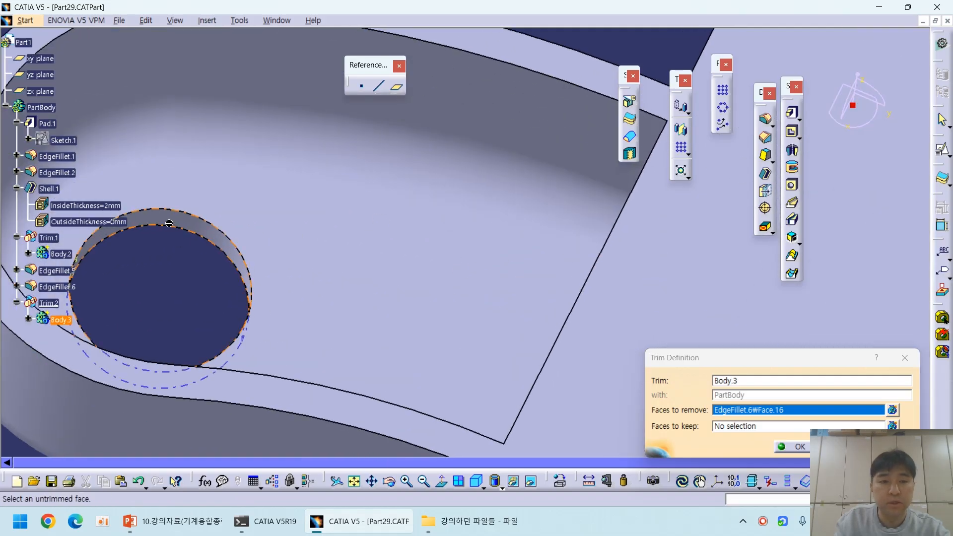
left_click(175, 224)
middle_click_drag(175, 223, 386, 365)
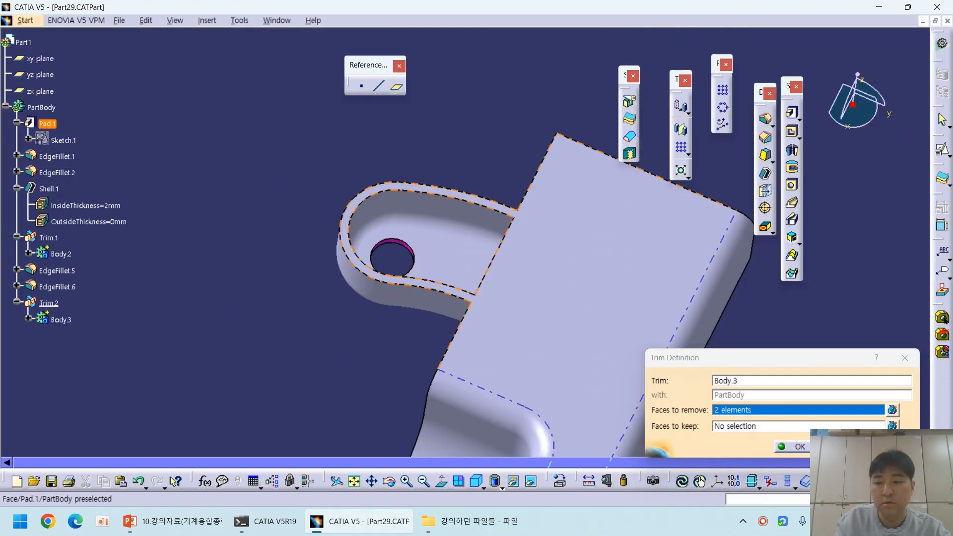
middle_click_drag(394, 363, 384, 350)
left_click(794, 445)
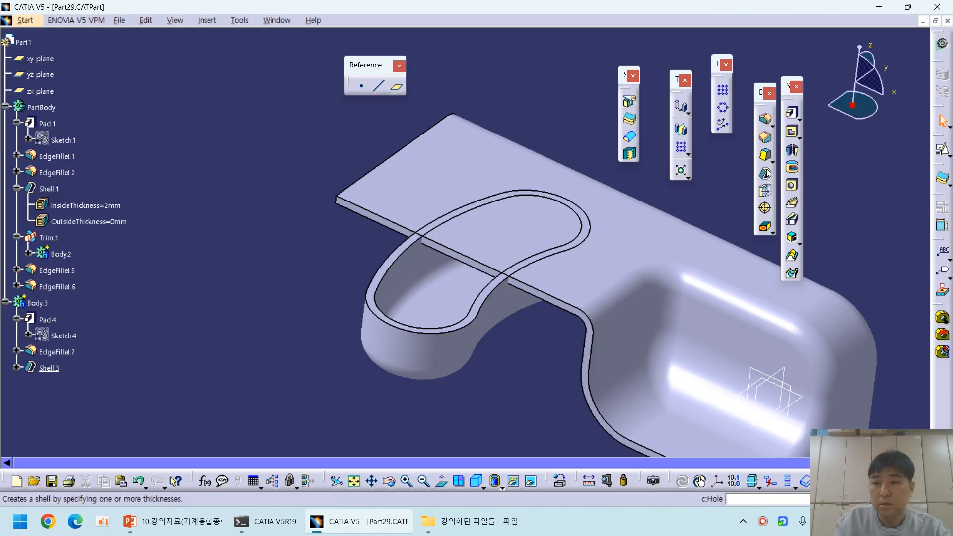
Step: Set up a union trim of Body.3 with PartBody, choosing the plate's side face inside the slot for removal
right_click(36, 303)
mouse_move(87, 294)
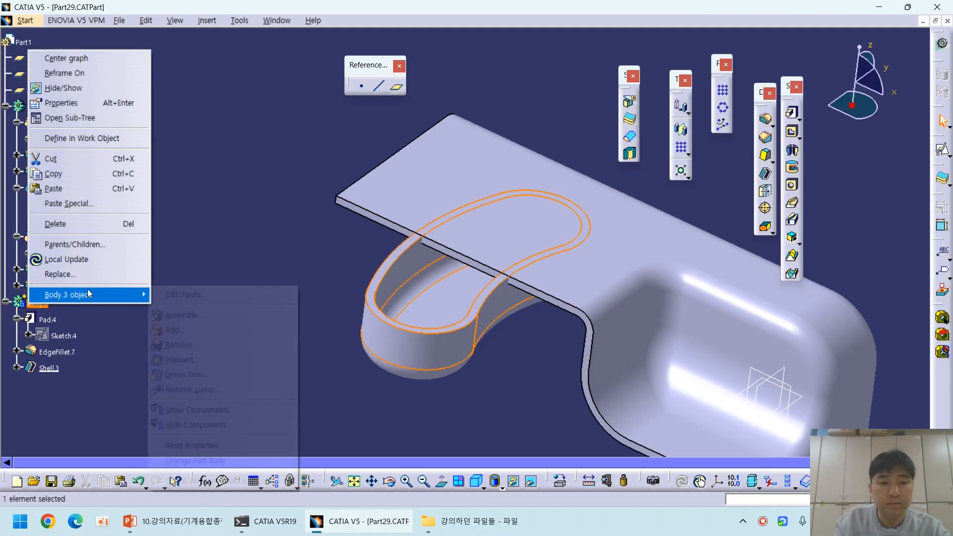
left_click(212, 375)
middle_click_drag(291, 343, 358, 285)
left_click(741, 411)
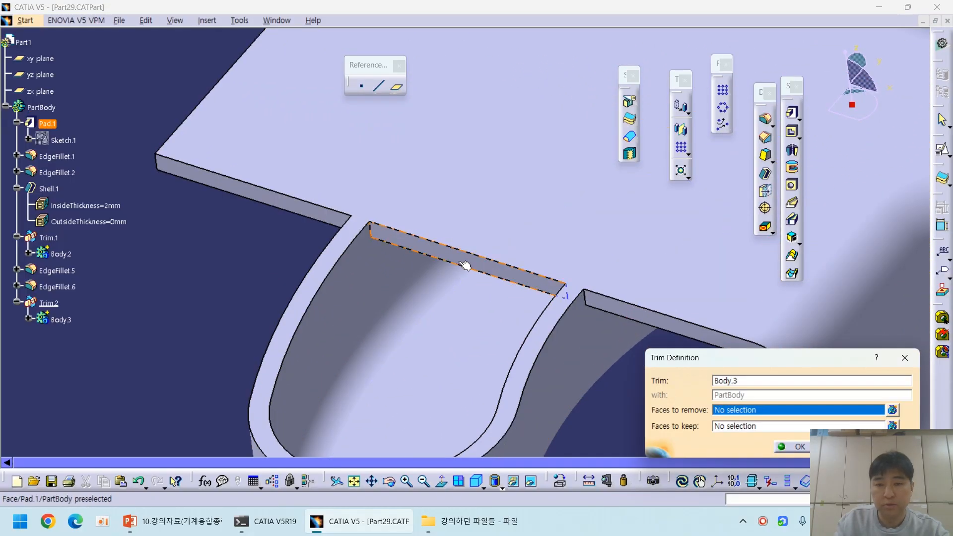
left_click(472, 259)
middle_click_drag(500, 216, 515, 326)
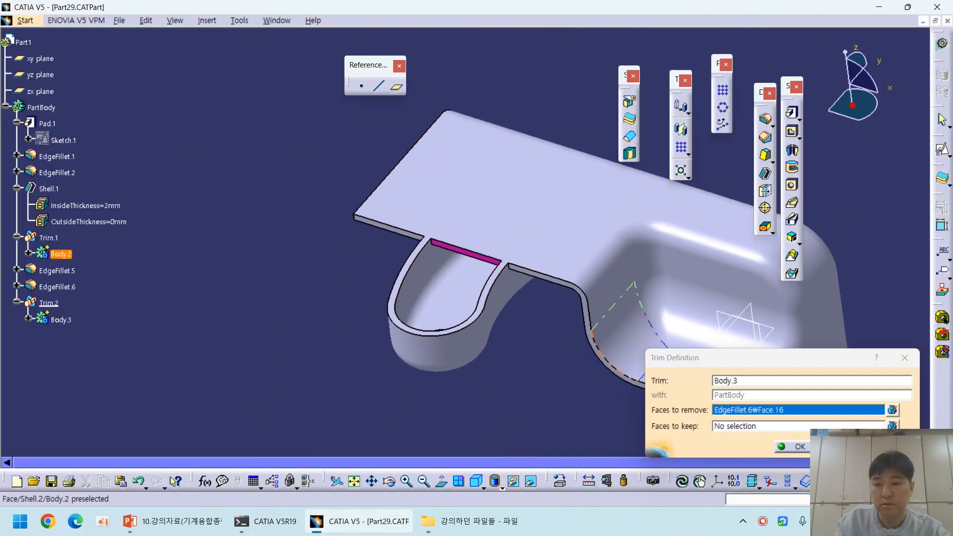
left_click(890, 447)
Step: Choose a face of the shelled slot body as the face to keep and apply the union trim
middle_click_drag(530, 368, 288, 334)
mouse_move(455, 304)
middle_mouse_down()
mouse_move(492, 325)
mouse_move(459, 302)
middle_mouse_up()
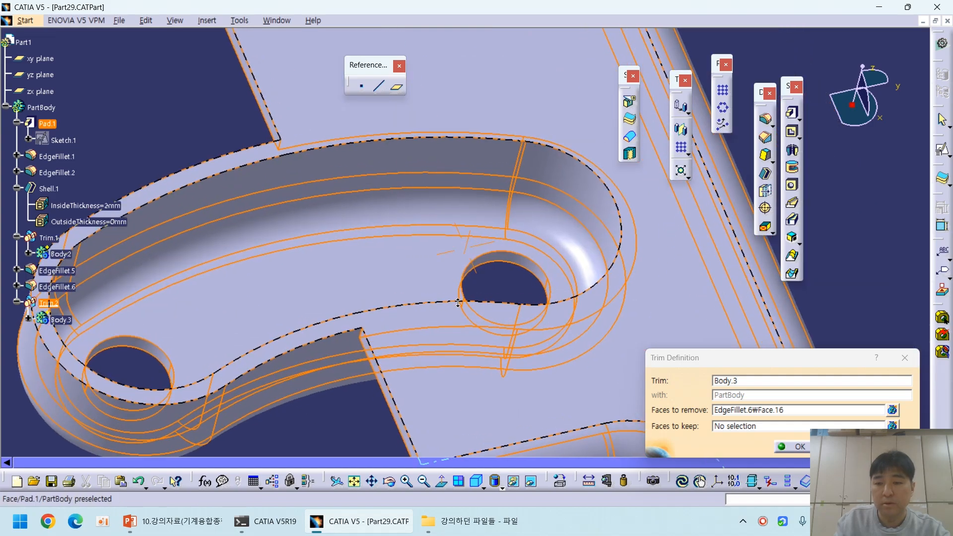
left_click(728, 430)
middle_click_drag(447, 347, 314, 343)
left_click(429, 259)
left_click(812, 447)
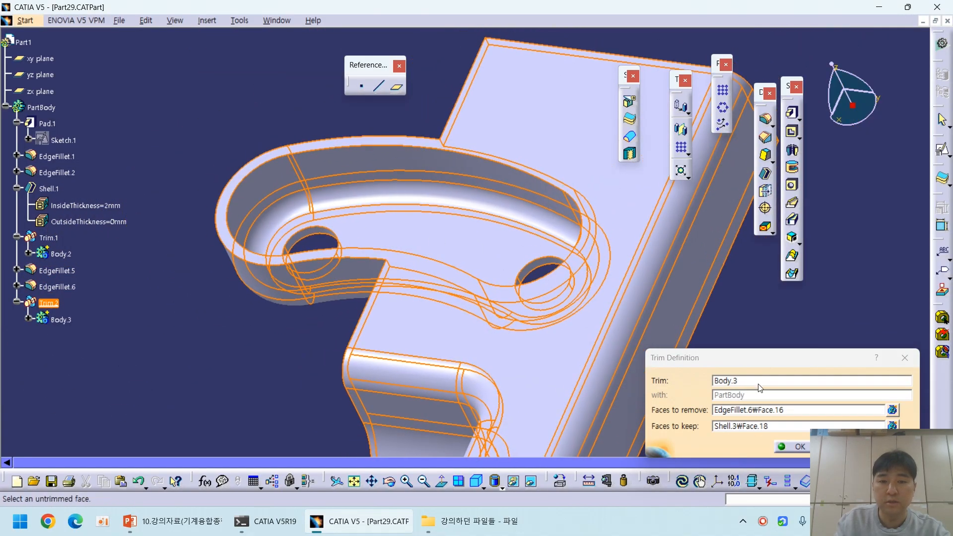
left_click(799, 448)
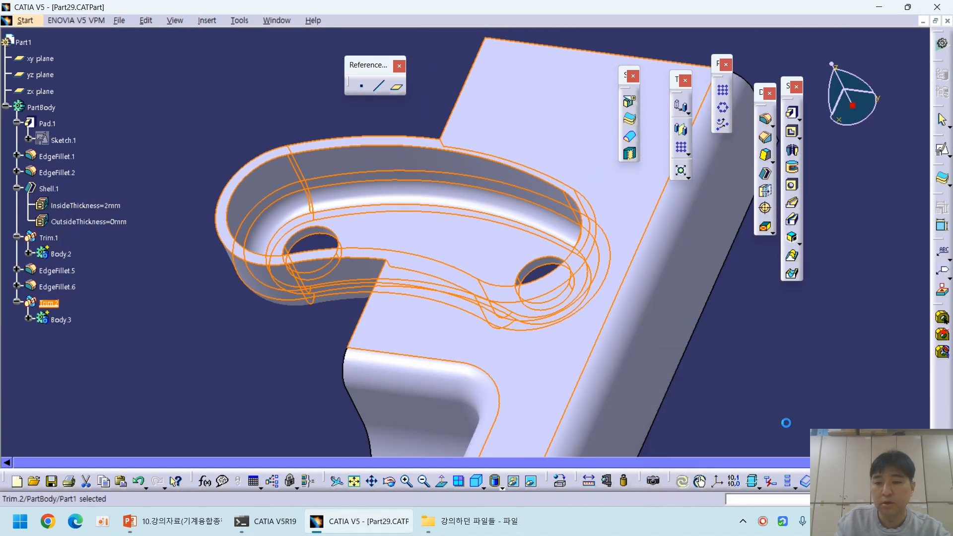
Step: Make PartBody the in-work object and mirror the current solid about the zx plane
middle_click_drag(477, 223, 556, 390)
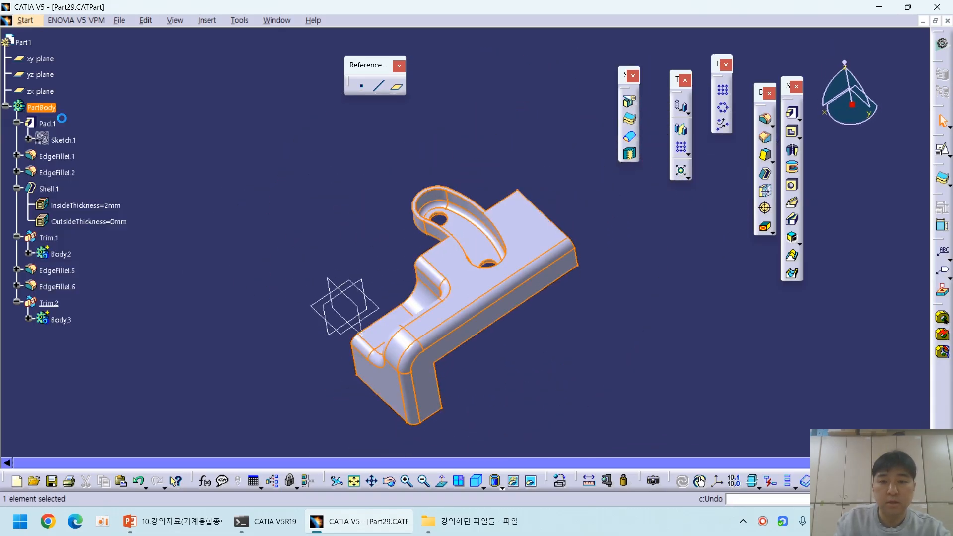
middle_click_drag(395, 266, 449, 320)
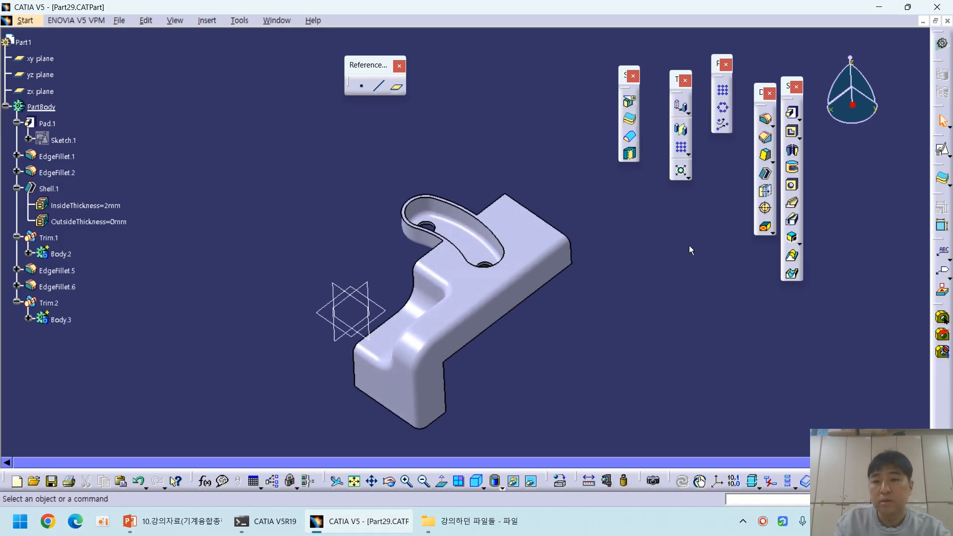
left_click(681, 134)
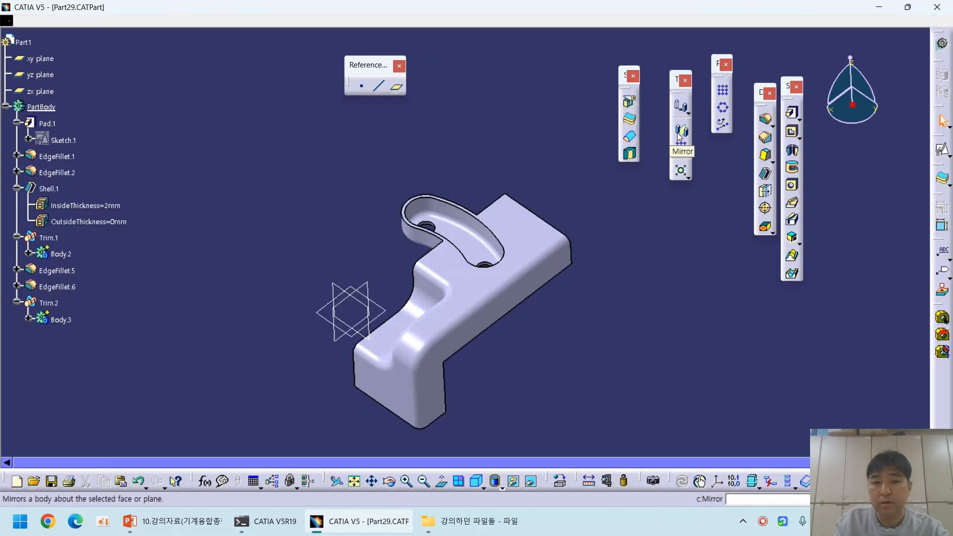
left_click(368, 286)
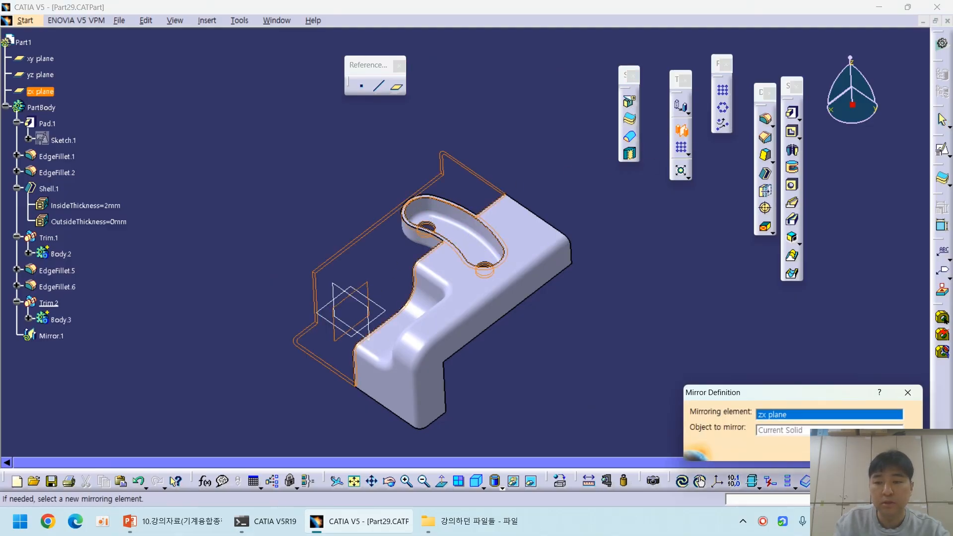
left_click(840, 453)
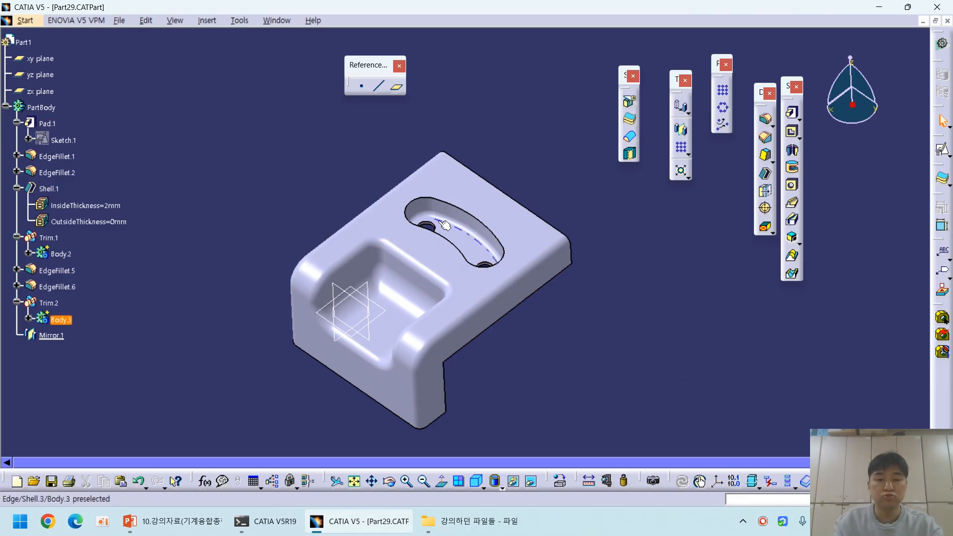
right_click(40, 106)
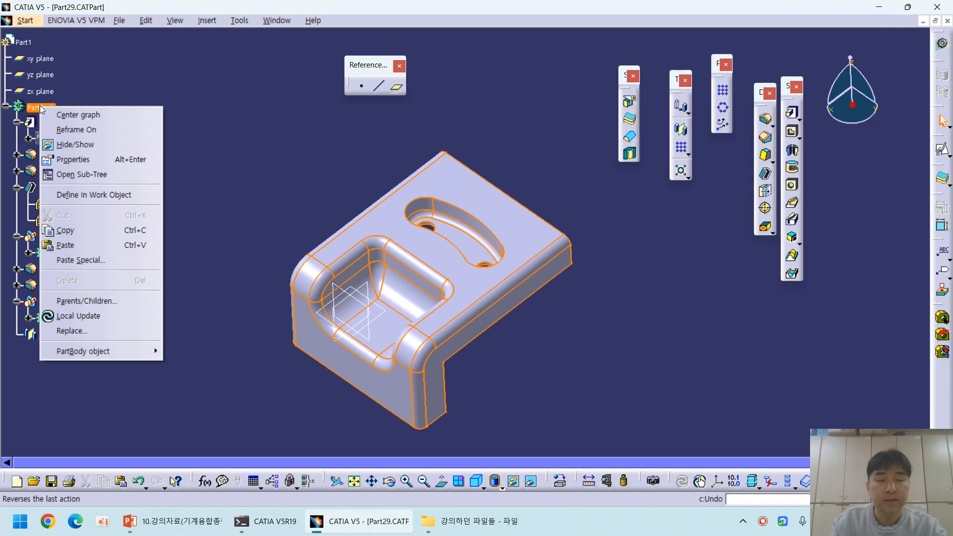
left_click(171, 99)
left_click(177, 131)
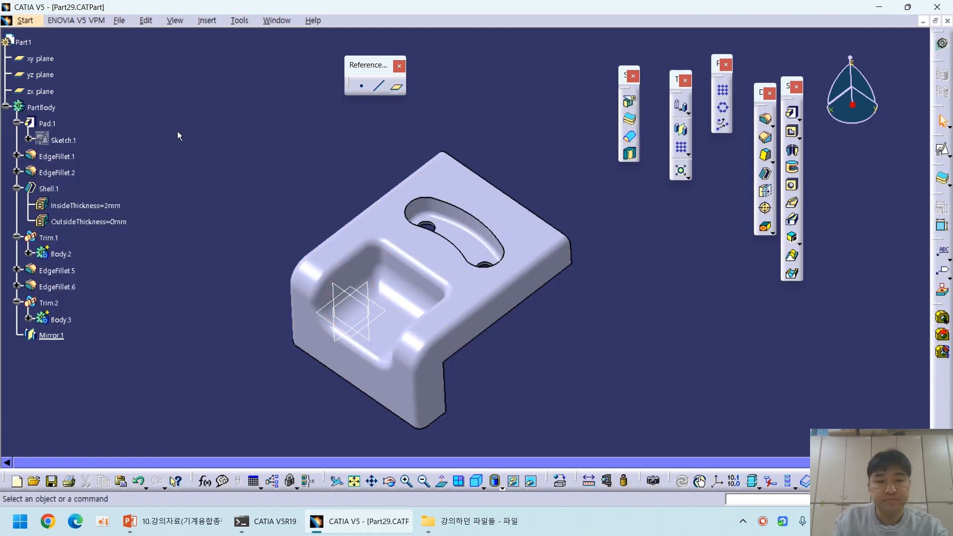
Step: Fillet the slot pocket's rim on the plate's upper face with a 5 mm radius and tangency selection
middle_click_drag(500, 325, 449, 278)
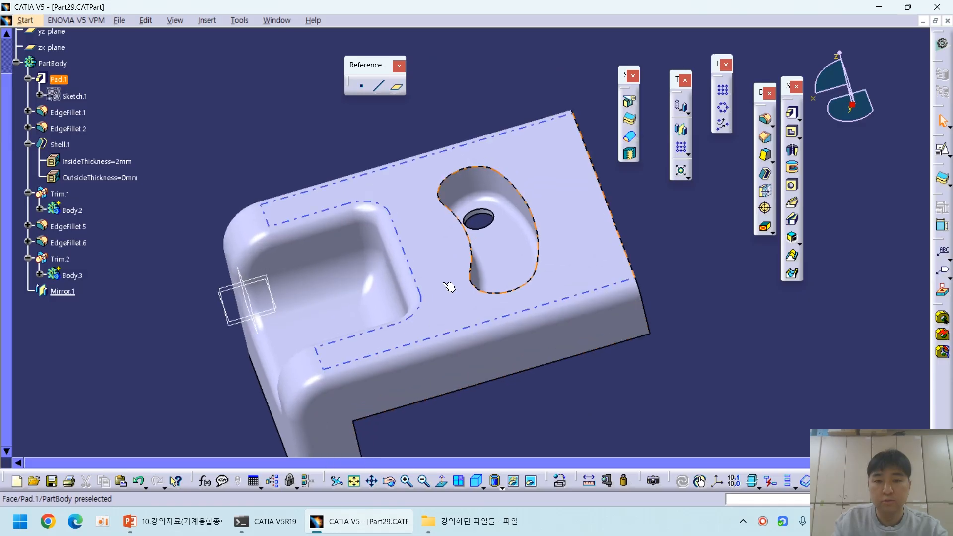
left_click(477, 245)
left_click(765, 119)
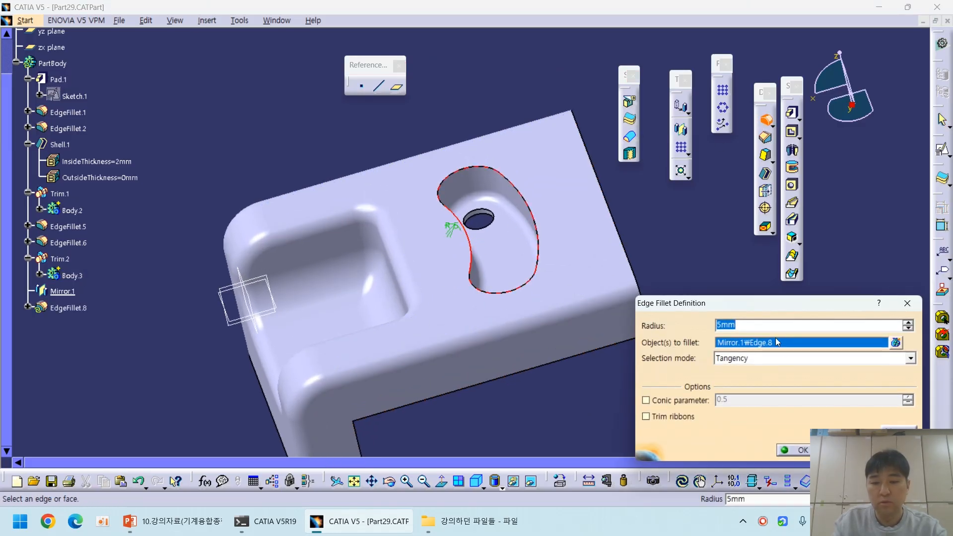
left_click(797, 450)
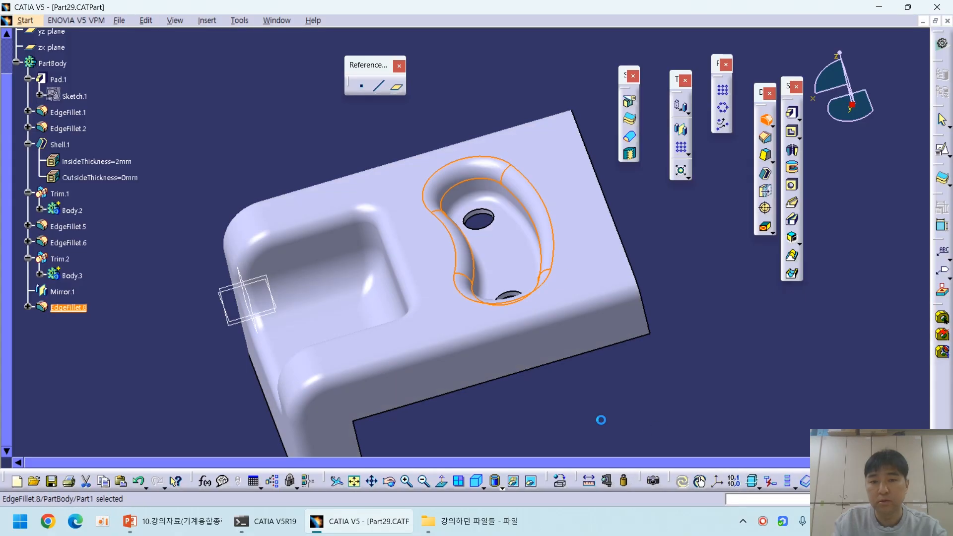
Step: Fillet the edge where the slot pocket meets the plate's underside with the drawing's 3 mm inside radius
middle_click_drag(570, 414, 477, 234)
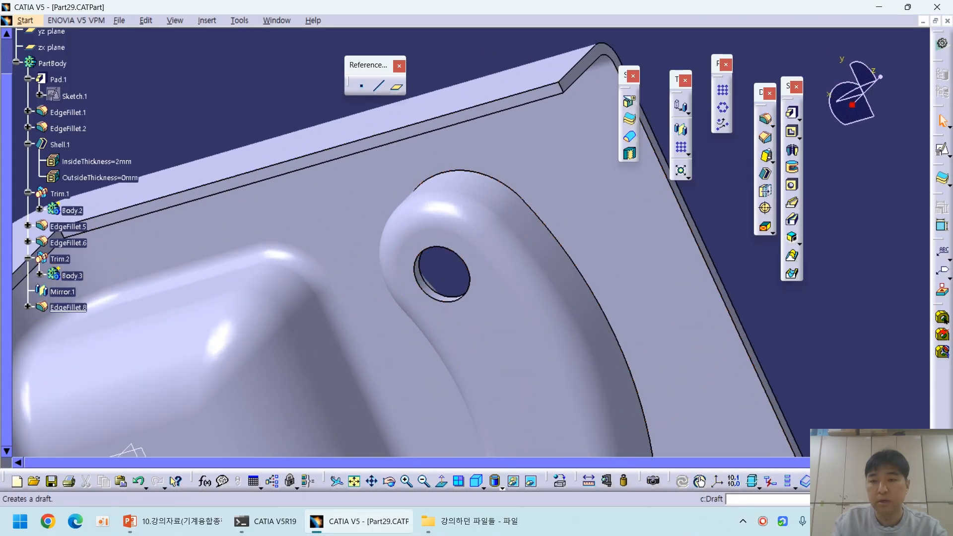
left_click(765, 122)
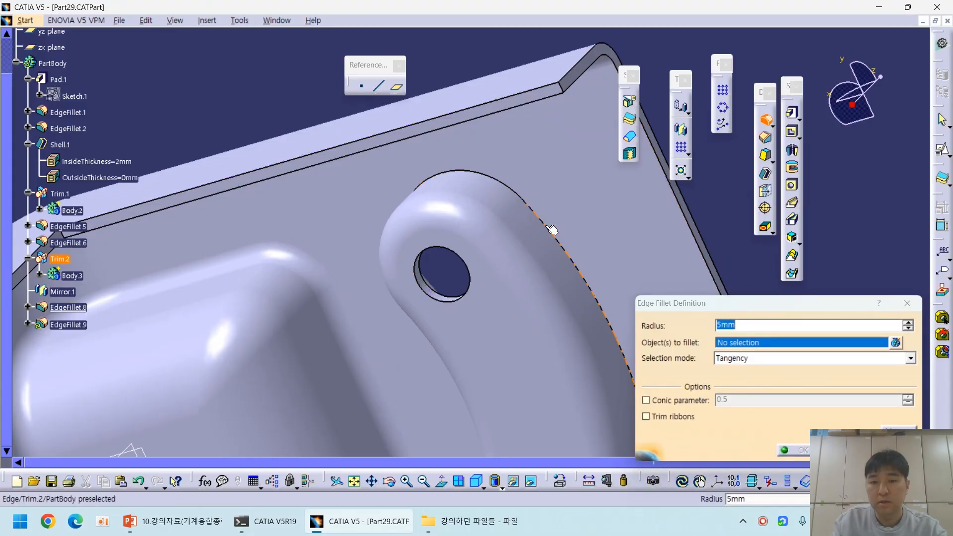
type("2")
key("Return")
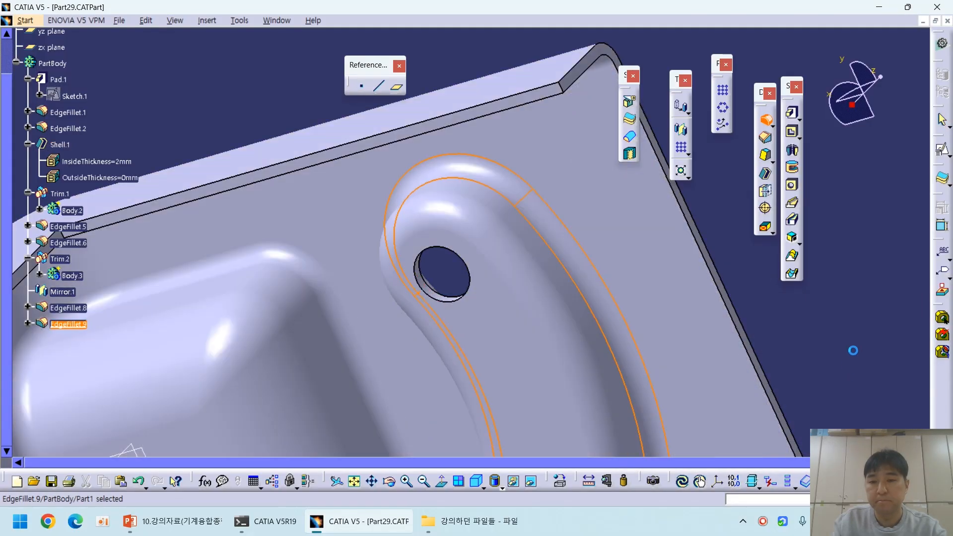
Step: Show the whole part fitted in the isometric view and save Part29
middle_click_drag(843, 334, 594, 392)
left_click(476, 481)
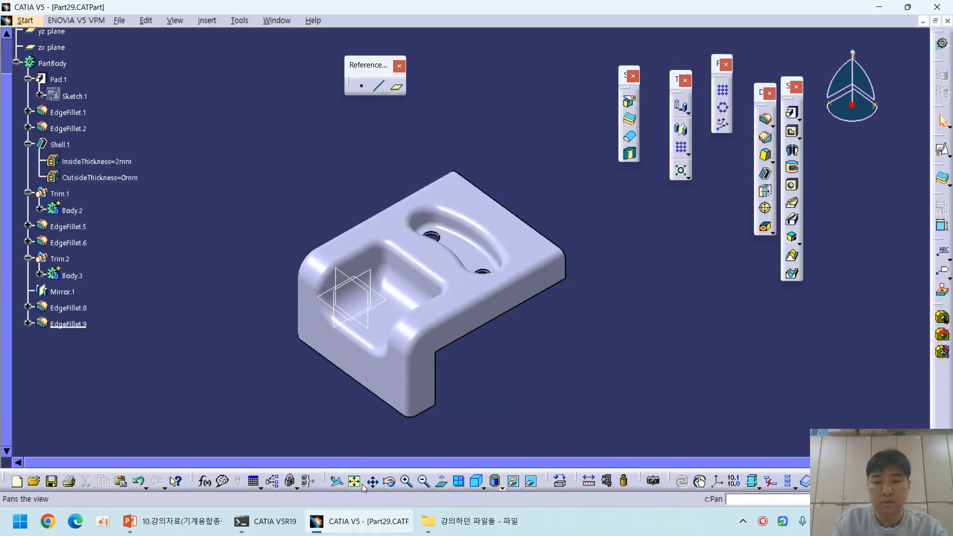
left_click(355, 481)
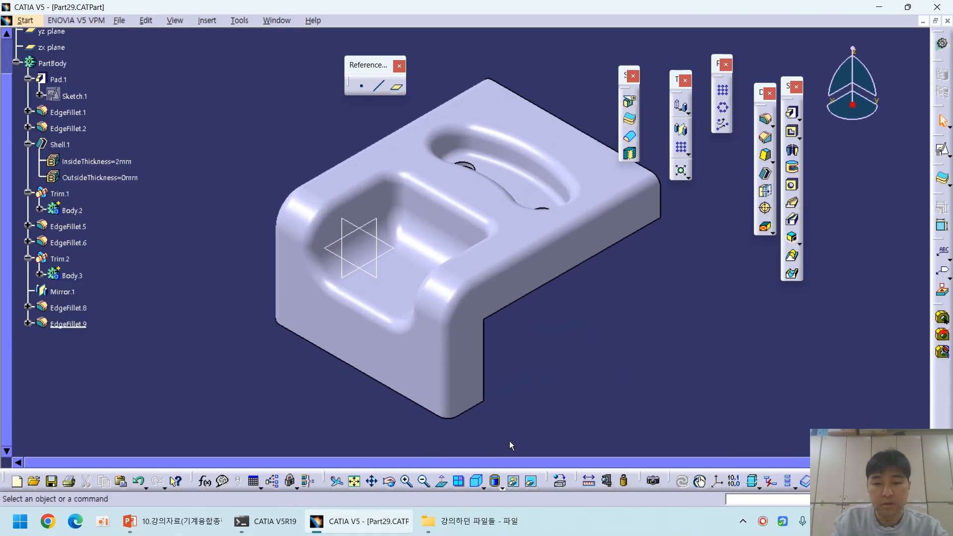
key("ctrl+s")
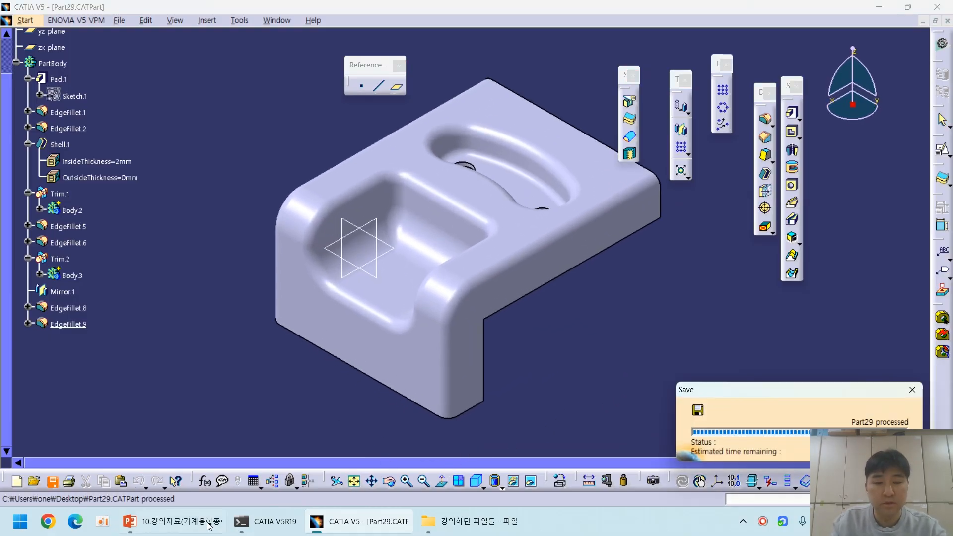
Step: Check the assignment 29 drawing full screen in PowerPoint and return to CATIA
left_click(209, 522)
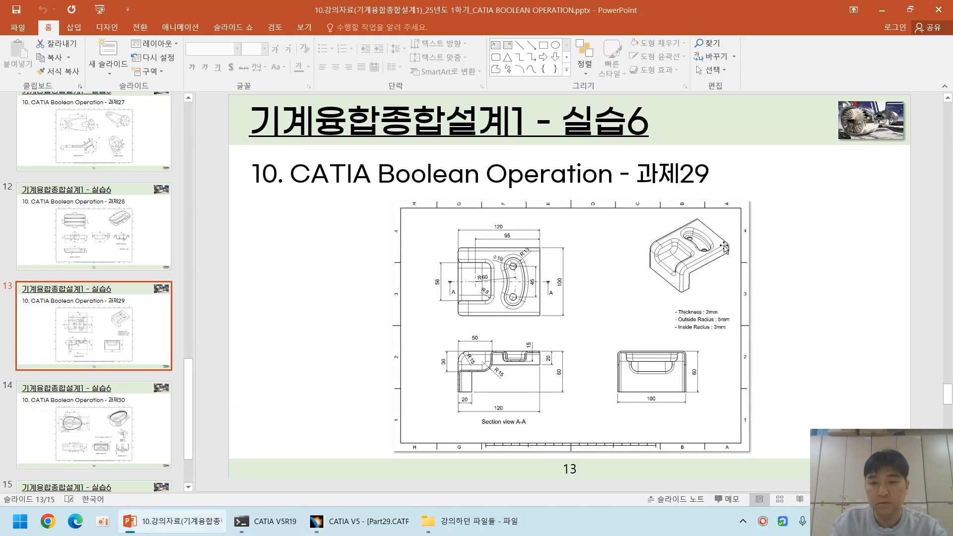
key("shift+F5")
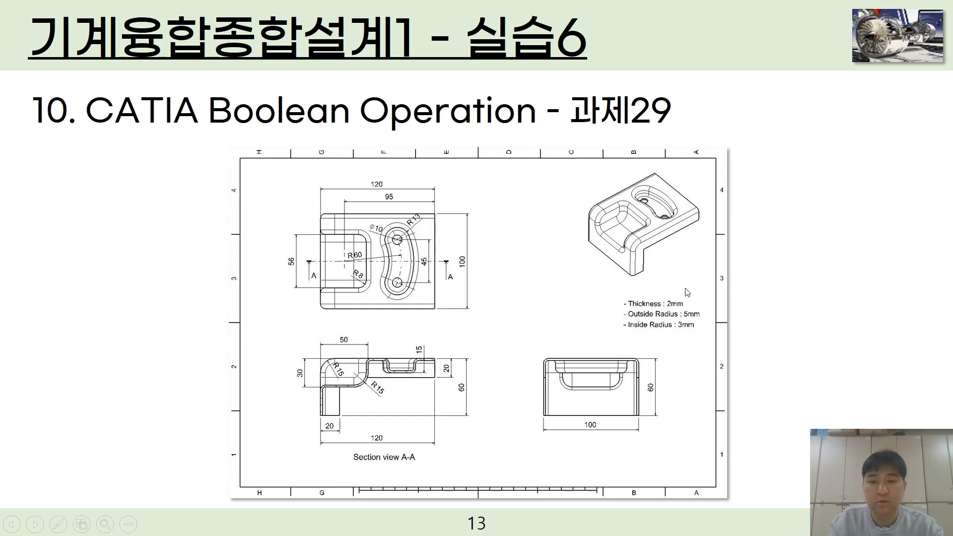
key("Escape")
left_click(352, 527)
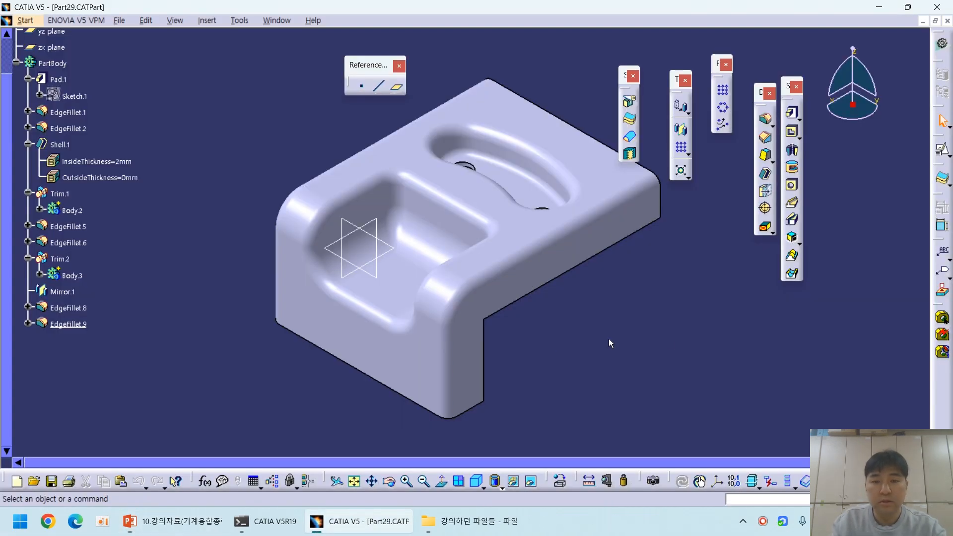
Step: Hide the xy, yz and zx reference planes
scroll(212, 225, "up", 2)
left_click(41, 135)
left_click(41, 119, "ctrl")
left_click(41, 103, "ctrl")
right_click(41, 103)
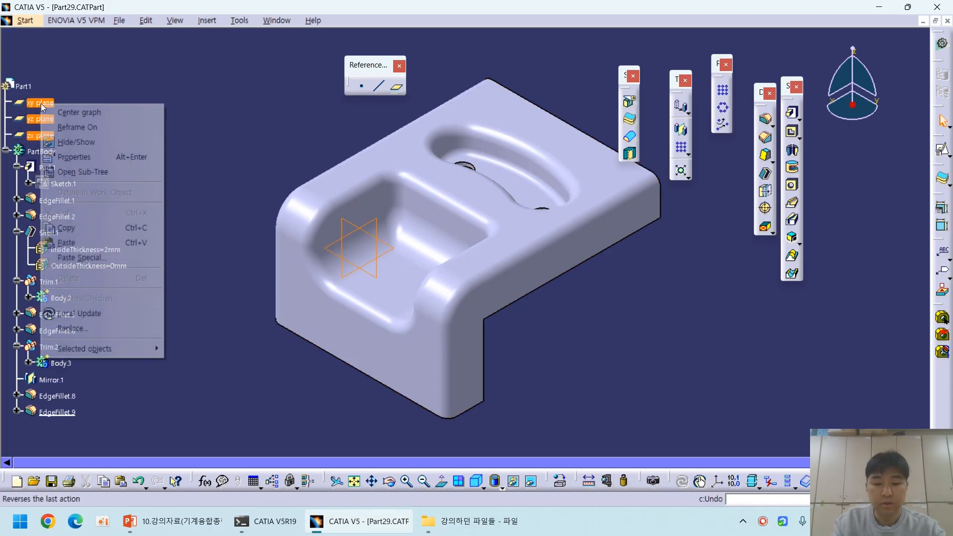
key("h")
left_click_drag(4, 123, 12, 86)
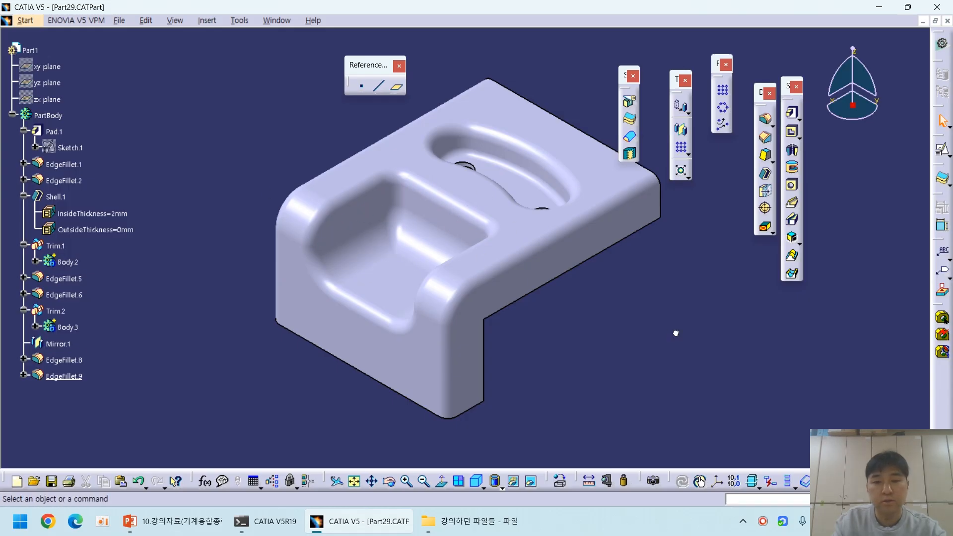
Step: Make PartBody the in-work object and save Part29
key("ctrl+s")
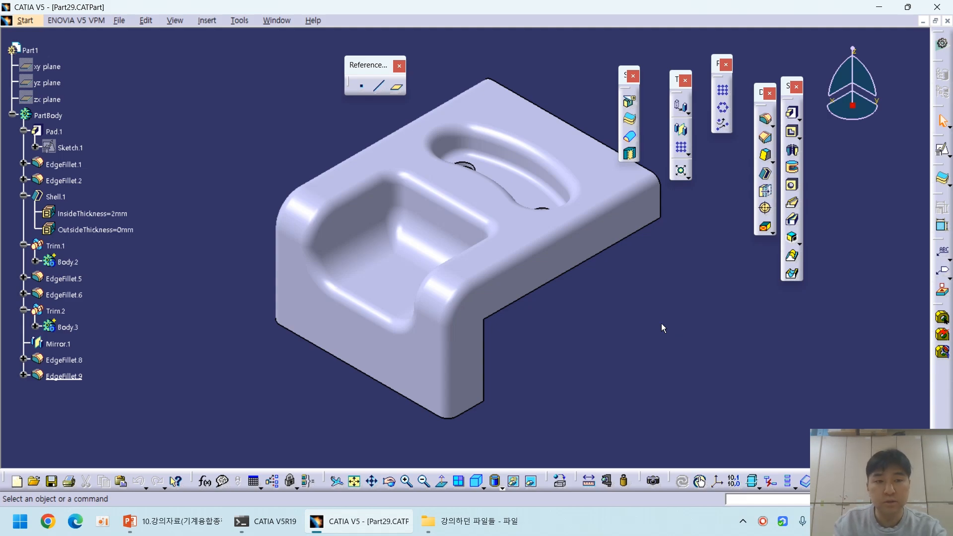
double_click(58, 116)
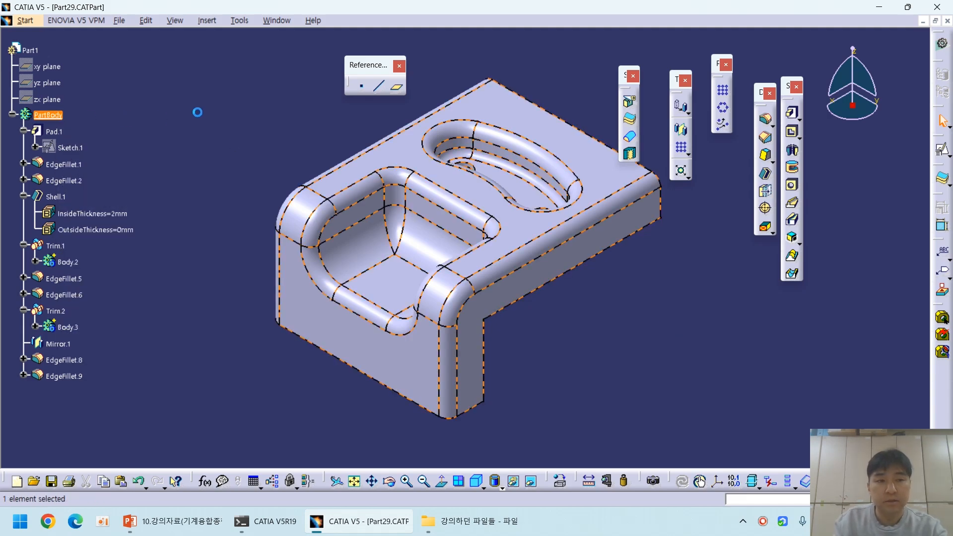
key("ctrl+s")
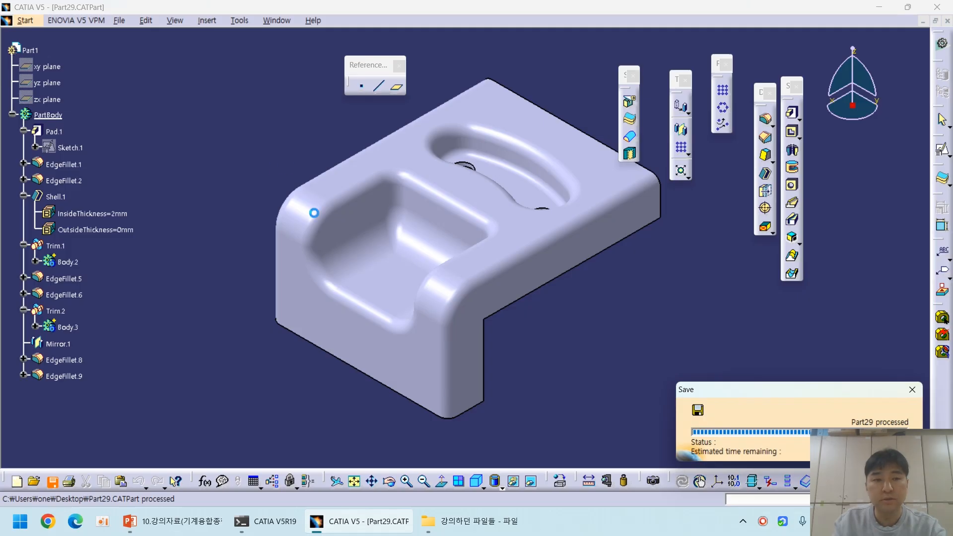